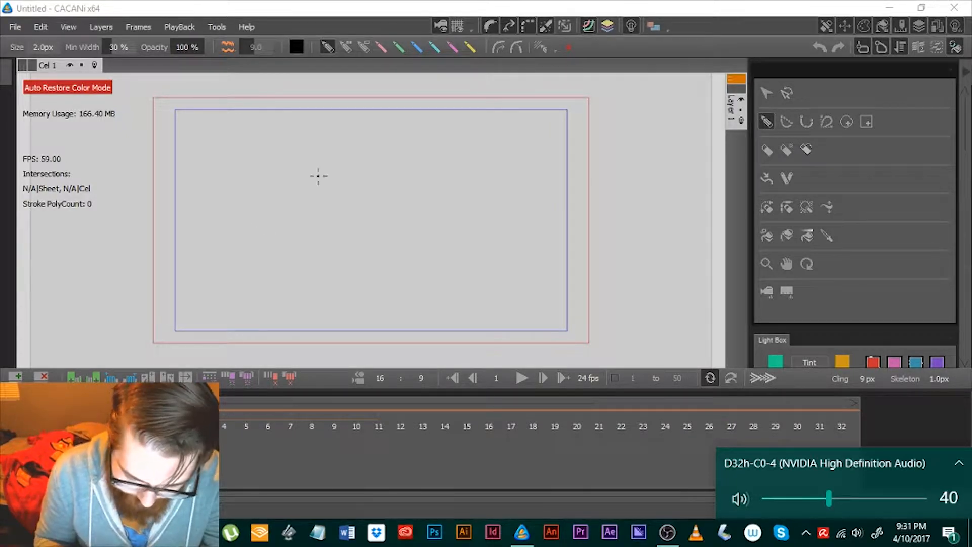
pyautogui.click(470, 47)
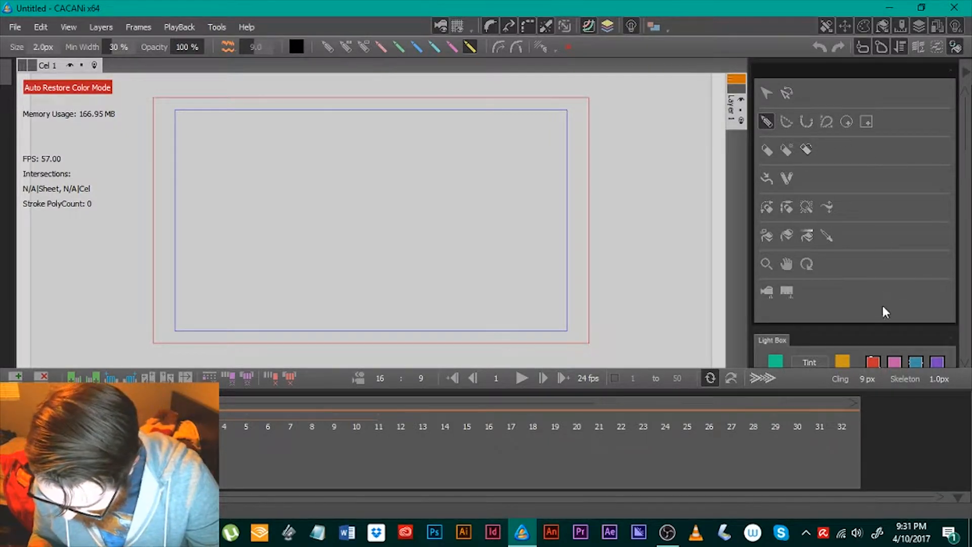
pyautogui.scroll(-5, 964, 135)
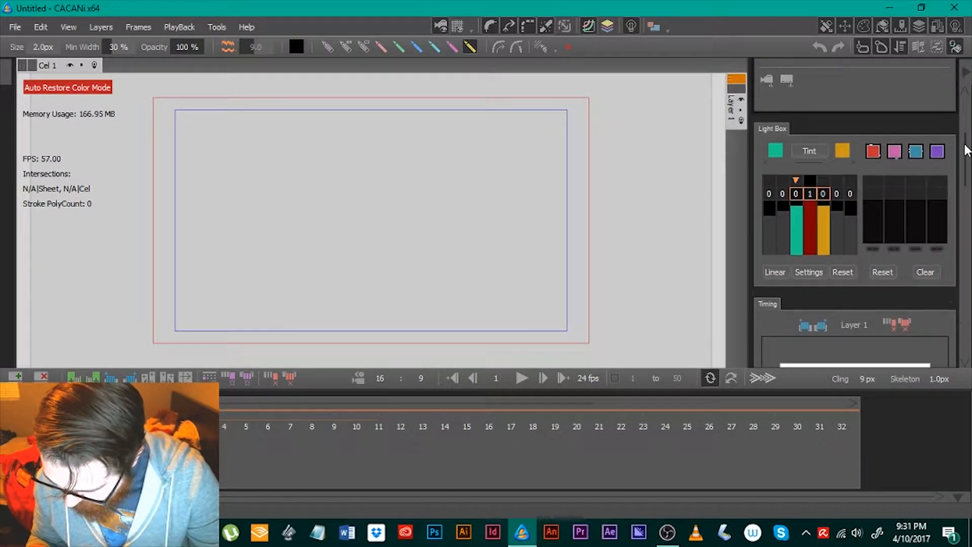
pyautogui.moveTo(965, 150); pyautogui.dragTo(958, 92)
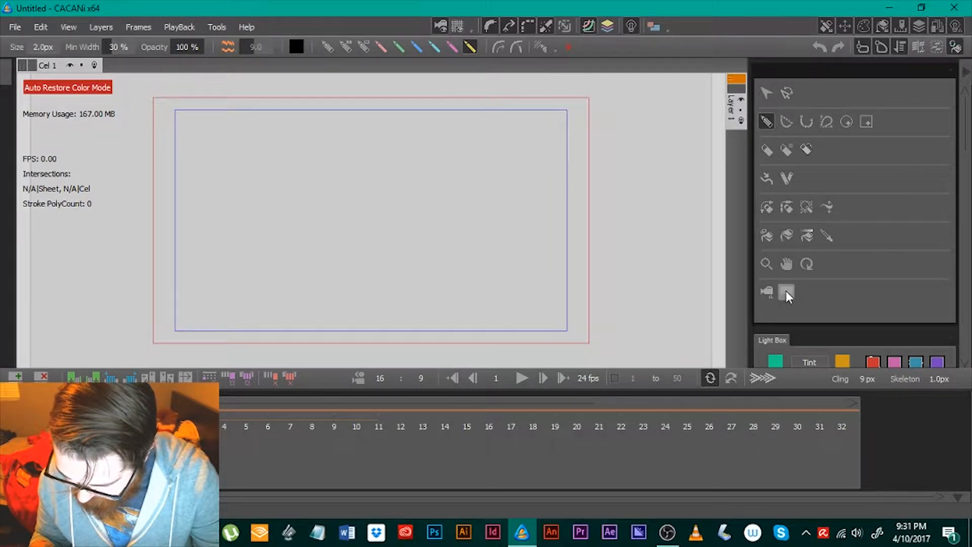
# Set the polygon drawing tool to 4 sides and draw a rectangle matching the outer red frame
pyautogui.click(866, 122)
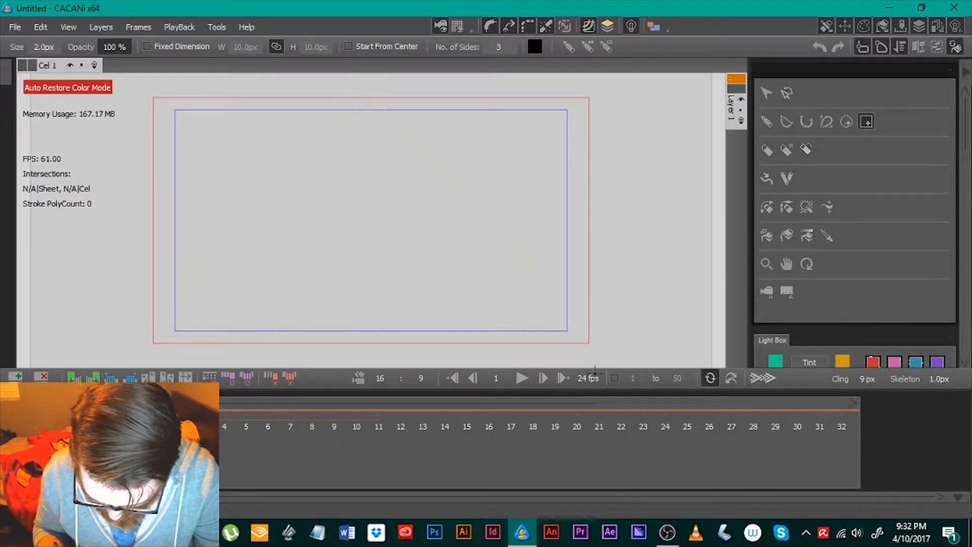
pyautogui.moveTo(616, 420); pyautogui.dragTo(614, 425)
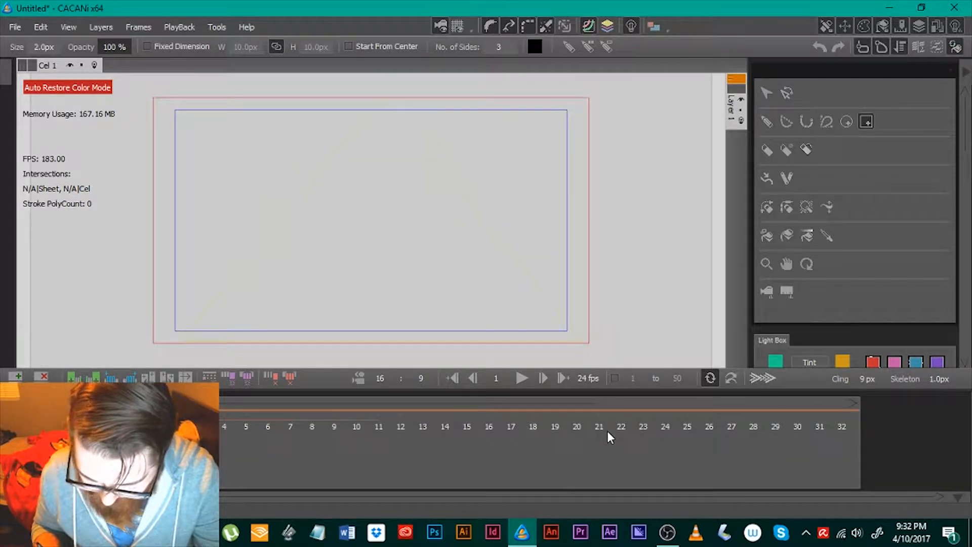
pyautogui.hotkey('ctrl', 'z')
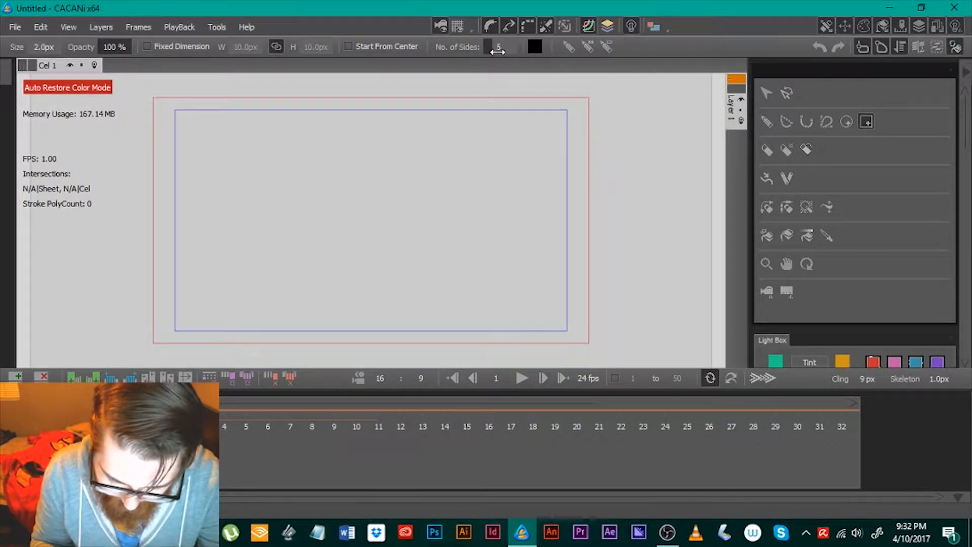
pyautogui.moveTo(495, 49); pyautogui.dragTo(485, 59)
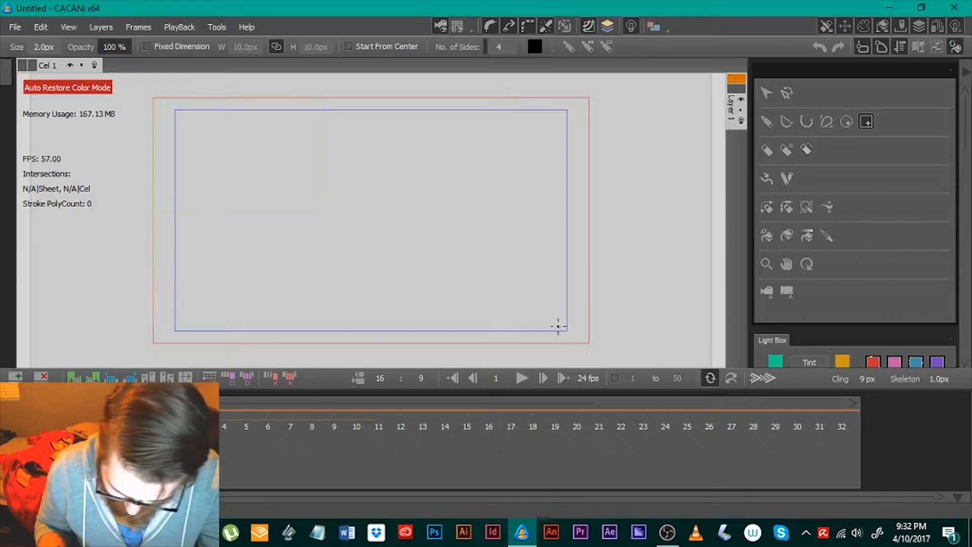
pyautogui.moveTo(588, 344); pyautogui.dragTo(588, 344)
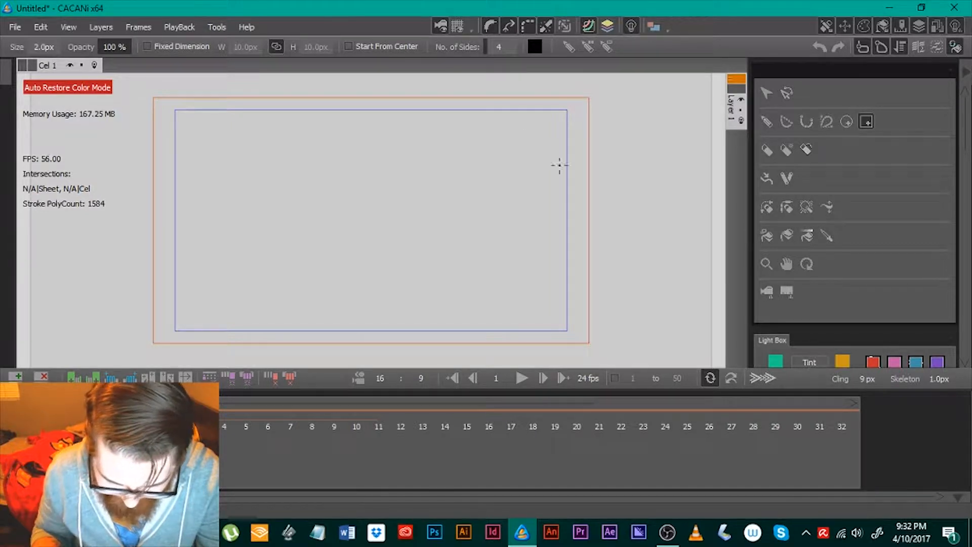
pyautogui.click(536, 46)
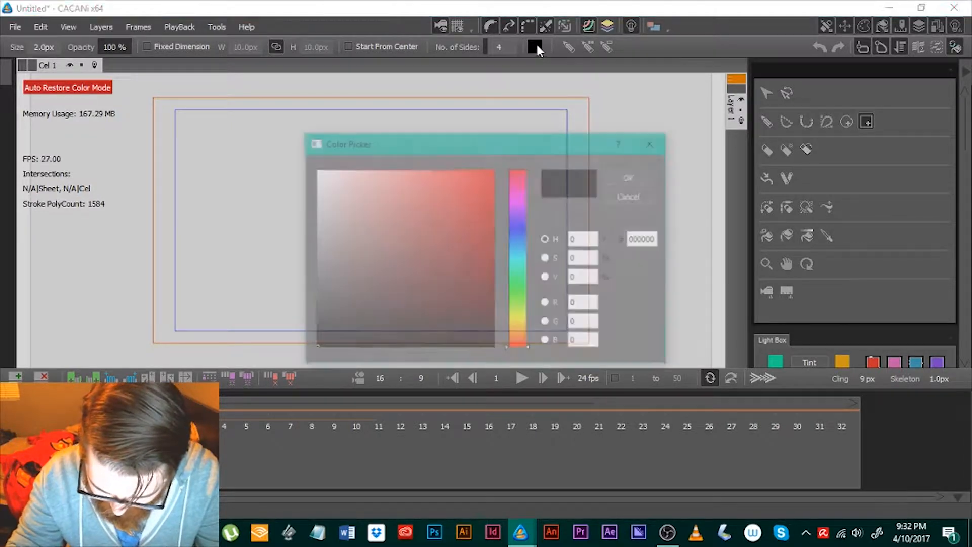
pyautogui.click(633, 178)
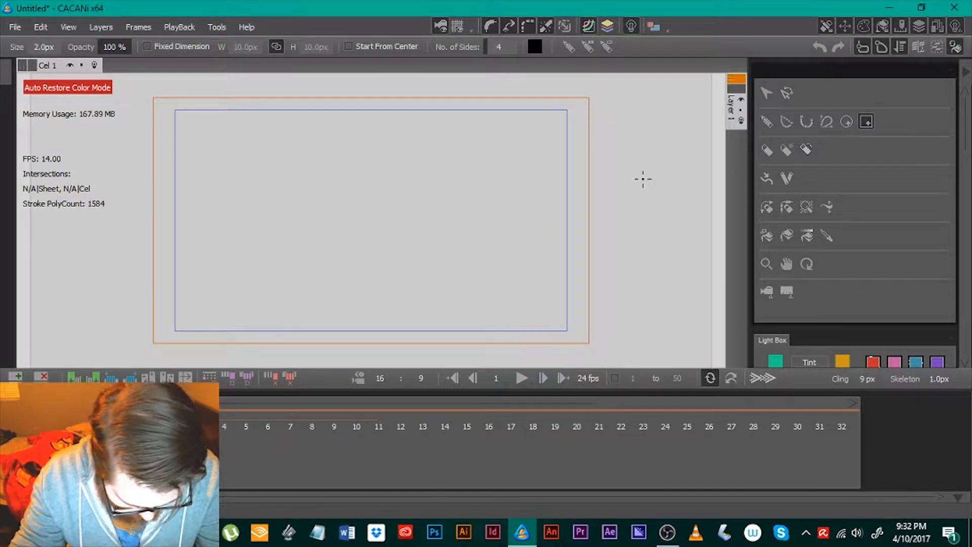
pyautogui.click(19, 376)
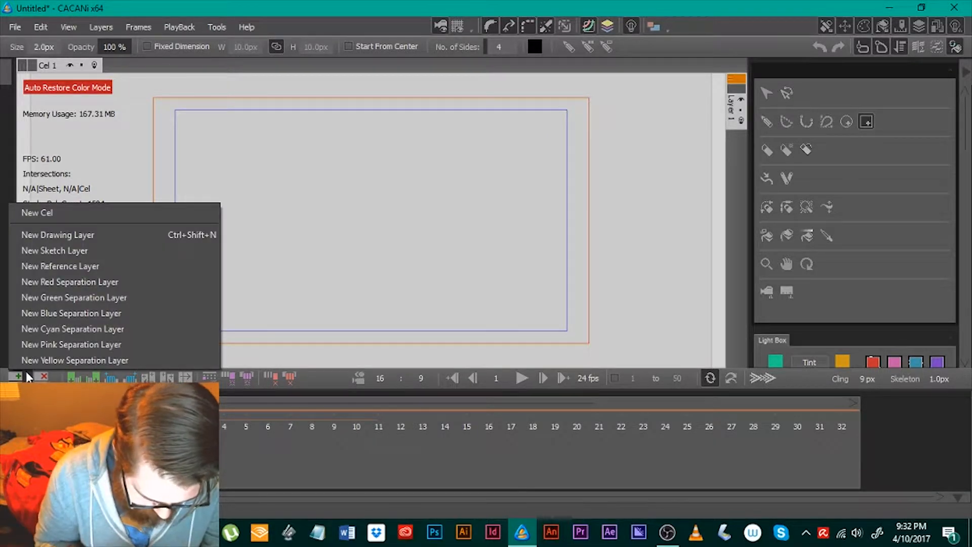
pyautogui.click(71, 379)
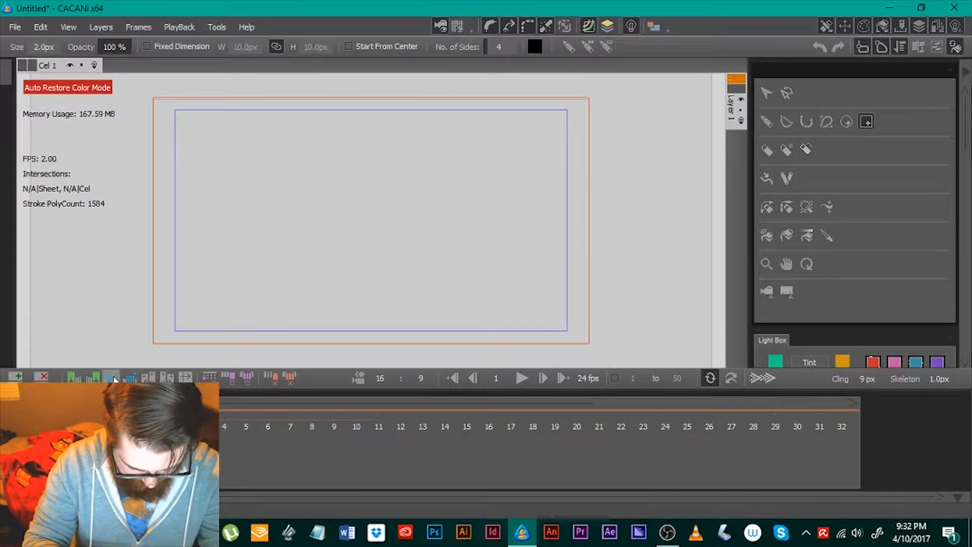
# Try adding several key frames and tween frames around the current frame in the timeline
pyautogui.click(111, 379)
pyautogui.click(74, 379)
pyautogui.click(93, 379)
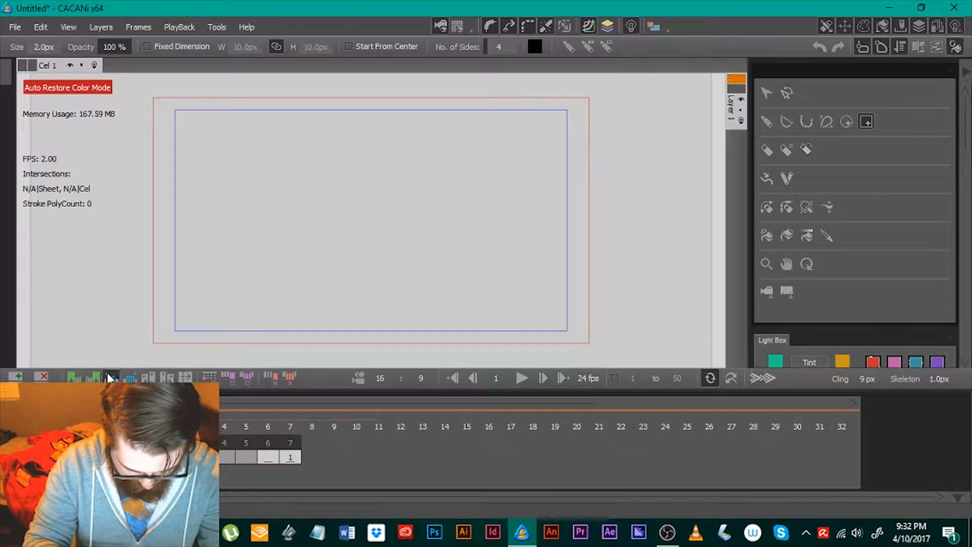
pyautogui.click(93, 379)
pyautogui.click(108, 379)
pyautogui.click(108, 379)
pyautogui.click(108, 379)
pyautogui.click(108, 379)
pyautogui.click(108, 378)
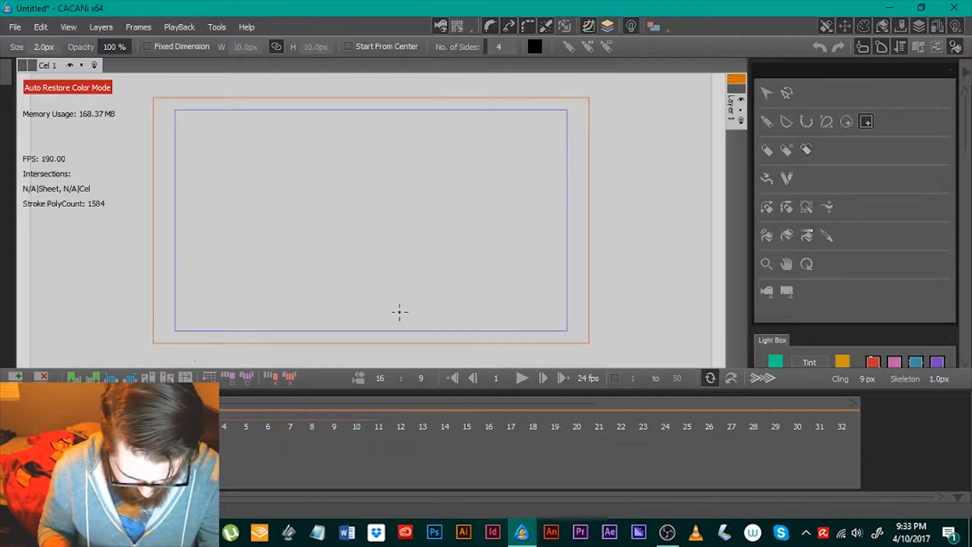
# Undo the last frame change and the rectangle drawn over the outer red frame
pyautogui.click(186, 376)
pyautogui.hotkey('ctrl', 'z')
pyautogui.hotkey('ctrl', 'z')
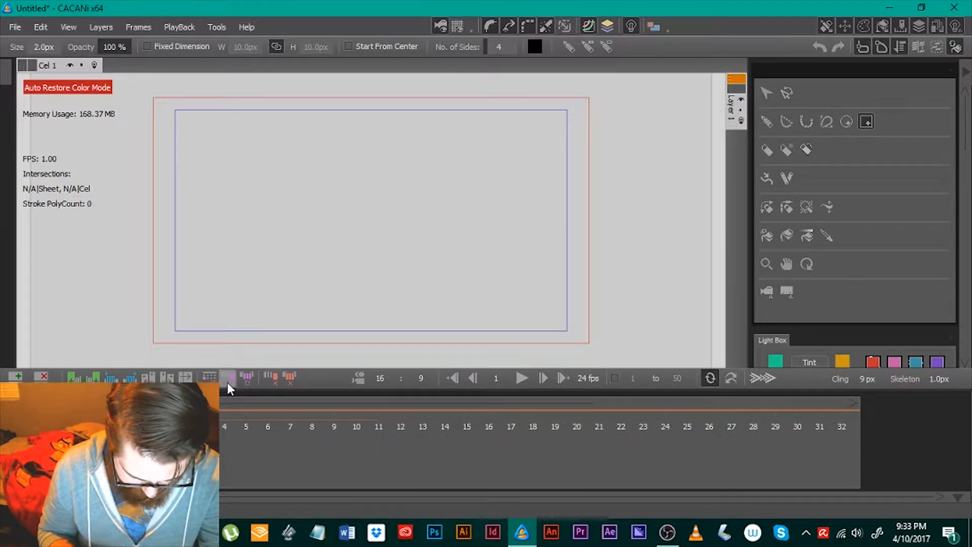
# Enable the plain pencil stroke type for the polygon tool and draw overlapping rectangles inside the blue frame
pyautogui.click(569, 46)
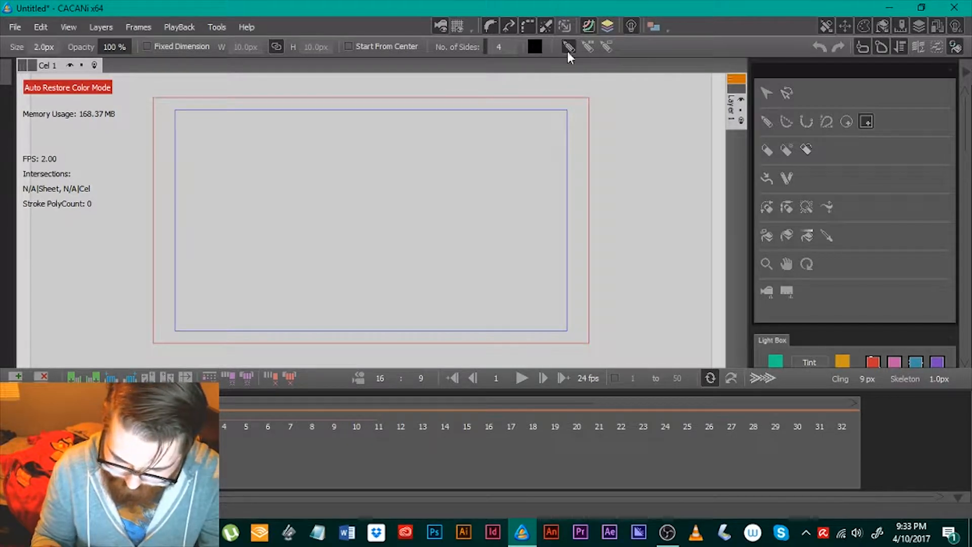
pyautogui.moveTo(247, 244); pyautogui.dragTo(497, 317)
pyautogui.moveTo(519, 262); pyautogui.dragTo(247, 135)
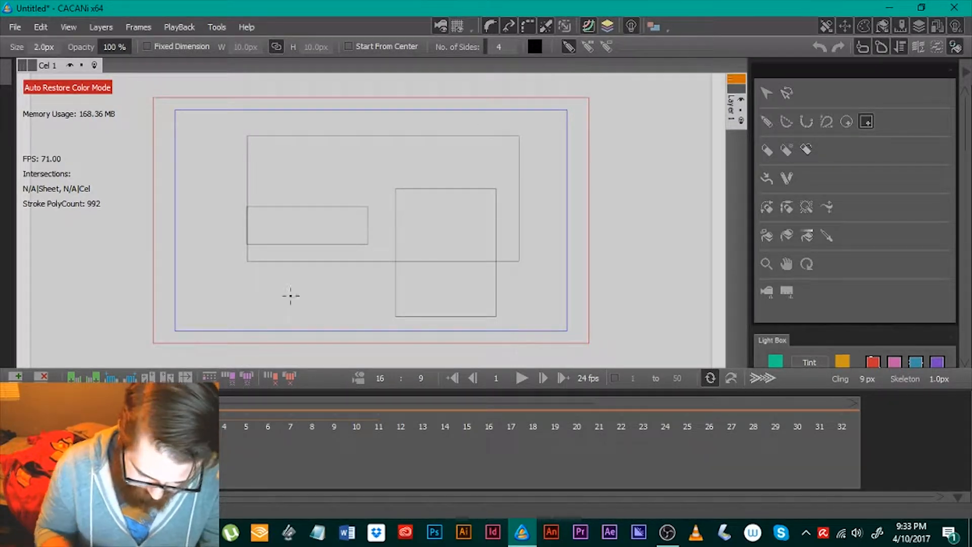
# Undo the overlapping rectangles drawn inside the blue frame
pyautogui.click(209, 377)
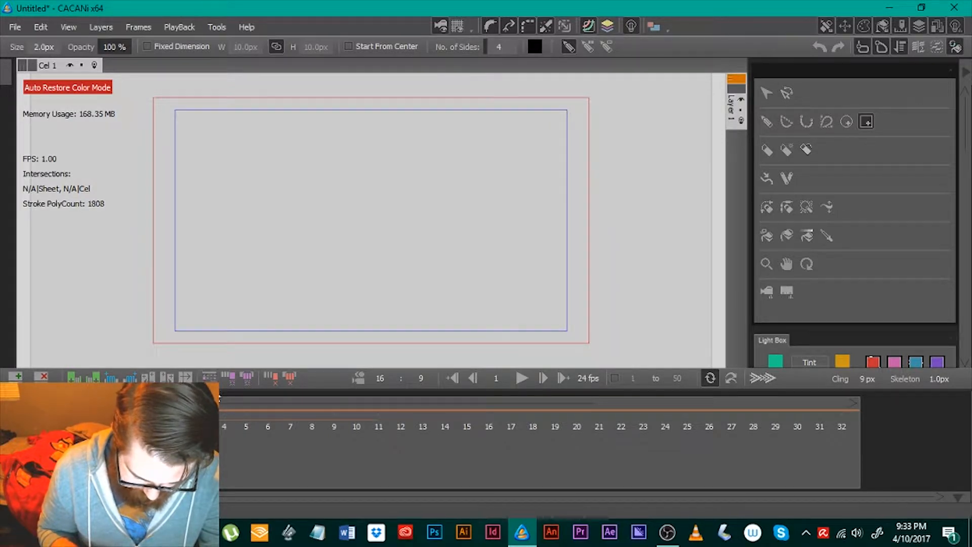
pyautogui.hotkey('ctrl', 'z')
pyautogui.hotkey('ctrl', 'z')
pyautogui.hotkey('ctrl', 'z')
pyautogui.hotkey('ctrl', 'z')
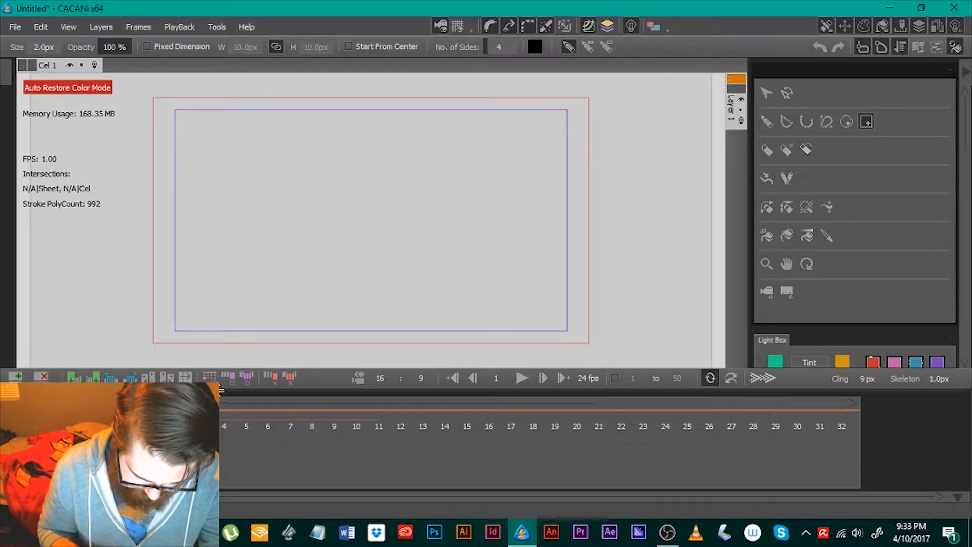
# Draw a single four-sided rectangle near the middle of the area inside the blue frame
pyautogui.moveTo(205, 139); pyautogui.dragTo(211, 151)
pyautogui.moveTo(220, 193); pyautogui.dragTo(514, 307)
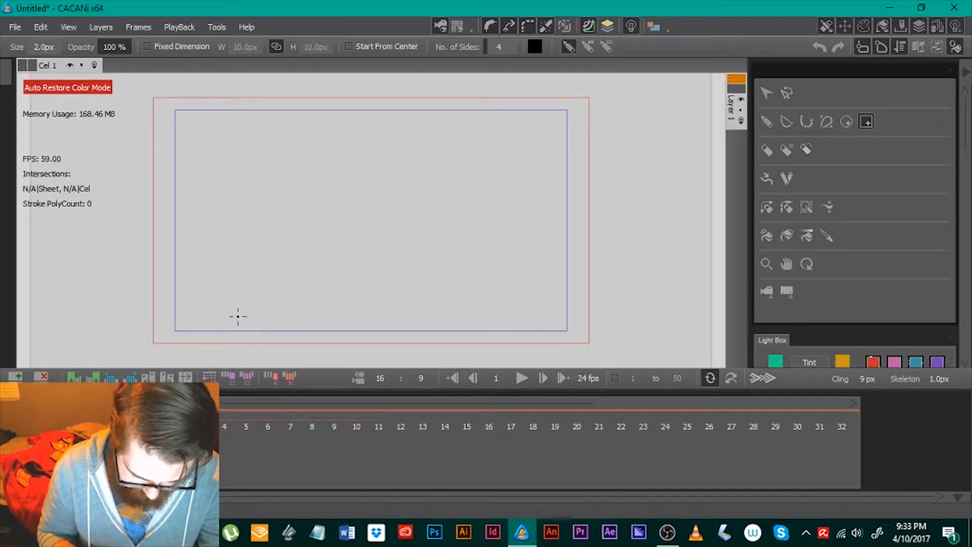
pyautogui.moveTo(237, 157); pyautogui.dragTo(459, 239)
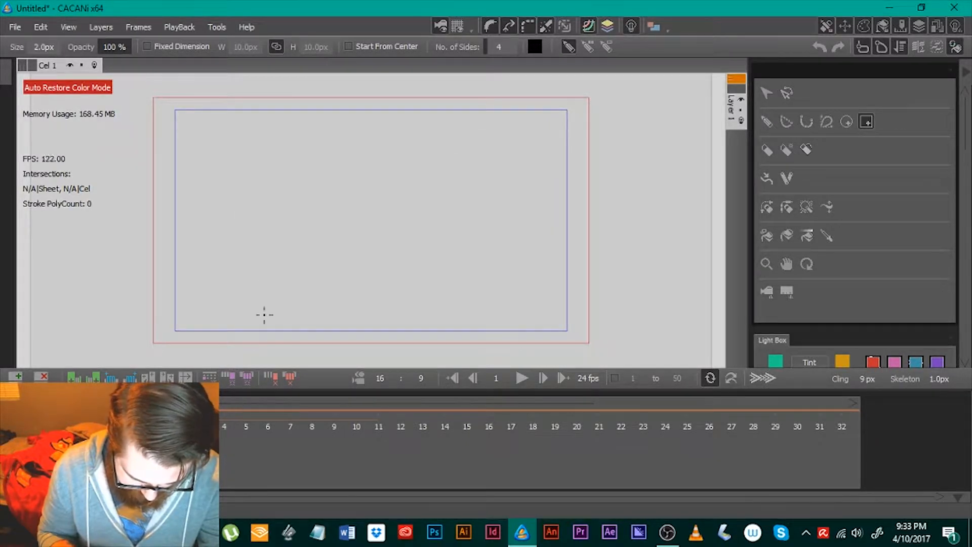
pyautogui.moveTo(258, 150)
pyautogui.mouseDown()
pyautogui.moveTo(471, 273)
pyautogui.moveTo(502, 276)
pyautogui.mouseUp()
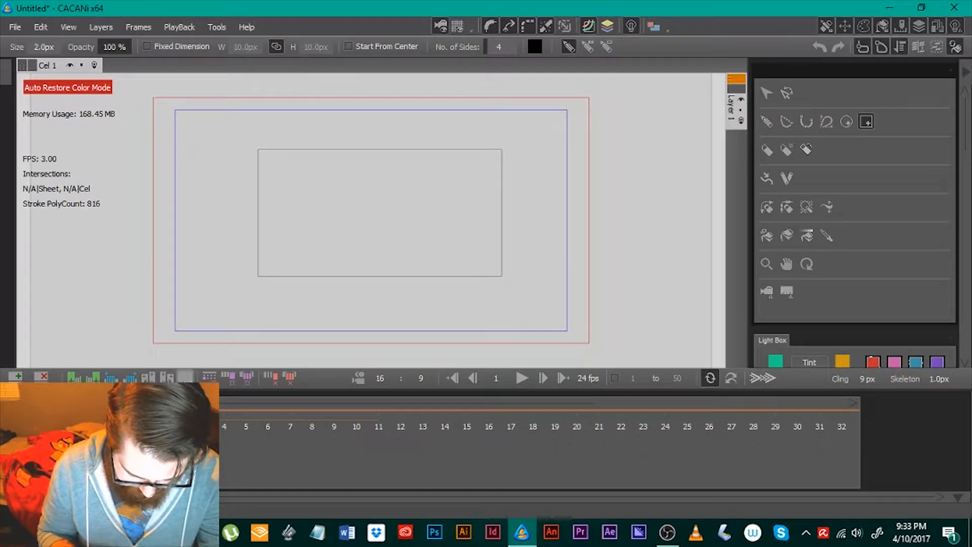
# Examine the drawing on frames 5, 1 and 3 of the timeline
pyautogui.click(238, 434)
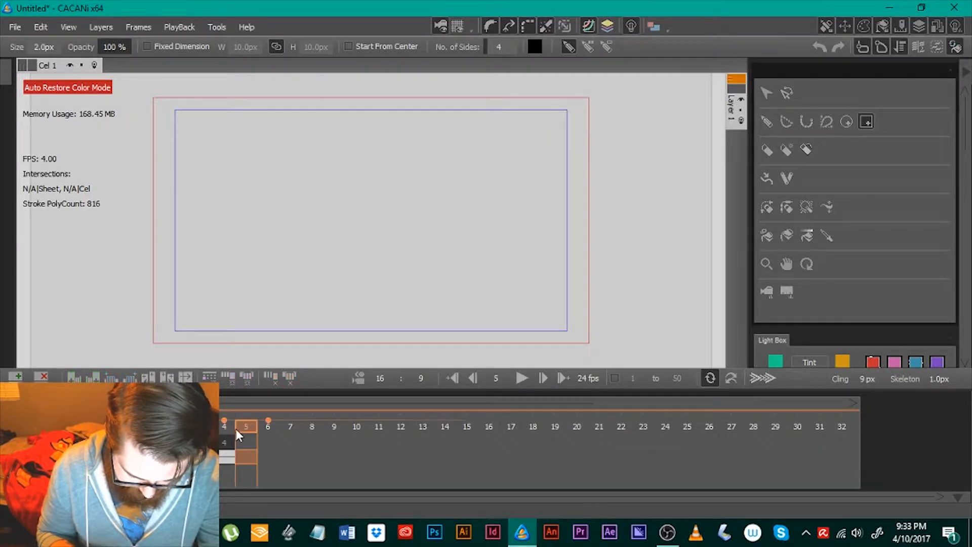
pyautogui.click(158, 428)
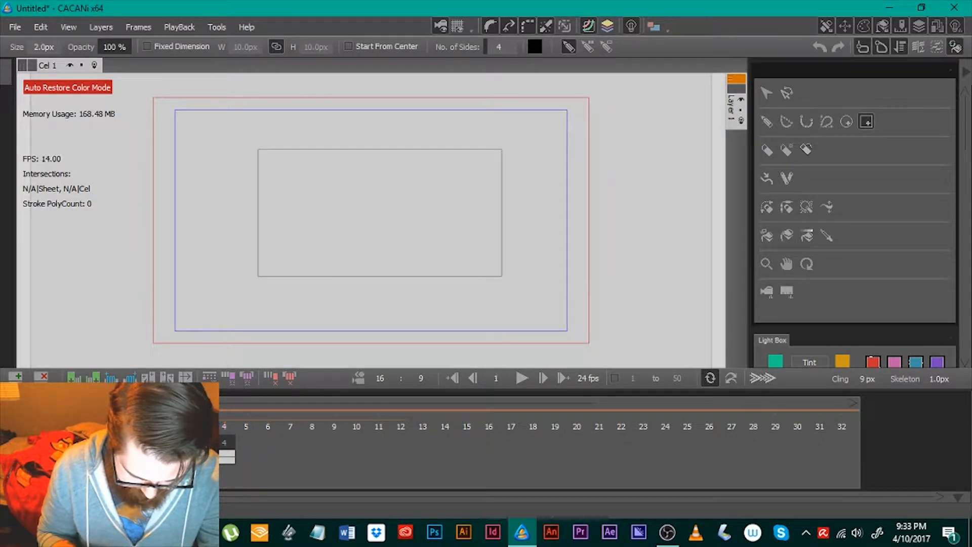
pyautogui.click(208, 427)
# Delete frame 4 and the remaining frames of the cel from the timeline
pyautogui.click(225, 427)
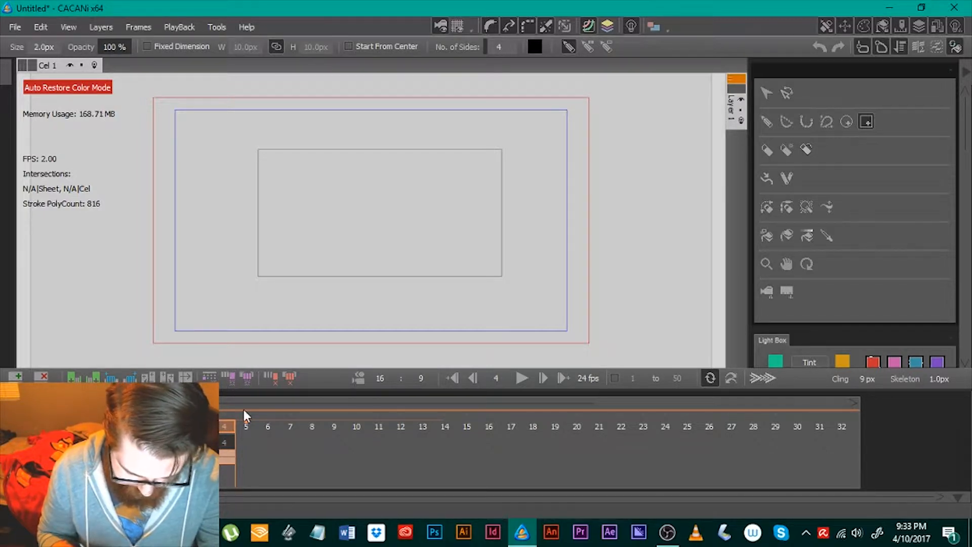
pyautogui.click(272, 377)
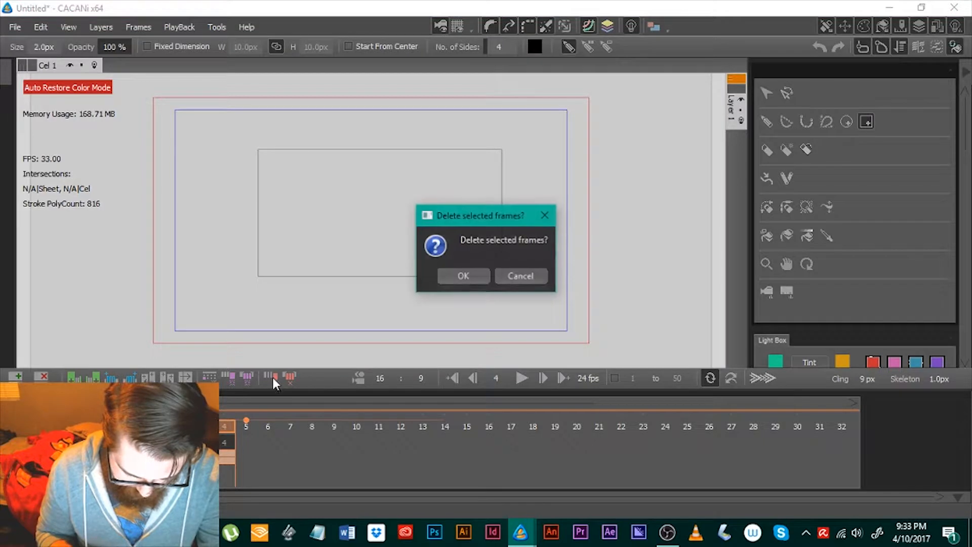
pyautogui.click(458, 277)
pyautogui.click(203, 457)
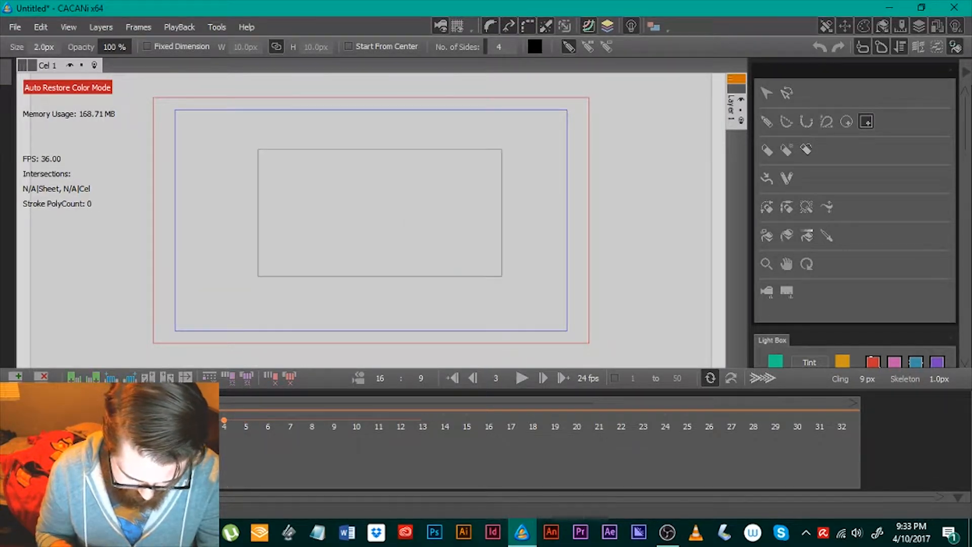
pyautogui.click(272, 378)
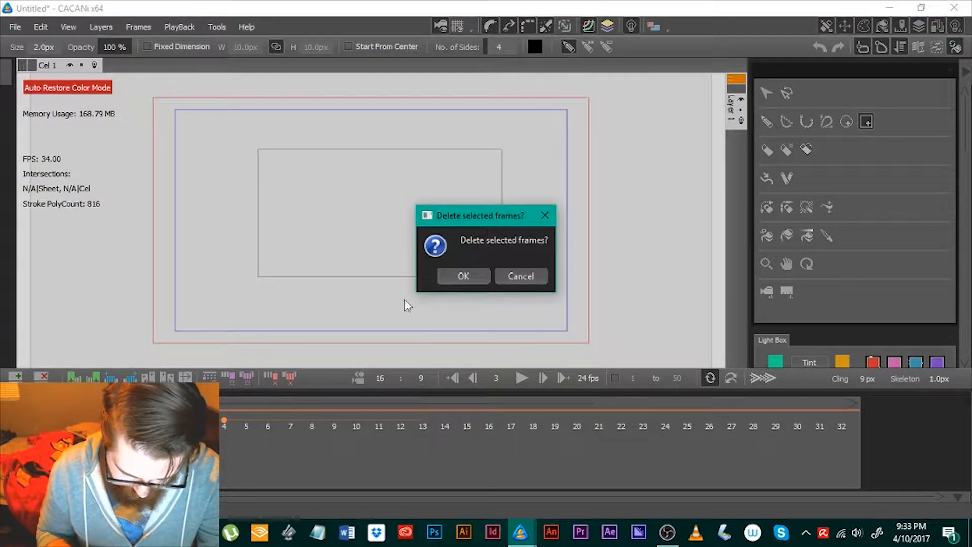
pyautogui.click(467, 274)
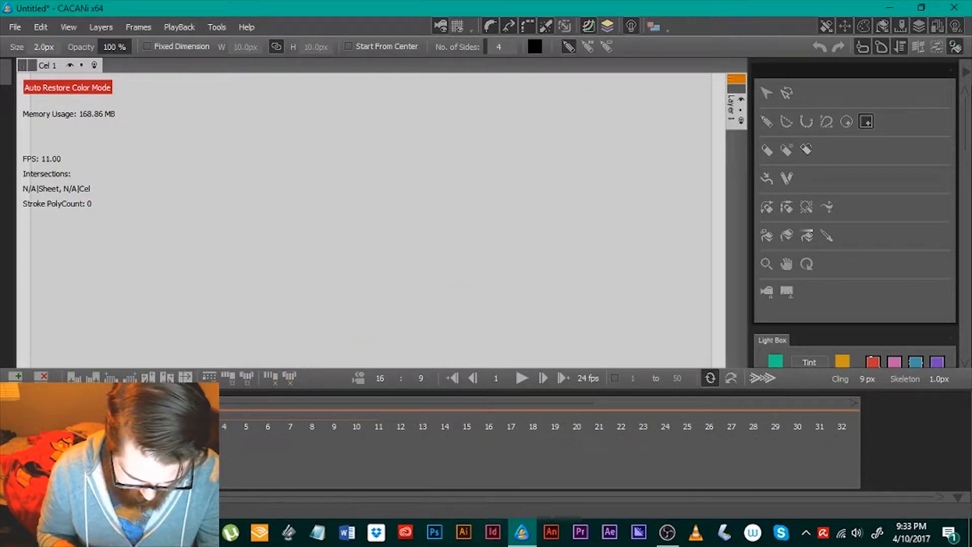
pyautogui.click(17, 376)
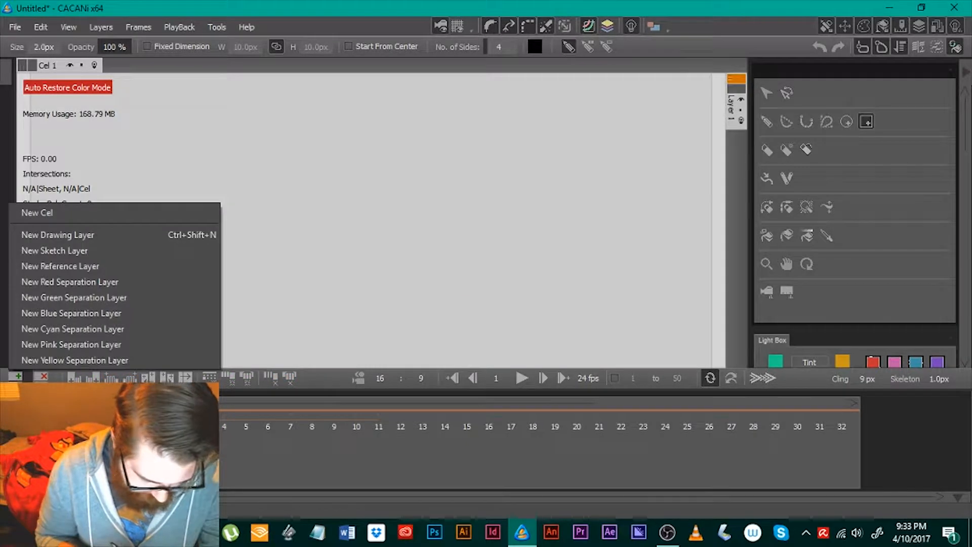
pyautogui.press('Escape')
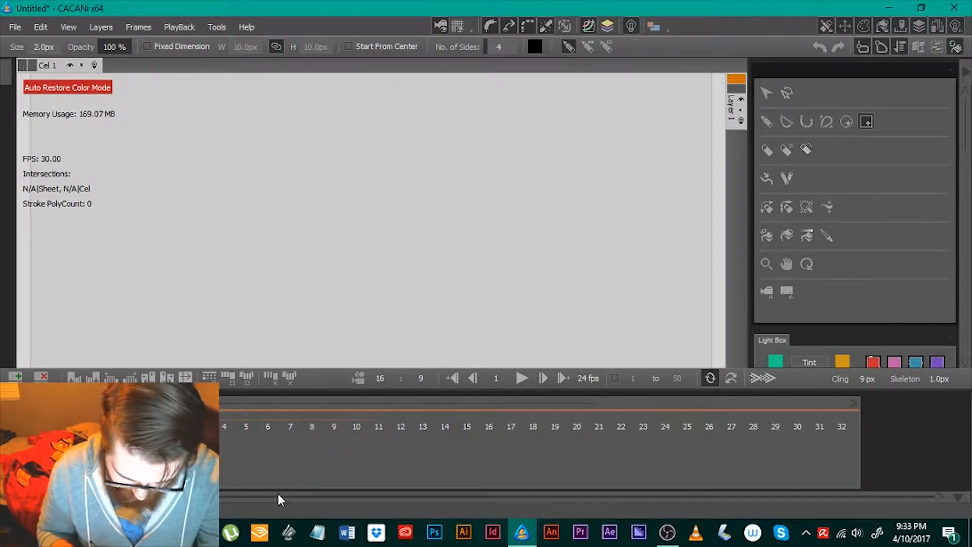
pyautogui.click(17, 375)
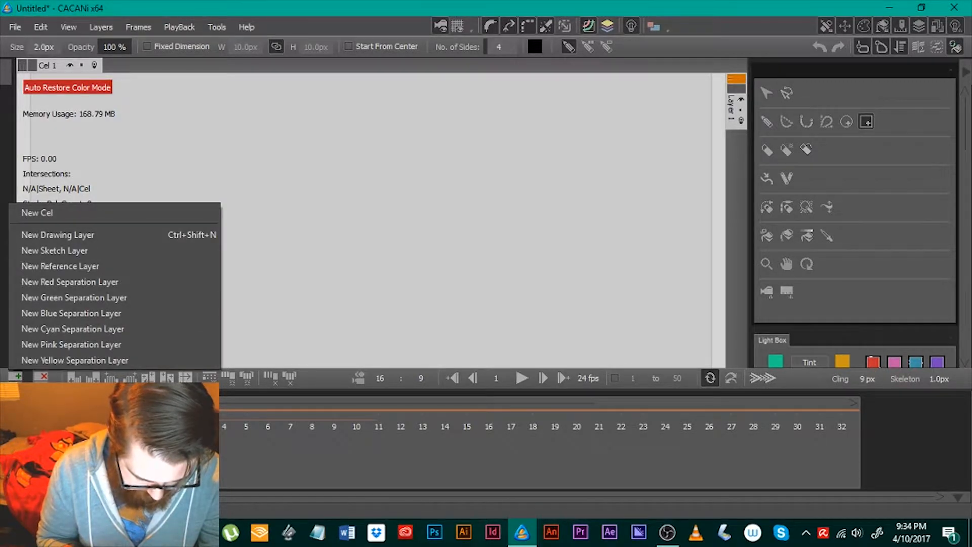
pyautogui.click(68, 421)
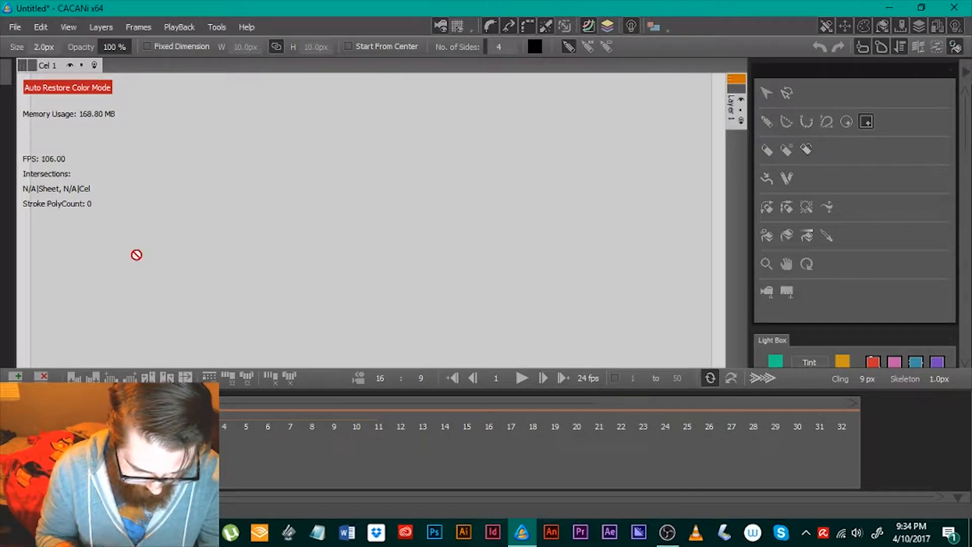
pyautogui.click(139, 27)
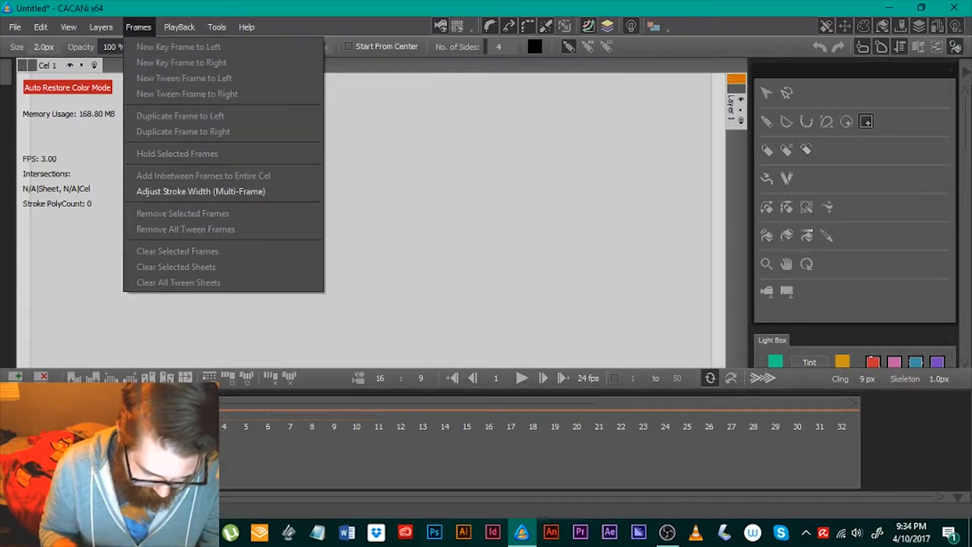
pyautogui.click(222, 506)
# Undo the frame deletions in the cel
pyautogui.hotkey('ctrl', 'z')
pyautogui.hotkey('ctrl', 'z')
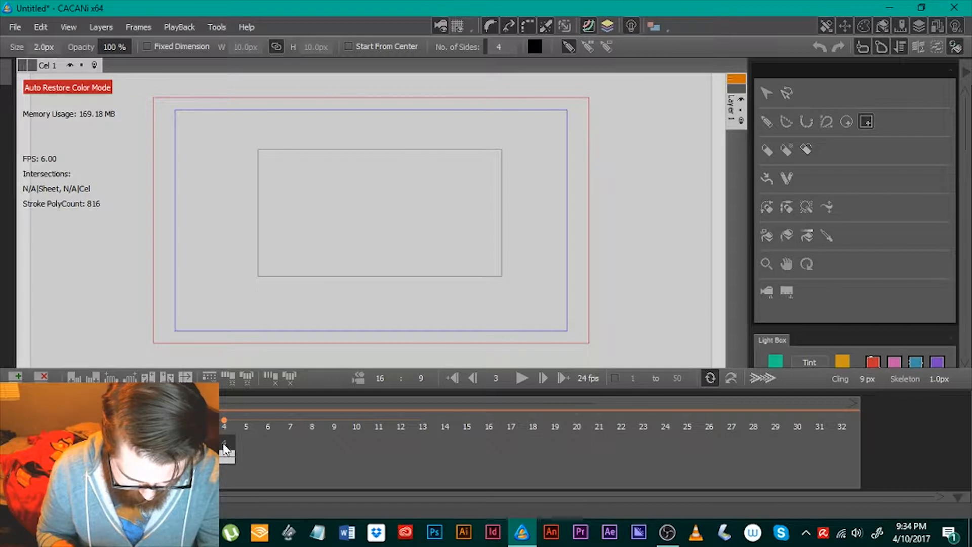
# Delete the cel's frames from frame 2 onward and return to frame 1
pyautogui.click(180, 454)
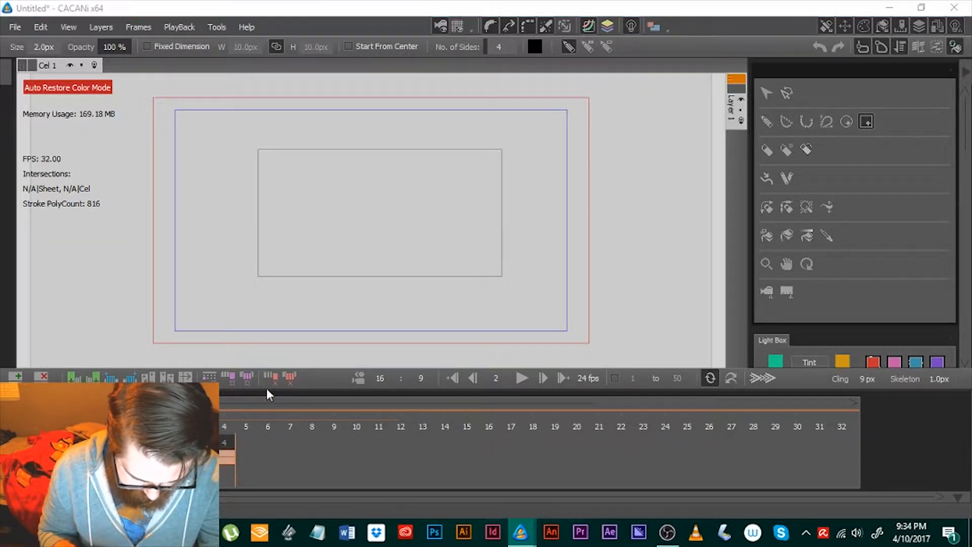
pyautogui.click(271, 389)
pyautogui.click(465, 278)
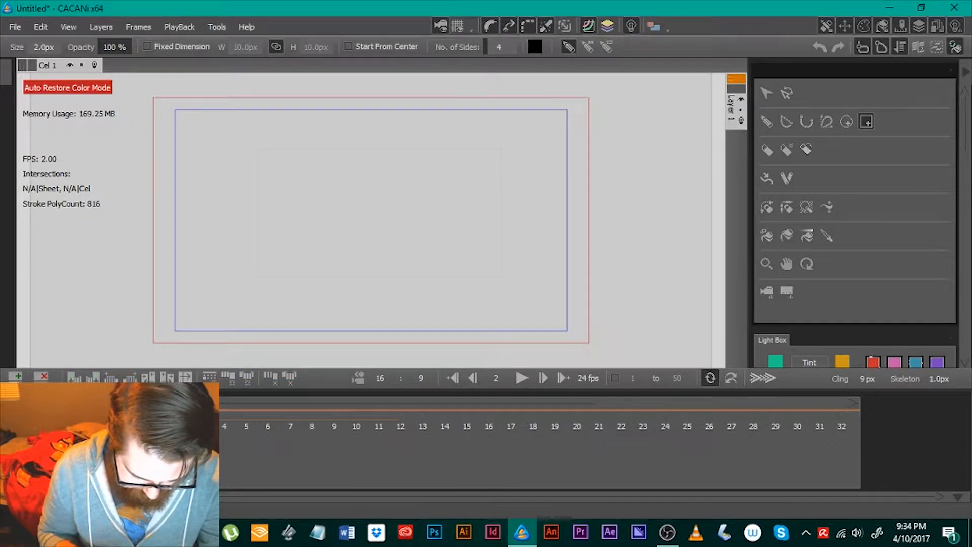
pyautogui.click(158, 454)
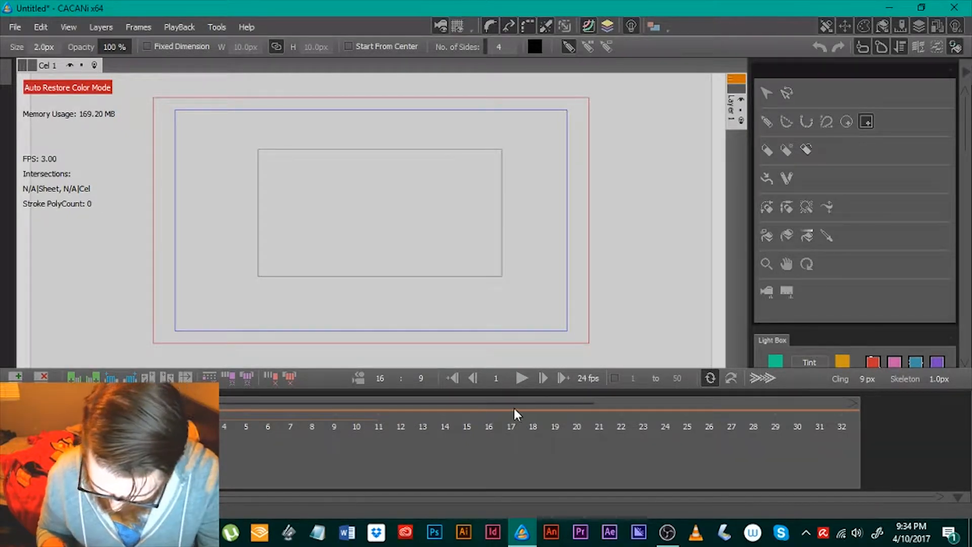
# Set the playback rate to 12 fps and clear the rectangle from frame 1
pyautogui.doubleClick(587, 380)
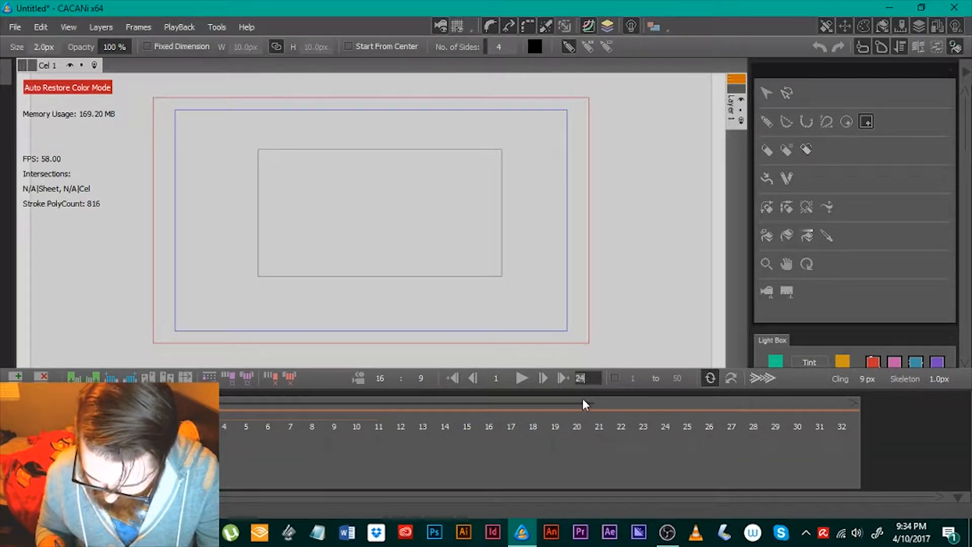
pyautogui.write('12')
pyautogui.press('Return')
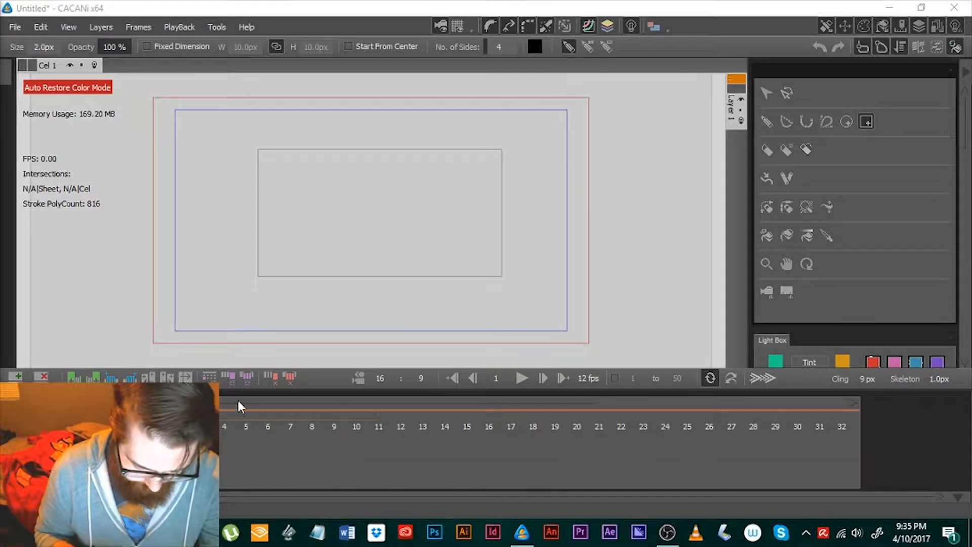
pyautogui.click(216, 374)
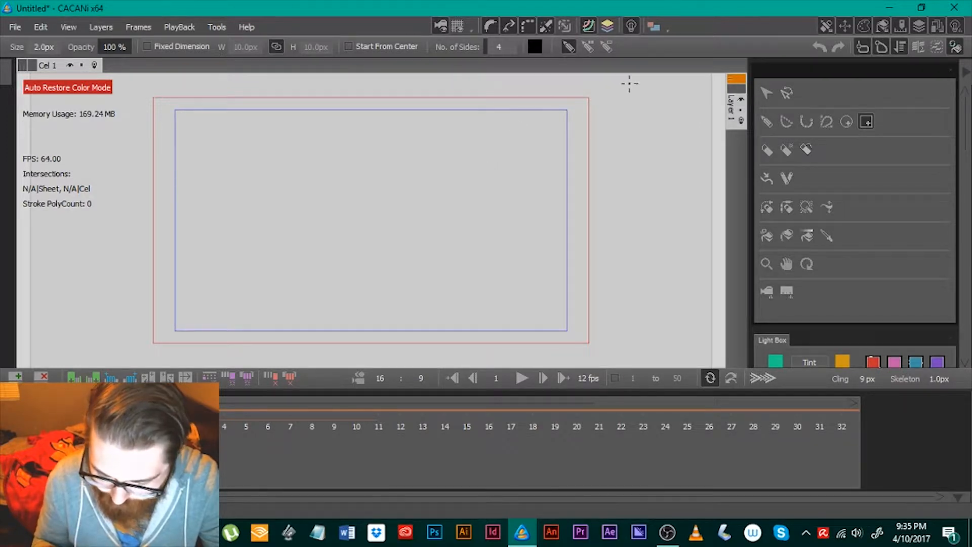
# Draw a wide arc bowed upward across the area inside the blue frame
pyautogui.click(786, 121)
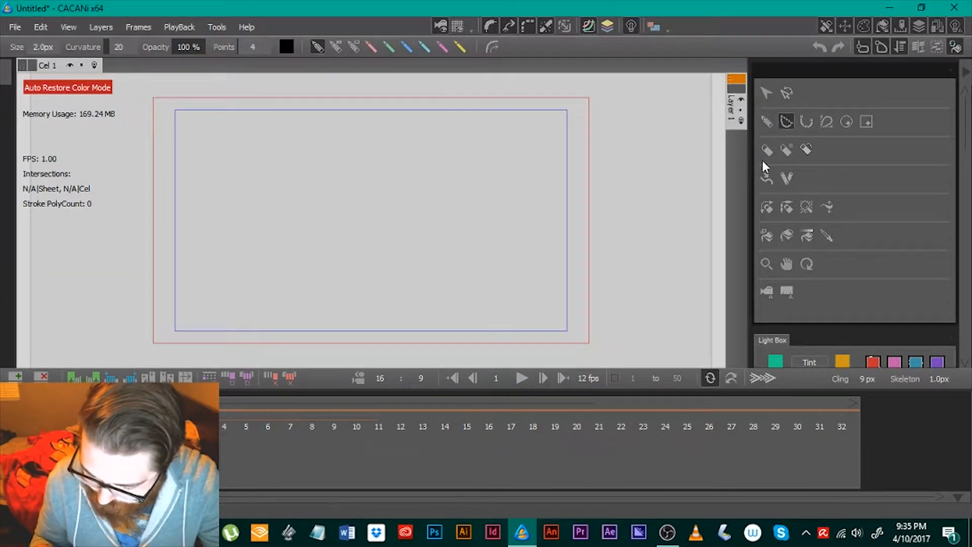
pyautogui.click(503, 269)
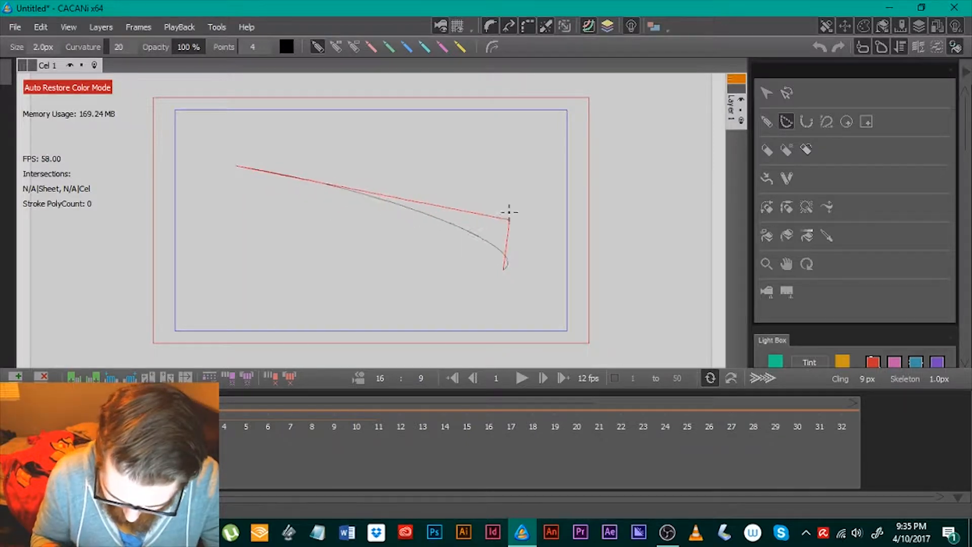
pyautogui.click(399, 104)
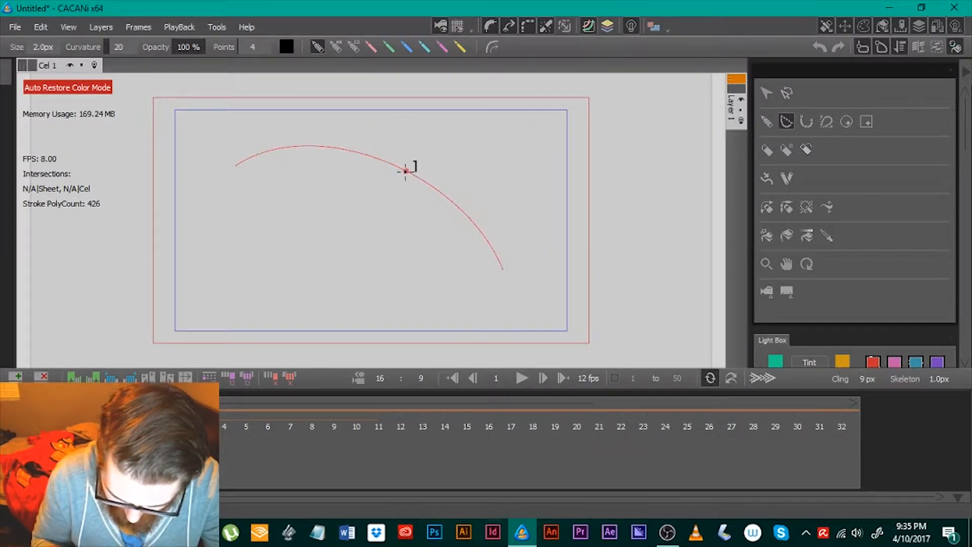
# Draw smaller strokes branching off the wide arc: a downward loop, a short straight line and another short curve
pyautogui.moveTo(408, 172); pyautogui.dragTo(452, 147)
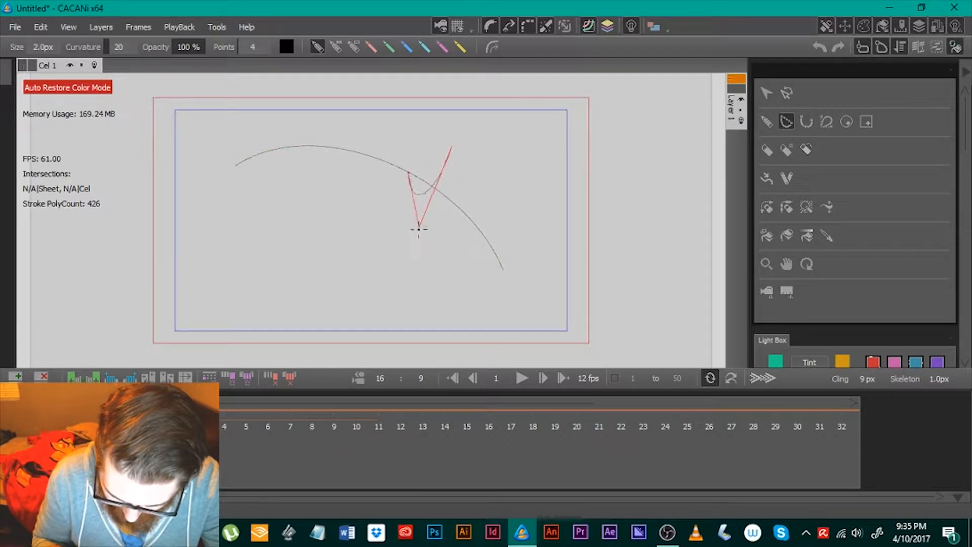
pyautogui.click(391, 289)
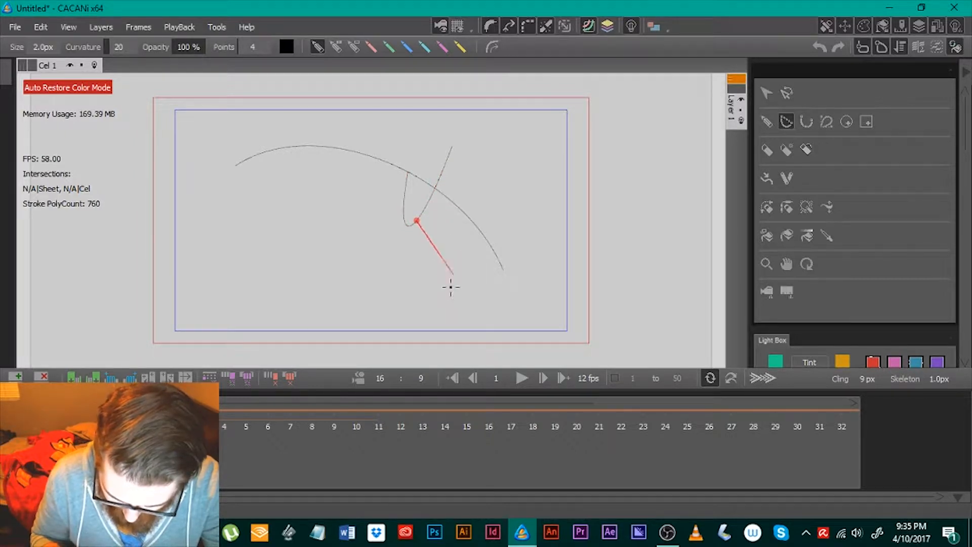
pyautogui.click(476, 299)
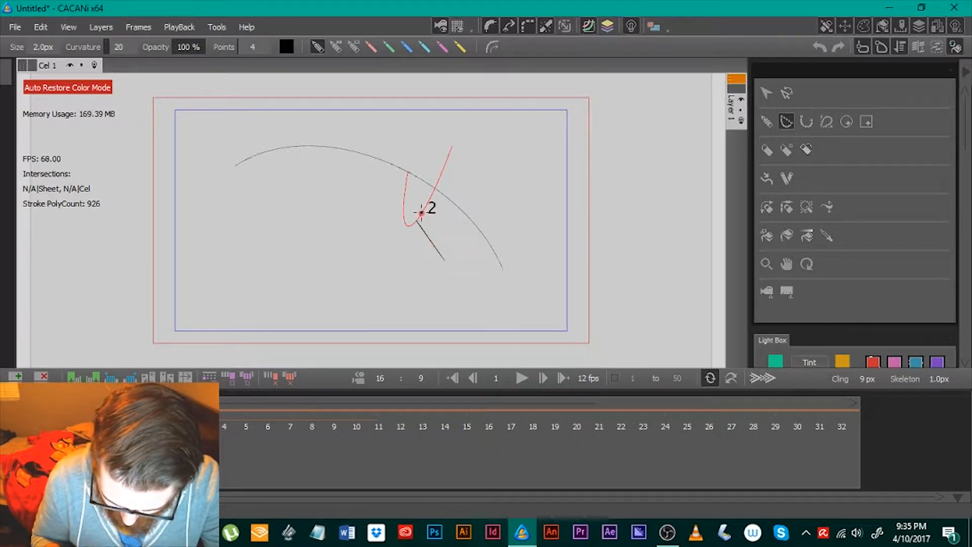
pyautogui.moveTo(423, 210); pyautogui.dragTo(483, 193)
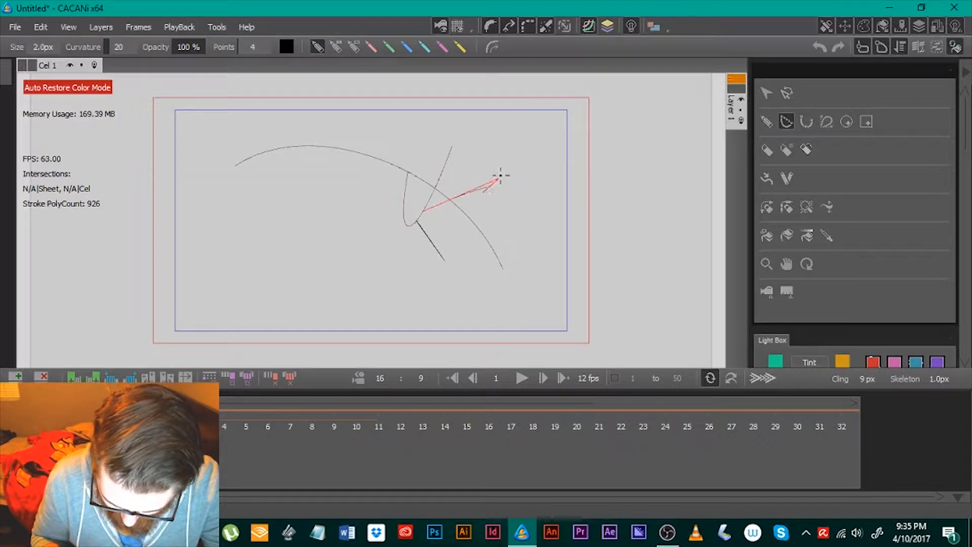
pyautogui.click(526, 273)
# Undo the wide arc and the strokes branching off it
pyautogui.hotkey('ctrl', 'z')
pyautogui.hotkey('ctrl', 'z')
pyautogui.hotkey('ctrl', 'z')
pyautogui.hotkey('ctrl', 'z')
pyautogui.hotkey('ctrl', 'z')
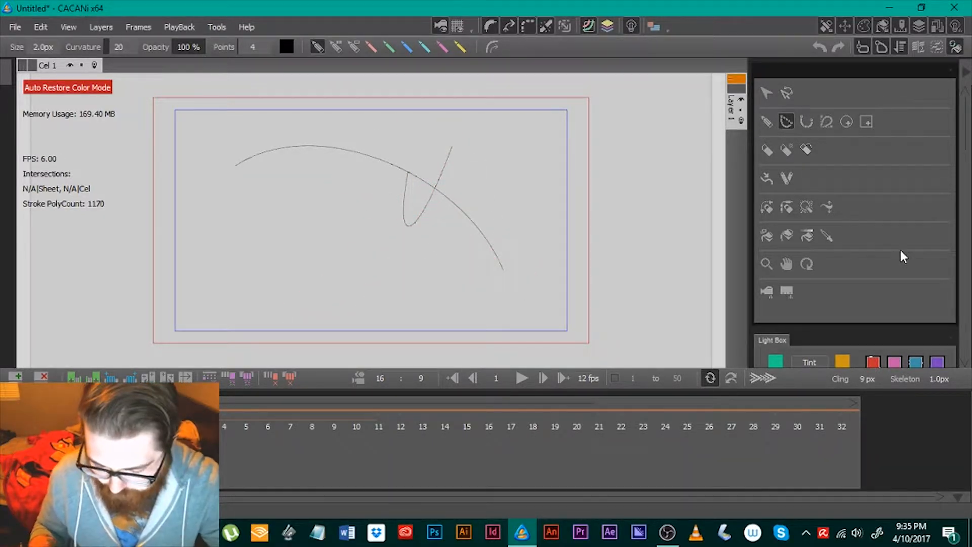
# Draw one continuous spiral curve point by point, winding inward to the middle of the blue frame
pyautogui.click(808, 122)
pyautogui.click(208, 210)
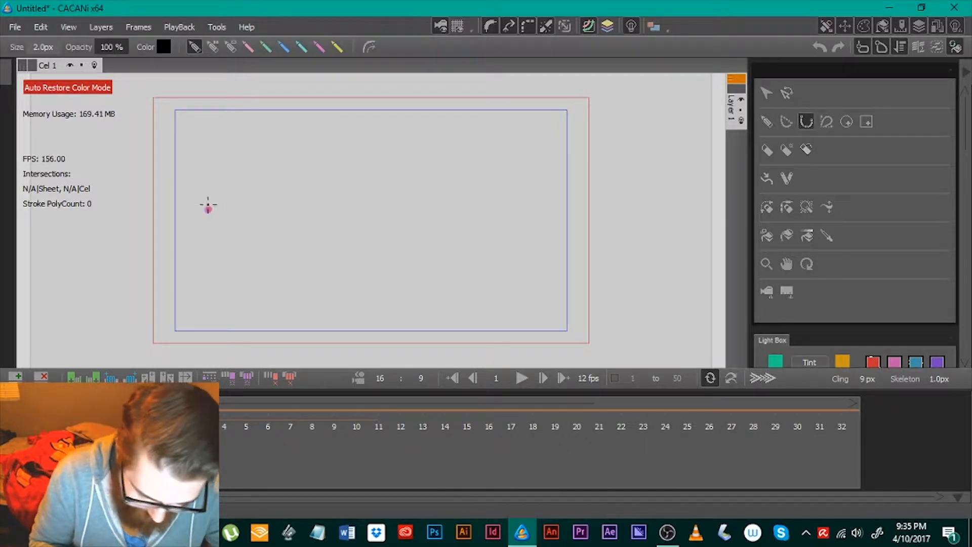
pyautogui.click(345, 143)
pyautogui.click(490, 218)
pyautogui.click(457, 306)
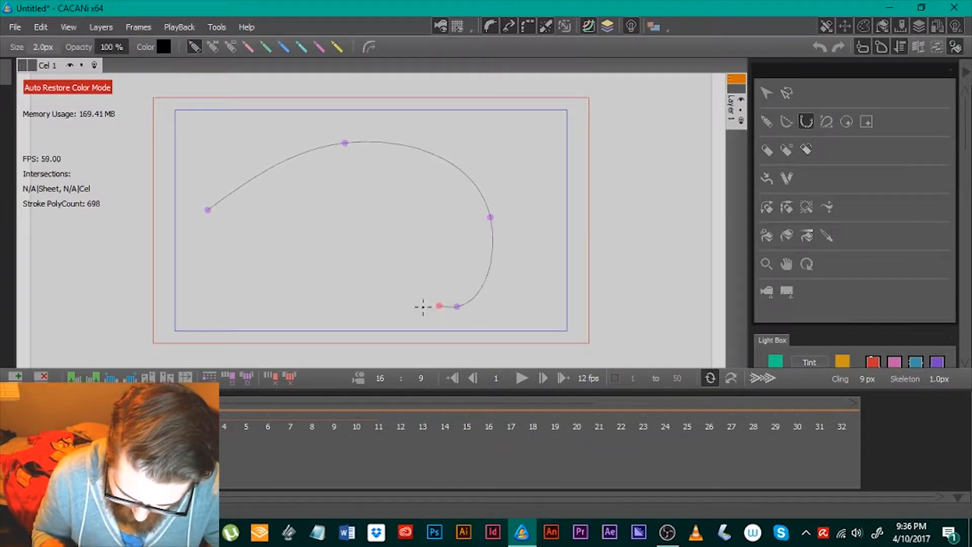
pyautogui.click(315, 301)
pyautogui.click(281, 224)
pyautogui.click(338, 181)
pyautogui.click(418, 202)
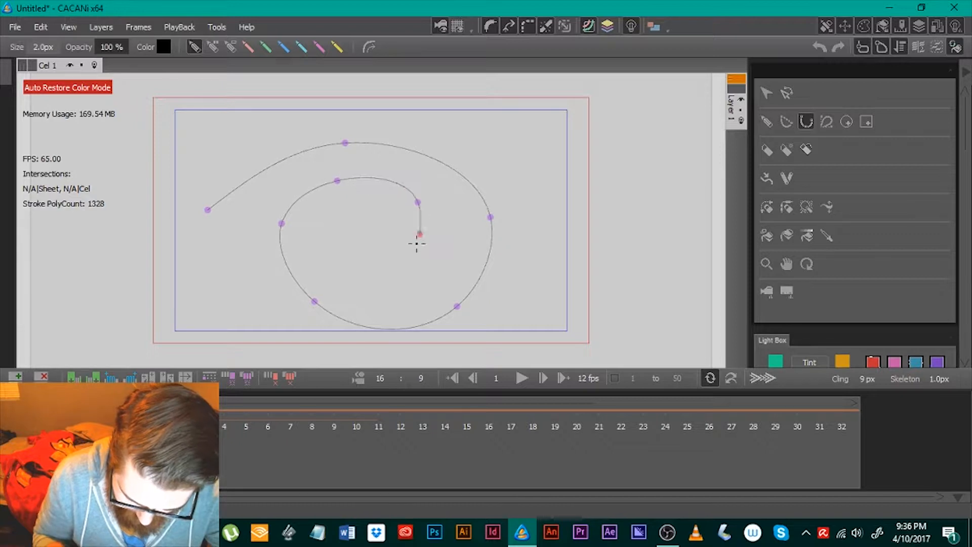
pyautogui.click(415, 248)
pyautogui.click(383, 277)
pyautogui.click(322, 257)
pyautogui.click(329, 226)
pyautogui.click(370, 207)
pyautogui.click(394, 235)
pyautogui.click(373, 259)
pyautogui.click(348, 249)
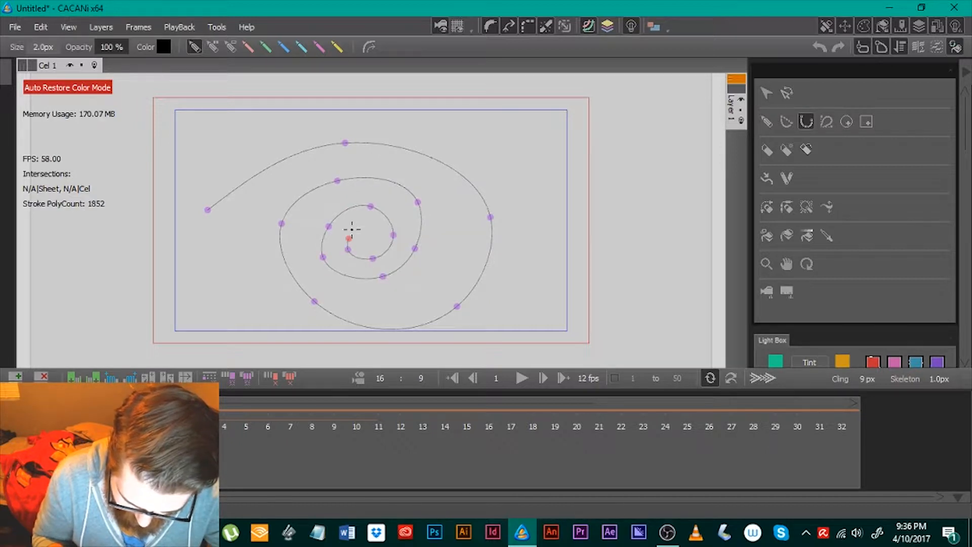
pyautogui.click(358, 228)
pyautogui.click(372, 240)
pyautogui.click(370, 245)
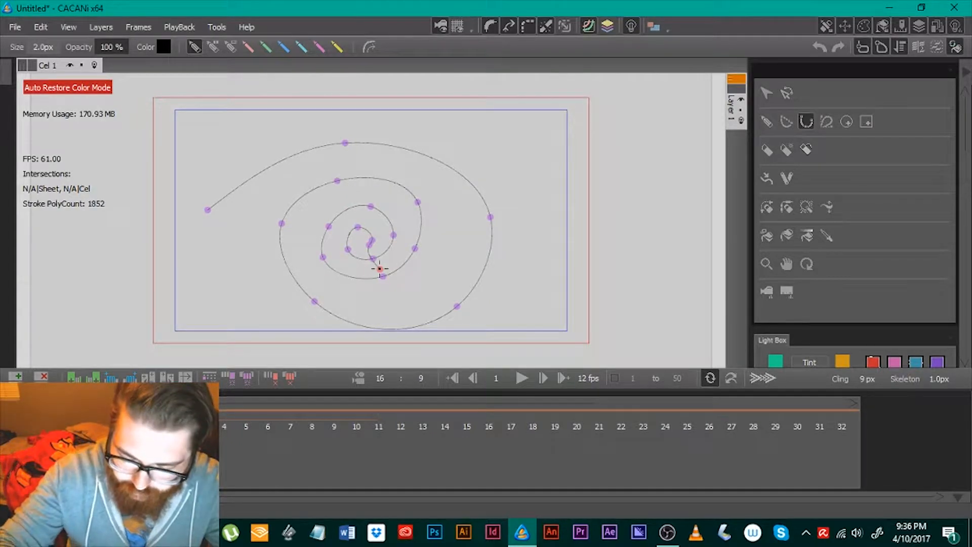
# Undo the spiral curve point by point
pyautogui.hotkey('ctrl', 'z')
pyautogui.hotkey('ctrl', 'z')
pyautogui.hotkey('ctrl', 'z')
pyautogui.hotkey('ctrl', 'z')
pyautogui.hotkey('ctrl', 'z')
pyautogui.hotkey('ctrl', 'z')
pyautogui.hotkey('ctrl', 'z')
pyautogui.hotkey('ctrl', 'z')
pyautogui.hotkey('ctrl', 'z')
pyautogui.hotkey('ctrl', 'z')
pyautogui.hotkey('ctrl', 'z')
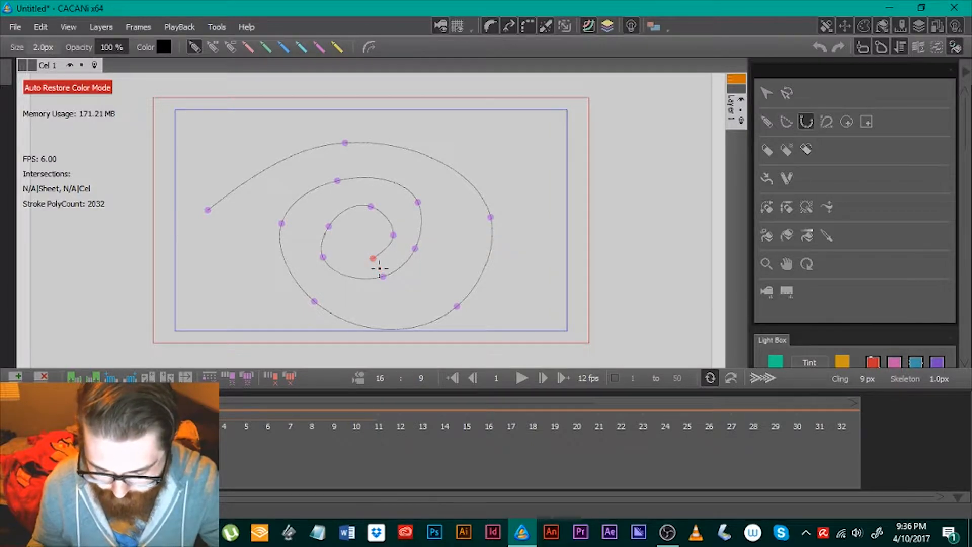
pyautogui.hotkey('ctrl', 'z')
pyautogui.hotkey('ctrl', 'z')
pyautogui.hotkey('ctrl', 'z')
pyautogui.hotkey('ctrl', 'z')
pyautogui.hotkey('ctrl', 'z')
pyautogui.hotkey('ctrl', 'z')
pyautogui.hotkey('ctrl', 'z')
pyautogui.hotkey('ctrl', 'z')
pyautogui.hotkey('ctrl', 'z')
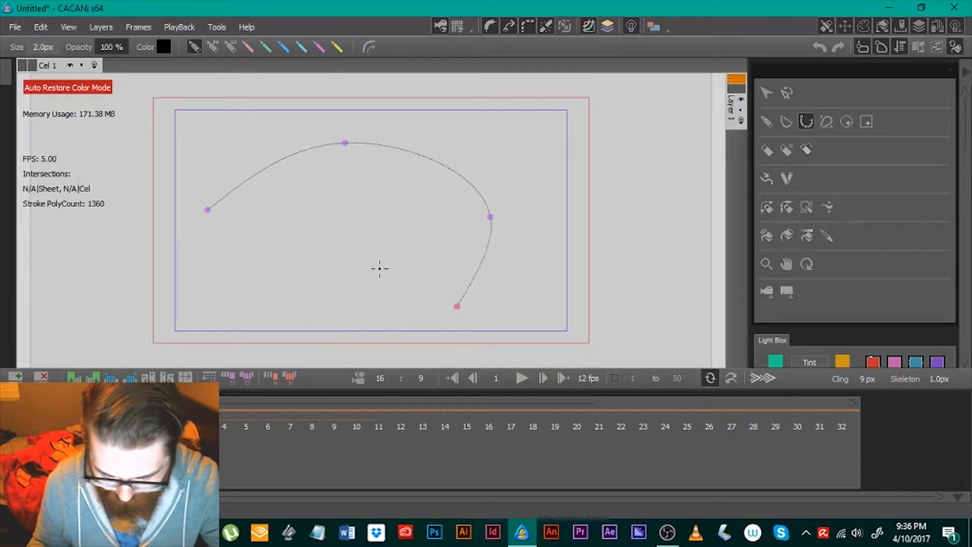
# Draw a triangular path of straight segments and a winding path of mixed curves across the blue frame
pyautogui.click(826, 122)
pyautogui.moveTo(239, 253)
pyautogui.mouseDown()
pyautogui.moveTo(314, 147)
pyautogui.moveTo(402, 140)
pyautogui.moveTo(499, 210)
pyautogui.moveTo(474, 283)
pyautogui.moveTo(452, 240)
pyautogui.moveTo(409, 228)
pyautogui.moveTo(430, 258)
pyautogui.moveTo(371, 269)
pyautogui.moveTo(239, 270)
pyautogui.moveTo(241, 255)
pyautogui.moveTo(258, 308)
pyautogui.moveTo(284, 288)
pyautogui.moveTo(267, 295)
pyautogui.moveTo(296, 300)
pyautogui.moveTo(263, 298)
pyautogui.mouseUp()
pyautogui.moveTo(275, 256)
pyautogui.mouseDown()
pyautogui.moveTo(323, 196)
pyautogui.moveTo(369, 275)
pyautogui.moveTo(362, 285)
pyautogui.moveTo(478, 246)
pyautogui.moveTo(488, 175)
pyautogui.moveTo(468, 128)
pyautogui.moveTo(440, 123)
pyautogui.moveTo(524, 140)
pyautogui.moveTo(566, 235)
pyautogui.moveTo(494, 347)
pyautogui.moveTo(421, 355)
pyautogui.moveTo(413, 325)
pyautogui.moveTo(477, 331)
pyautogui.moveTo(510, 290)
pyautogui.moveTo(537, 213)
pyautogui.moveTo(514, 149)
pyautogui.moveTo(527, 175)
pyautogui.moveTo(488, 185)
pyautogui.moveTo(444, 158)
pyautogui.moveTo(361, 170)
pyautogui.moveTo(379, 203)
pyautogui.moveTo(372, 215)
pyautogui.moveTo(409, 194)
pyautogui.moveTo(383, 167)
pyautogui.moveTo(362, 201)
pyautogui.moveTo(394, 242)
pyautogui.moveTo(685, 318)
pyautogui.moveTo(640, 318)
pyautogui.moveTo(573, 279)
pyautogui.moveTo(532, 309)
pyautogui.mouseUp()
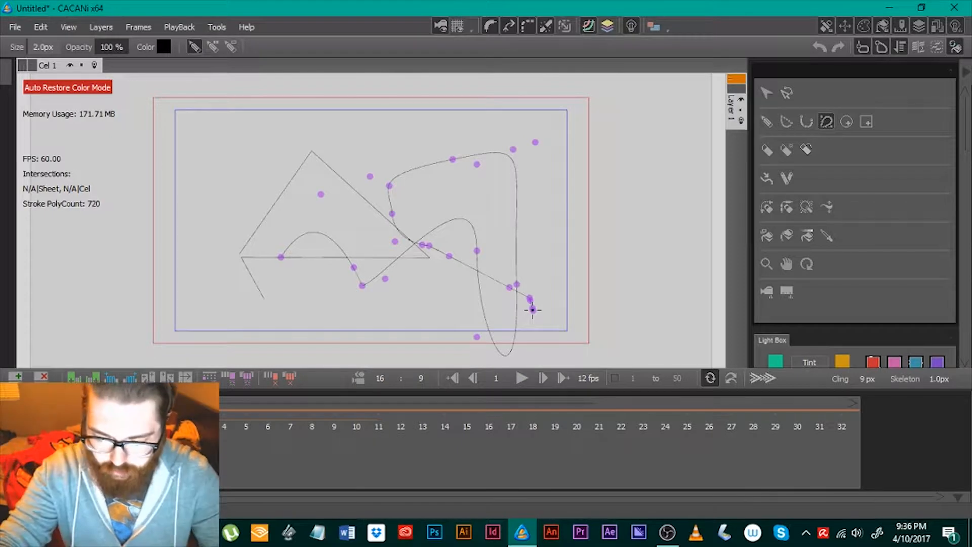
# Undo the triangular and winding paths and the earlier rectangle until frame 1 is empty
pyautogui.hotkey('ctrl', 'z')
pyautogui.hotkey('ctrl', 'z')
pyautogui.hotkey('ctrl', 'z')
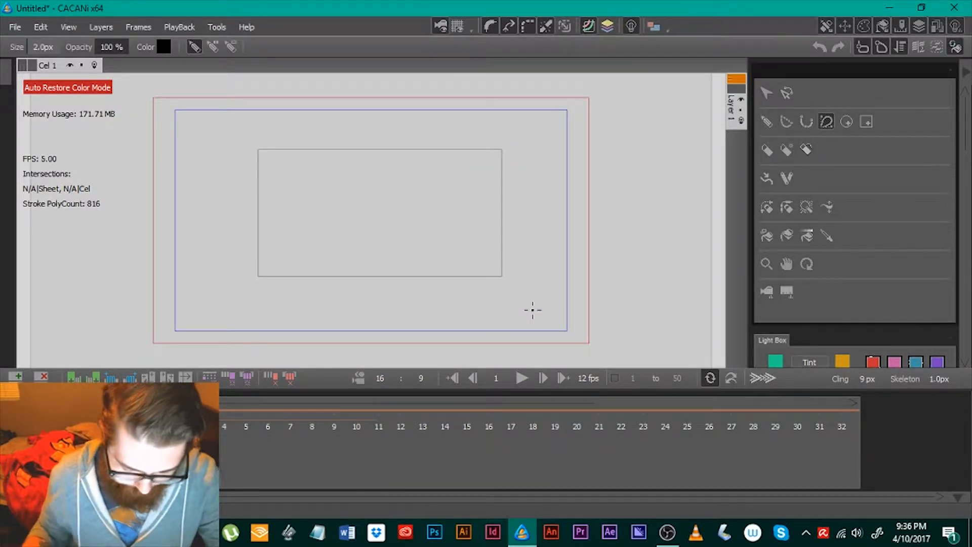
pyautogui.hotkey('ctrl', 'z')
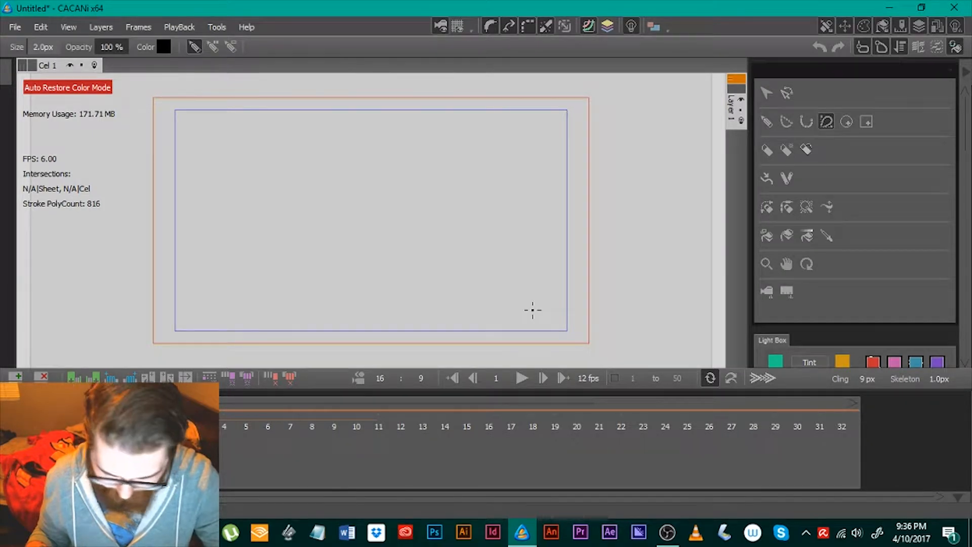
# Draw a large circle inside the blue frame and a bigger one around it, and undo both
pyautogui.click(847, 122)
pyautogui.moveTo(269, 136)
pyautogui.mouseDown()
pyautogui.moveTo(449, 337)
pyautogui.moveTo(516, 278)
pyautogui.moveTo(458, 302)
pyautogui.moveTo(440, 290)
pyautogui.moveTo(456, 306)
pyautogui.moveTo(435, 305)
pyautogui.mouseUp()
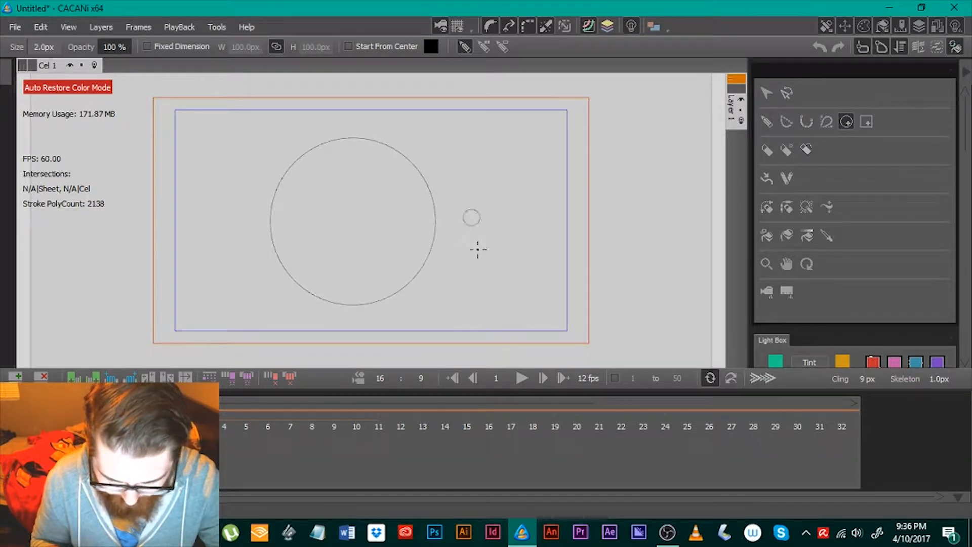
pyautogui.moveTo(478, 249); pyautogui.dragTo(235, 225)
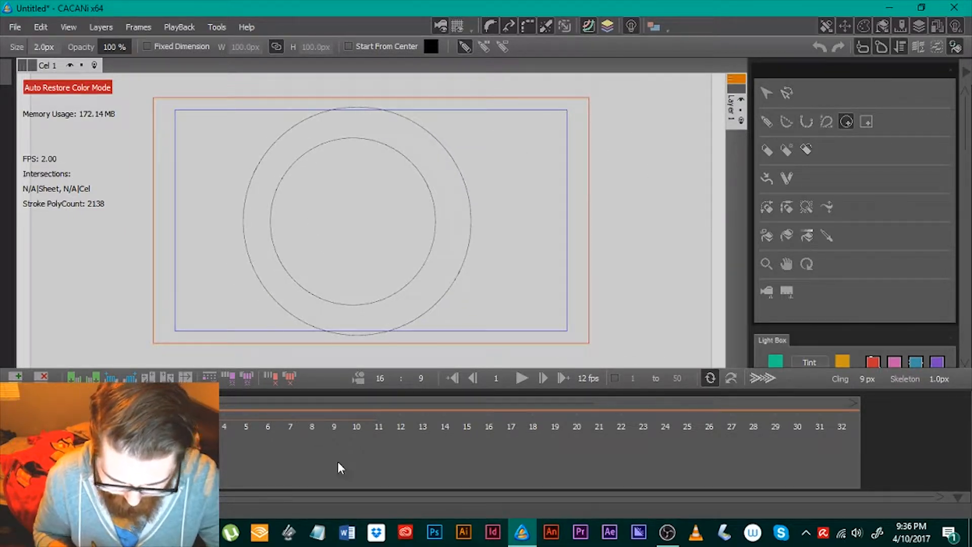
pyautogui.hotkey('ctrl', 'z')
pyautogui.hotkey('ctrl', 'z')
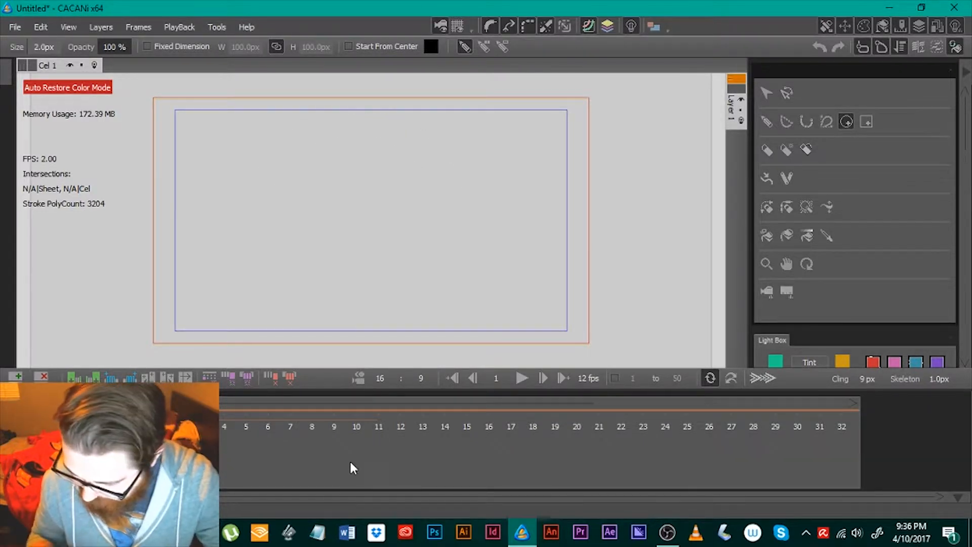
# Draw a large ten-sided polygon in the middle of the blue frame
pyautogui.click(867, 122)
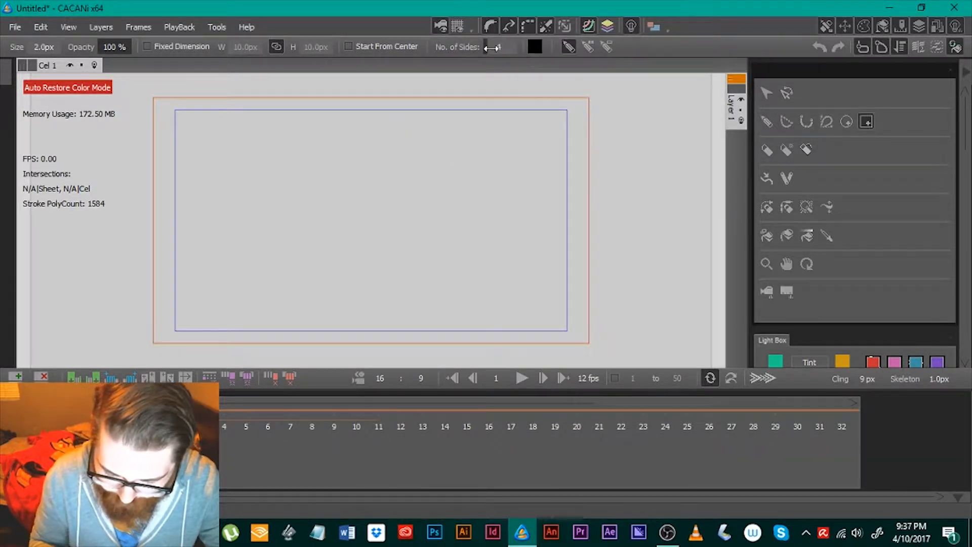
pyautogui.moveTo(501, 47); pyautogui.dragTo(550, 45)
pyautogui.moveTo(293, 149); pyautogui.dragTo(455, 250)
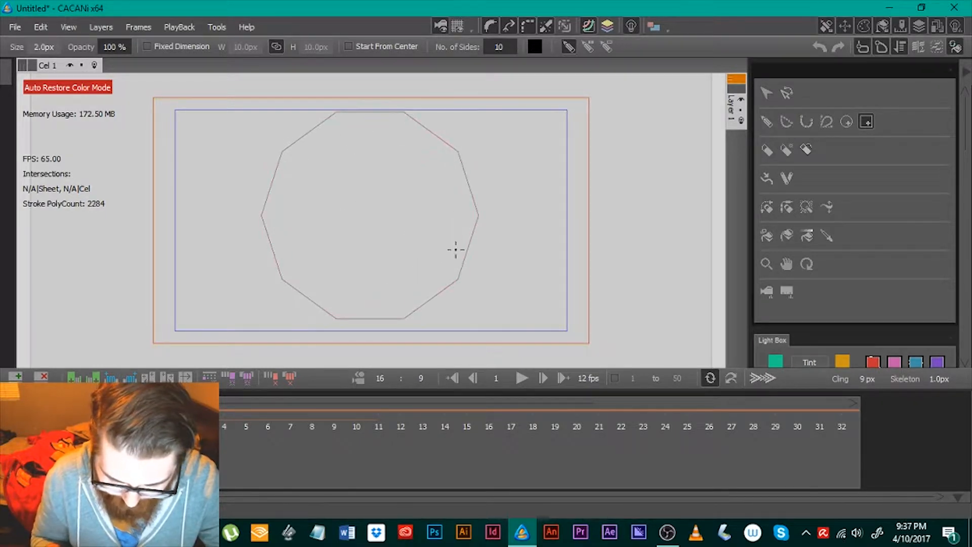
# Draw a three-sided polygon to the upper right of the large ten-sided one and an eight-sided polygon below the triangle
pyautogui.click(501, 47)
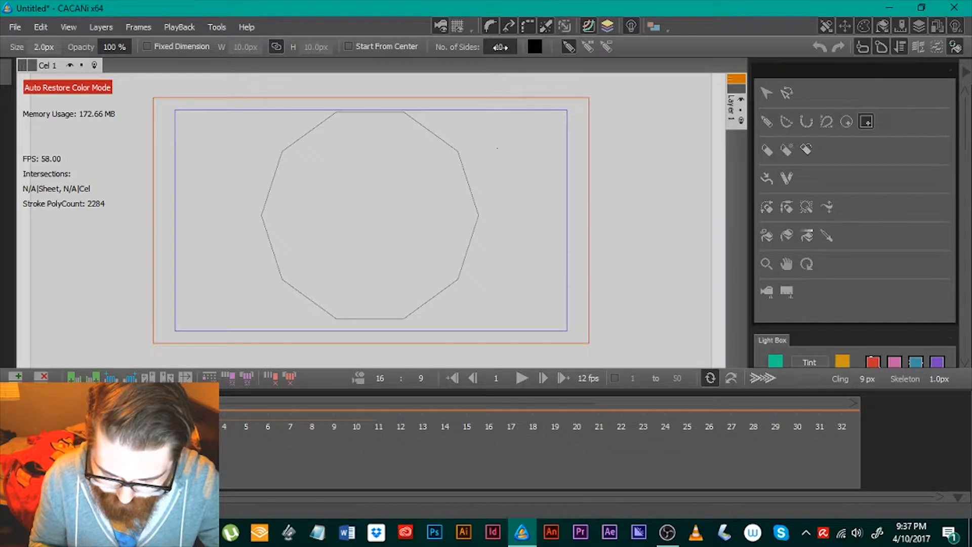
pyautogui.moveTo(501, 47); pyautogui.dragTo(395, 84)
pyautogui.moveTo(502, 127)
pyautogui.mouseDown()
pyautogui.moveTo(521, 213)
pyautogui.moveTo(530, 215)
pyautogui.mouseUp()
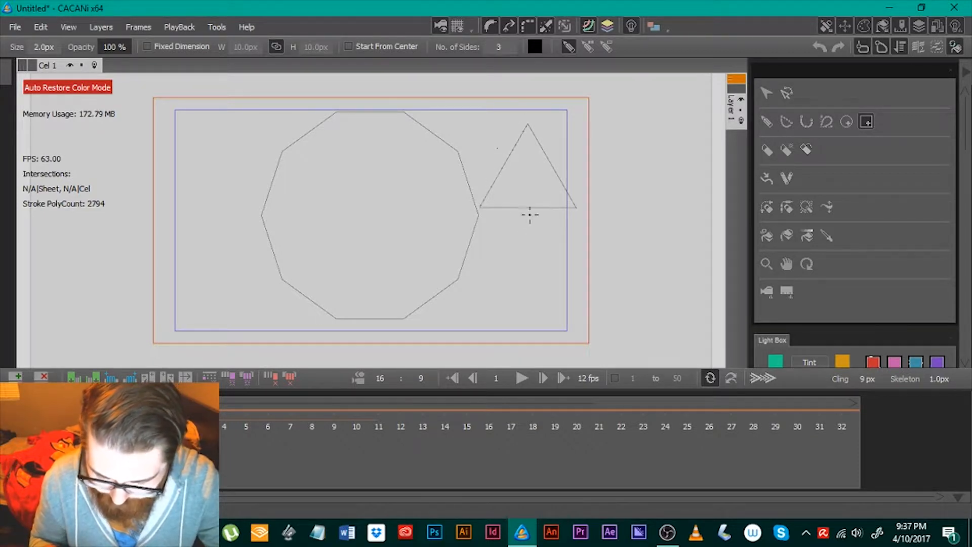
pyautogui.moveTo(499, 45); pyautogui.dragTo(511, 45)
pyautogui.moveTo(474, 231)
pyautogui.mouseDown()
pyautogui.moveTo(547, 321)
pyautogui.moveTo(570, 326)
pyautogui.mouseUp()
# Draw a tall four-sided shape left of the large polygon and a flattened ten-sided polygon above the triangle
pyautogui.moveTo(495, 48); pyautogui.dragTo(486, 52)
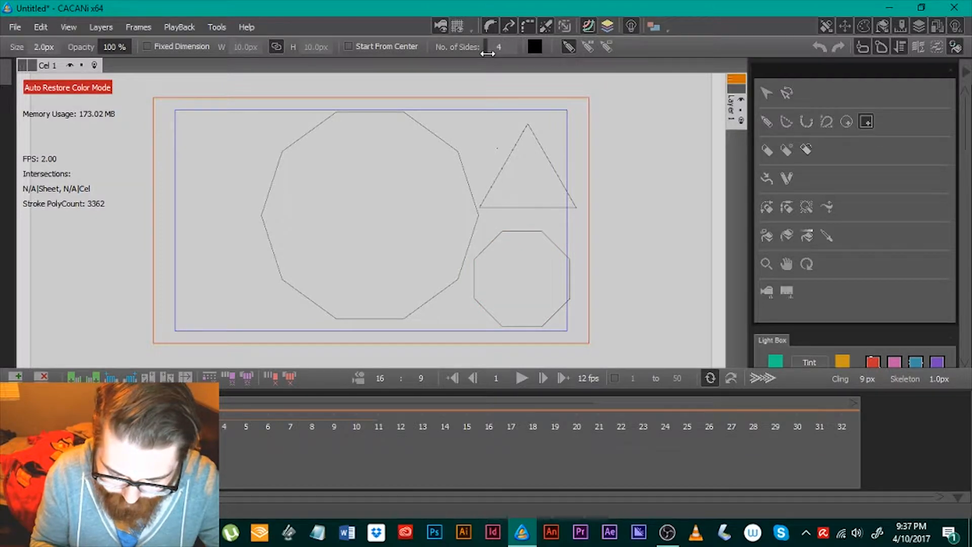
pyautogui.moveTo(188, 133); pyautogui.dragTo(251, 323)
pyautogui.moveTo(502, 48); pyautogui.dragTo(583, 49)
pyautogui.moveTo(481, 124); pyautogui.dragTo(671, 103)
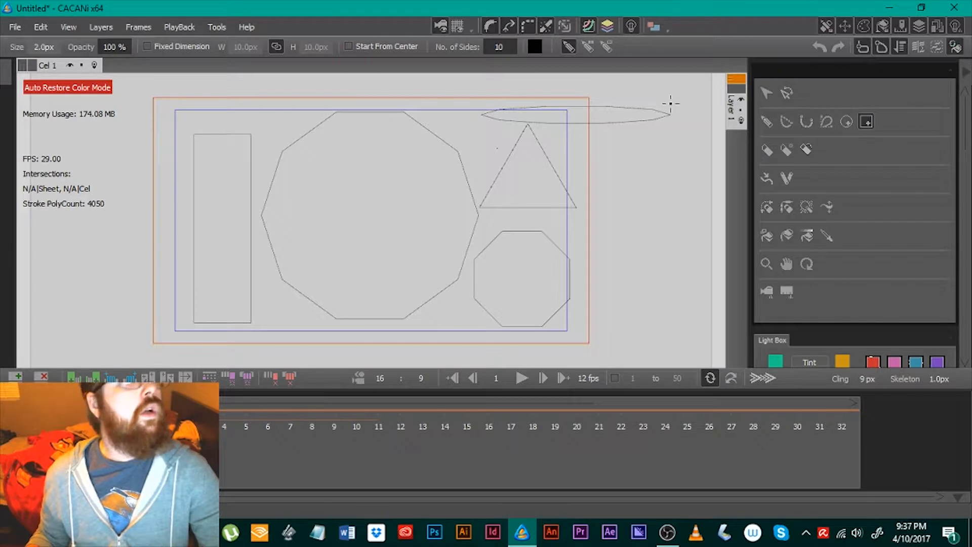
# Undo all the polygons drawn on frame 1
pyautogui.hotkey('ctrl', 'z')
pyautogui.hotkey('ctrl', 'z')
pyautogui.hotkey('ctrl', 'z')
pyautogui.hotkey('ctrl', 'z')
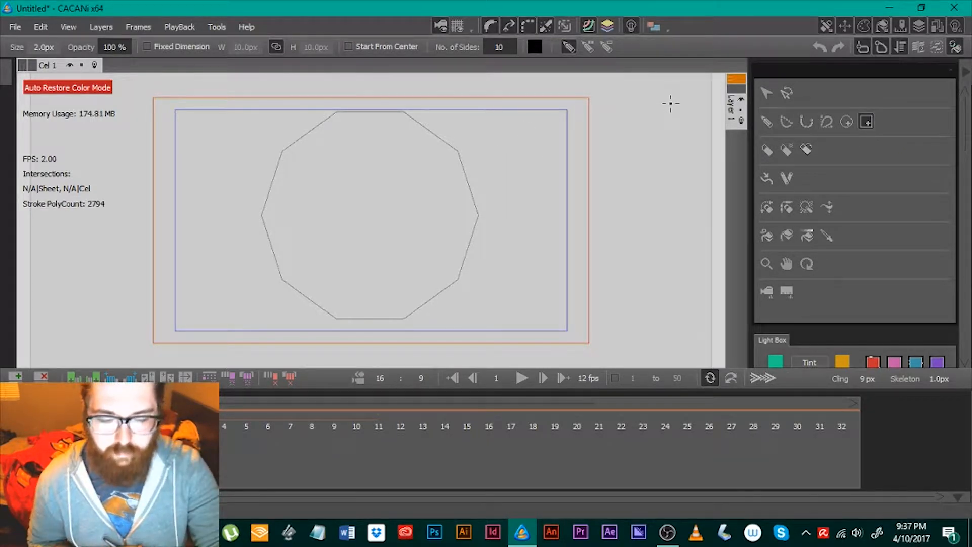
pyautogui.hotkey('ctrl', 'z')
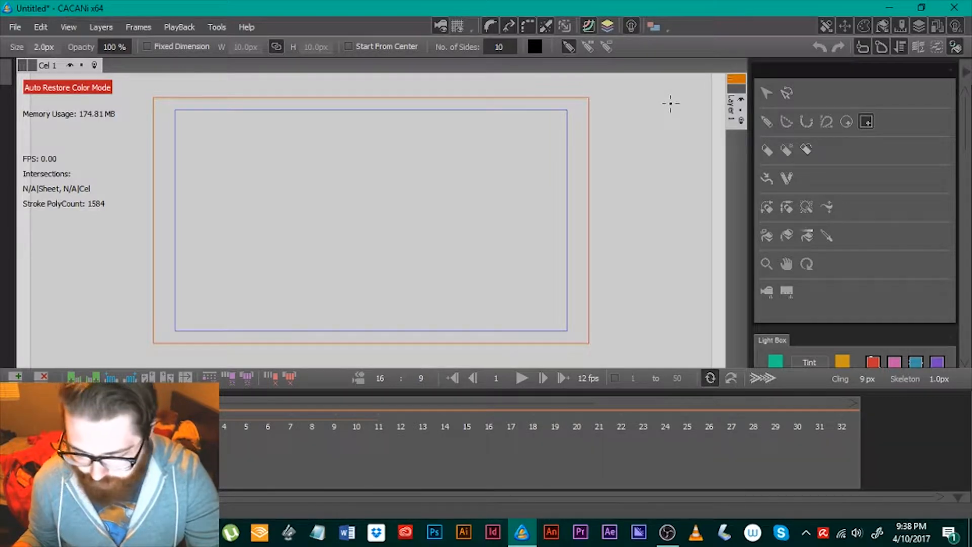
# Examine the region color display options and the settings of the two selection tools and the bone tool
pyautogui.click(605, 27)
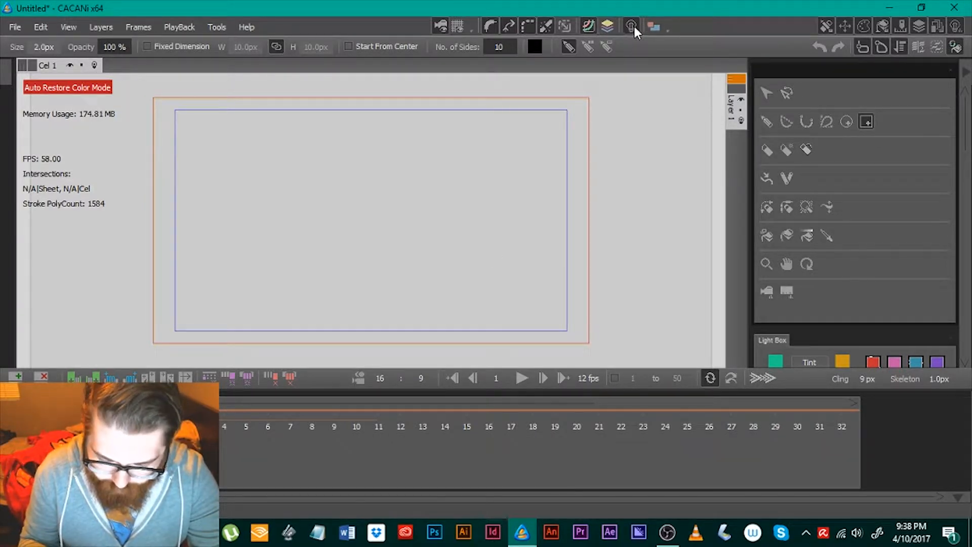
pyautogui.click(653, 28)
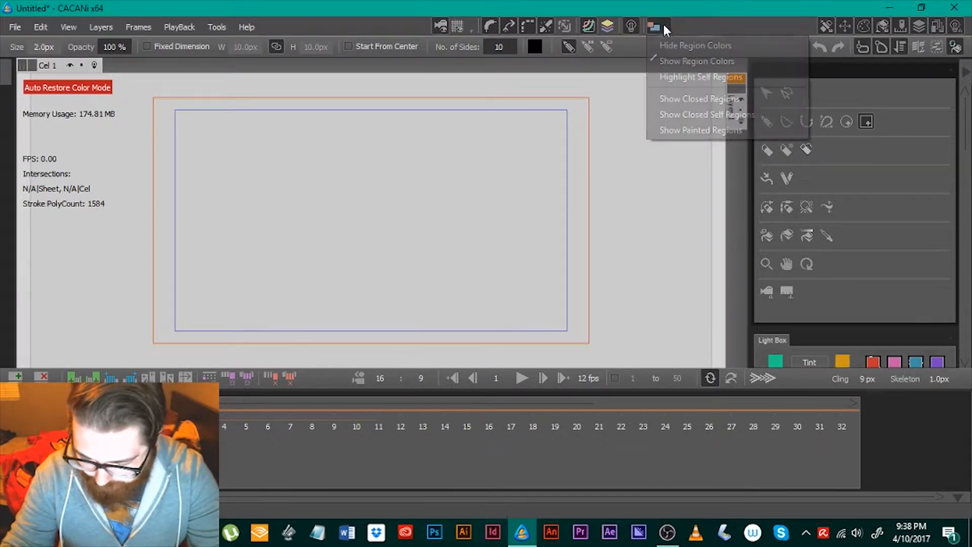
pyautogui.click(664, 26)
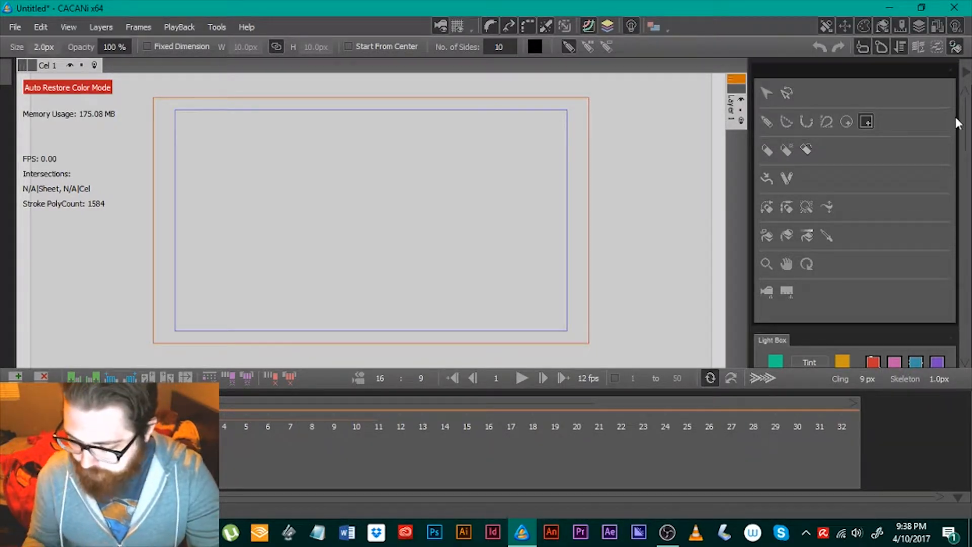
pyautogui.moveTo(961, 125); pyautogui.dragTo(957, 102)
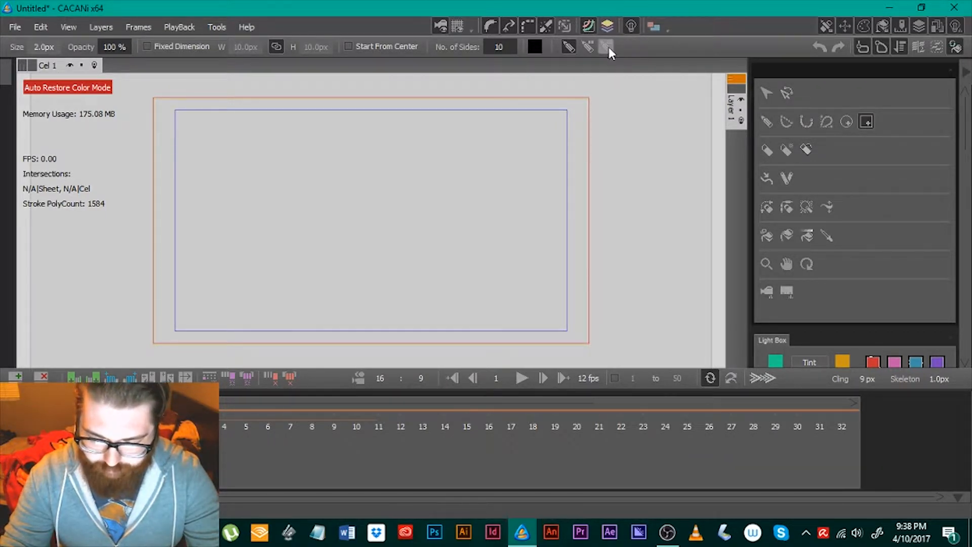
pyautogui.click(765, 93)
pyautogui.click(787, 93)
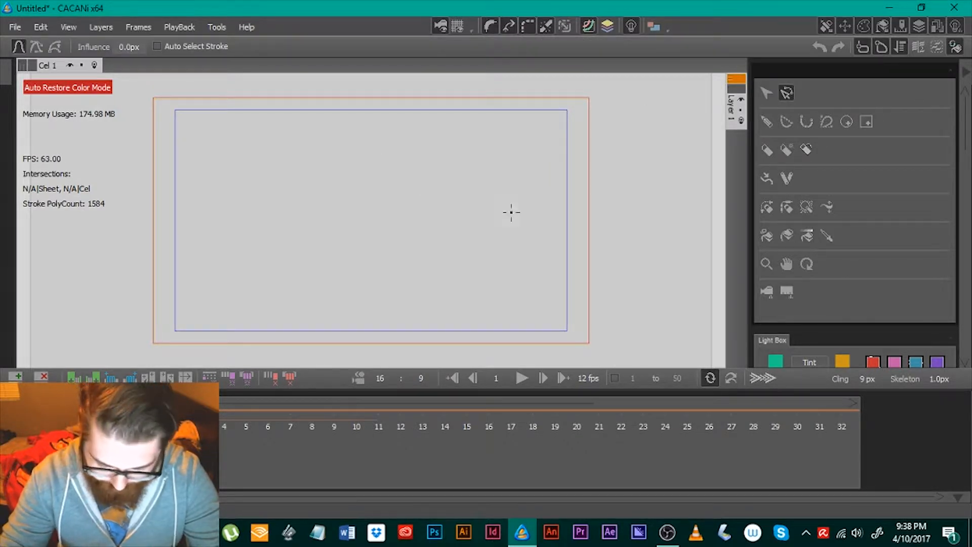
pyautogui.click(766, 93)
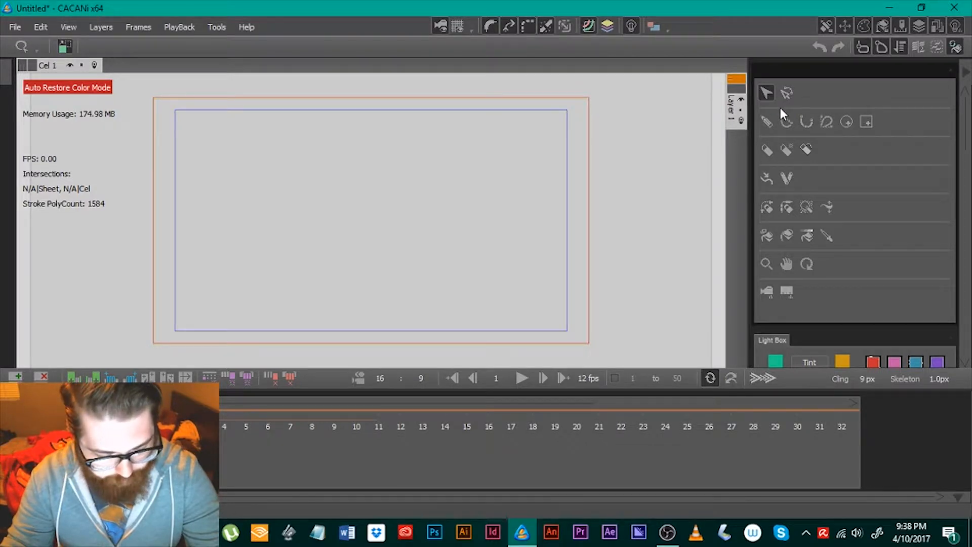
pyautogui.click(787, 93)
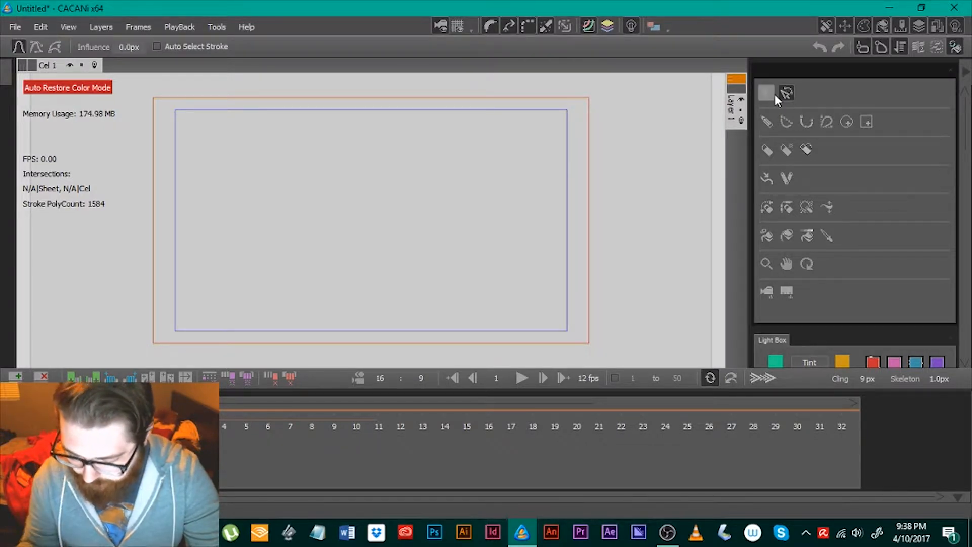
pyautogui.click(787, 182)
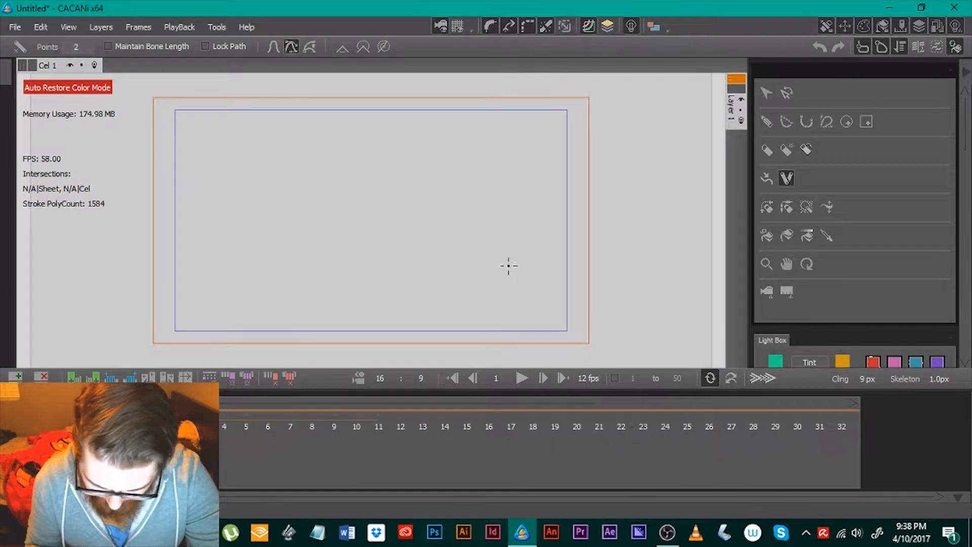
# Draw a stick figure with a round head, torso, two arms and two legs in the middle of the frame using the pencil
pyautogui.click(767, 121)
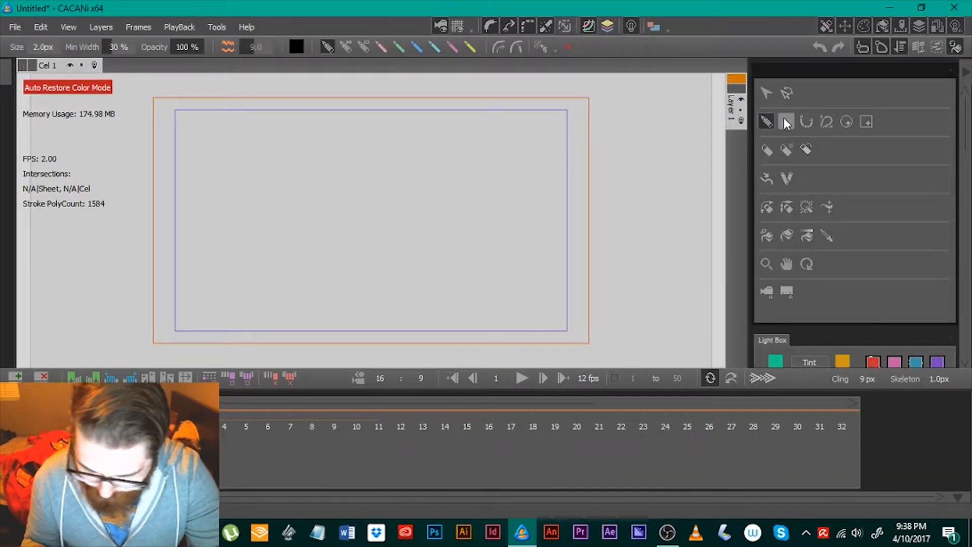
pyautogui.moveTo(357, 183)
pyautogui.mouseDown()
pyautogui.moveTo(401, 148)
pyautogui.moveTo(372, 193)
pyautogui.mouseUp()
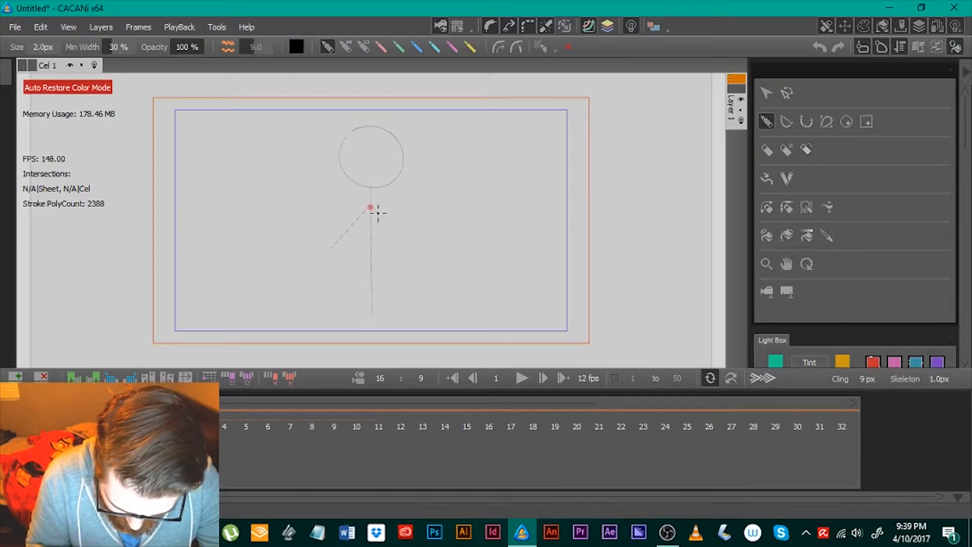
pyautogui.moveTo(373, 208); pyautogui.dragTo(412, 243)
pyautogui.moveTo(371, 310); pyautogui.dragTo(320, 357)
pyautogui.moveTo(371, 310); pyautogui.dragTo(406, 360)
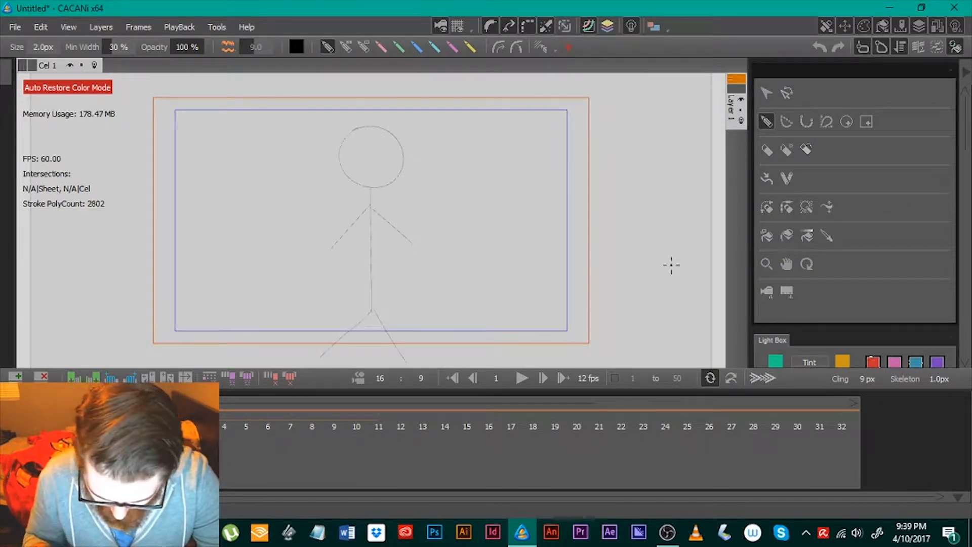
# Add feature points at the middle of the stick figure's right-hand arm and at the shoulder joint
pyautogui.click(786, 177)
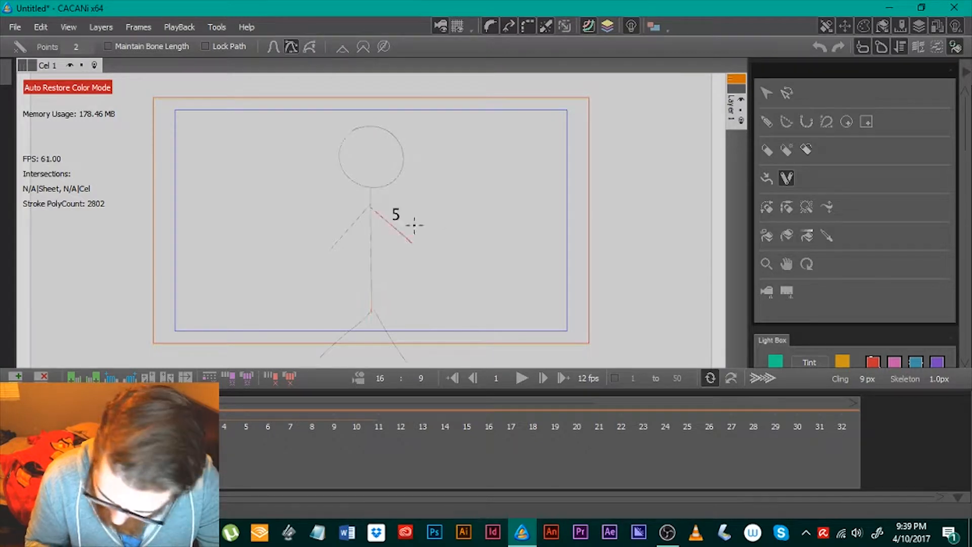
pyautogui.click(767, 179)
pyautogui.click(393, 226)
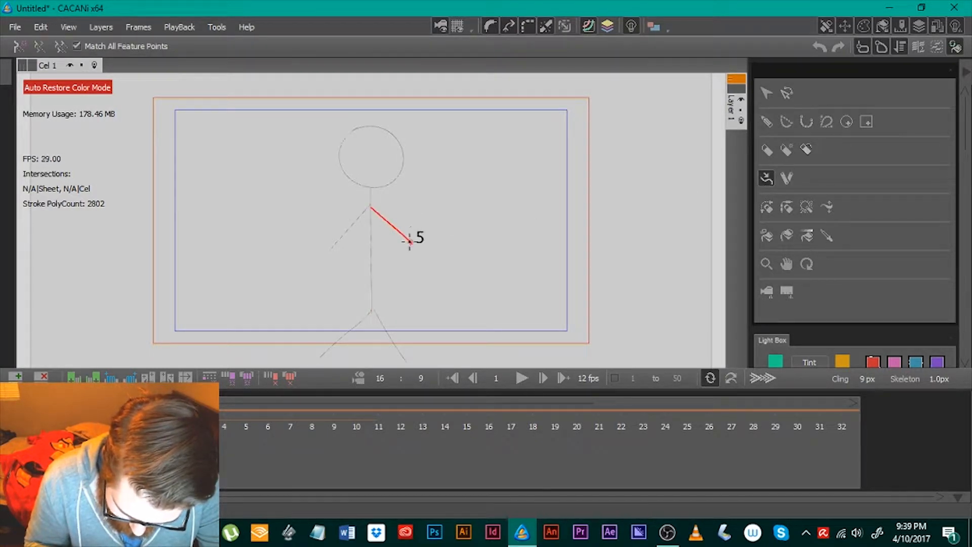
pyautogui.click(368, 206)
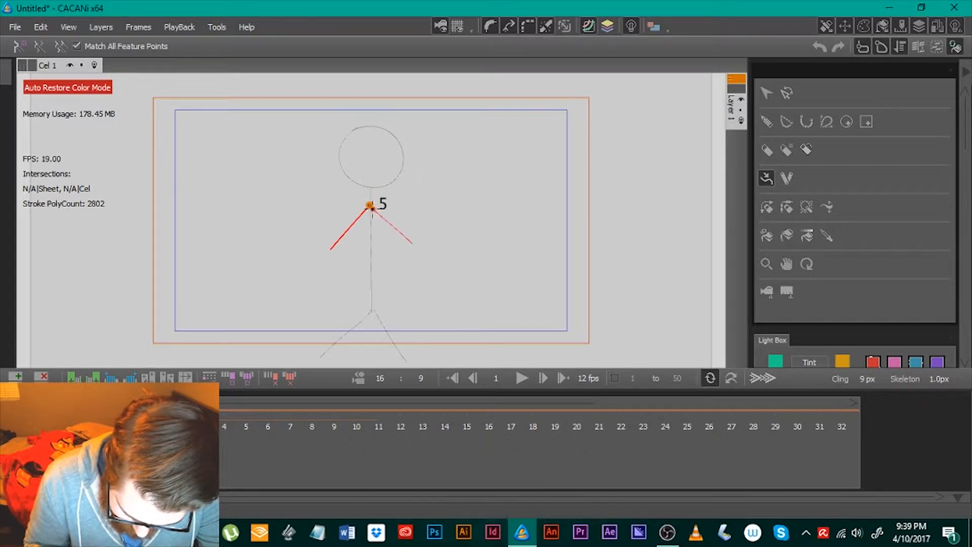
# Add feature points at the middle of the torso line and at the hip joint
pyautogui.click(371, 310)
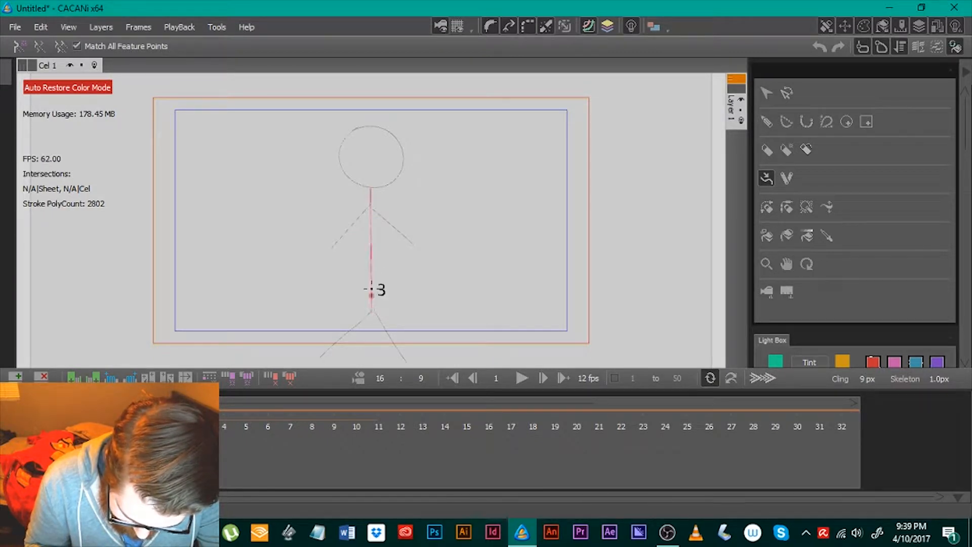
pyautogui.click(371, 260)
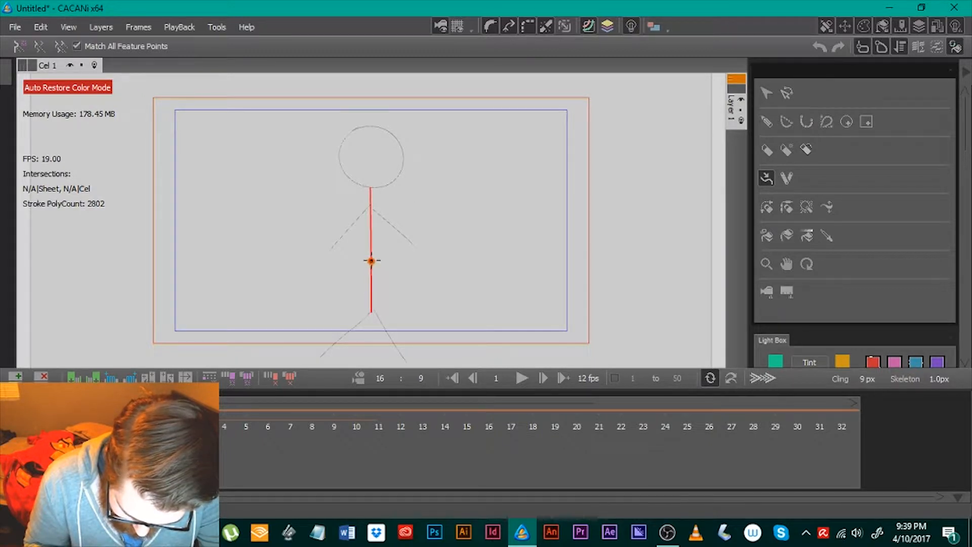
pyautogui.click(371, 311)
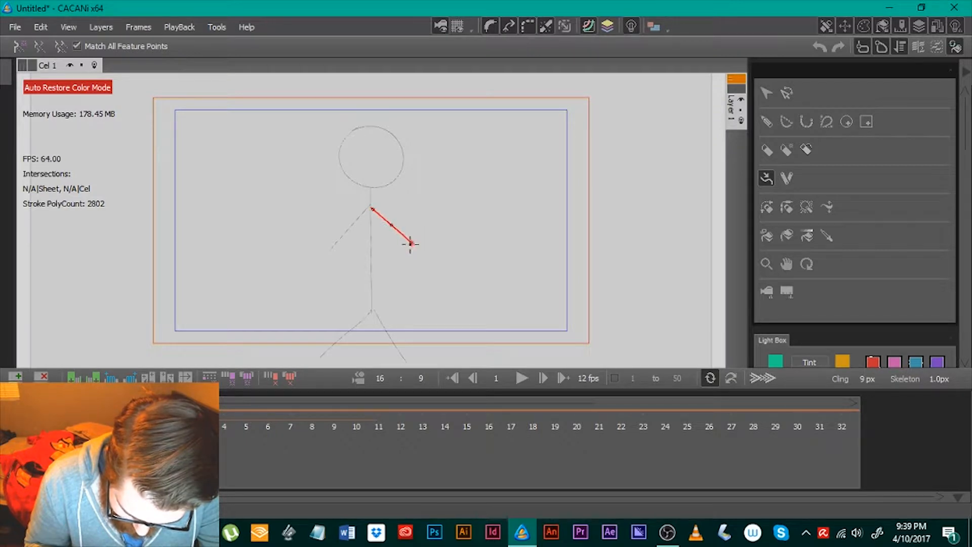
# Add feature points at the middle and end of the left-hand arm and along both legs
pyautogui.click(351, 226)
pyautogui.click(331, 249)
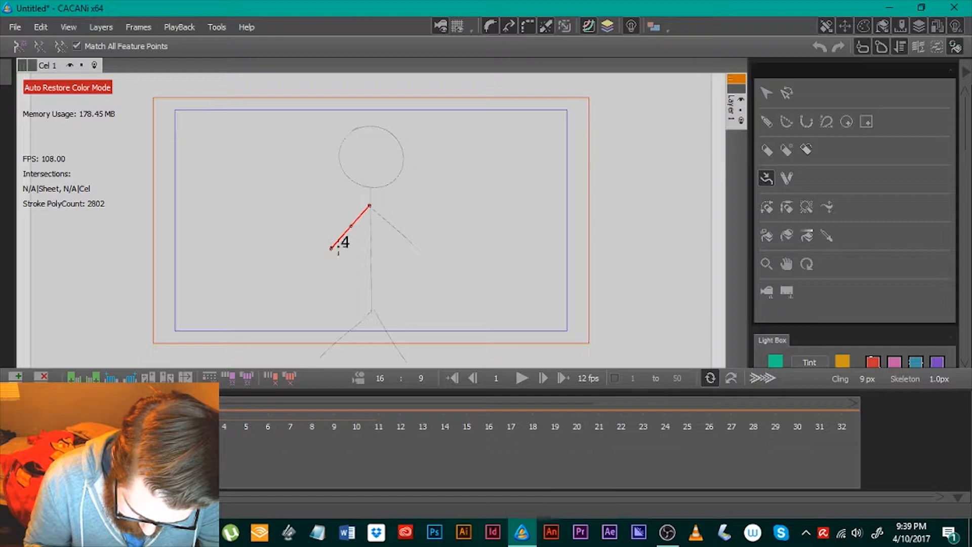
pyautogui.click(389, 335)
pyautogui.click(406, 361)
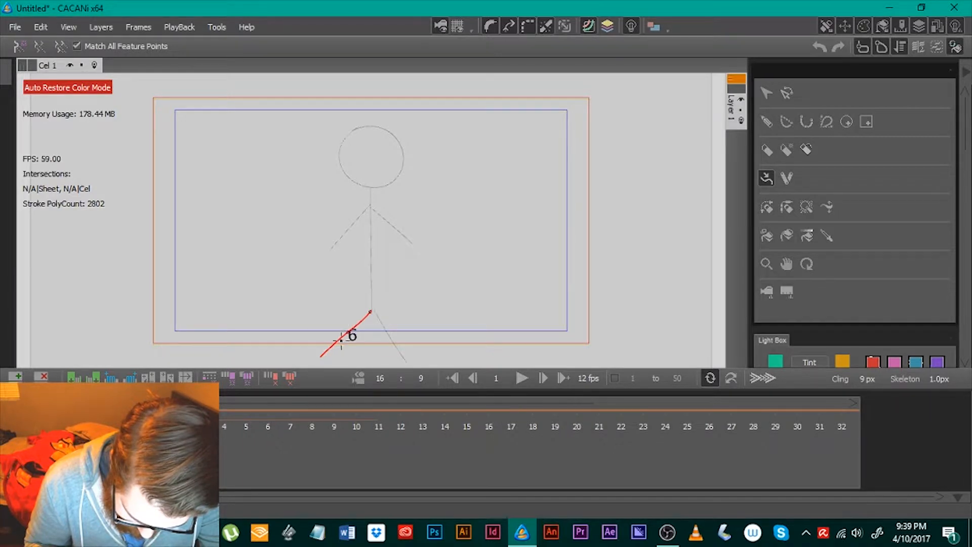
pyautogui.click(322, 356)
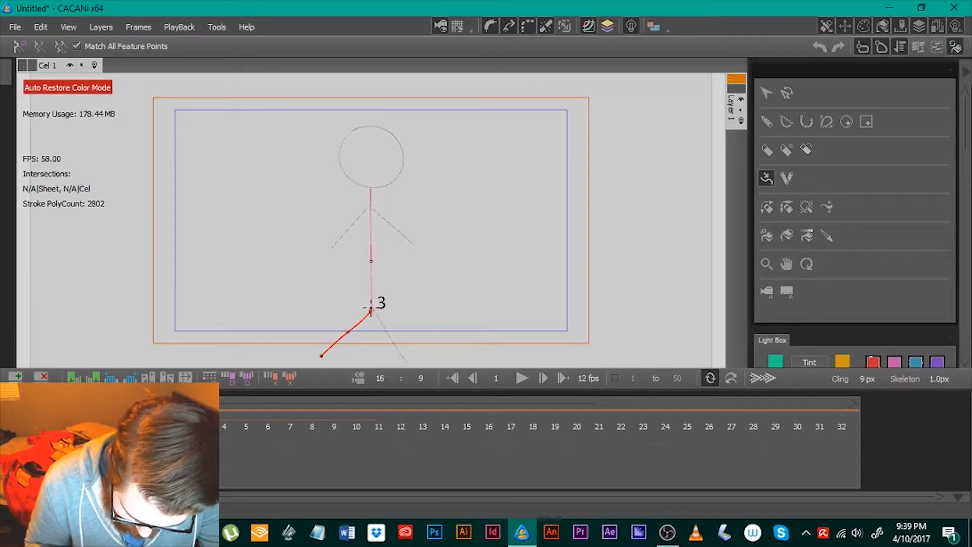
# Add feature points near both ends of the torso line and at the base of the head circle
pyautogui.moveTo(371, 306); pyautogui.dragTo(373, 309)
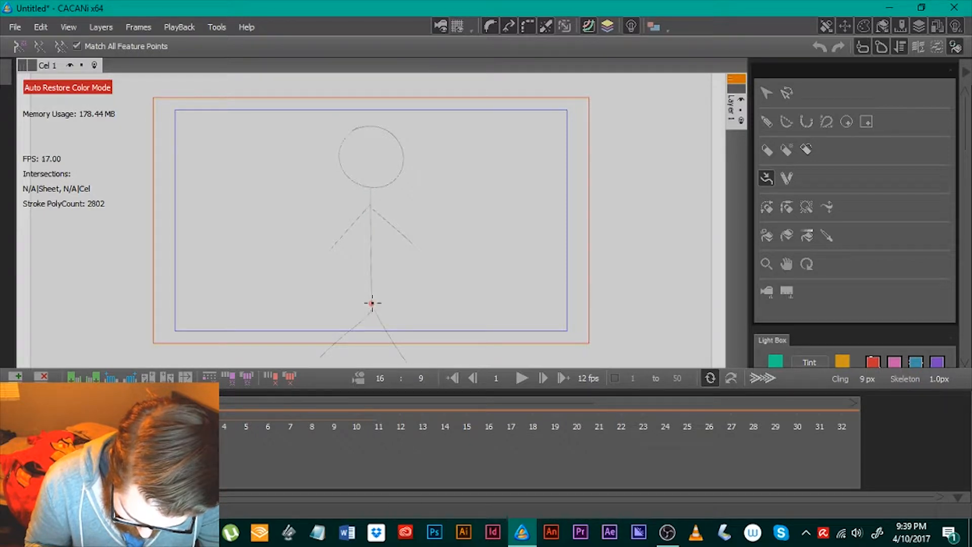
pyautogui.click(370, 193)
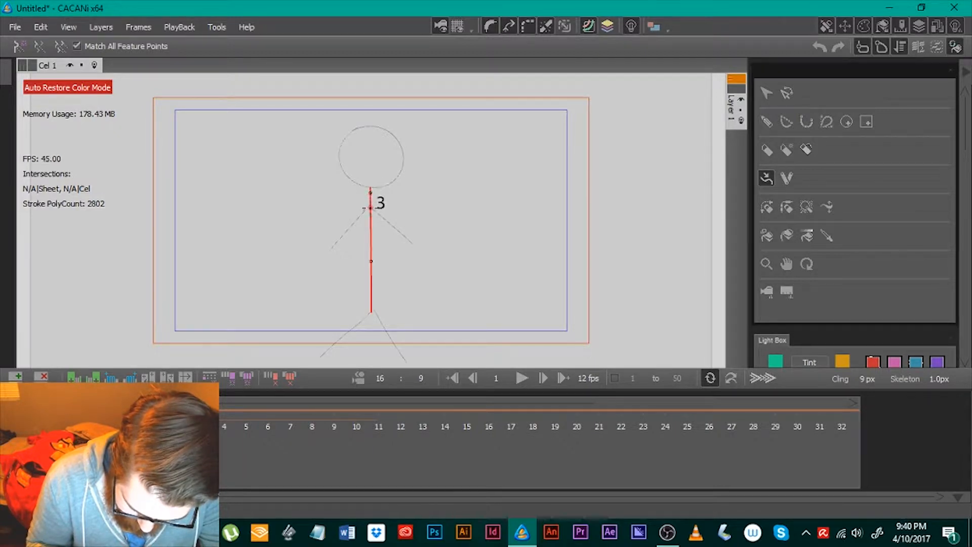
pyautogui.click(372, 309)
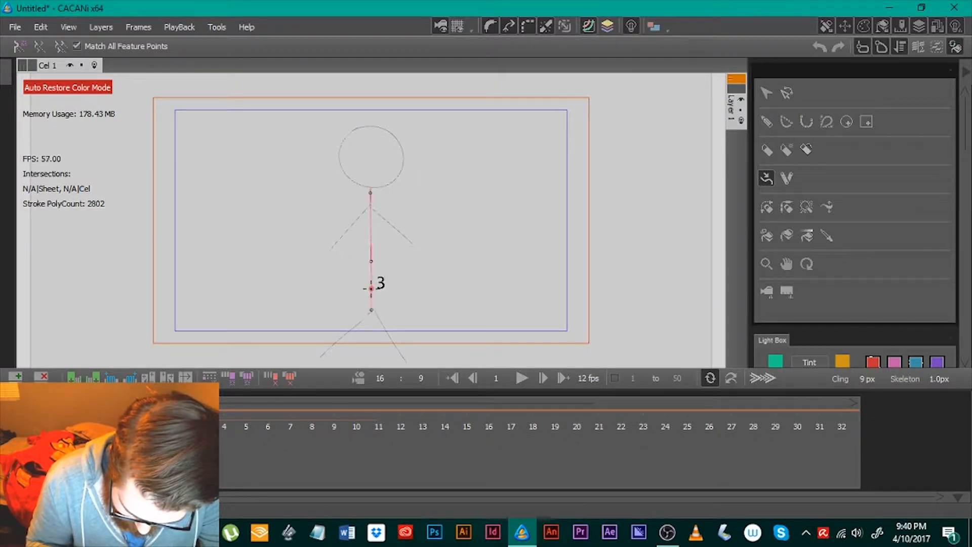
pyautogui.click(370, 189)
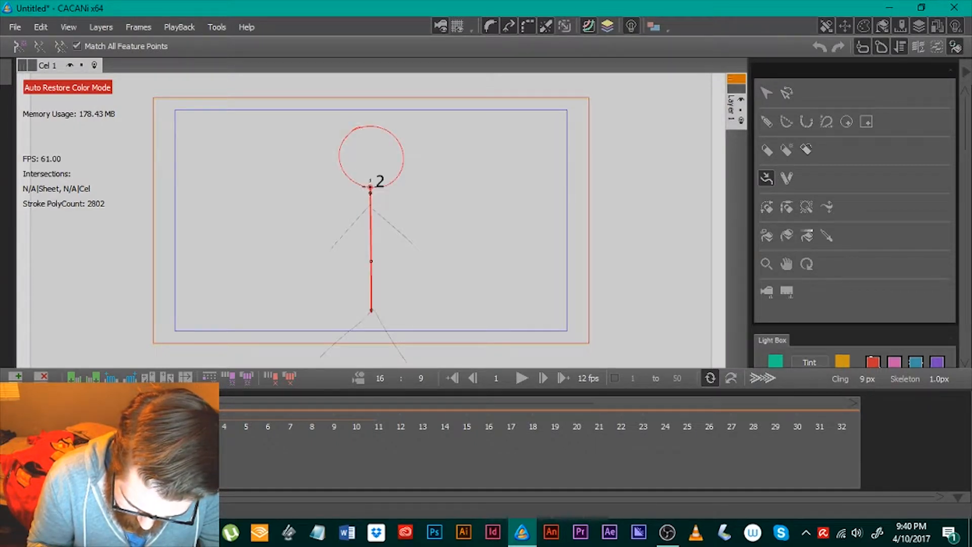
pyautogui.click(370, 185)
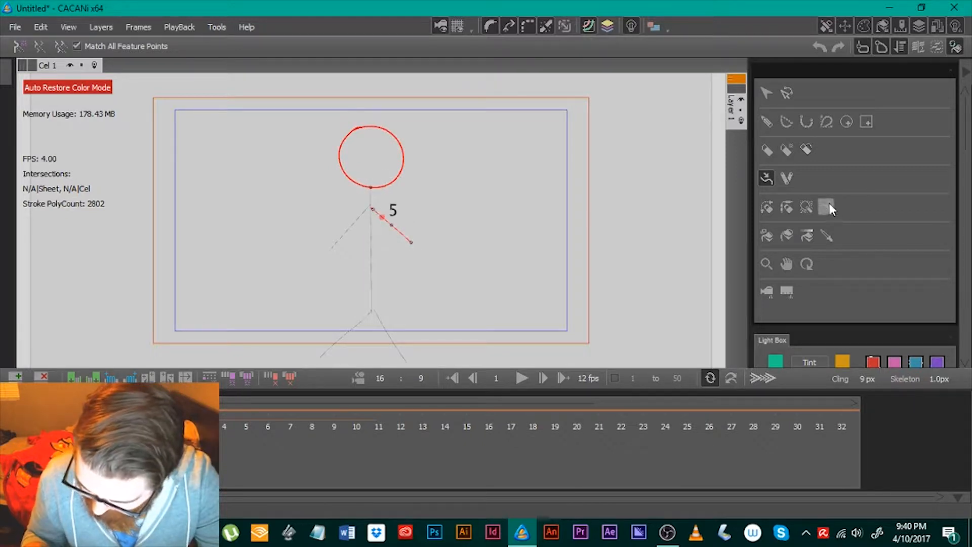
# Try the stroke redraw tool by tracing a loop from the head around the left-hand arm
pyautogui.click(787, 180)
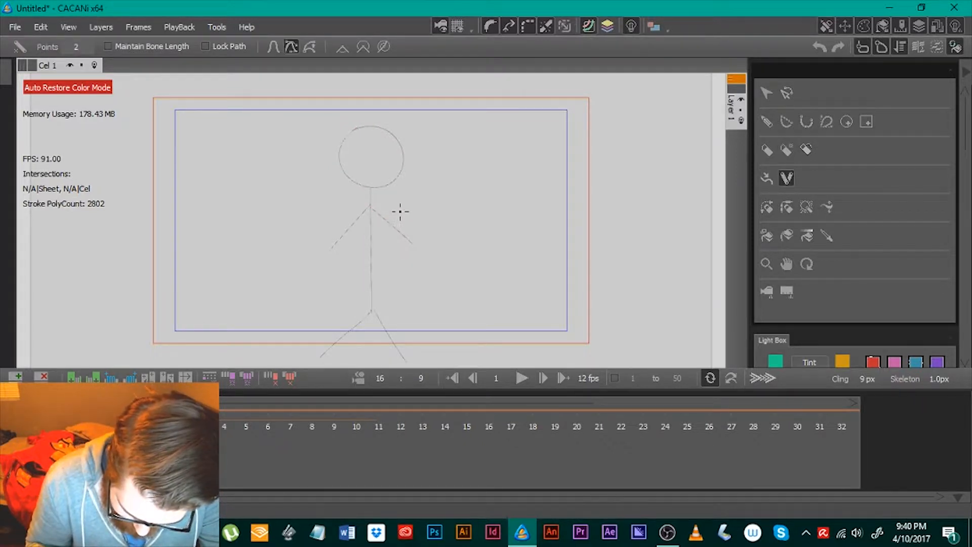
pyautogui.click(767, 178)
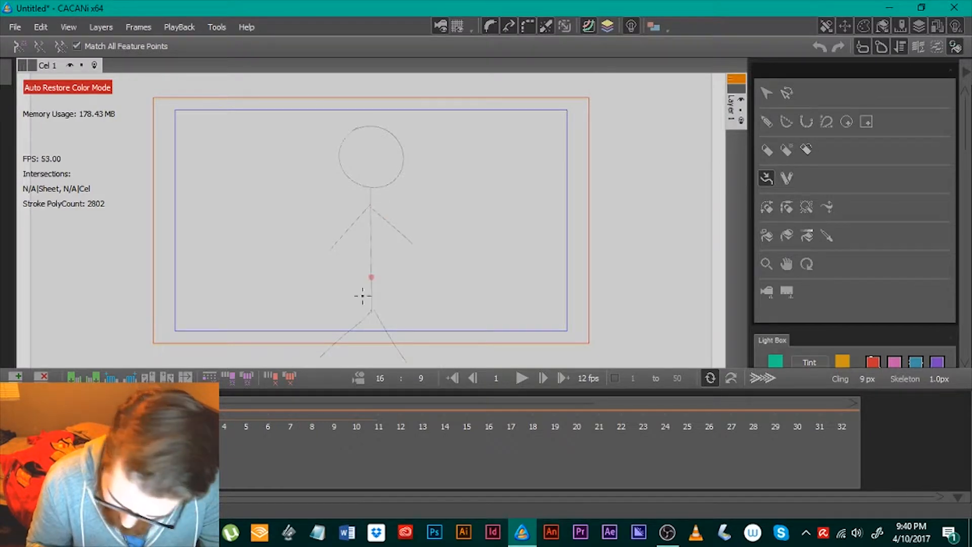
pyautogui.click(768, 208)
pyautogui.click(789, 178)
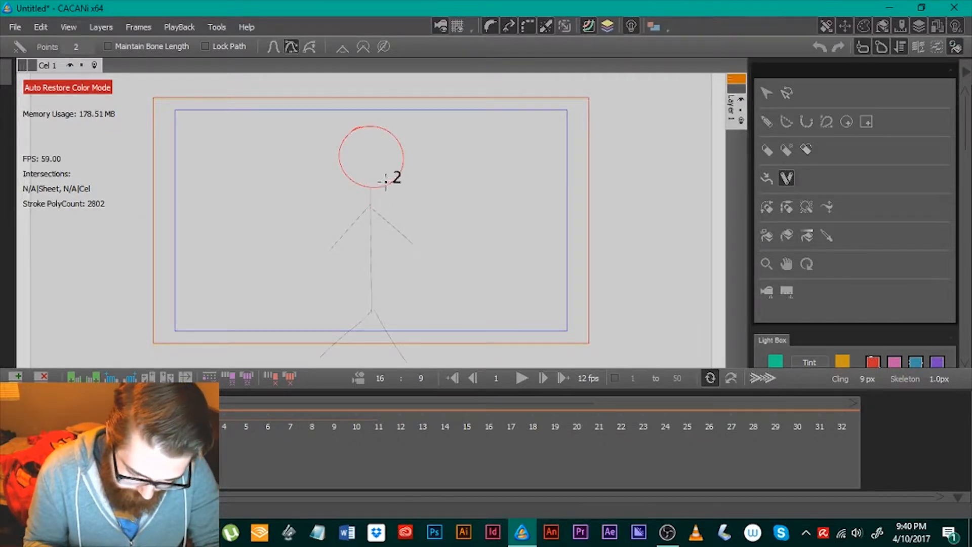
pyautogui.click(767, 207)
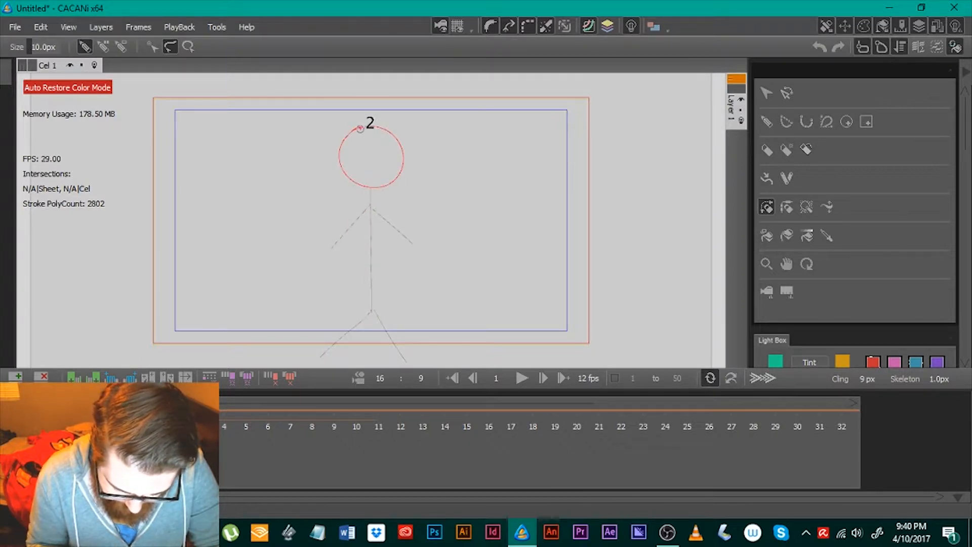
pyautogui.moveTo(371, 191); pyautogui.dragTo(383, 171)
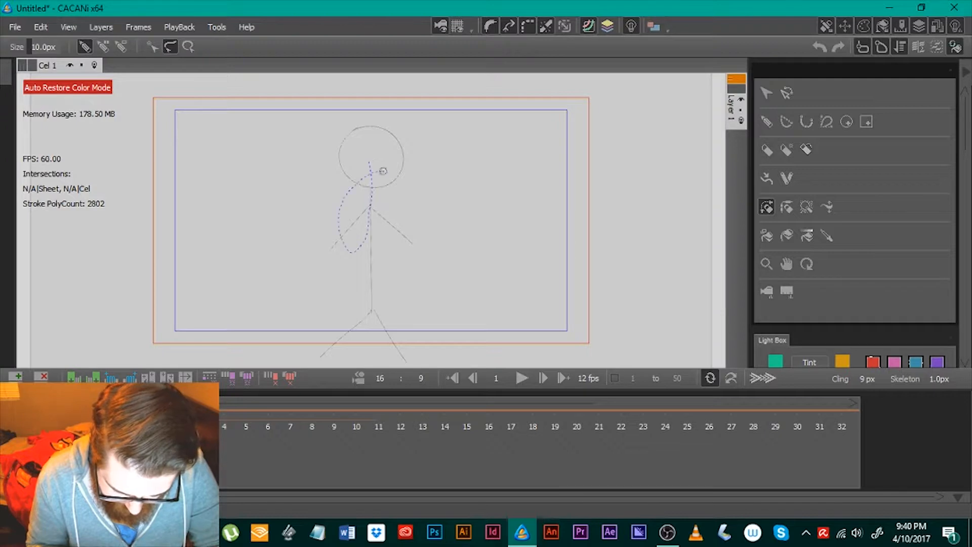
pyautogui.moveTo(352, 291); pyautogui.dragTo(353, 293)
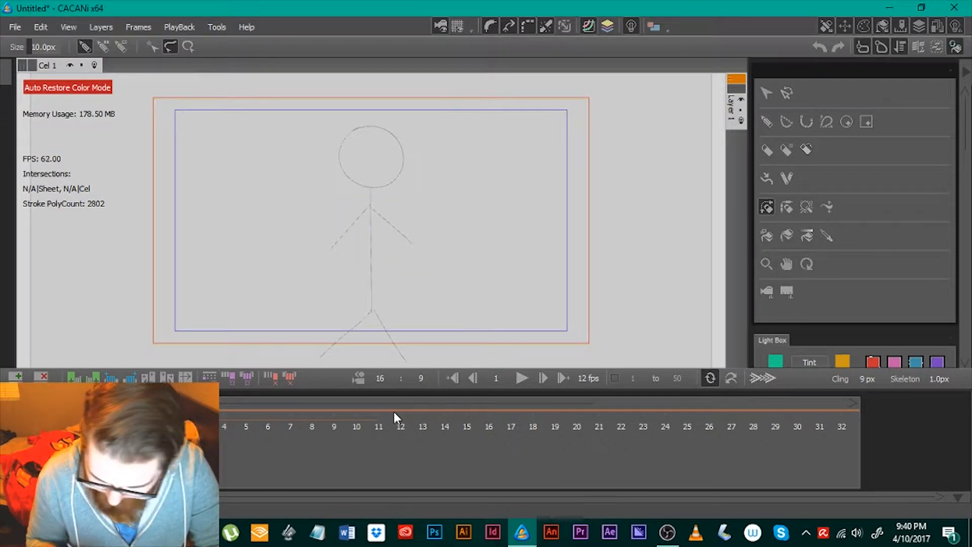
# Thicken the upper part of both arms and the lower part of the right-hand leg with the stroke width tool
pyautogui.click(795, 206)
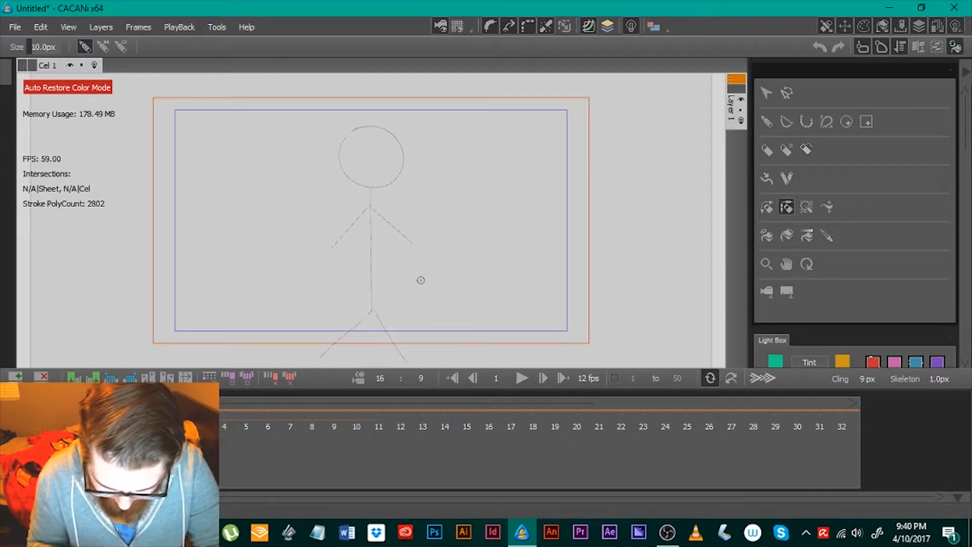
pyautogui.click(806, 206)
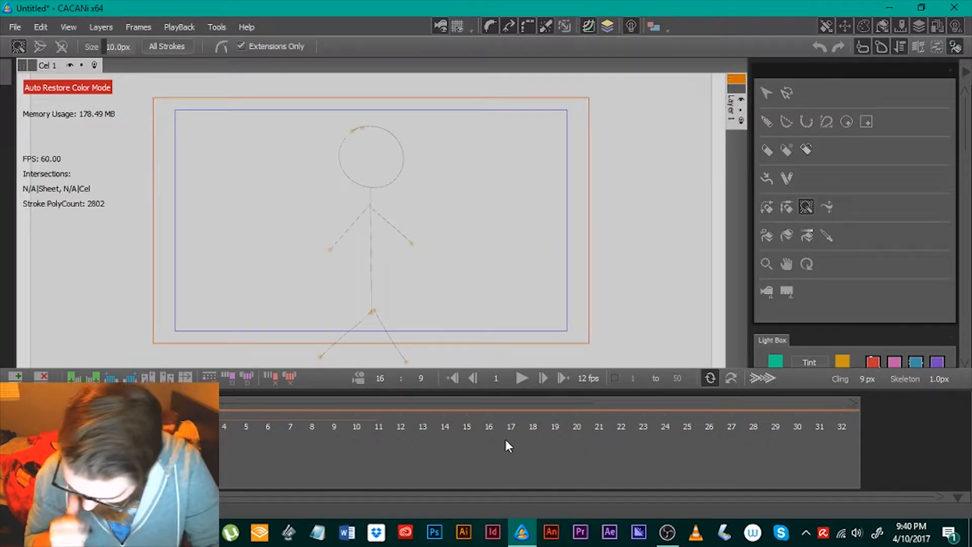
pyautogui.click(827, 207)
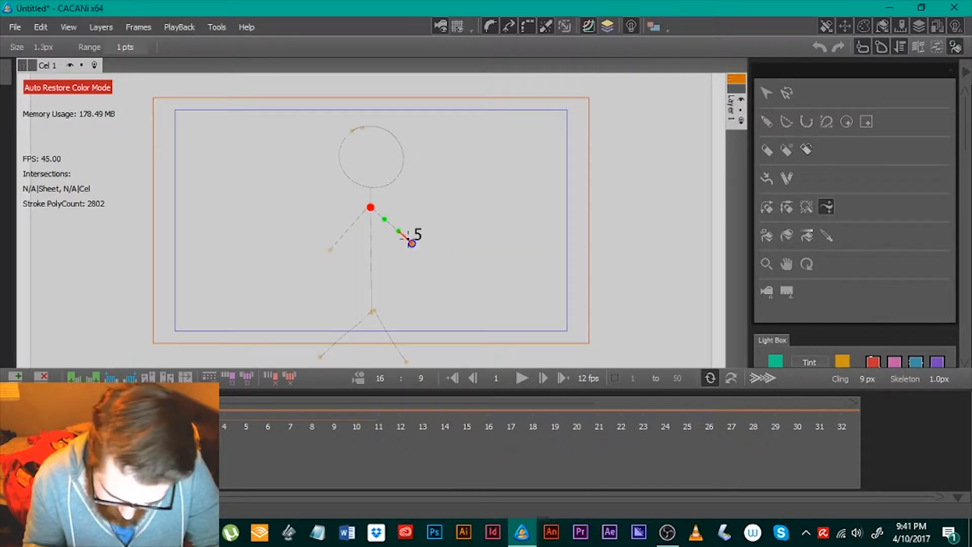
pyautogui.moveTo(412, 243)
pyautogui.mouseDown()
pyautogui.moveTo(420, 209)
pyautogui.moveTo(496, 180)
pyautogui.moveTo(642, 197)
pyautogui.moveTo(400, 199)
pyautogui.moveTo(393, 212)
pyautogui.moveTo(469, 173)
pyautogui.mouseUp()
pyautogui.click(357, 219)
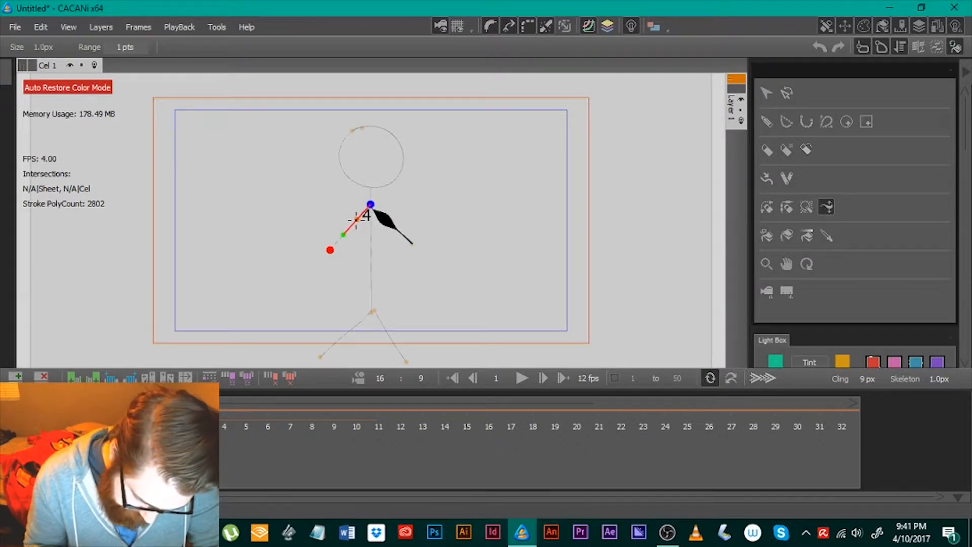
pyautogui.moveTo(357, 219)
pyautogui.mouseDown()
pyautogui.moveTo(440, 283)
pyautogui.moveTo(389, 354)
pyautogui.moveTo(440, 321)
pyautogui.mouseUp()
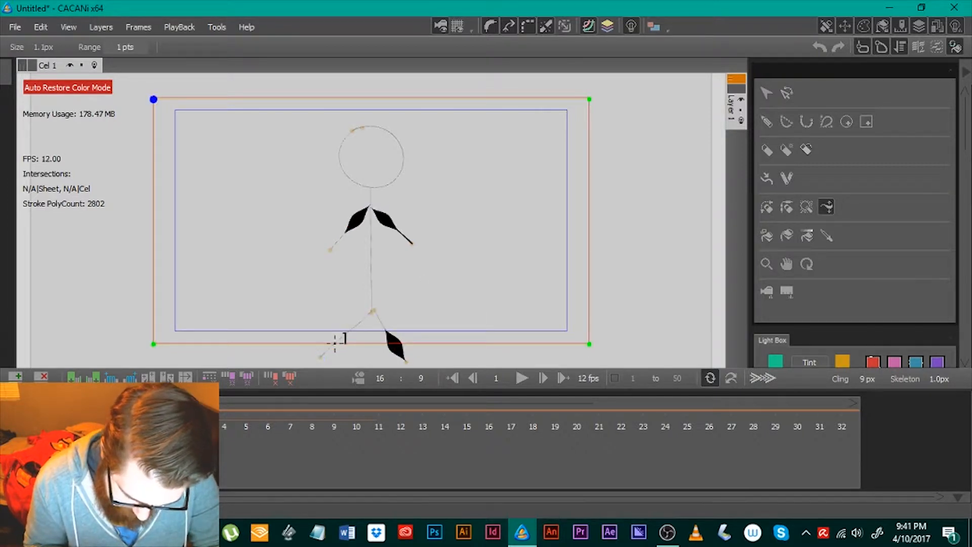
# Thicken the lower part of the left-hand leg and the upper part of the torso line
pyautogui.click(340, 340)
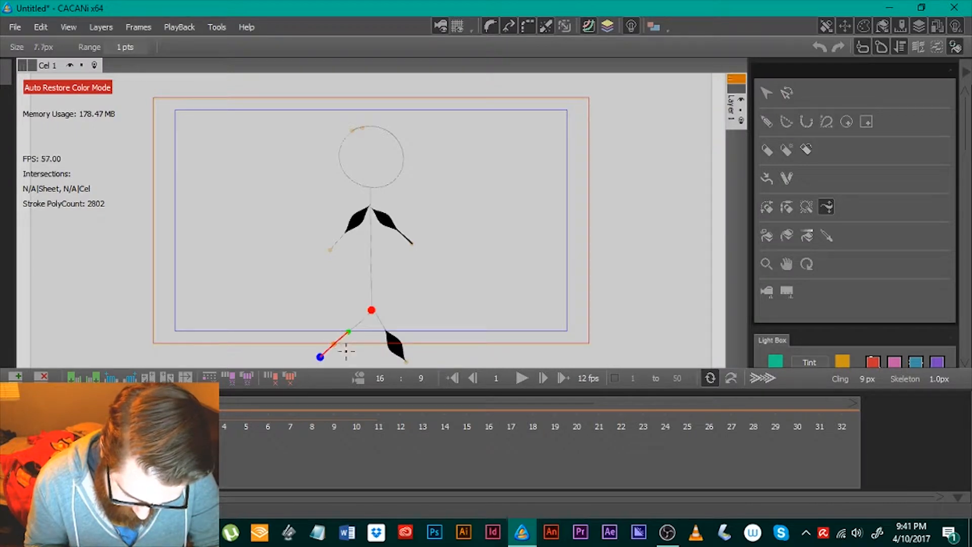
pyautogui.moveTo(346, 351); pyautogui.dragTo(400, 354)
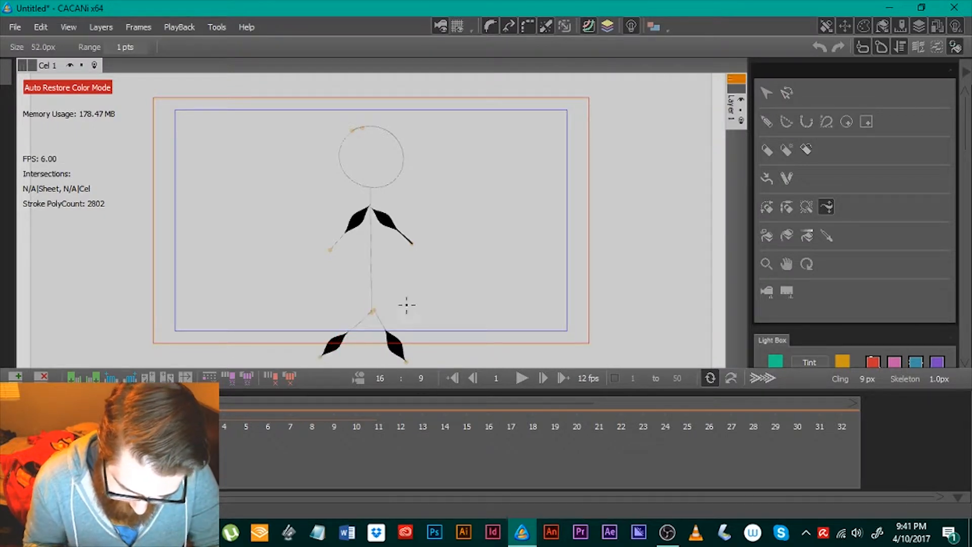
pyautogui.click(371, 232)
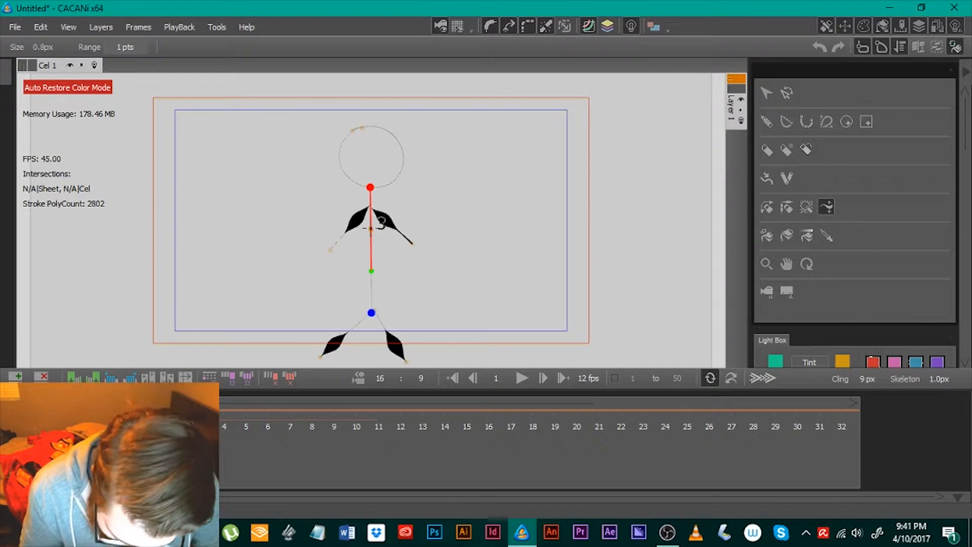
pyautogui.moveTo(381, 222)
pyautogui.mouseDown()
pyautogui.moveTo(609, 228)
pyautogui.moveTo(597, 220)
pyautogui.mouseUp()
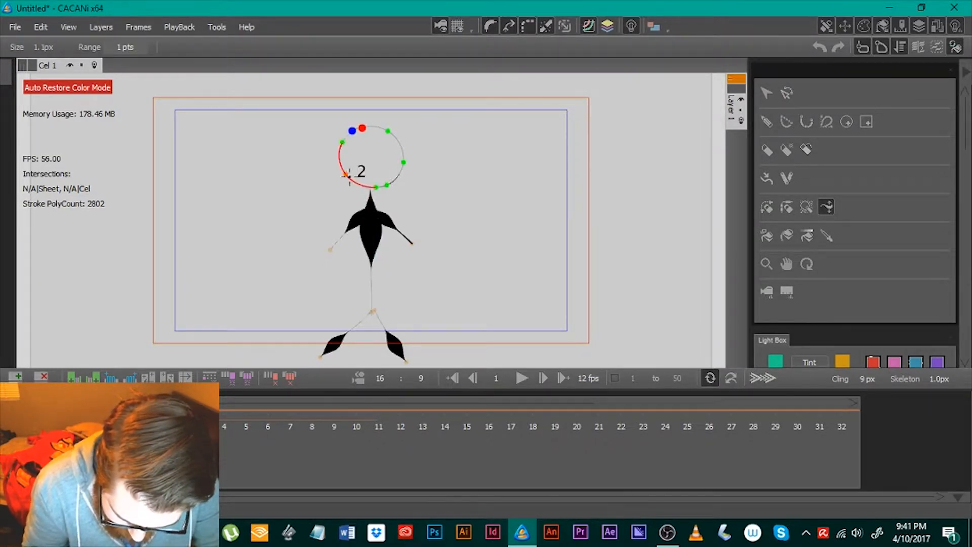
# Thicken the head outline at several points around the circle and widen the hip end of the torso line to 100 px
pyautogui.moveTo(349, 171)
pyautogui.mouseDown()
pyautogui.moveTo(442, 142)
pyautogui.moveTo(397, 175)
pyautogui.moveTo(509, 261)
pyautogui.mouseUp()
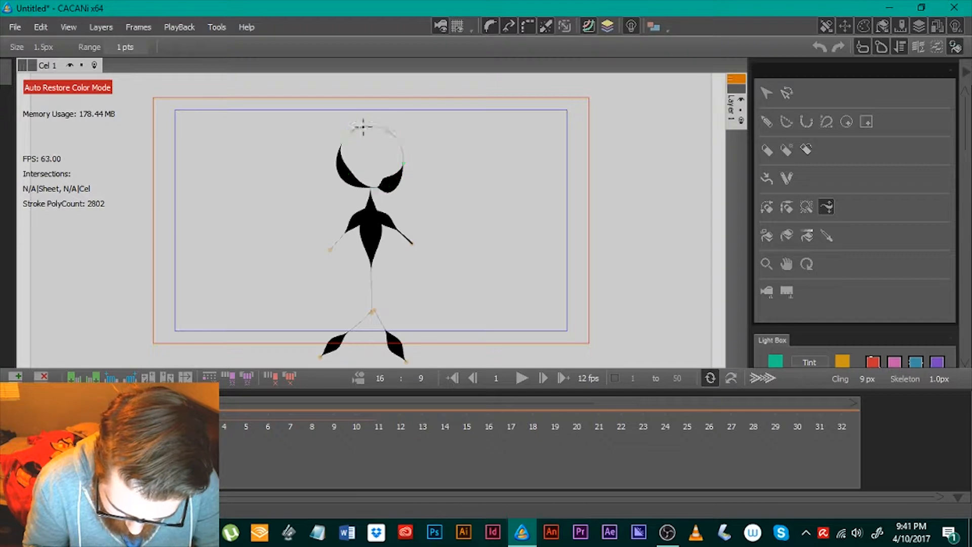
pyautogui.moveTo(362, 127); pyautogui.dragTo(362, 117)
pyautogui.moveTo(361, 83); pyautogui.dragTo(362, 82)
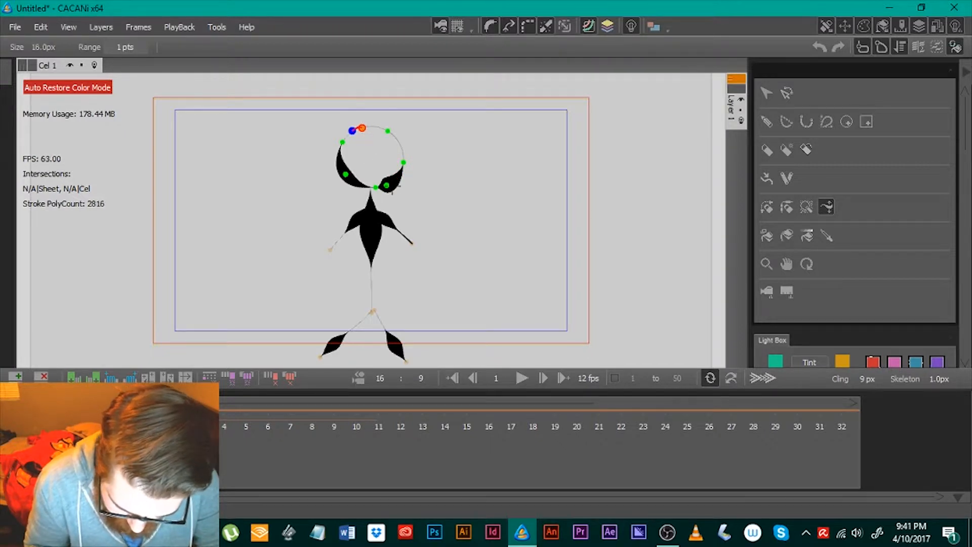
pyautogui.moveTo(361, 127)
pyautogui.mouseDown()
pyautogui.moveTo(396, 91)
pyautogui.moveTo(408, 108)
pyautogui.moveTo(488, 93)
pyautogui.moveTo(647, 97)
pyautogui.moveTo(615, 160)
pyautogui.mouseUp()
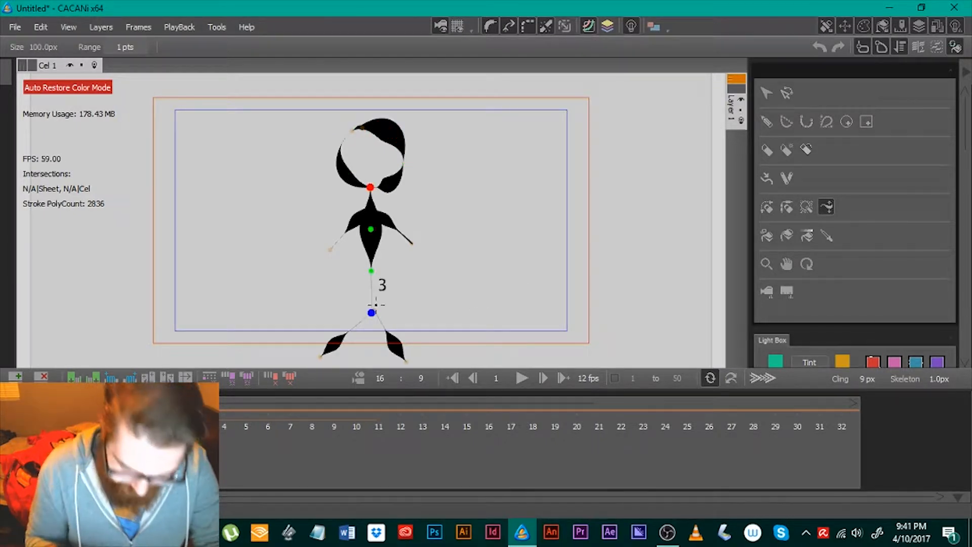
pyautogui.moveTo(372, 311); pyautogui.dragTo(691, 305)
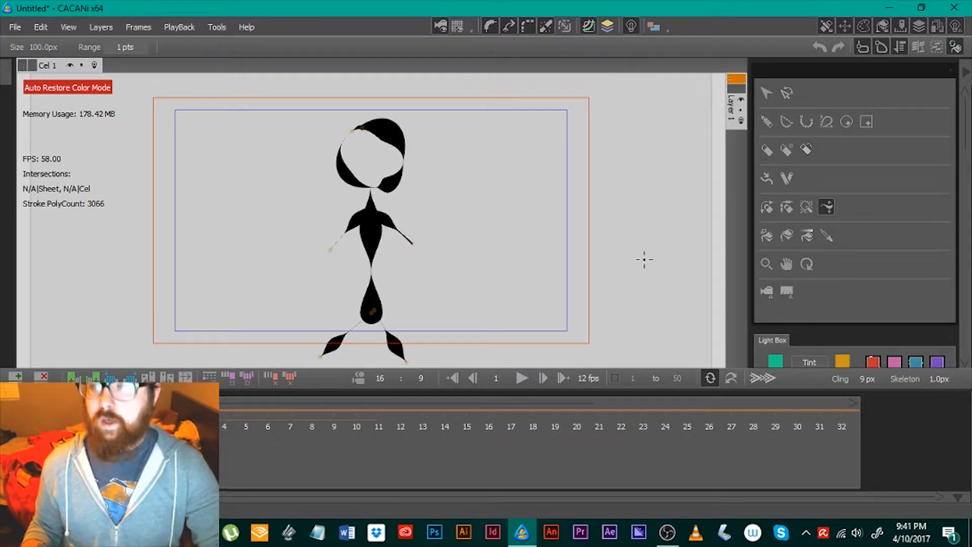
# Save the document on the Desktop as "Cacani Test" in the CACANi Documents format
pyautogui.hotkey('ctrl', 's')
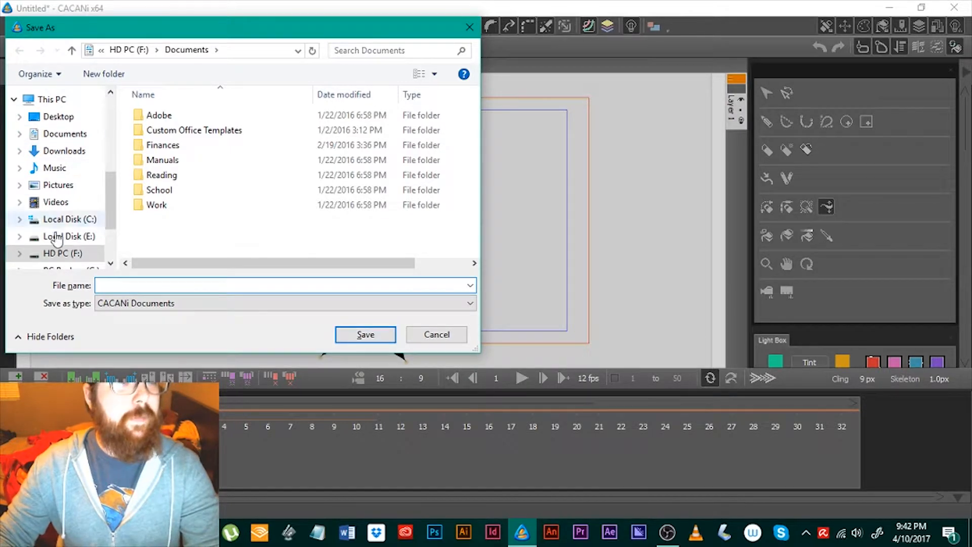
pyautogui.click(56, 117)
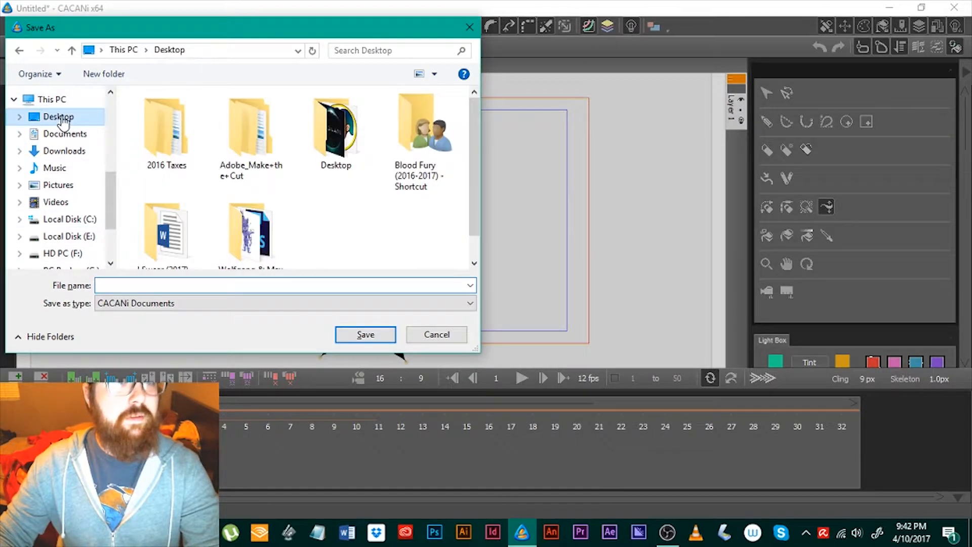
pyautogui.click(174, 285)
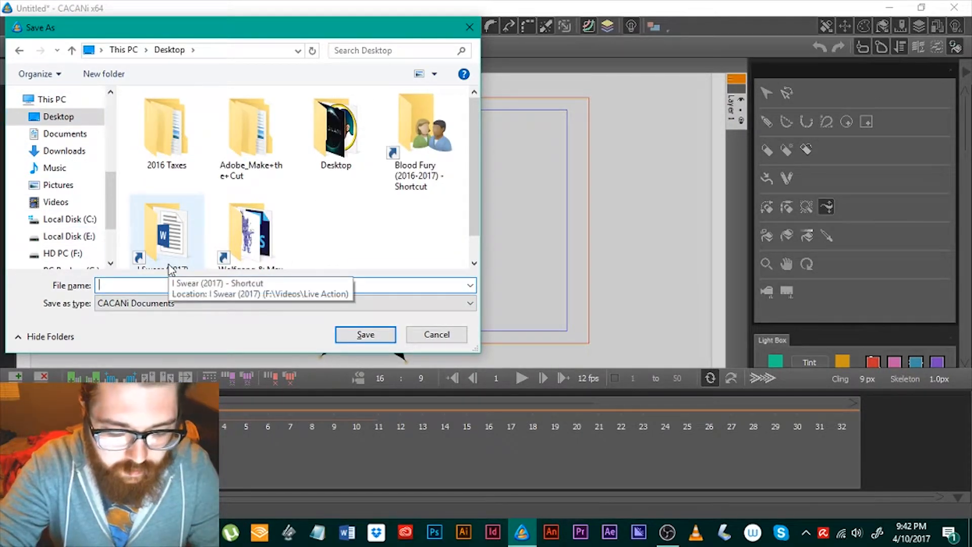
pyautogui.write('Cacani Test')
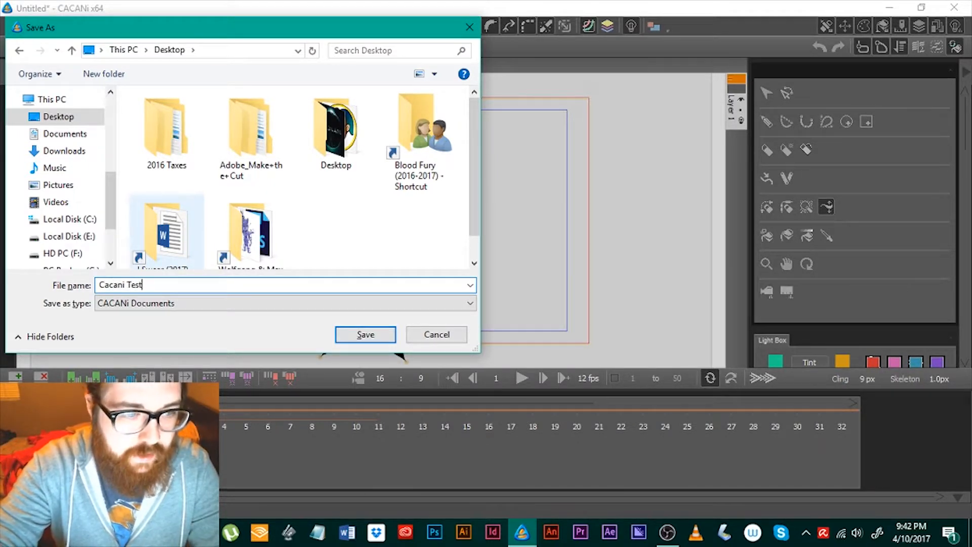
pyautogui.press('Return')
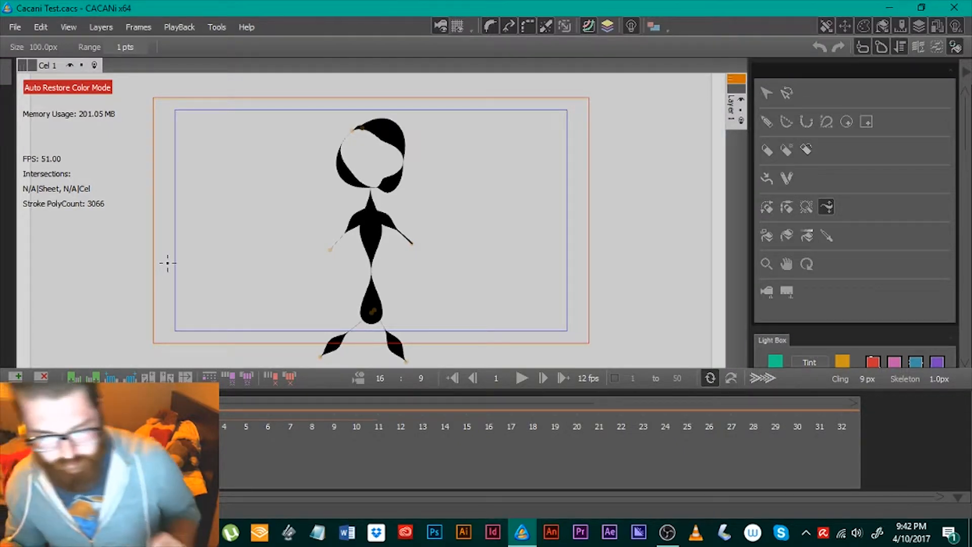
# Fill the head with black and thicken the outer ends of both arms into round hands
pyautogui.click(767, 235)
pyautogui.click(390, 167)
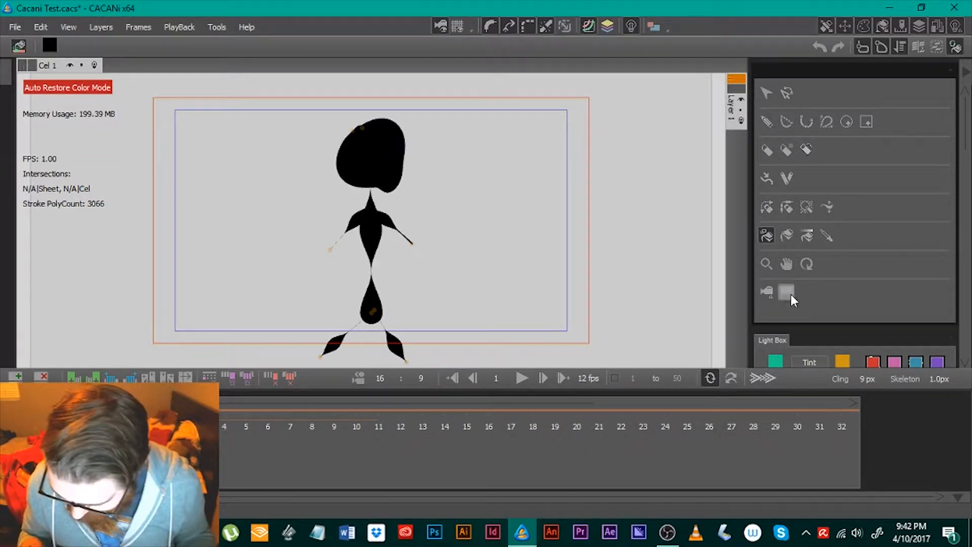
pyautogui.click(827, 207)
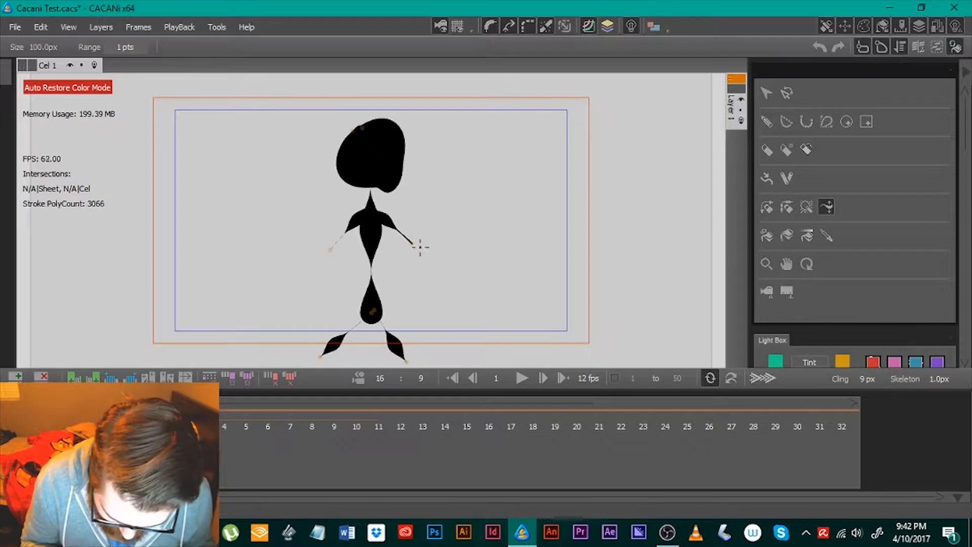
pyautogui.moveTo(415, 245); pyautogui.dragTo(594, 128)
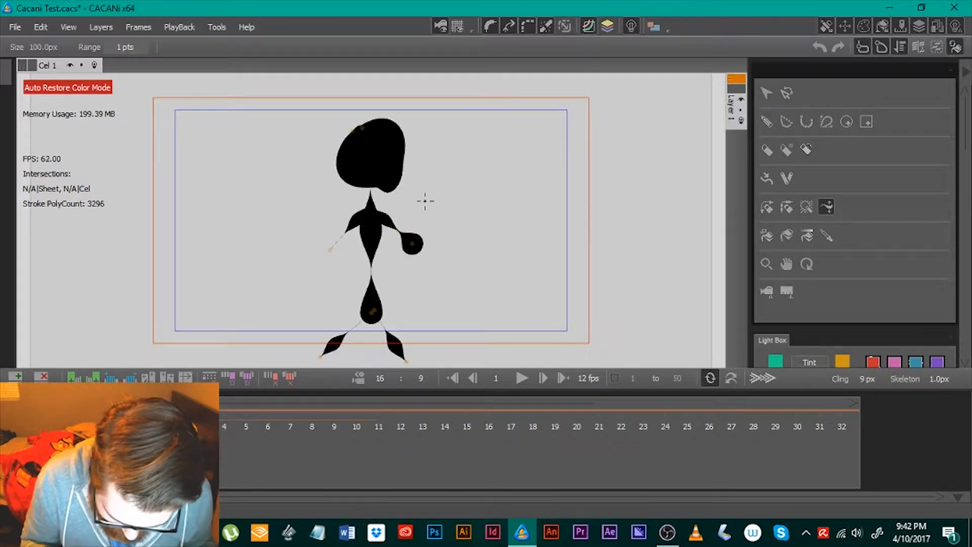
pyautogui.moveTo(328, 248)
pyautogui.mouseDown()
pyautogui.moveTo(425, 315)
pyautogui.moveTo(554, 354)
pyautogui.mouseUp()
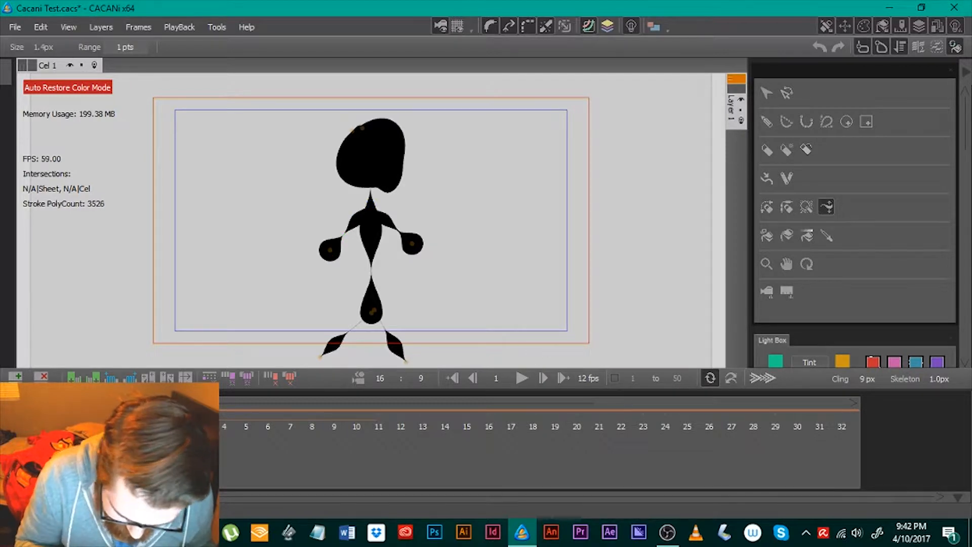
# Thicken the head outline at its upper-left point and at its top end point, giving the top point 100 px
pyautogui.moveTo(400, 187)
pyautogui.mouseDown()
pyautogui.moveTo(332, 78)
pyautogui.moveTo(391, 182)
pyautogui.moveTo(343, 143)
pyautogui.mouseUp()
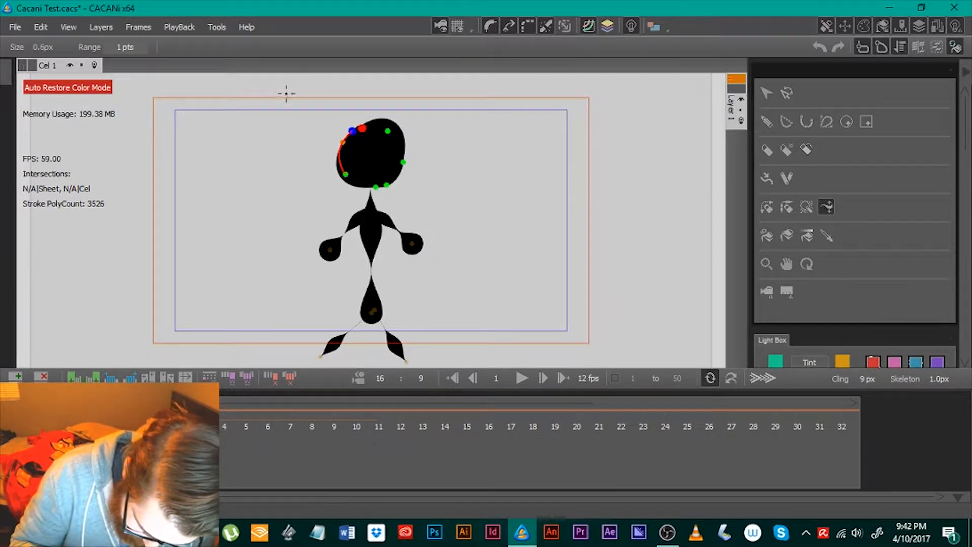
pyautogui.moveTo(286, 94); pyautogui.dragTo(288, 94)
pyautogui.moveTo(343, 142); pyautogui.dragTo(515, 210)
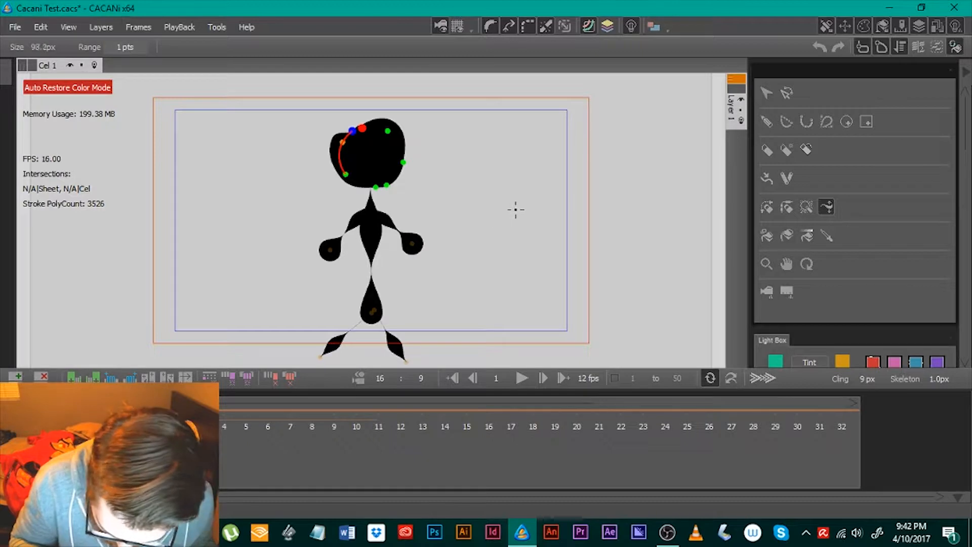
pyautogui.moveTo(671, 235); pyautogui.dragTo(694, 239)
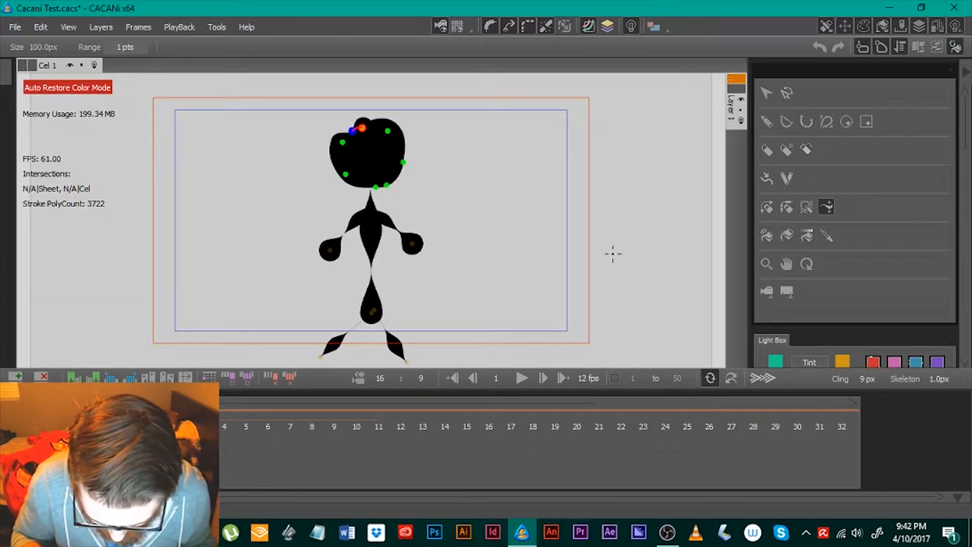
pyautogui.moveTo(731, 445); pyautogui.dragTo(730, 446)
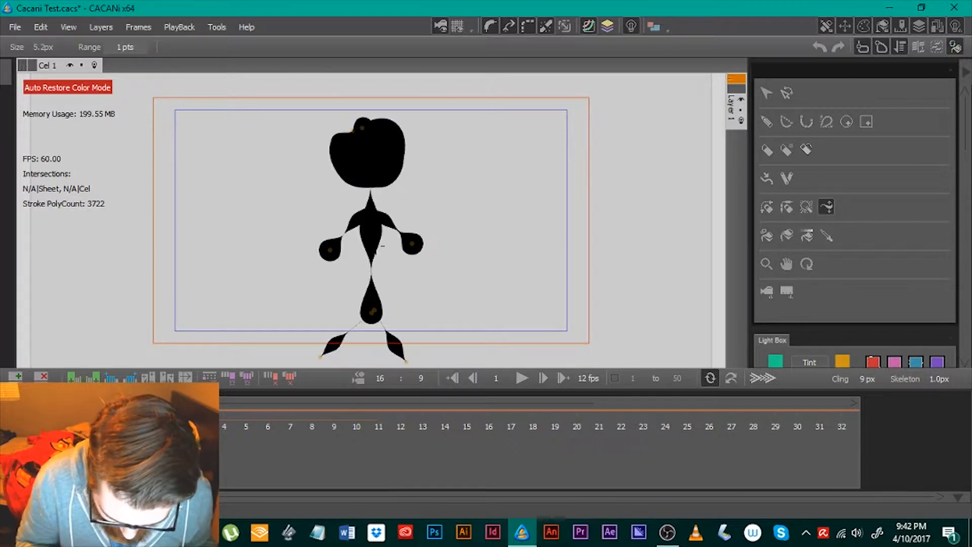
# Thicken the waist of the torso and the right-hand leg at its upper part and foot end
pyautogui.moveTo(372, 270)
pyautogui.mouseDown()
pyautogui.moveTo(436, 271)
pyautogui.moveTo(443, 280)
pyautogui.moveTo(425, 280)
pyautogui.mouseUp()
pyautogui.moveTo(384, 328); pyautogui.dragTo(524, 288)
pyautogui.click(405, 361)
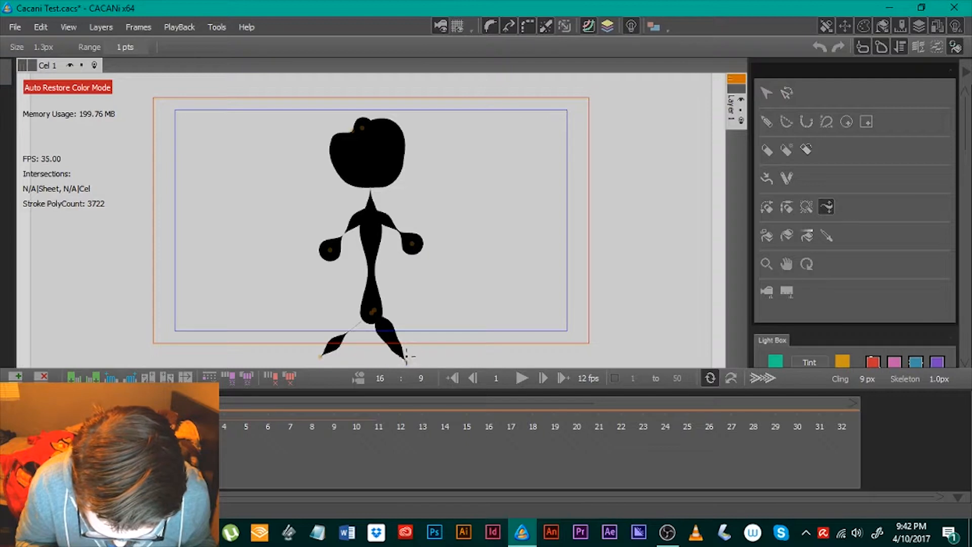
pyautogui.click(407, 358)
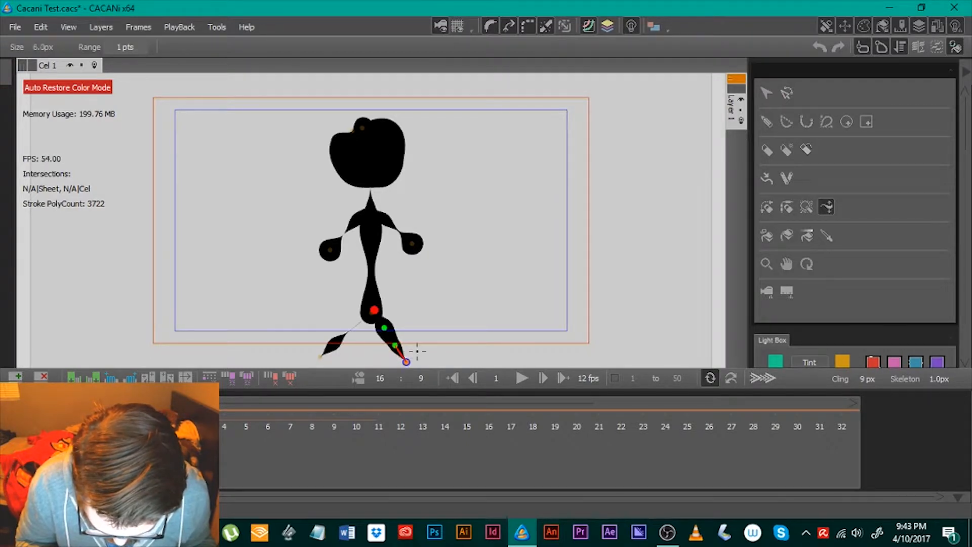
pyautogui.moveTo(418, 351); pyautogui.dragTo(670, 248)
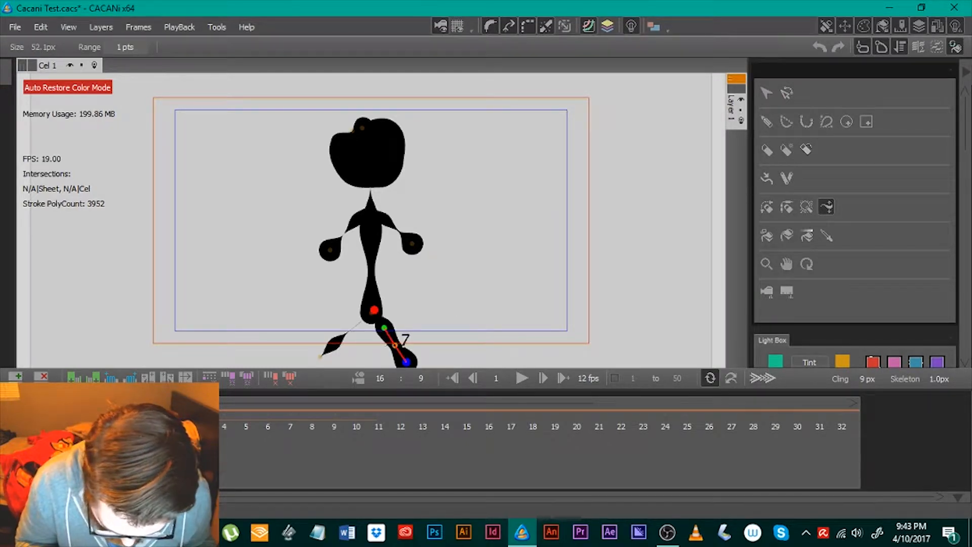
# Thicken the left-hand leg at its foot end and along its upper part
pyautogui.click(320, 359)
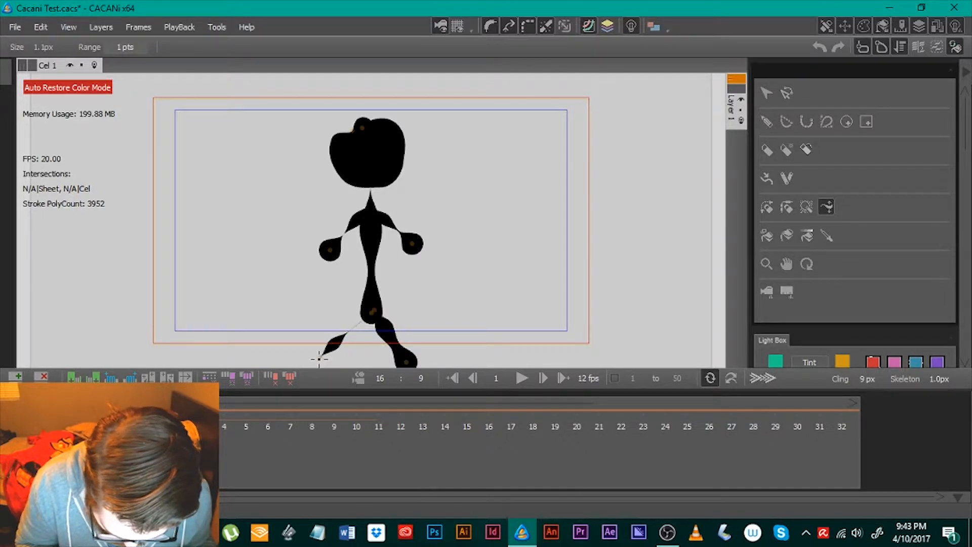
pyautogui.moveTo(321, 357); pyautogui.dragTo(505, 393)
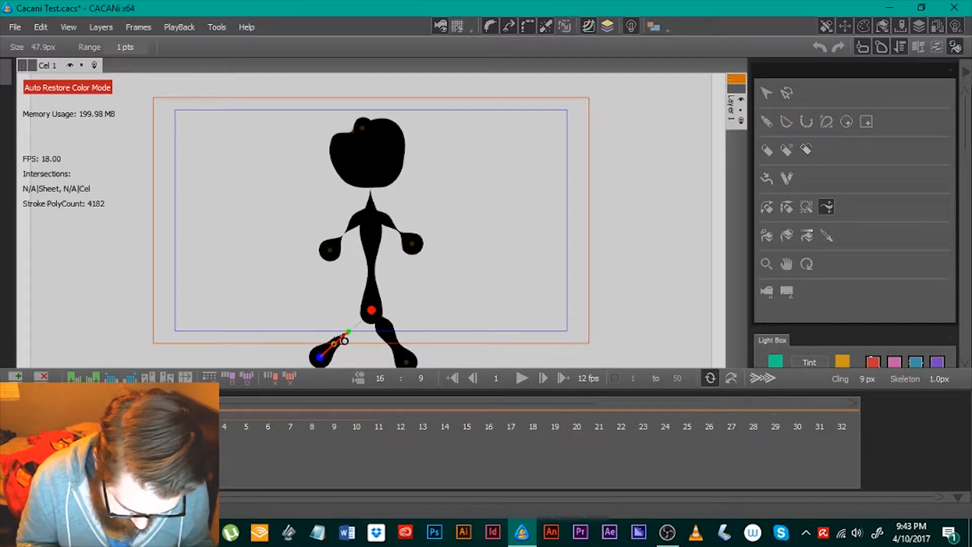
pyautogui.moveTo(348, 332); pyautogui.dragTo(485, 402)
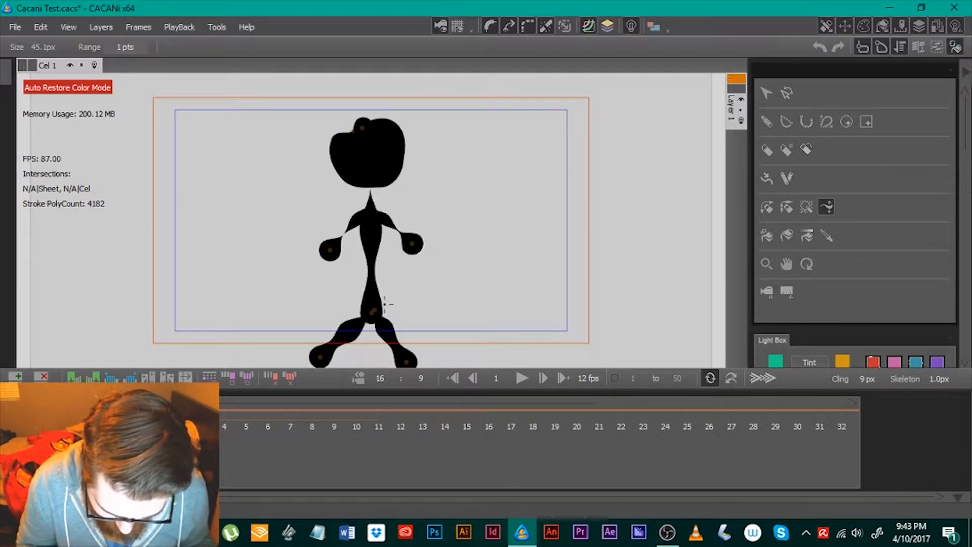
# Thicken the thin middle section of both arms and widen the neck end of the torso line to about 34 px
pyautogui.moveTo(379, 311)
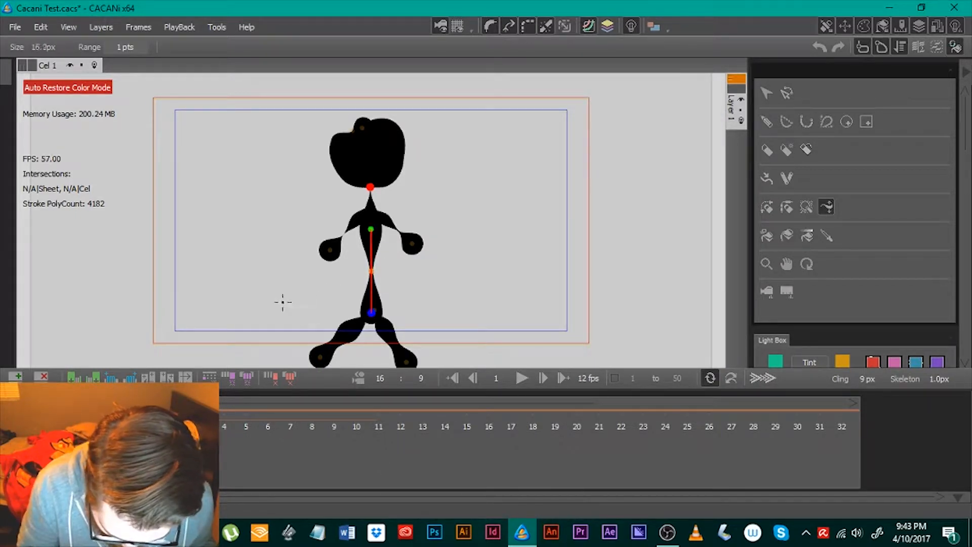
pyautogui.moveTo(283, 302)
pyautogui.mouseDown()
pyautogui.moveTo(325, 302)
pyautogui.moveTo(286, 302)
pyautogui.mouseUp()
pyautogui.moveTo(351, 227); pyautogui.dragTo(356, 245)
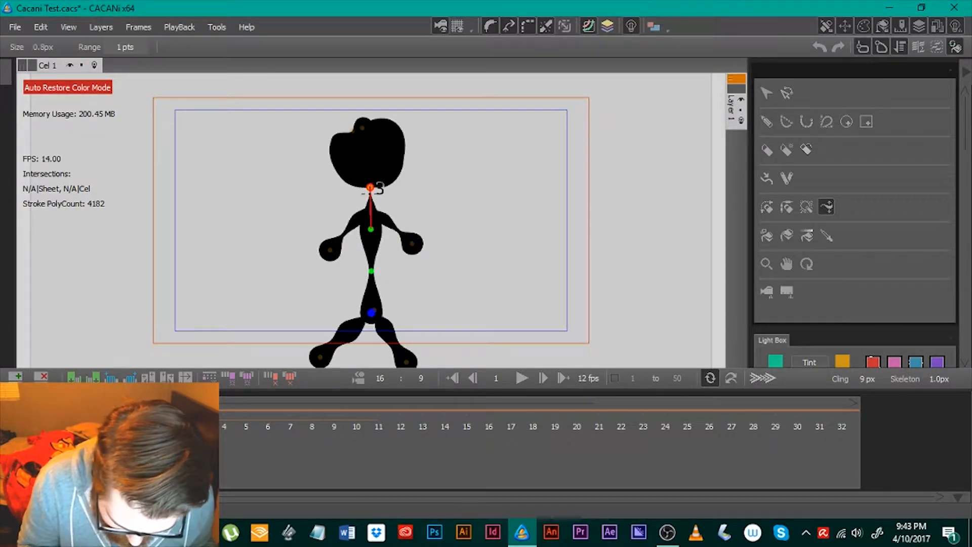
pyautogui.moveTo(385, 187); pyautogui.dragTo(431, 204)
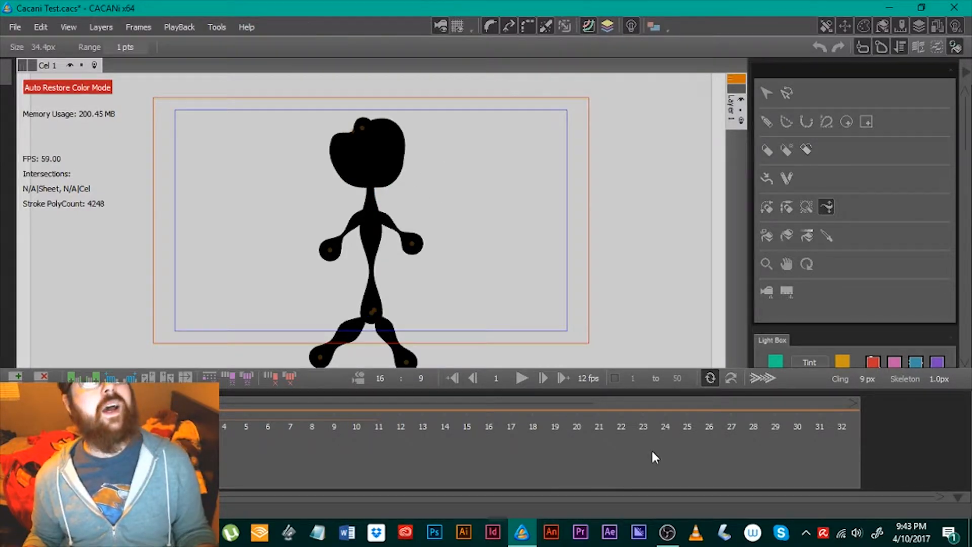
# Save the thickened stick figure in the current Cacani Test file
pyautogui.hotkey('ctrl', 's')
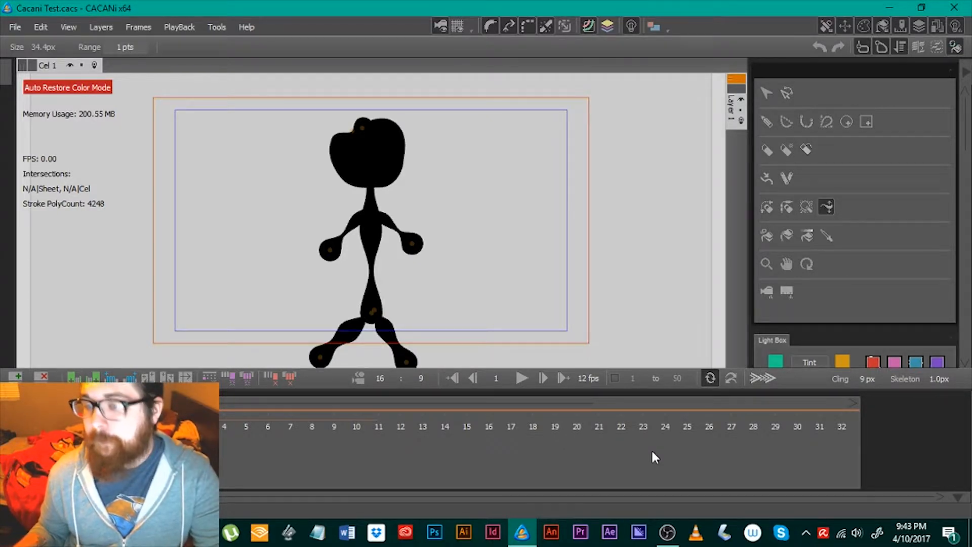
# Try applying a black-to-white gradient on the empty canvas beside the figure, and undo it
pyautogui.click(768, 236)
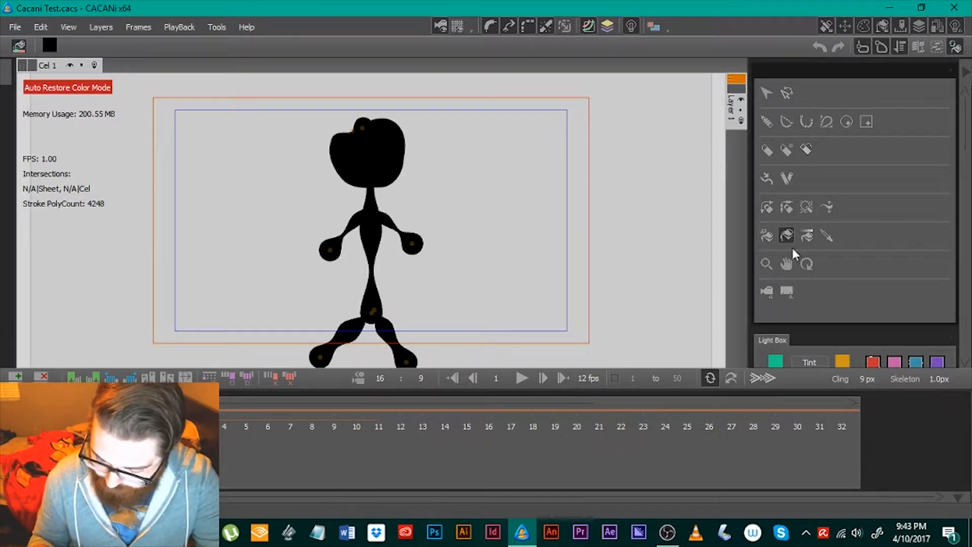
pyautogui.click(807, 238)
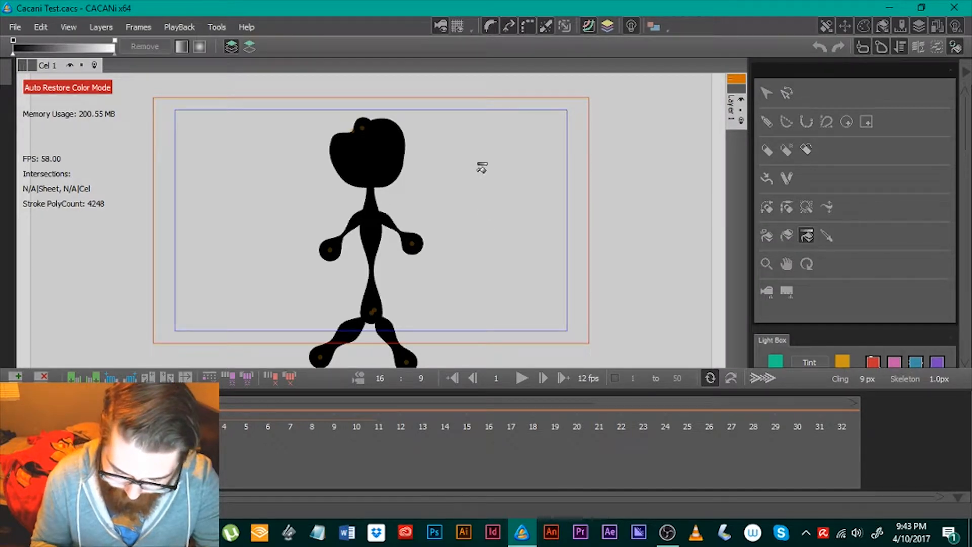
pyautogui.moveTo(478, 169); pyautogui.dragTo(523, 345)
pyautogui.hotkey('ctrl', 'z')
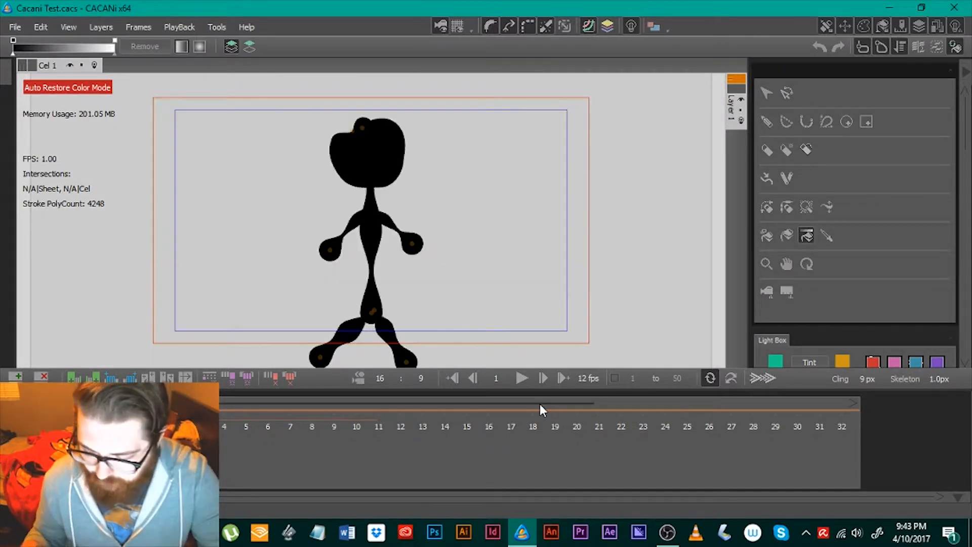
# Try rotating the head outline around its centre, and return it to its original orientation
pyautogui.click(825, 236)
pyautogui.click(767, 266)
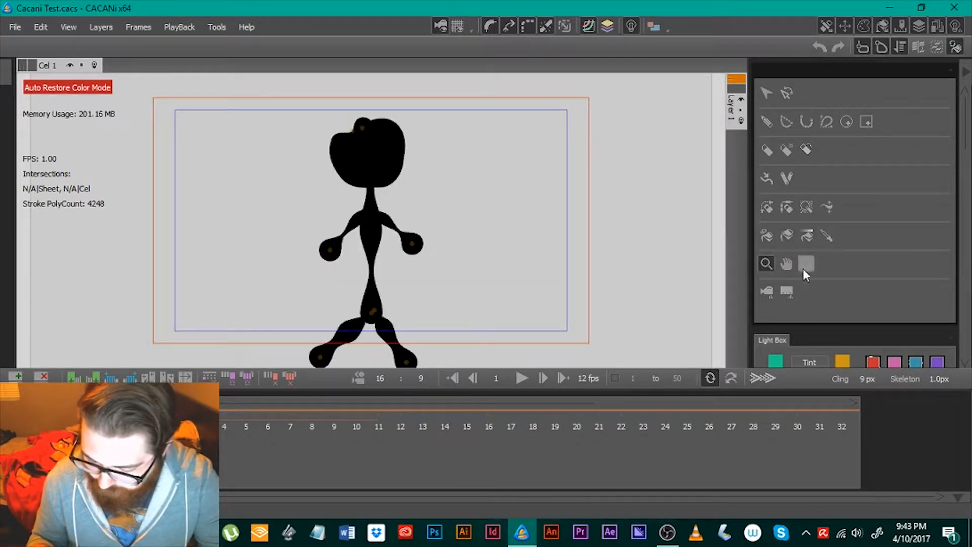
pyautogui.moveTo(407, 211); pyautogui.dragTo(334, 253)
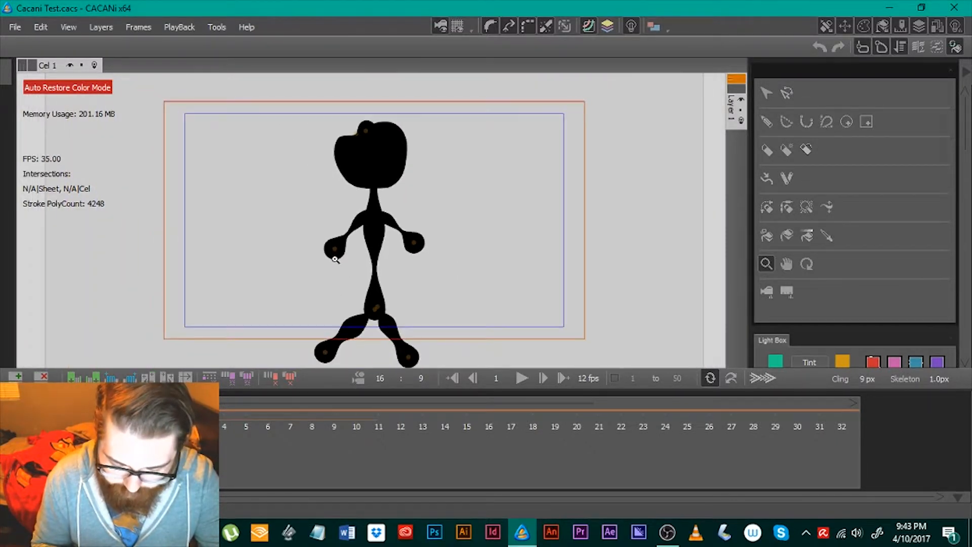
pyautogui.click(786, 264)
pyautogui.moveTo(388, 163); pyautogui.dragTo(392, 123)
pyautogui.click(767, 93)
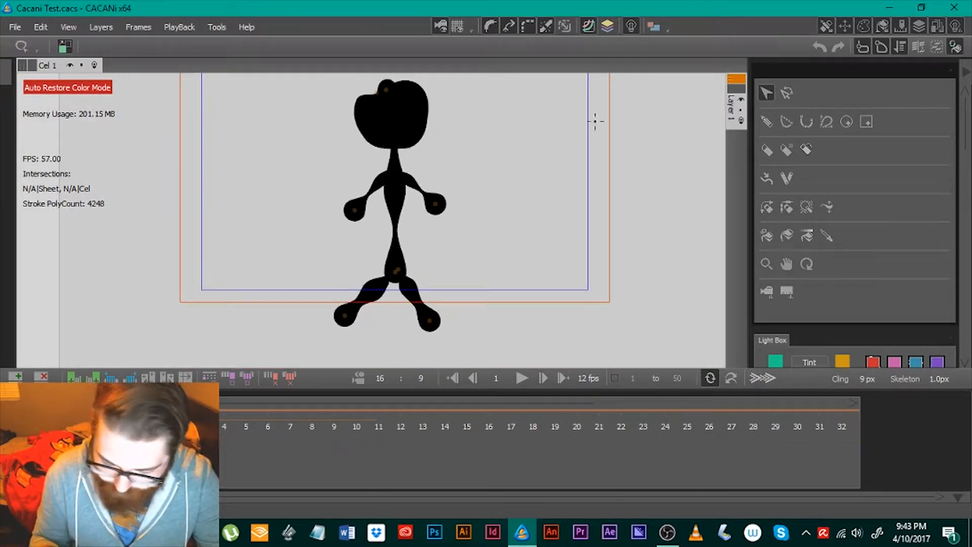
pyautogui.moveTo(453, 109); pyautogui.dragTo(455, 109)
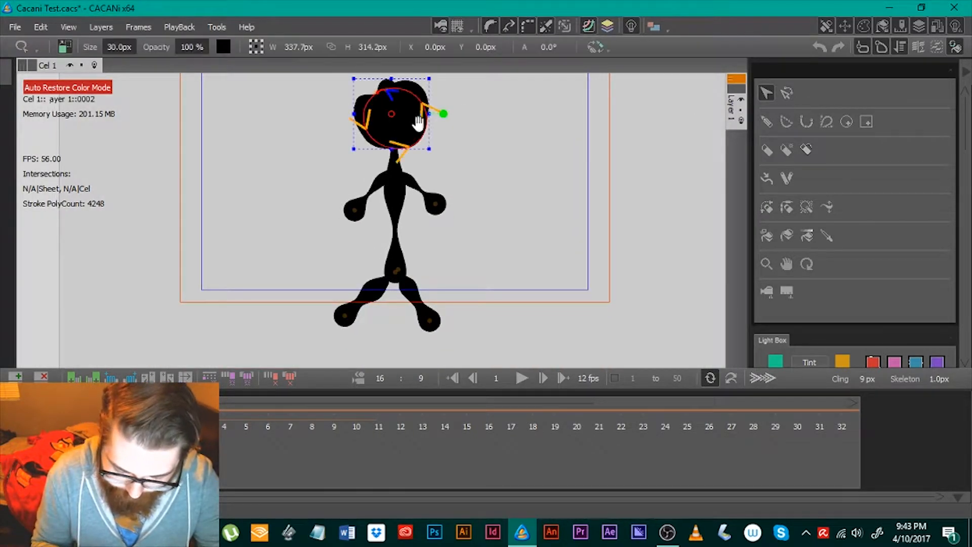
pyautogui.click(460, 114)
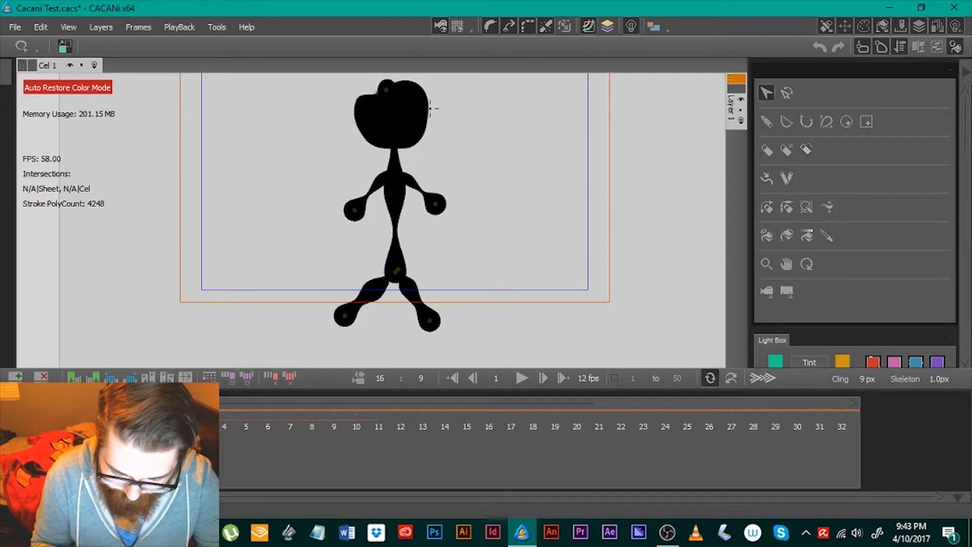
pyautogui.moveTo(477, 106); pyautogui.dragTo(478, 106)
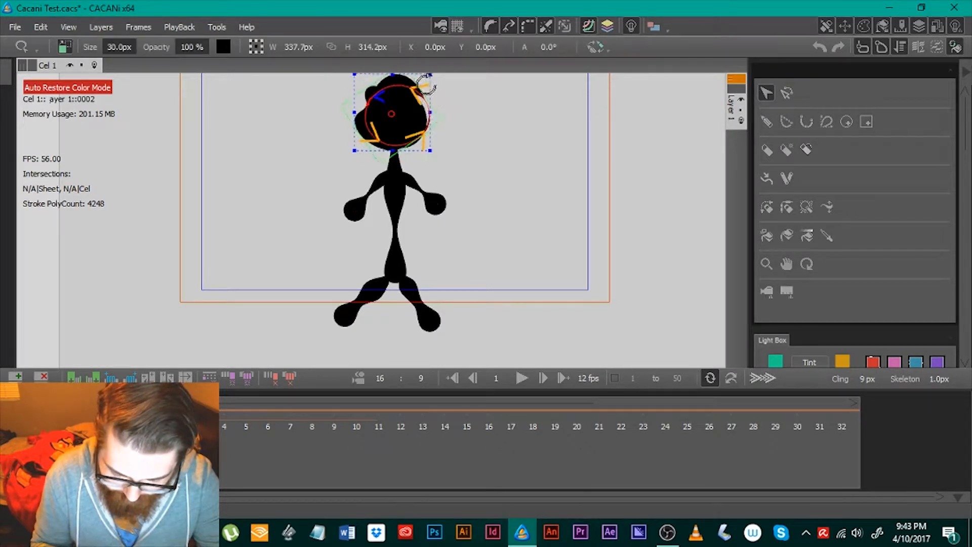
pyautogui.moveTo(460, 127)
pyautogui.mouseDown()
pyautogui.moveTo(412, 210)
pyautogui.moveTo(288, 223)
pyautogui.moveTo(266, 171)
pyautogui.moveTo(423, 89)
pyautogui.moveTo(488, 104)
pyautogui.moveTo(519, 162)
pyautogui.moveTo(471, 67)
pyautogui.moveTo(352, 87)
pyautogui.moveTo(304, 187)
pyautogui.moveTo(369, 223)
pyautogui.moveTo(536, 208)
pyautogui.moveTo(598, 140)
pyautogui.moveTo(590, 69)
pyautogui.moveTo(542, 202)
pyautogui.moveTo(465, 244)
pyautogui.moveTo(373, 231)
pyautogui.moveTo(336, 199)
pyautogui.moveTo(315, 130)
pyautogui.moveTo(355, 188)
pyautogui.moveTo(449, 209)
pyautogui.moveTo(538, 114)
pyautogui.moveTo(467, 43)
pyautogui.moveTo(508, 93)
pyautogui.moveTo(521, 165)
pyautogui.moveTo(523, 141)
pyautogui.moveTo(519, 127)
pyautogui.moveTo(519, 180)
pyautogui.moveTo(299, 207)
pyautogui.moveTo(290, 93)
pyautogui.moveTo(317, 34)
pyautogui.mouseUp()
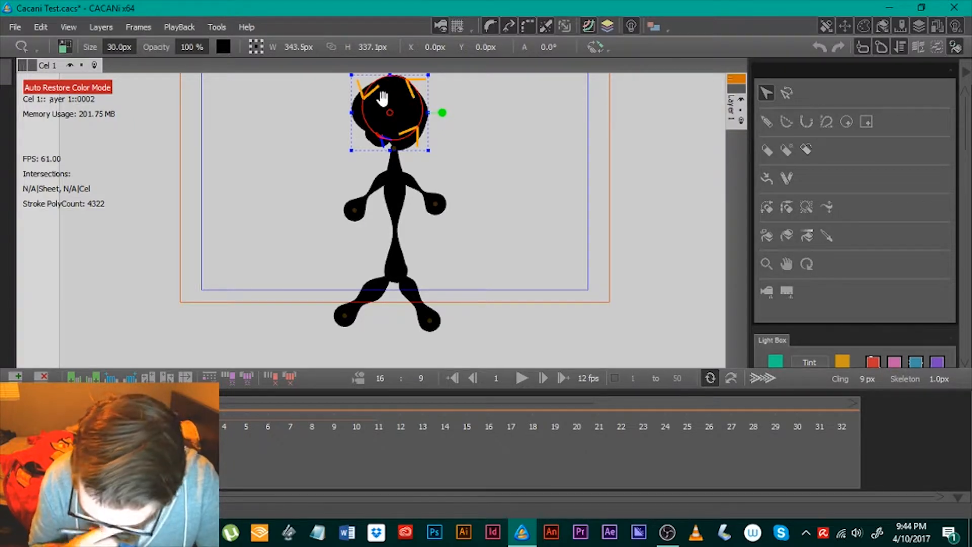
pyautogui.click(459, 148)
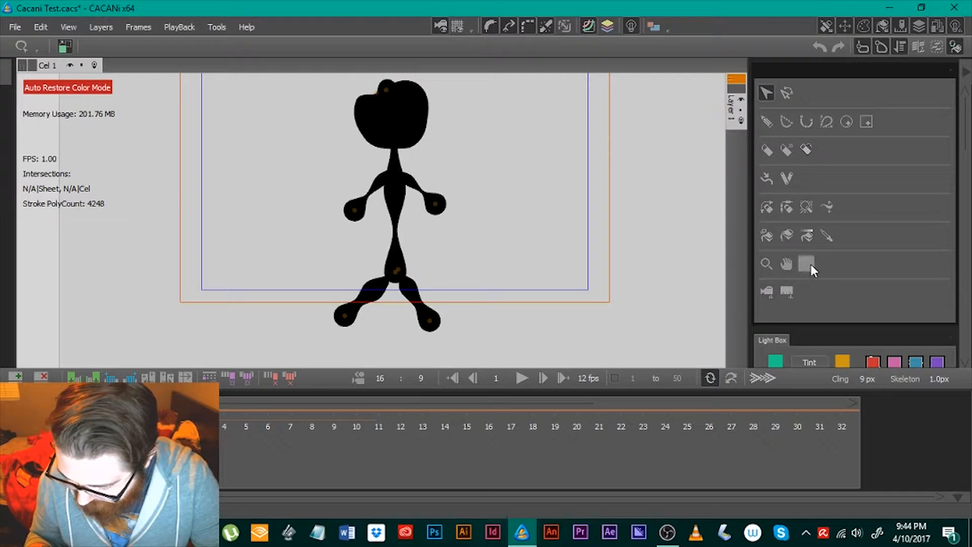
# Select all strokes of the figure, move them up and to the right, and scale them down to about 1568 × 993 px
pyautogui.click(786, 93)
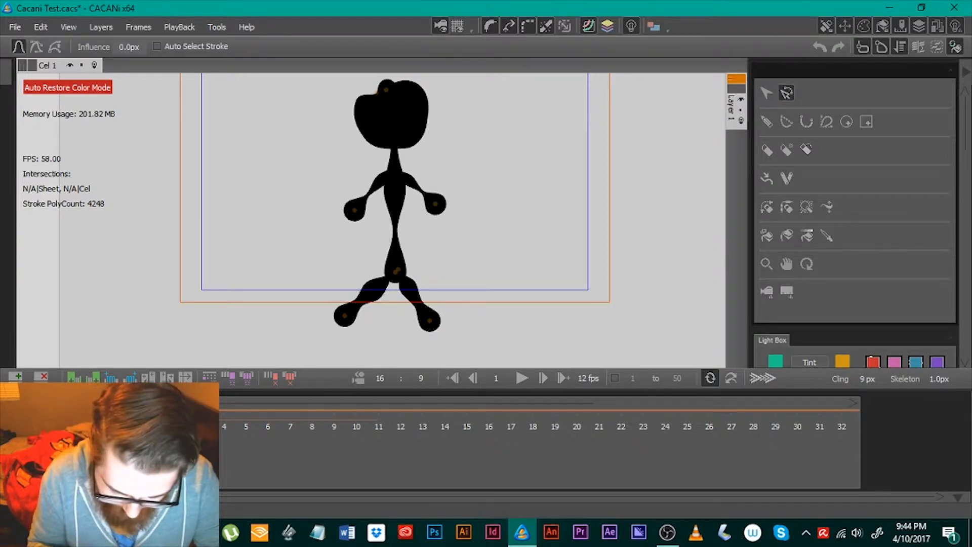
pyautogui.click(766, 92)
pyautogui.moveTo(304, 81); pyautogui.dragTo(514, 326)
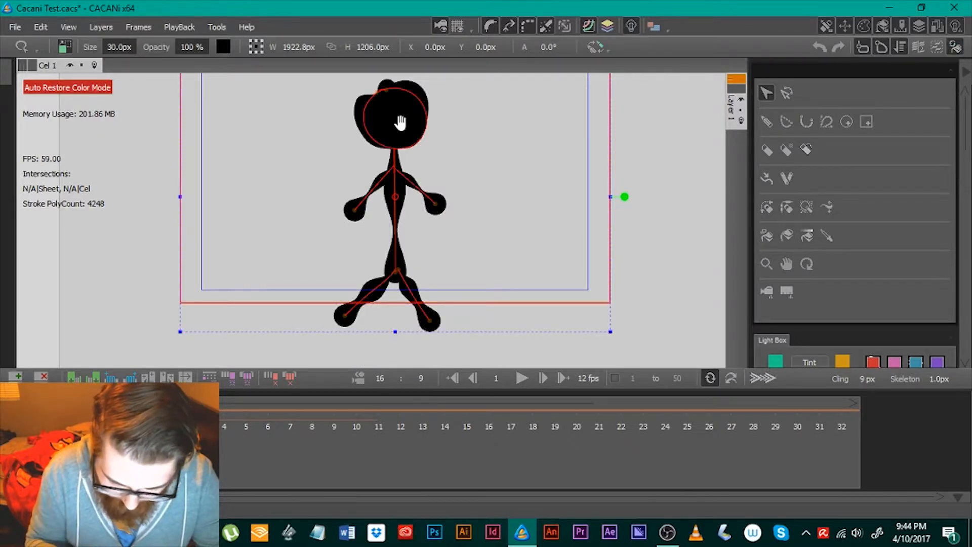
pyautogui.moveTo(397, 119); pyautogui.dragTo(431, 101)
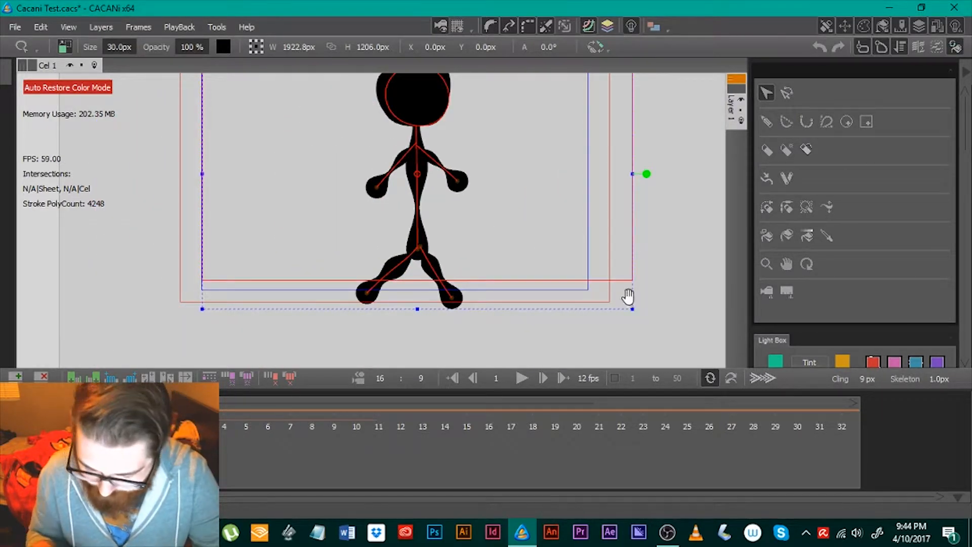
pyautogui.moveTo(633, 308); pyautogui.dragTo(553, 261)
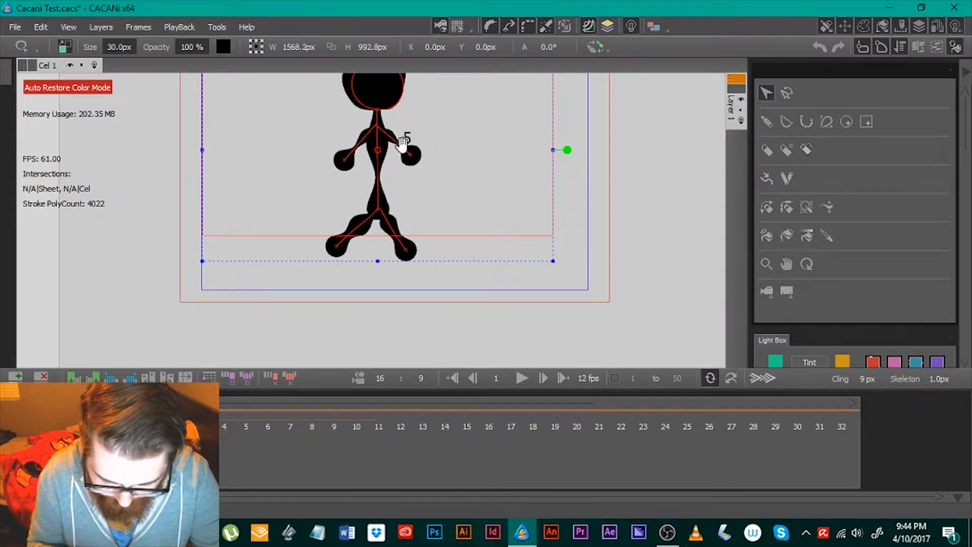
# Reselect the whole drawing, scale it down to about 1342 × 857 px and centre the figure inside the camera frame
pyautogui.click(786, 264)
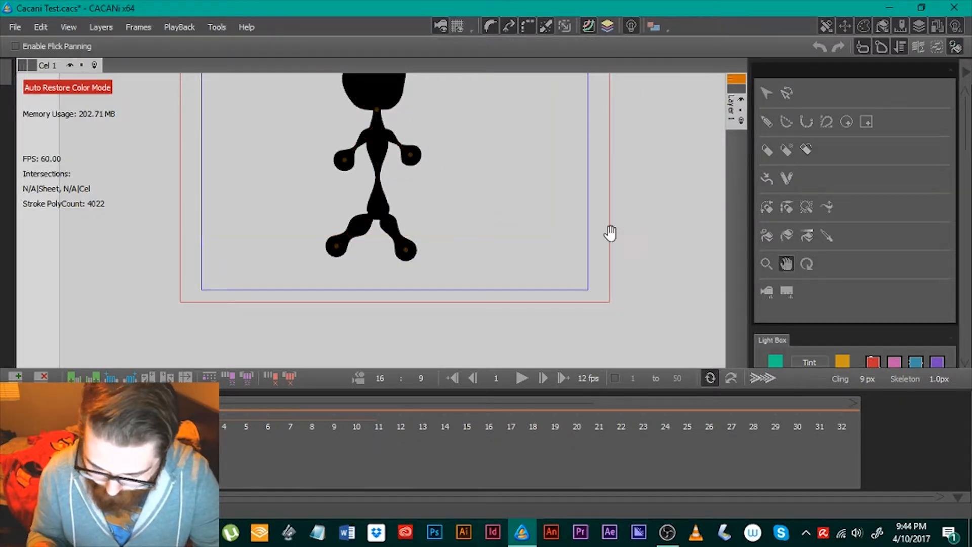
pyautogui.moveTo(610, 232); pyautogui.dragTo(599, 253)
pyautogui.click(768, 93)
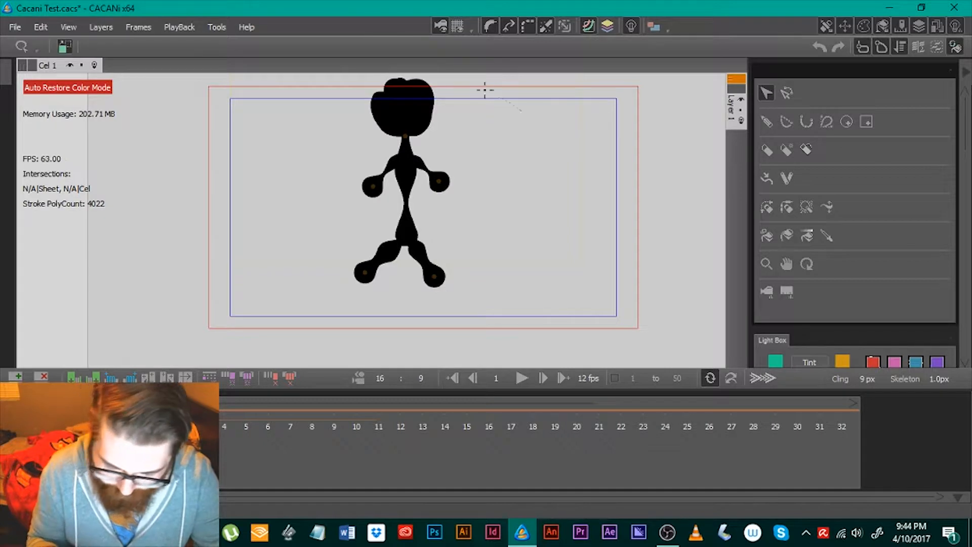
pyautogui.moveTo(485, 90)
pyautogui.mouseDown()
pyautogui.moveTo(536, 254)
pyautogui.moveTo(512, 127)
pyautogui.mouseUp()
pyautogui.moveTo(407, 121); pyautogui.dragTo(420, 150)
pyautogui.moveTo(594, 96); pyautogui.dragTo(543, 125)
pyautogui.moveTo(396, 166); pyautogui.dragTo(427, 149)
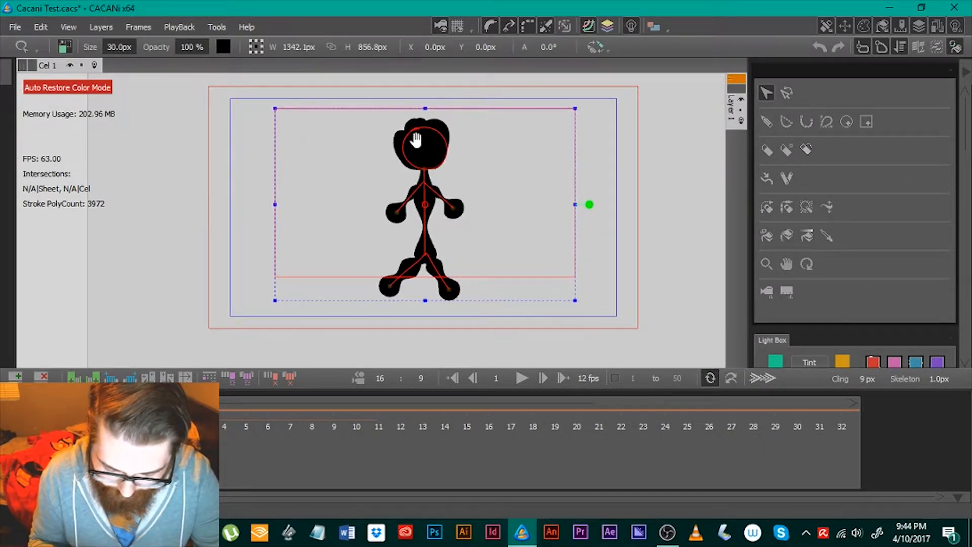
pyautogui.click(641, 262)
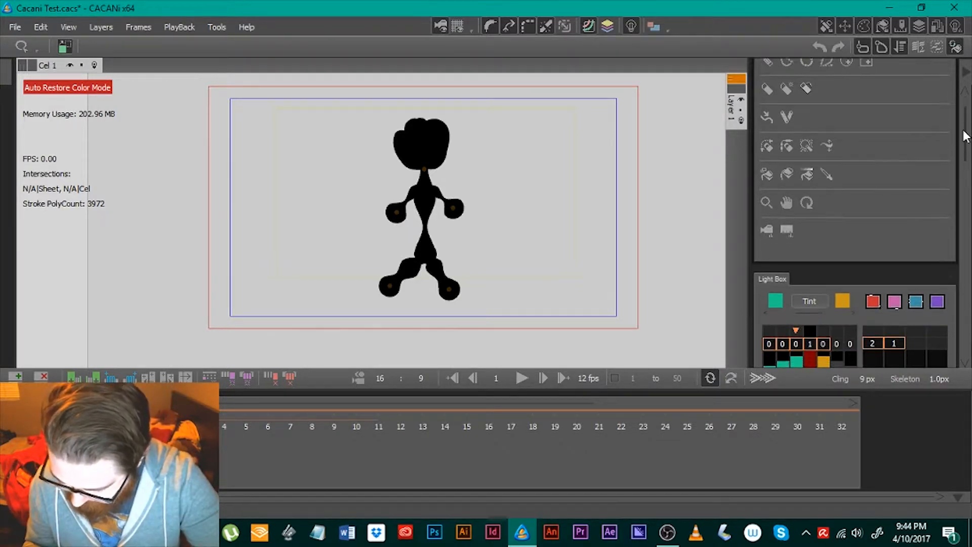
# Shift the camera frame slightly around the figure with the camera tool
pyautogui.click(766, 231)
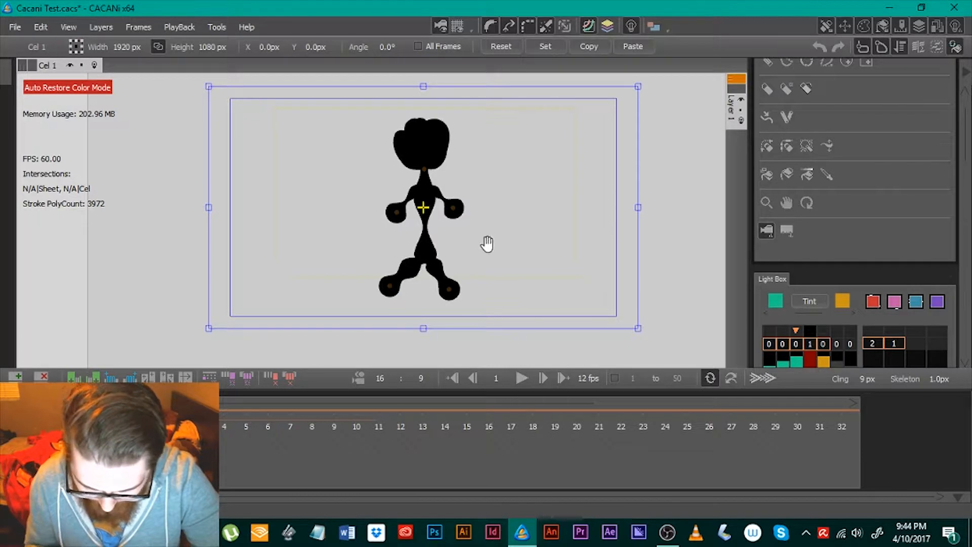
pyautogui.moveTo(434, 222)
pyautogui.mouseDown()
pyautogui.moveTo(466, 341)
pyautogui.moveTo(601, 238)
pyautogui.moveTo(421, 235)
pyautogui.mouseUp()
pyautogui.moveTo(519, 258); pyautogui.dragTo(555, 253)
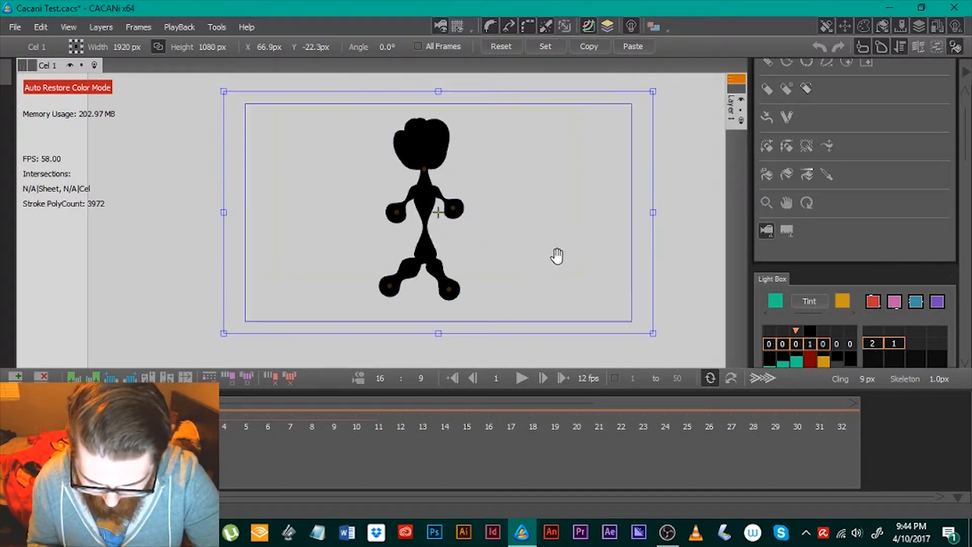
pyautogui.moveTo(646, 85); pyautogui.dragTo(713, 52)
pyautogui.moveTo(480, 274)
pyautogui.mouseDown()
pyautogui.moveTo(483, 248)
pyautogui.moveTo(477, 280)
pyautogui.moveTo(478, 271)
pyautogui.mouseUp()
pyautogui.click(788, 231)
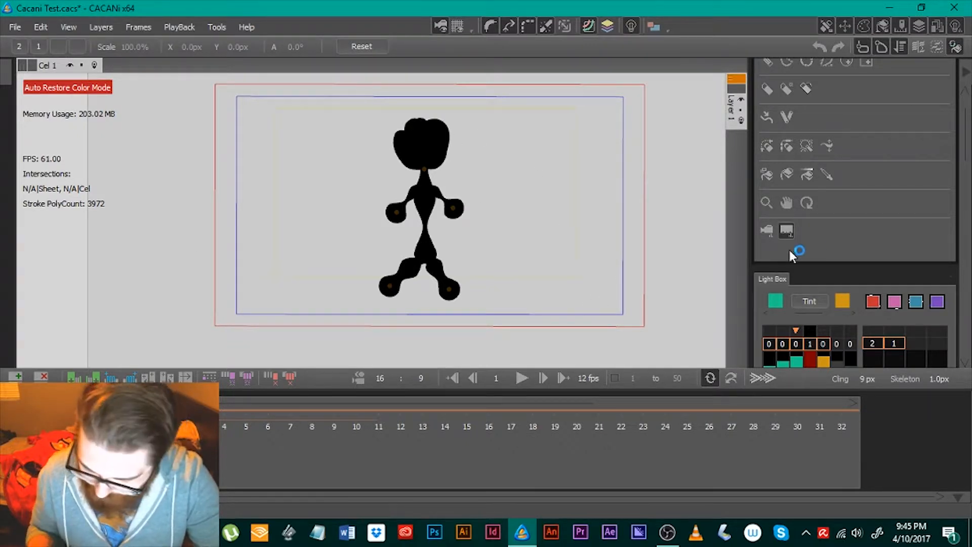
pyautogui.click(767, 232)
pyautogui.click(788, 231)
pyautogui.click(772, 231)
pyautogui.click(785, 232)
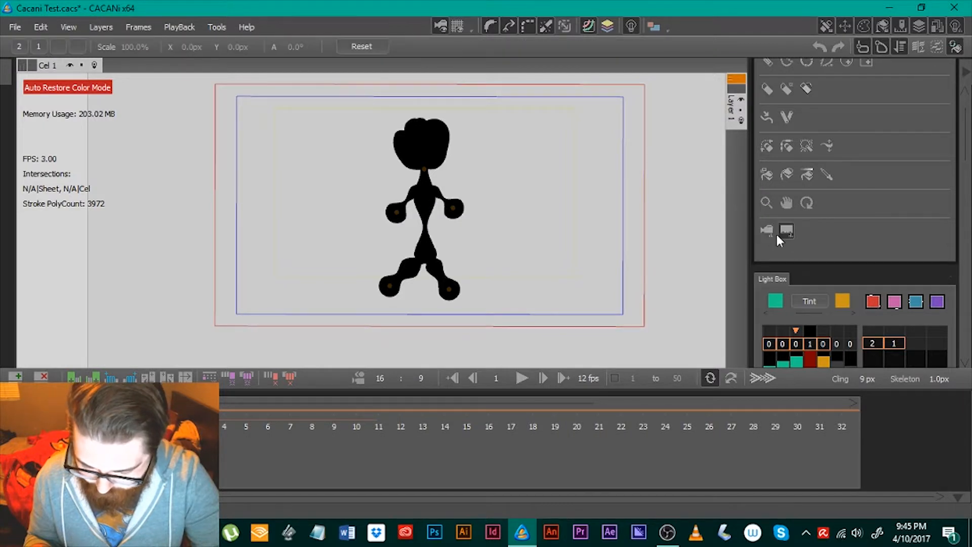
pyautogui.click(771, 232)
pyautogui.click(785, 233)
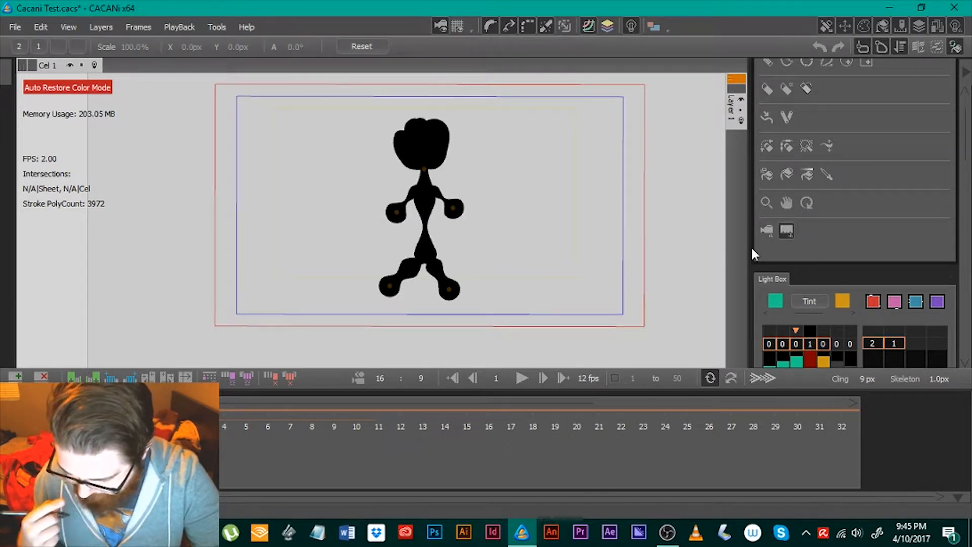
pyautogui.moveTo(965, 114)
pyautogui.mouseDown()
pyautogui.moveTo(964, 147)
pyautogui.moveTo(968, 105)
pyautogui.mouseUp()
# Hide all docked panels, including the toolbox, Light Box and Layer panels, to clear the workspace
pyautogui.click(827, 28)
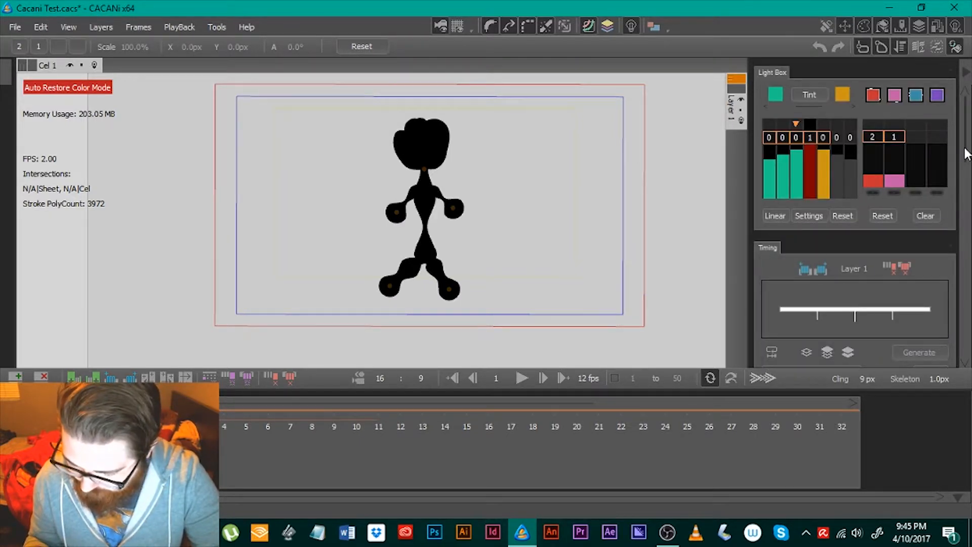
pyautogui.moveTo(966, 152); pyautogui.dragTo(959, 67)
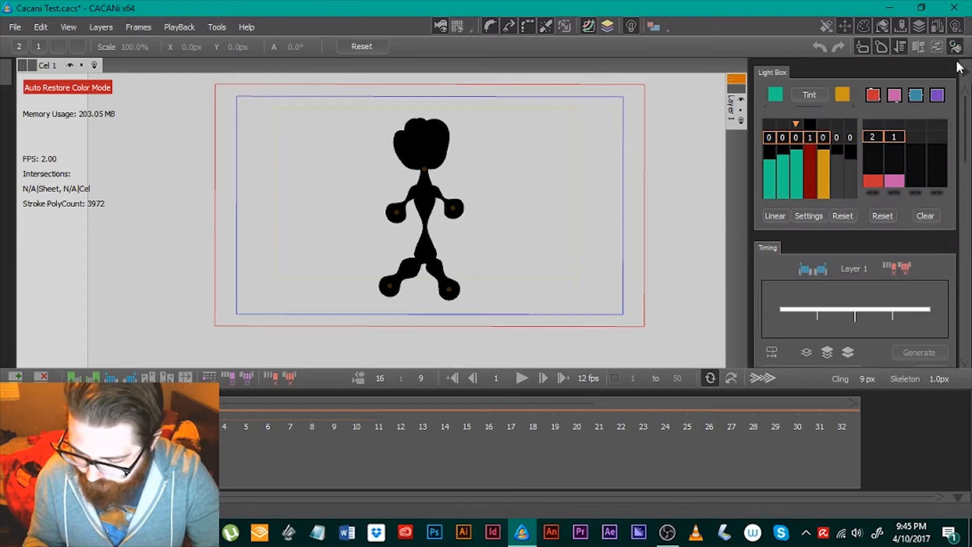
pyautogui.click(862, 27)
pyautogui.click(843, 28)
pyautogui.click(827, 27)
pyautogui.moveTo(966, 124); pyautogui.dragTo(961, 80)
pyautogui.click(957, 29)
pyautogui.click(938, 28)
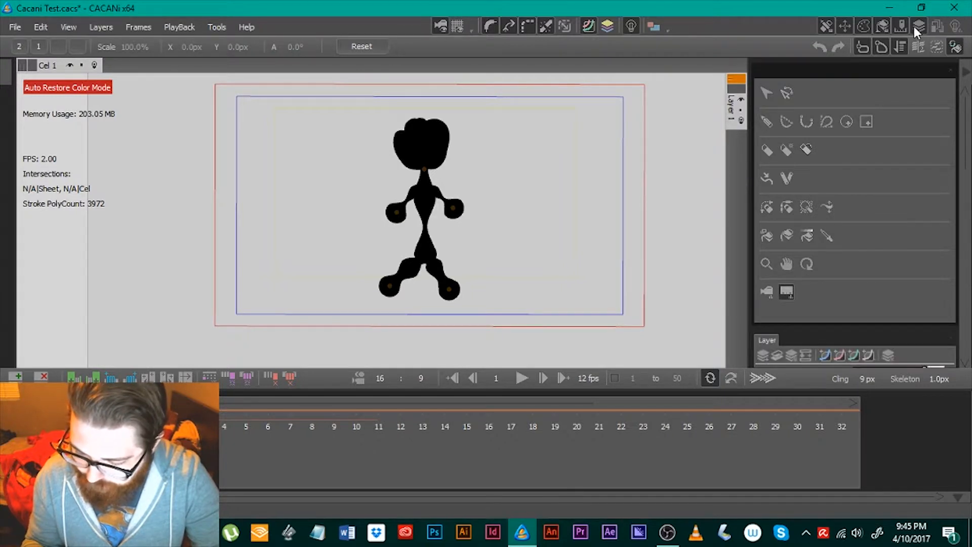
pyautogui.click(915, 27)
pyautogui.click(900, 27)
pyautogui.click(881, 27)
pyautogui.click(861, 27)
pyautogui.click(844, 27)
pyautogui.click(824, 27)
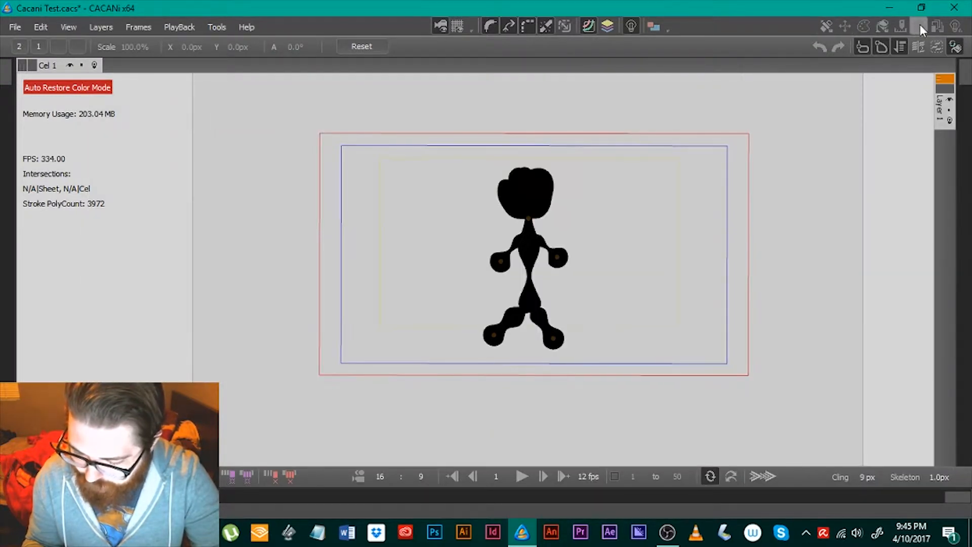
# Reopen the Layer panel and dock it in the area below the canvas
pyautogui.click(920, 26)
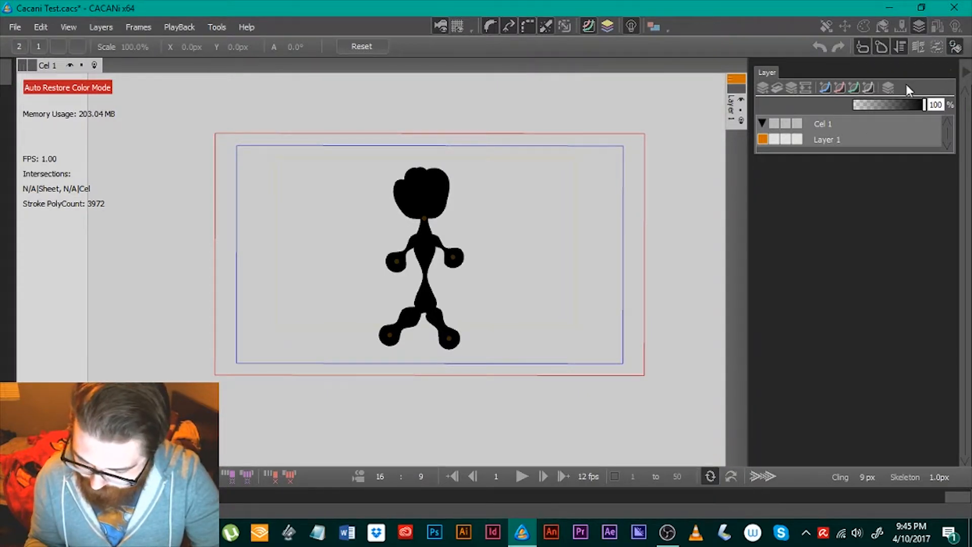
pyautogui.moveTo(879, 124); pyautogui.dragTo(820, 214)
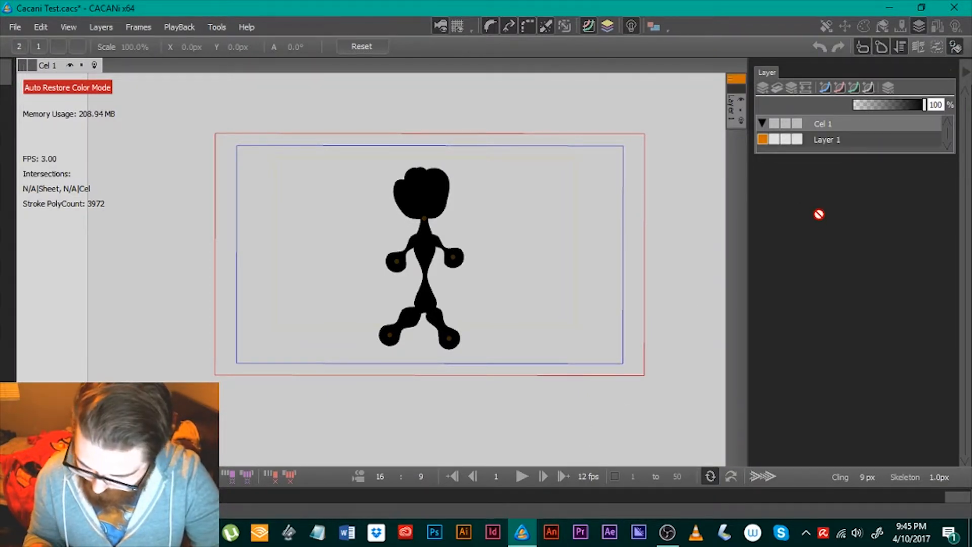
pyautogui.moveTo(761, 75); pyautogui.dragTo(382, 495)
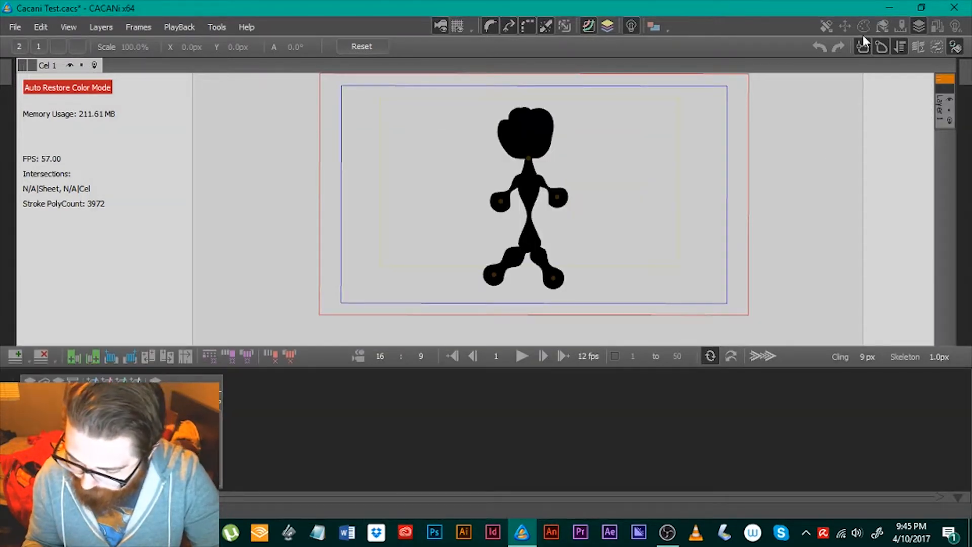
# Show the toolbox, Color and Auto Coloring panels again beside the canvas
pyautogui.click(864, 29)
pyautogui.click(864, 26)
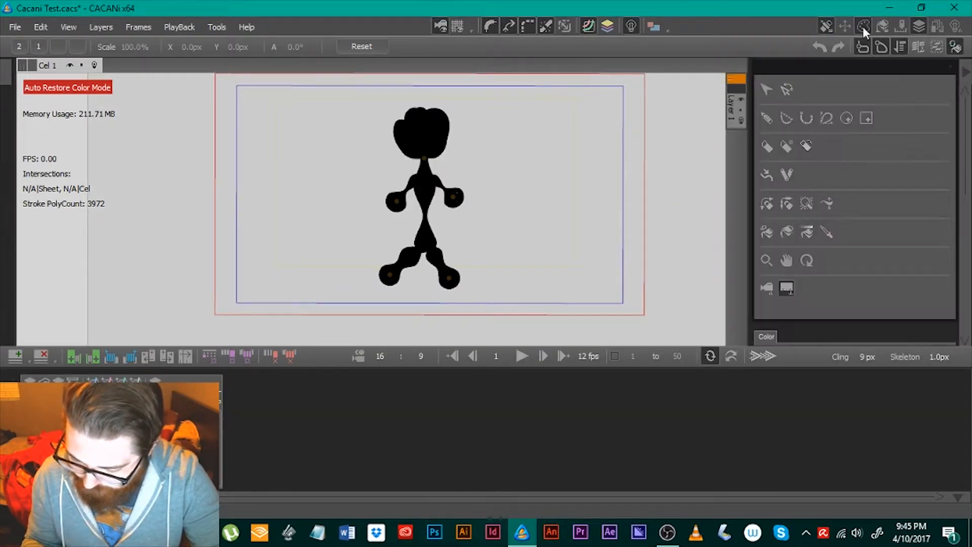
pyautogui.click(866, 26)
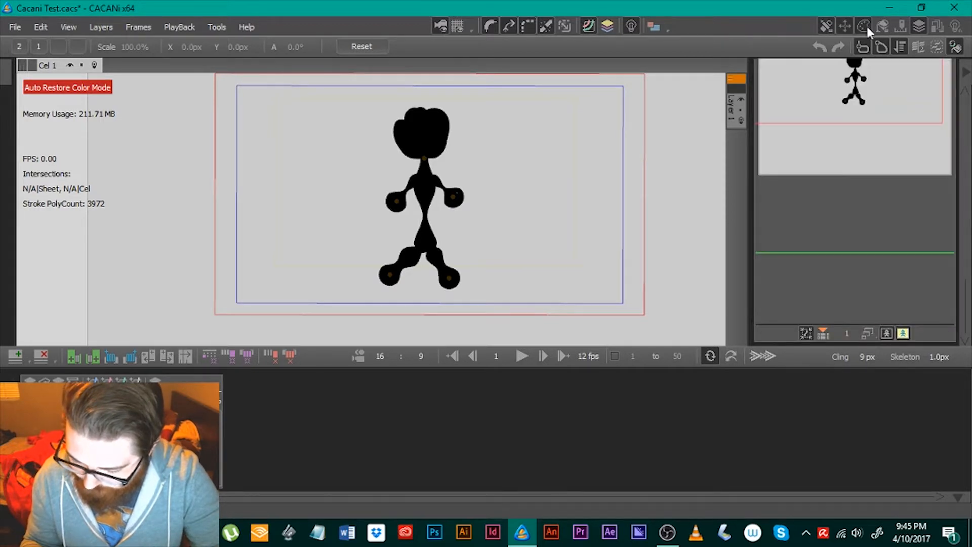
pyautogui.click(865, 27)
pyautogui.click(893, 26)
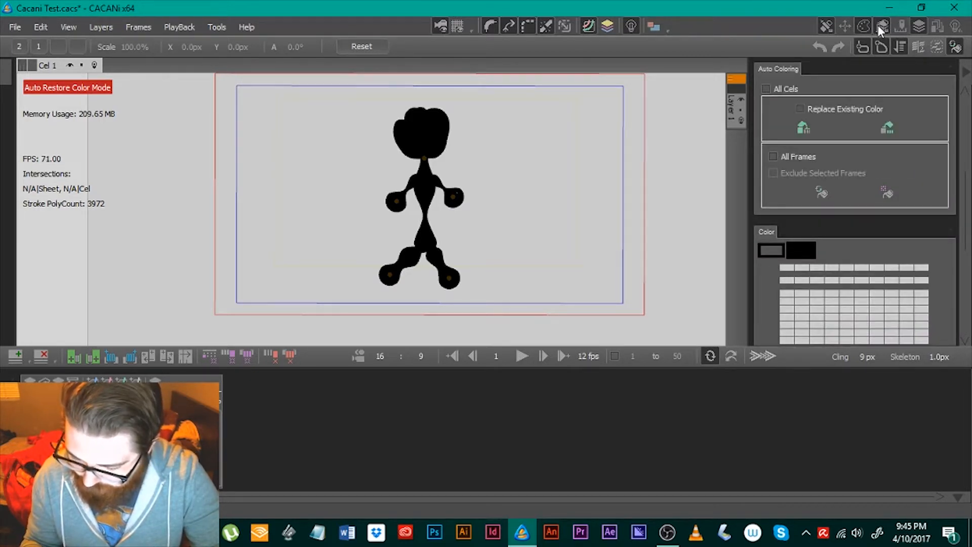
# Hide the Auto Coloring panel and show the timeline in the area below the canvas
pyautogui.click(881, 23)
pyautogui.click(882, 23)
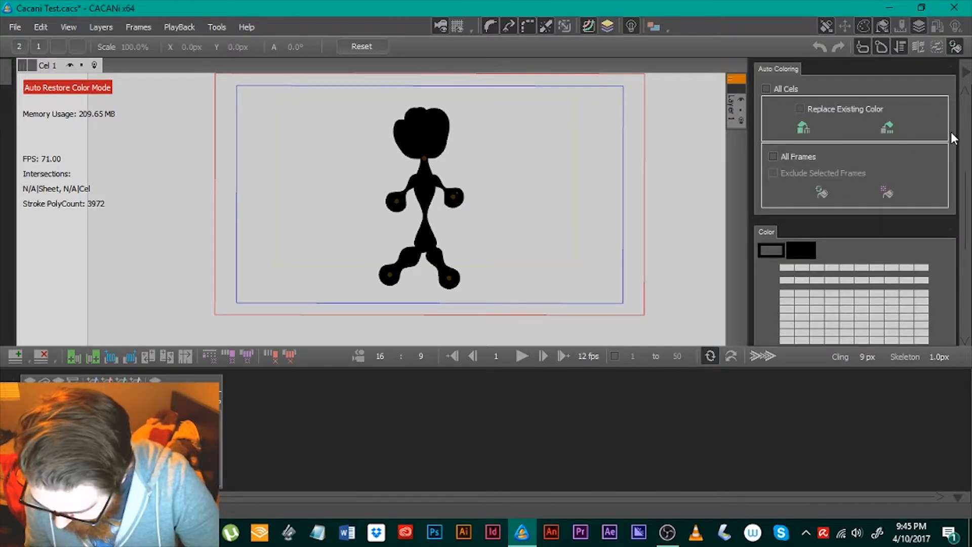
pyautogui.click(901, 26)
pyautogui.click(902, 24)
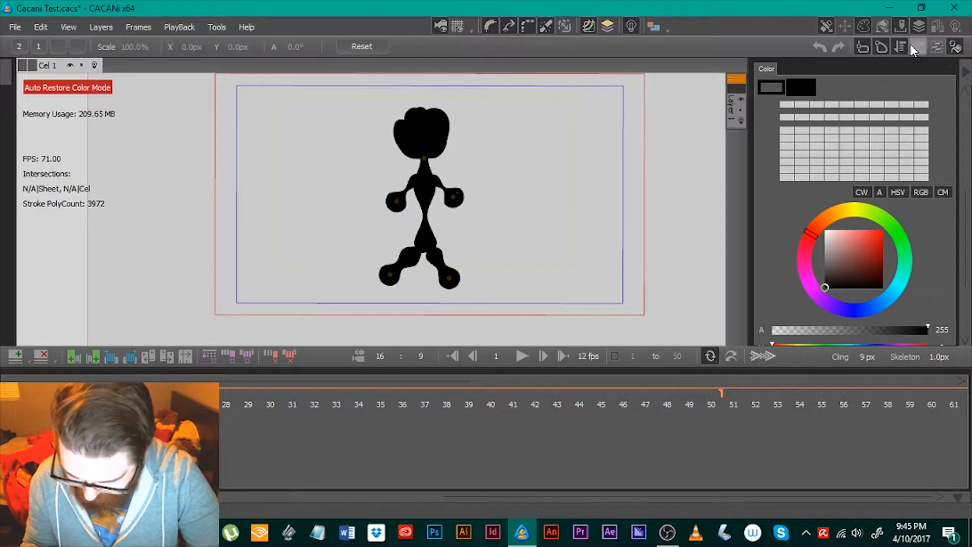
# Remove the Layer panel docked beside the timeline and bring the timeline's first frames into view
pyautogui.moveTo(521, 497); pyautogui.dragTo(247, 501)
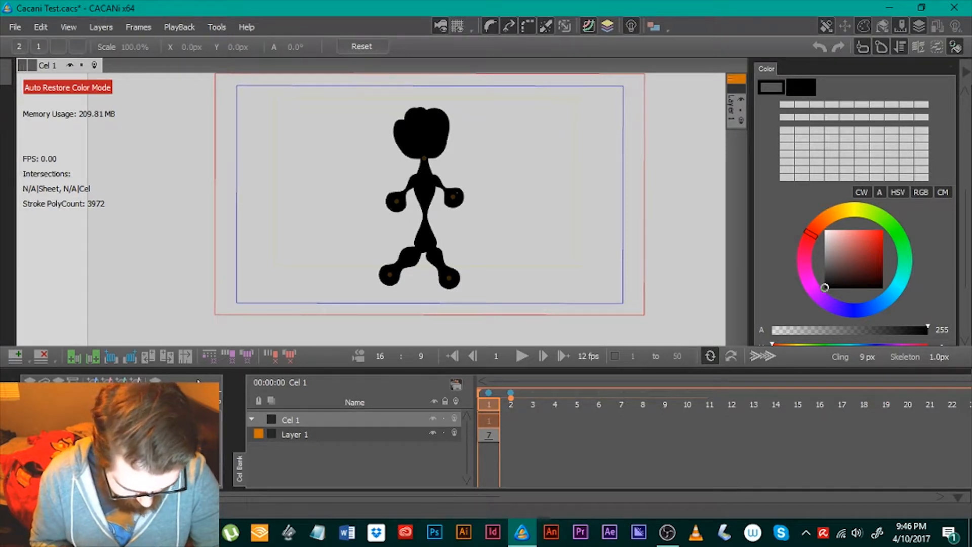
pyautogui.click(12, 380)
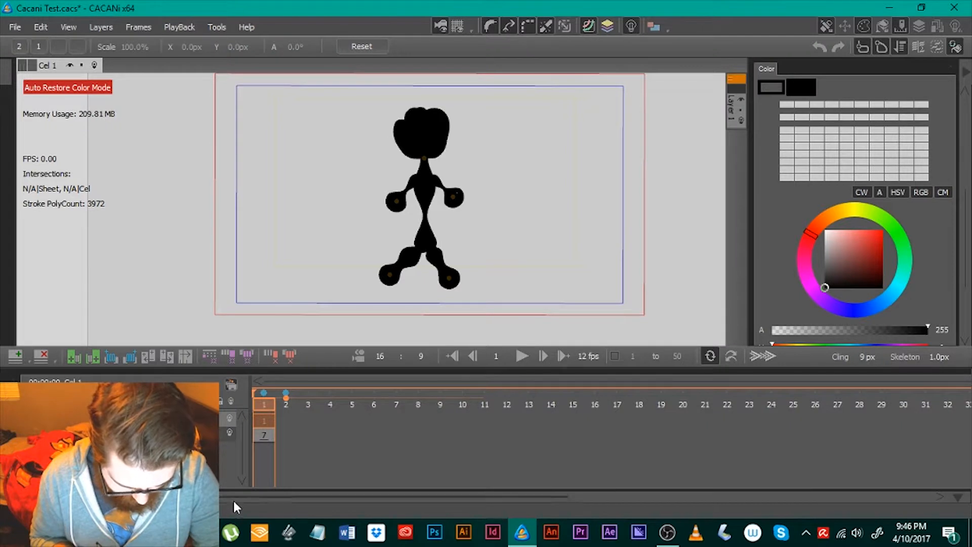
pyautogui.moveTo(245, 498); pyautogui.dragTo(215, 523)
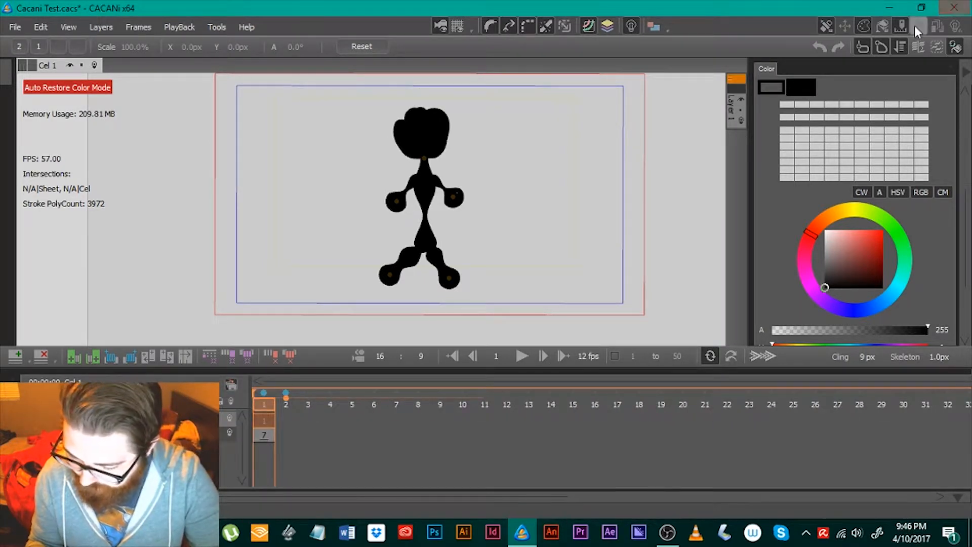
# View the Timing panel and the Light Box panel in turn, hiding each one again
pyautogui.click(937, 26)
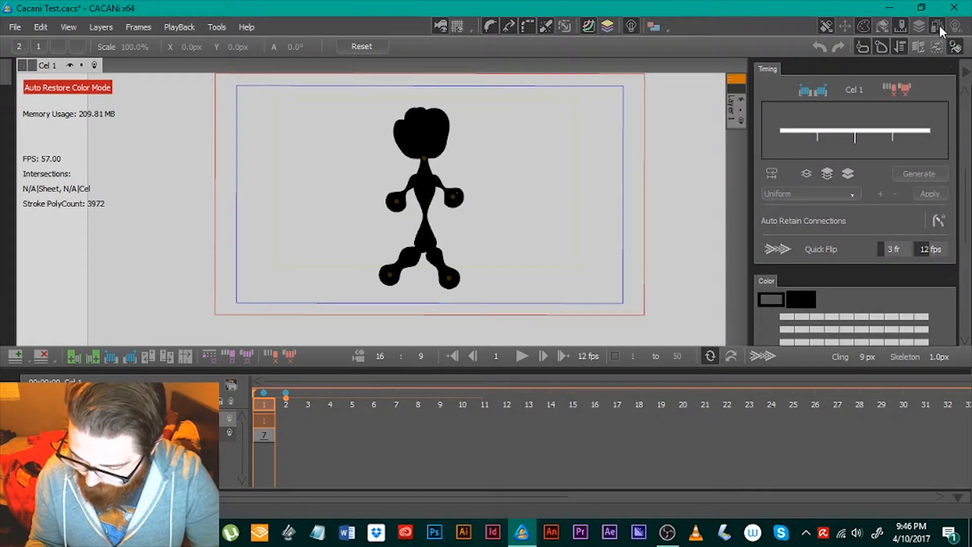
pyautogui.click(937, 26)
pyautogui.click(954, 28)
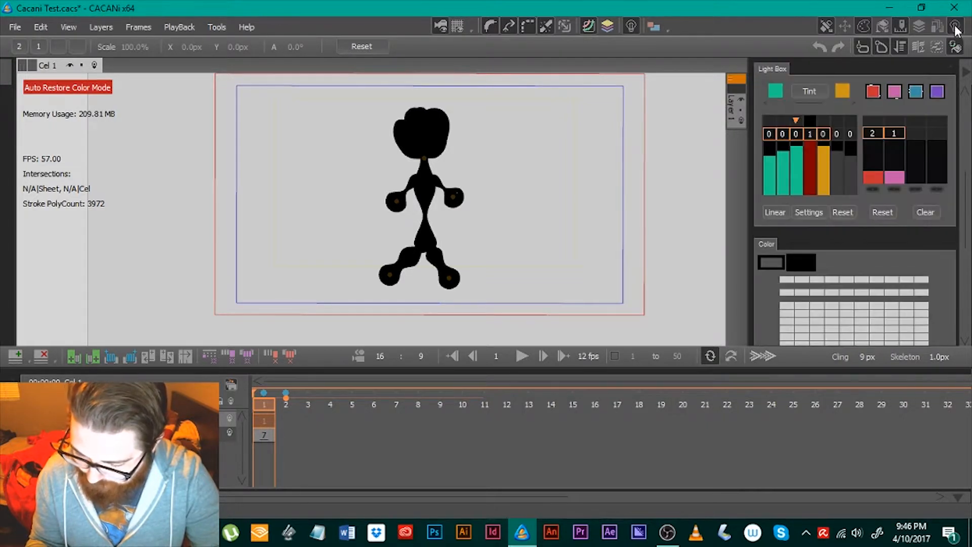
pyautogui.click(954, 30)
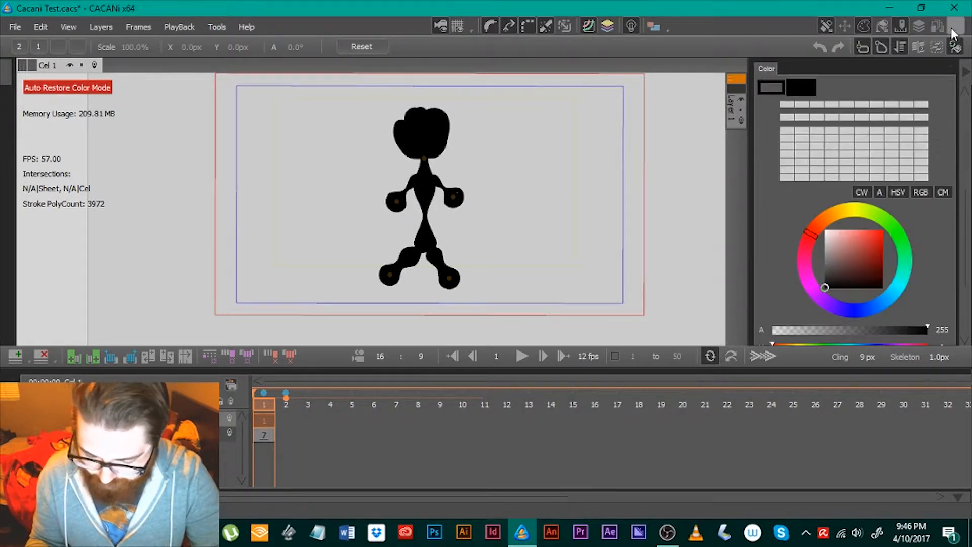
# Show the toolbox beside the canvas and enlarge the figure's torso with the Zoom tool
pyautogui.click(863, 47)
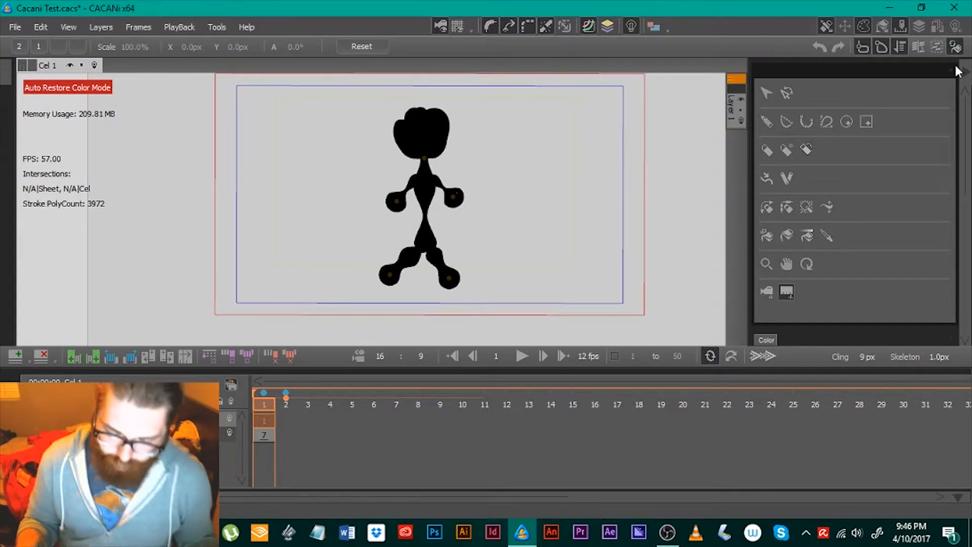
pyautogui.click(788, 178)
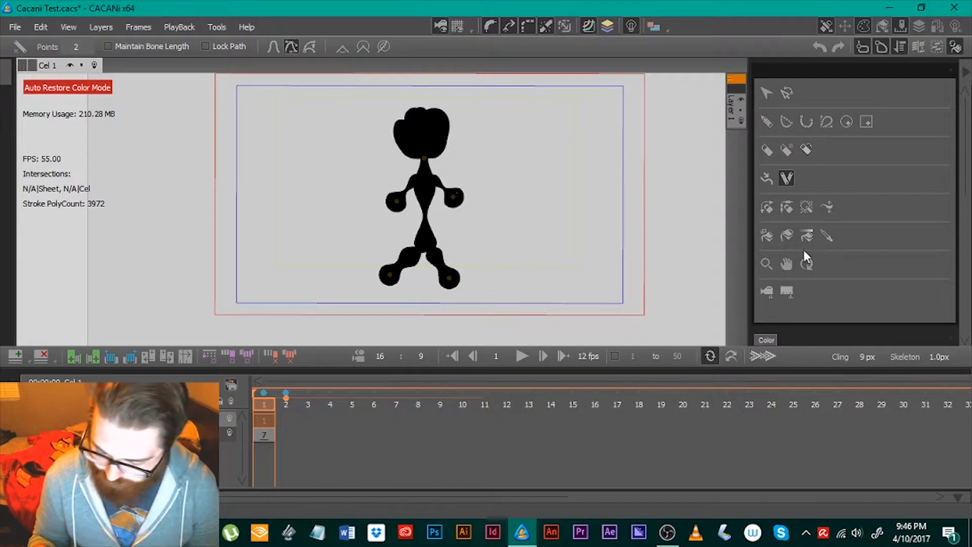
pyautogui.click(766, 263)
pyautogui.moveTo(473, 181); pyautogui.dragTo(539, 219)
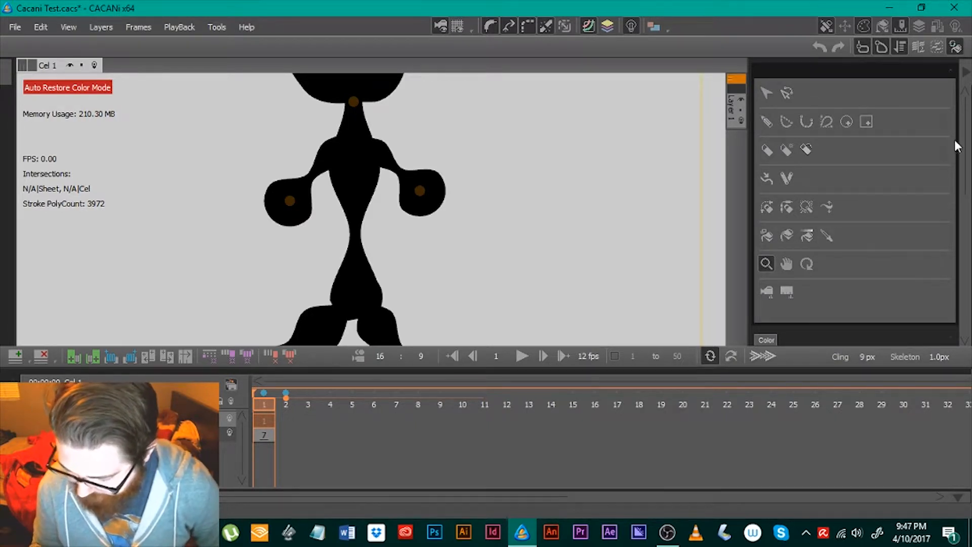
pyautogui.scroll(-5, 955, 132)
pyautogui.scroll(5, 953, 121)
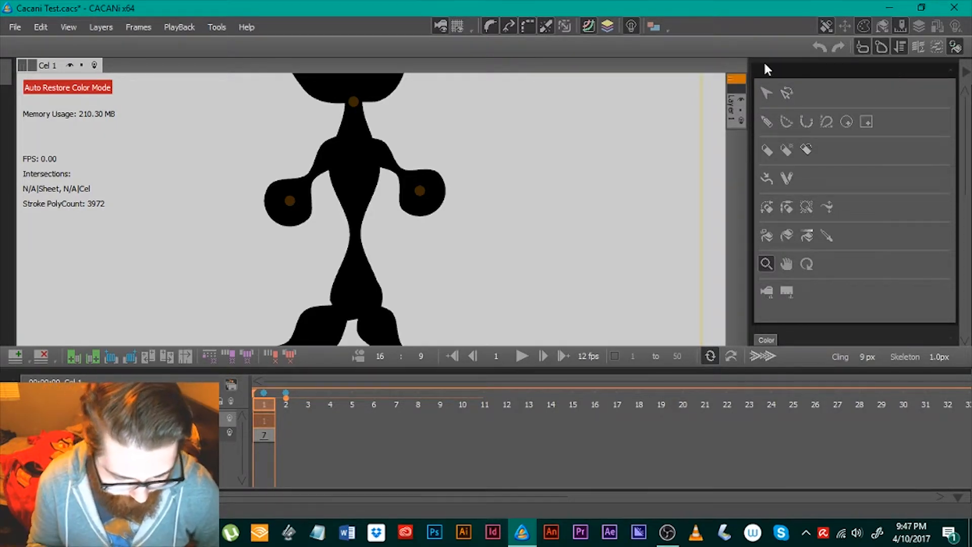
pyautogui.click(217, 28)
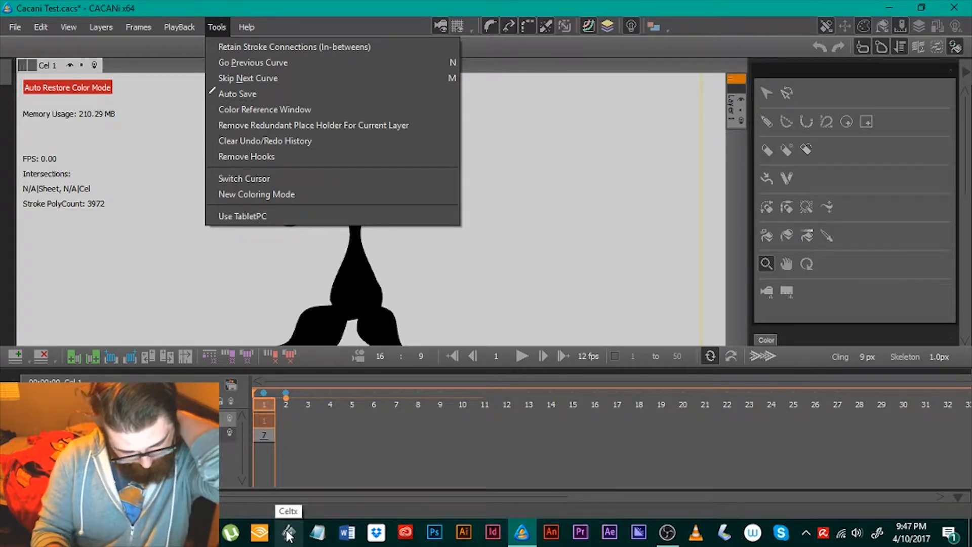
pyautogui.click(216, 26)
pyautogui.click(136, 26)
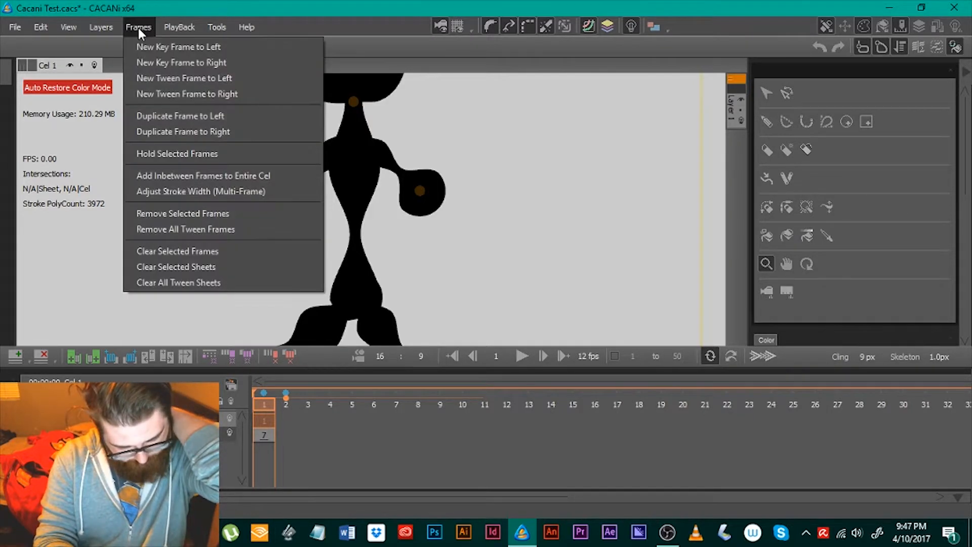
pyautogui.click(138, 29)
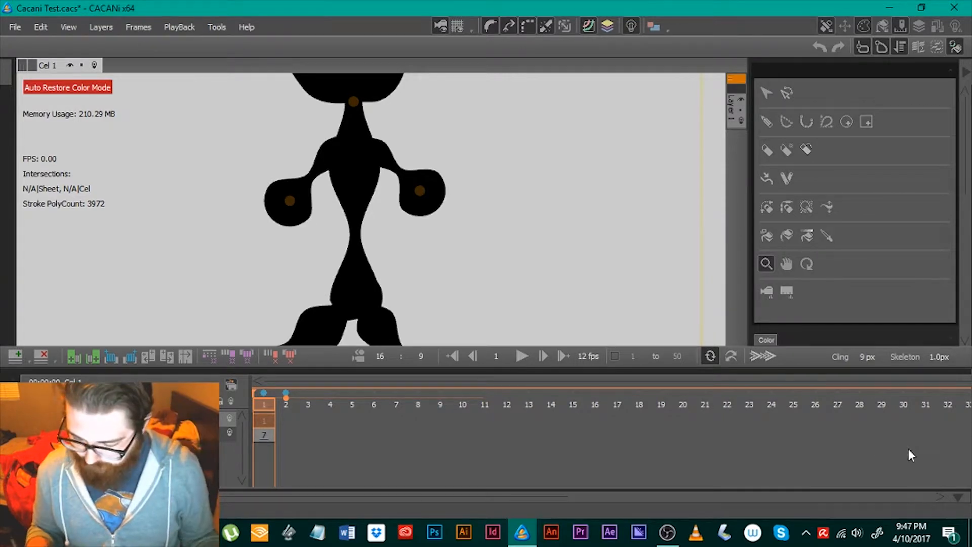
# Compare frames 1 and 2 of Layer 1 on the timeline, ending with frame 1 selected
pyautogui.click(285, 436)
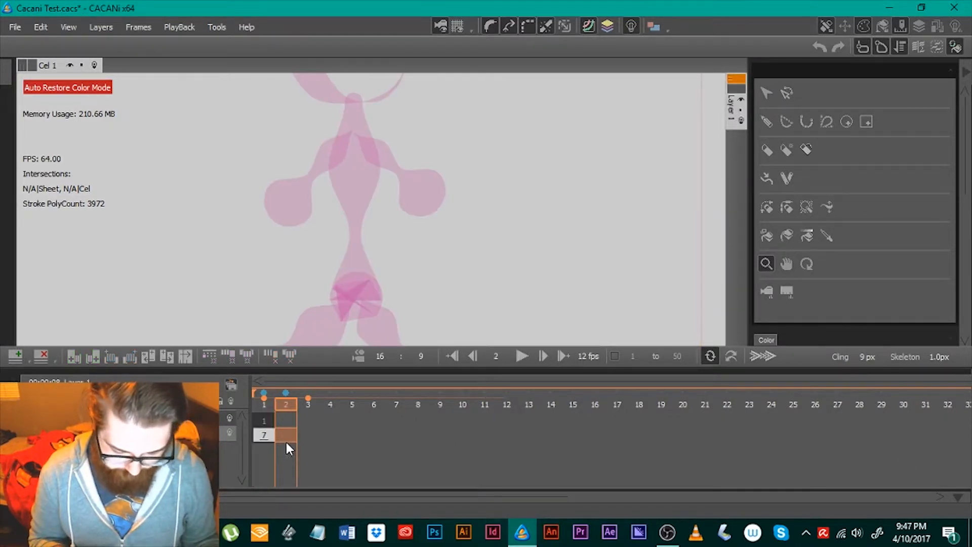
pyautogui.click(271, 434)
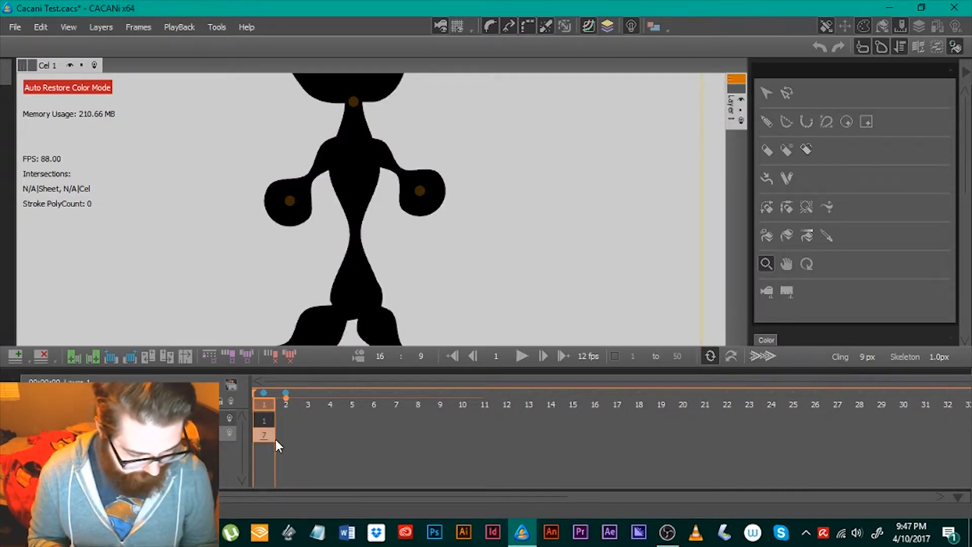
pyautogui.moveTo(276, 435); pyautogui.dragTo(292, 439)
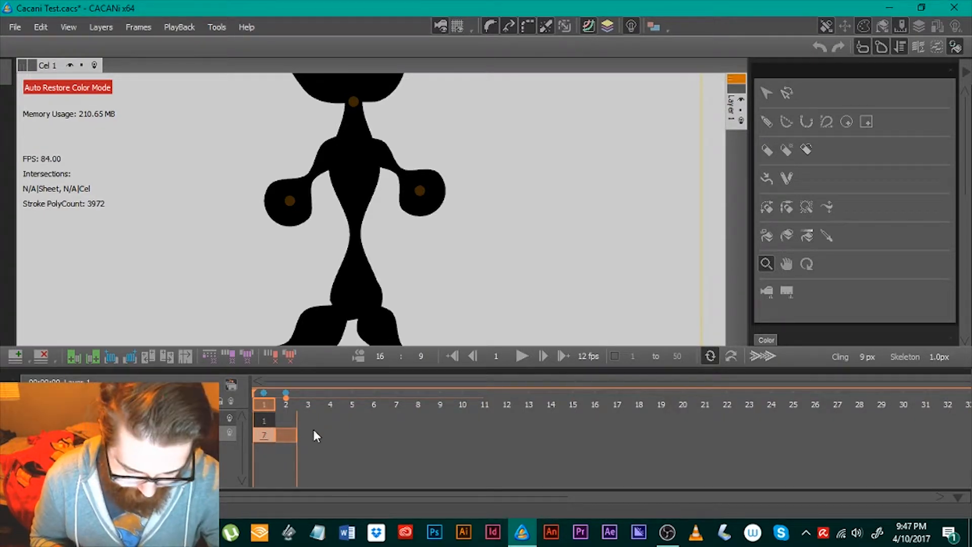
pyautogui.moveTo(294, 434); pyautogui.dragTo(274, 432)
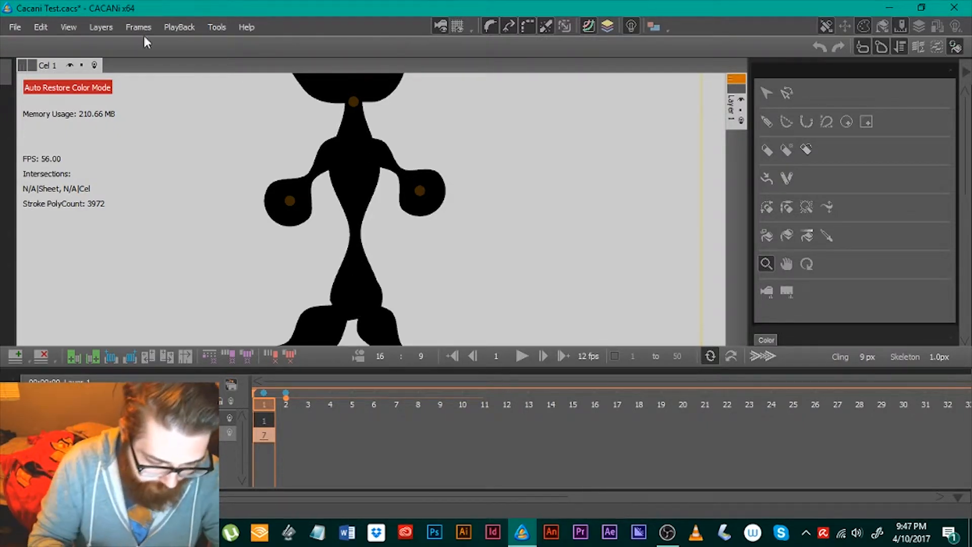
# Try the view commands that change the canvas magnification, ending with Zoom out
pyautogui.click(69, 27)
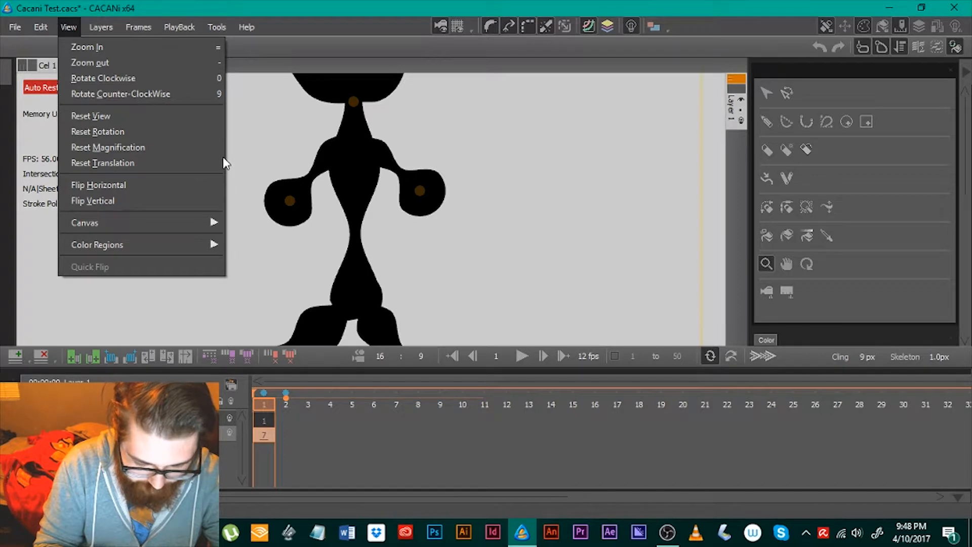
pyautogui.click(207, 116)
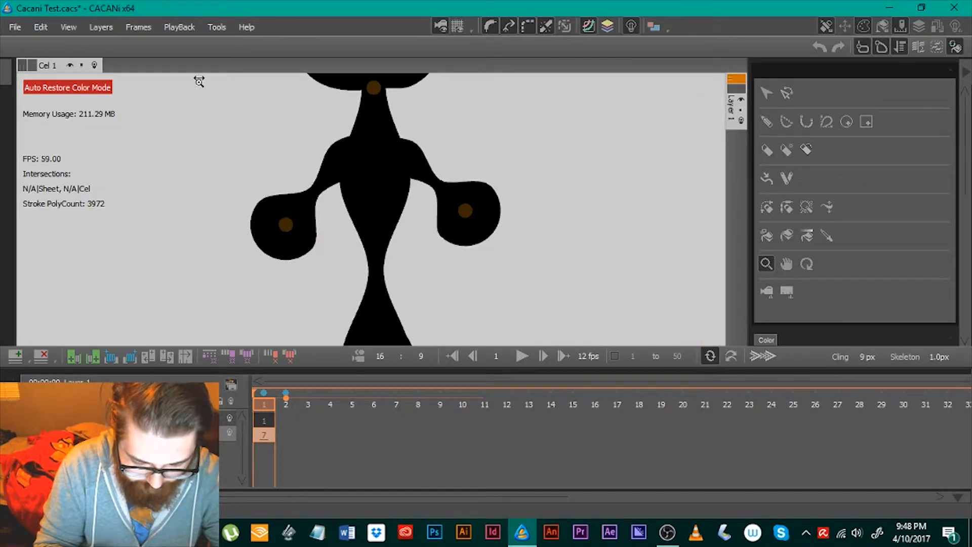
pyautogui.click(106, 27)
pyautogui.click(69, 25)
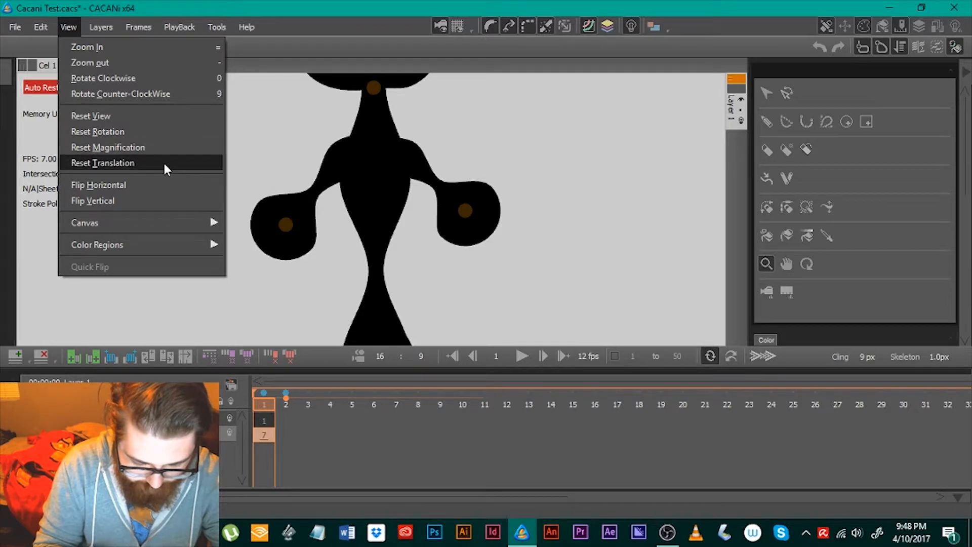
pyautogui.click(177, 63)
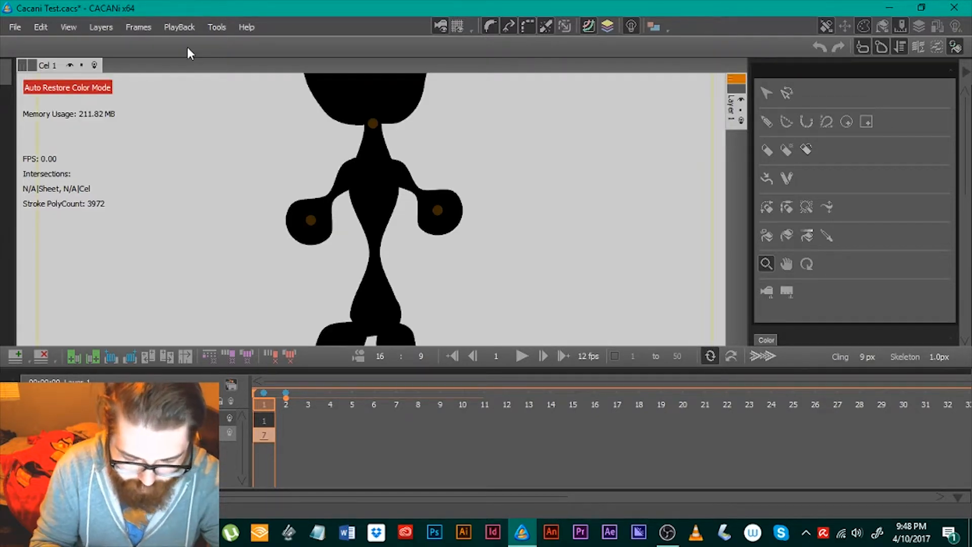
# Zoom out and pan the canvas until the whole figure and the camera frame are centred in view
pyautogui.click(77, 26)
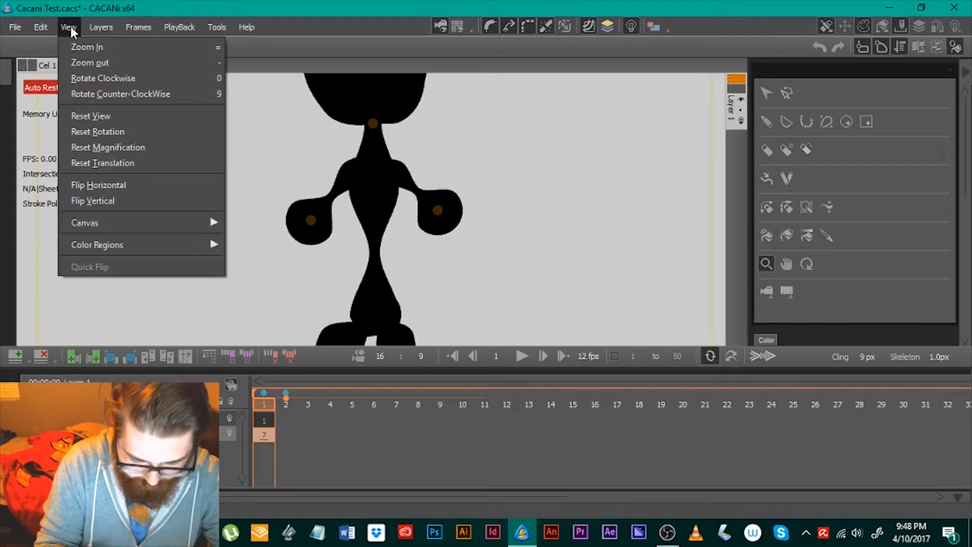
pyautogui.click(562, 167)
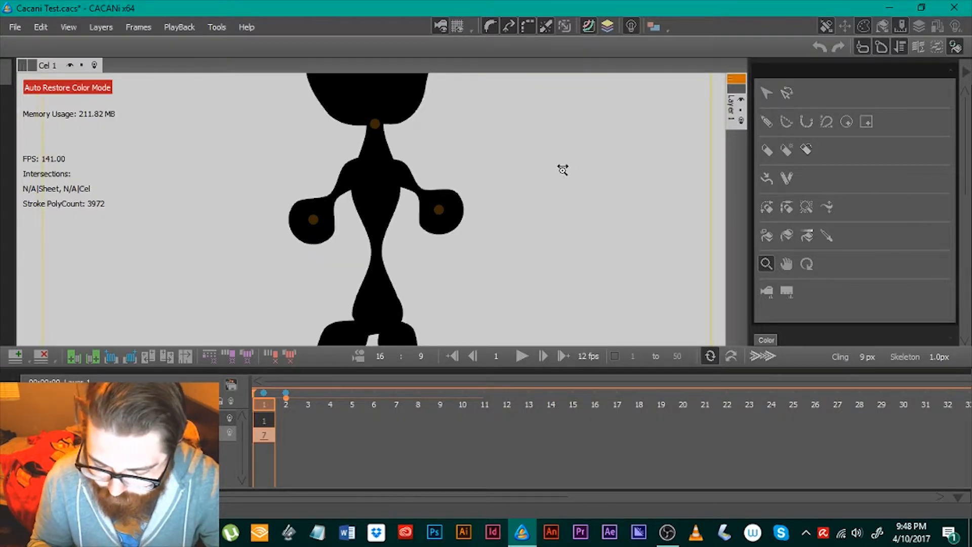
pyautogui.click(562, 170)
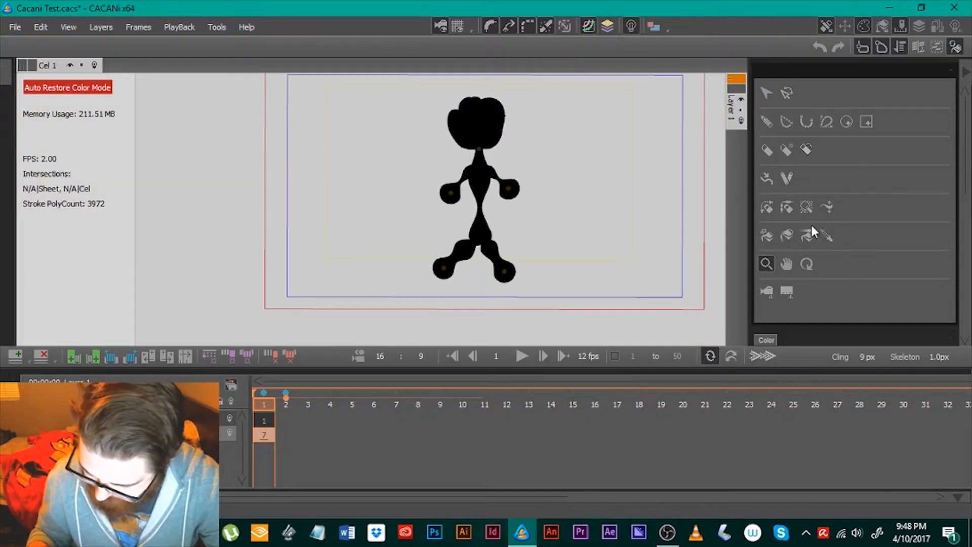
pyautogui.click(786, 264)
pyautogui.moveTo(638, 223); pyautogui.dragTo(580, 230)
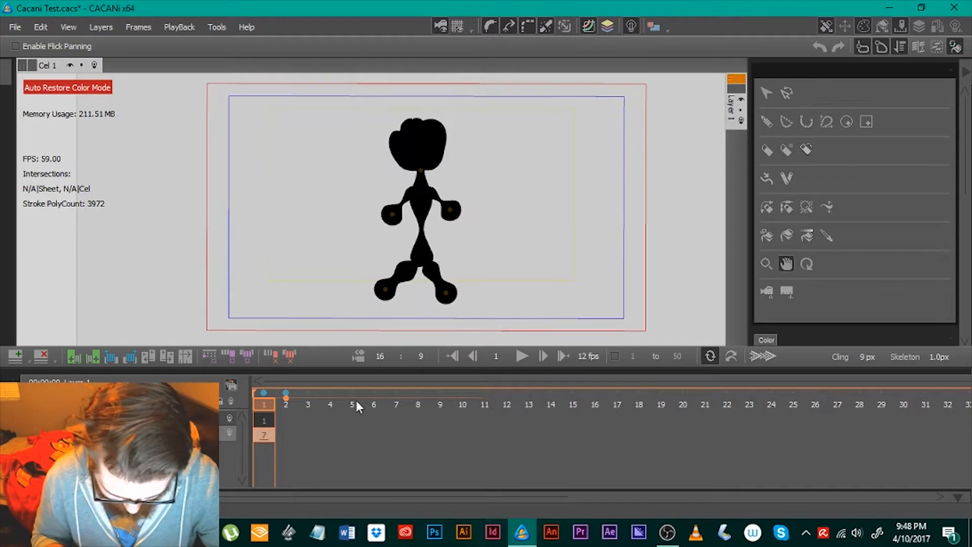
# Add a new key frame to the right of frame 1 on Layer 1 and select it
pyautogui.click(286, 433)
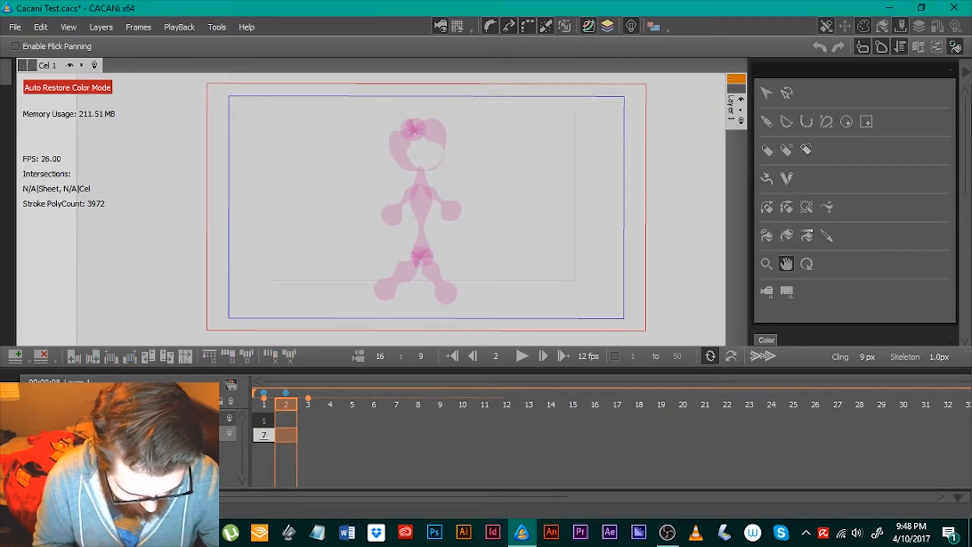
pyautogui.click(263, 434)
pyautogui.click(92, 357)
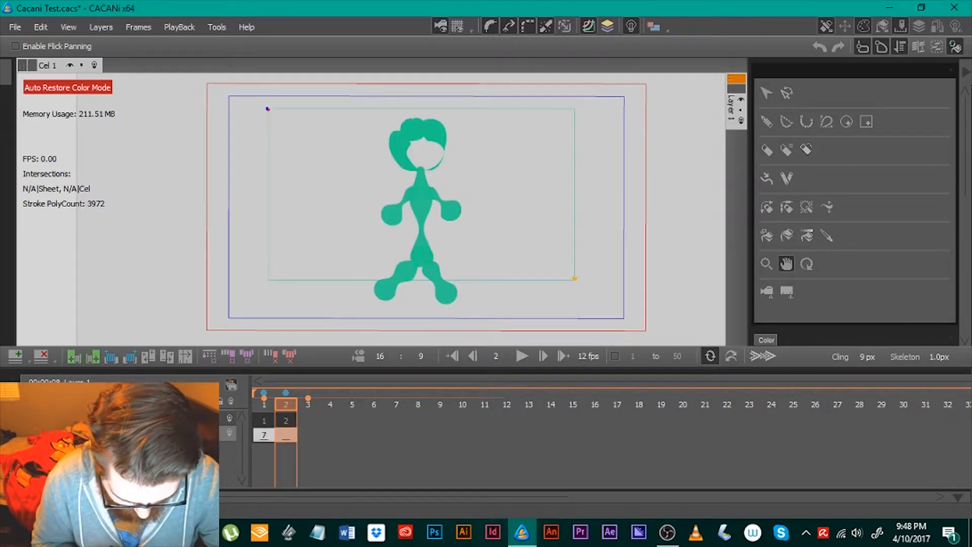
pyautogui.click(266, 435)
pyautogui.click(287, 435)
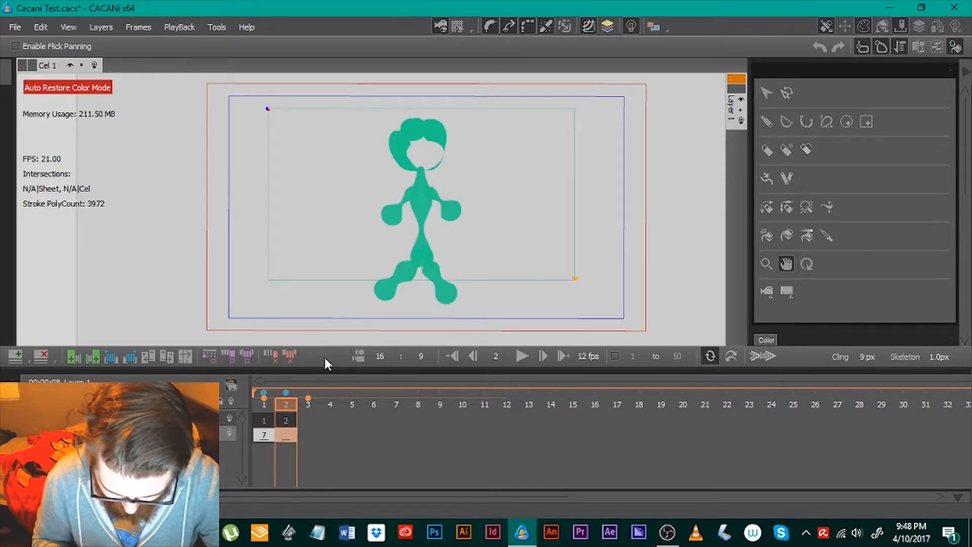
# Try to lasso-select the figure's green onion-skin image on frame 2 with the selection tool
pyautogui.moveTo(429, 211)
pyautogui.mouseDown()
pyautogui.moveTo(441, 219)
pyautogui.moveTo(426, 212)
pyautogui.mouseUp()
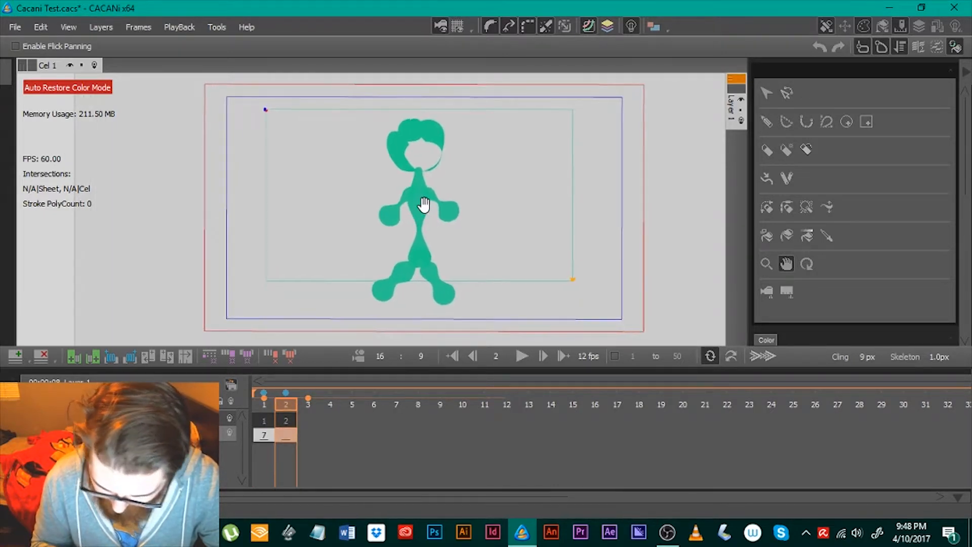
pyautogui.click(771, 99)
pyautogui.moveTo(360, 123)
pyautogui.mouseDown()
pyautogui.moveTo(403, 197)
pyautogui.moveTo(521, 319)
pyautogui.moveTo(481, 306)
pyautogui.moveTo(336, 155)
pyautogui.moveTo(413, 352)
pyautogui.mouseUp()
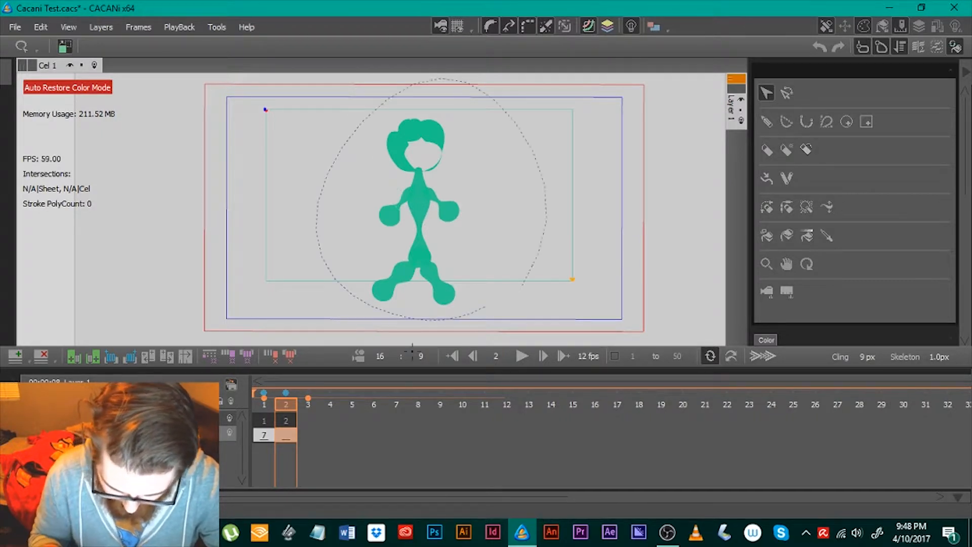
pyautogui.moveTo(266, 109); pyautogui.dragTo(334, 152)
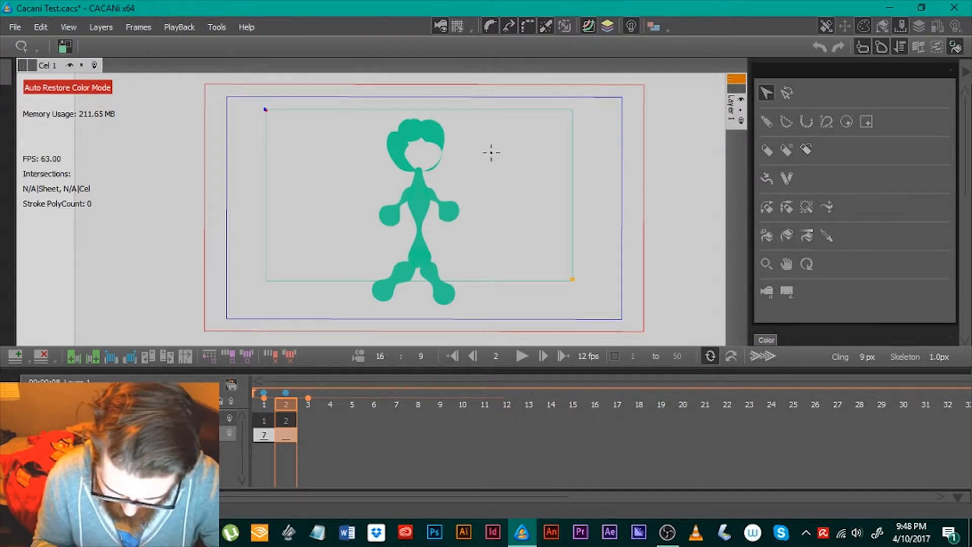
pyautogui.moveTo(491, 153)
pyautogui.mouseDown()
pyautogui.moveTo(495, 230)
pyautogui.moveTo(494, 203)
pyautogui.mouseUp()
# Copy the whole figure from frame 1 into frame 2 and move the copy to the right of the original
pyautogui.click(268, 436)
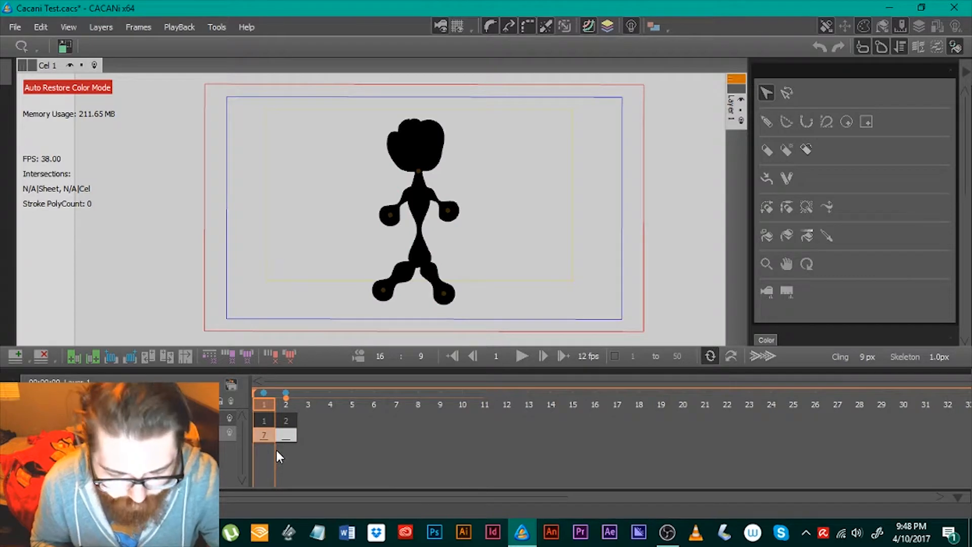
pyautogui.hotkey('ctrl', 'a')
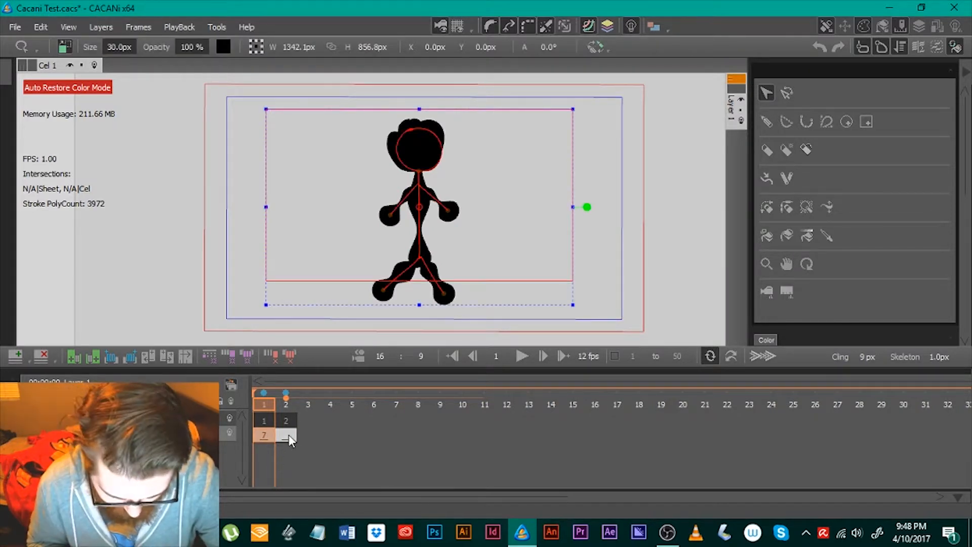
pyautogui.click(288, 436)
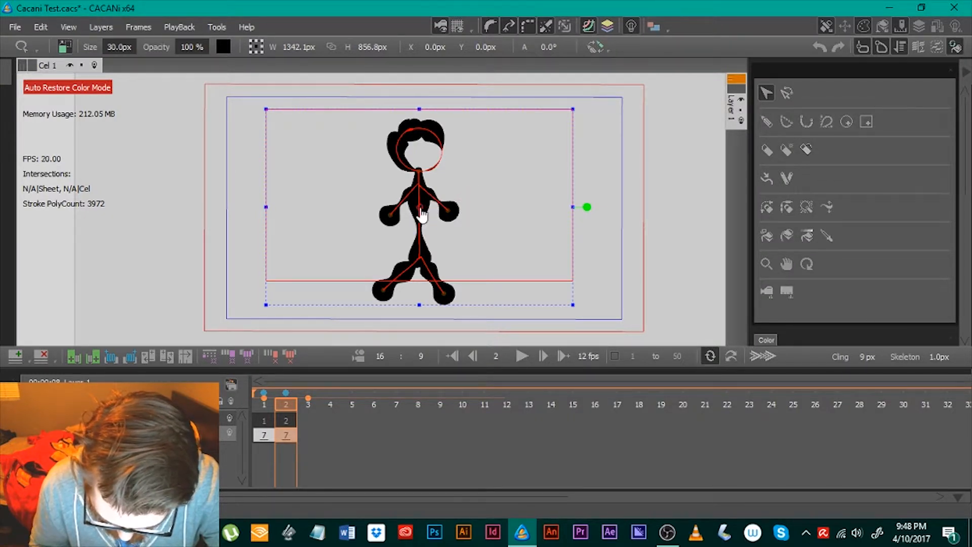
pyautogui.moveTo(428, 209); pyautogui.dragTo(516, 191)
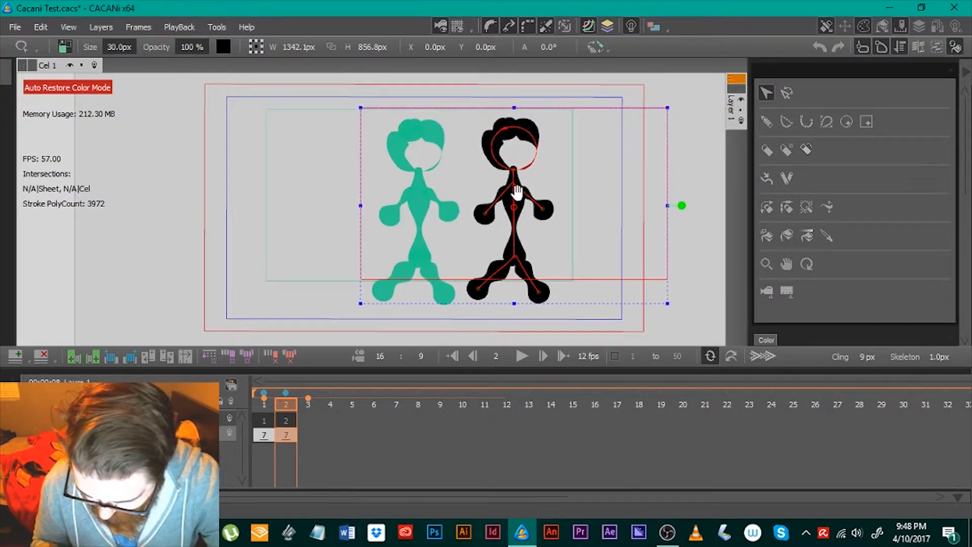
# On frame 2, reshape the figure's arm strokes so the left hand is raised and the right hand hangs lower
pyautogui.click(787, 176)
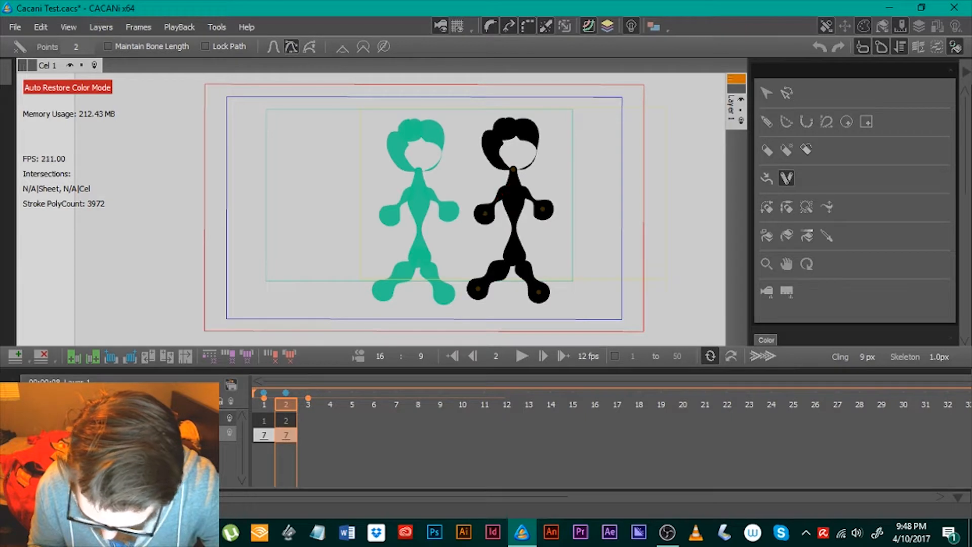
pyautogui.click(786, 92)
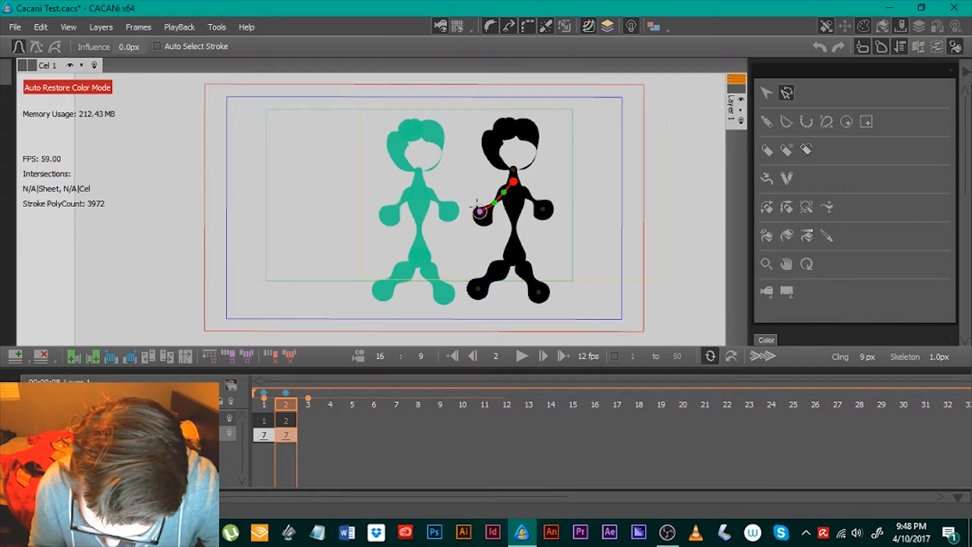
pyautogui.moveTo(479, 209); pyautogui.dragTo(499, 178)
pyautogui.click(541, 212)
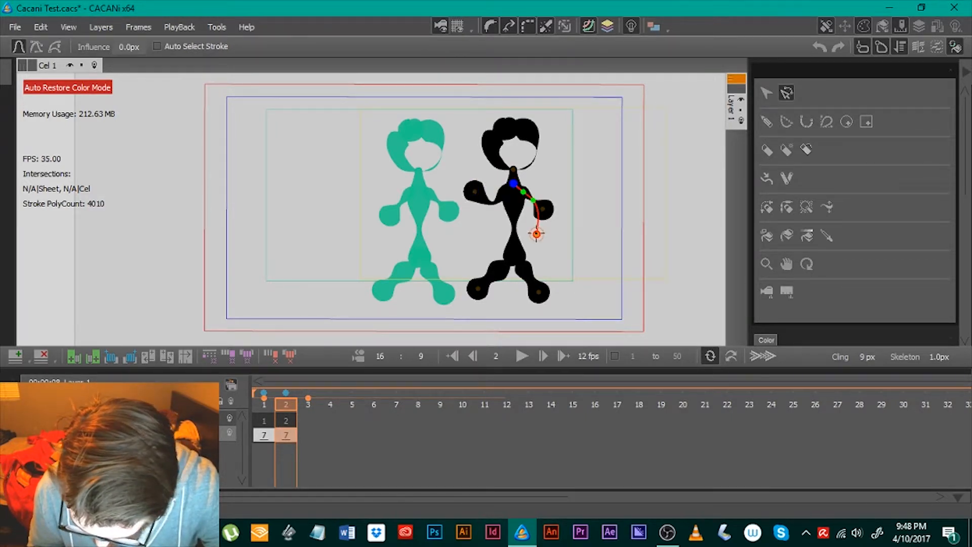
pyautogui.moveTo(536, 233); pyautogui.dragTo(537, 208)
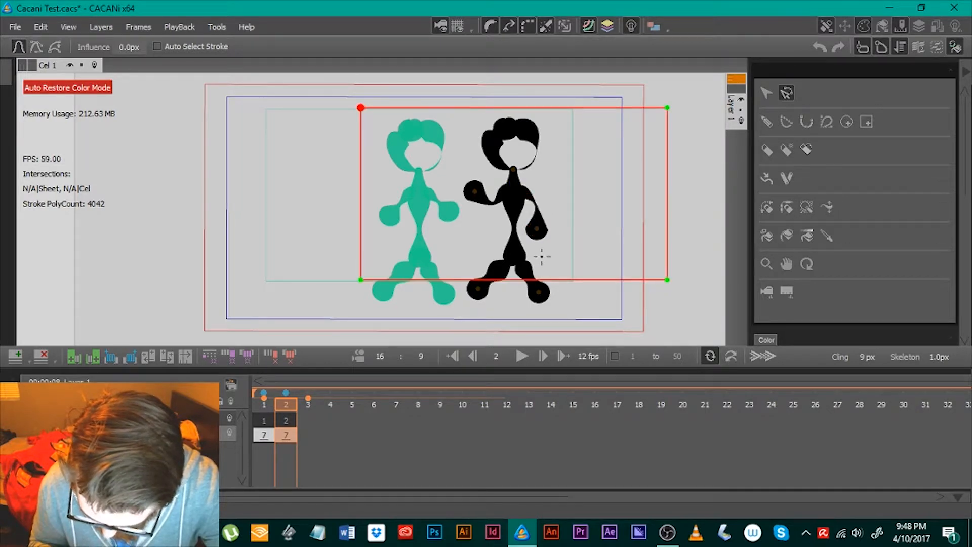
# Bend the figure's right leg at the knee and swing the left leg across, stretched forward to the right
pyautogui.click(523, 267)
pyautogui.moveTo(535, 252); pyautogui.dragTo(544, 288)
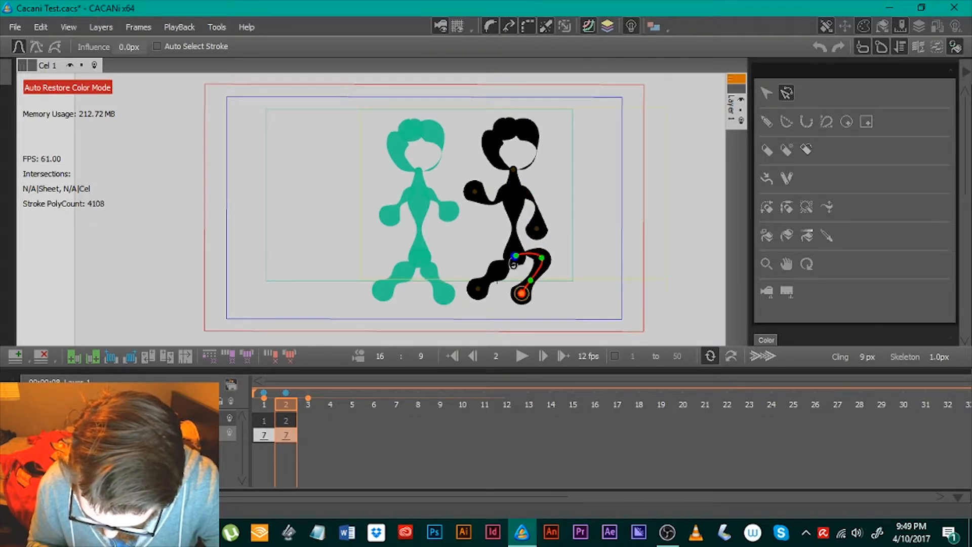
pyautogui.click(487, 287)
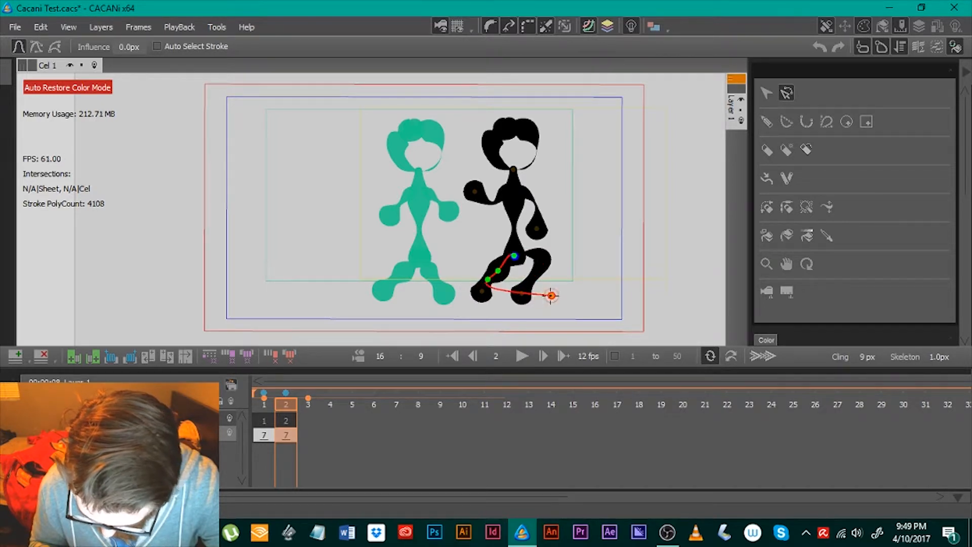
pyautogui.moveTo(551, 295); pyautogui.dragTo(547, 299)
pyautogui.moveTo(488, 279); pyautogui.dragTo(567, 253)
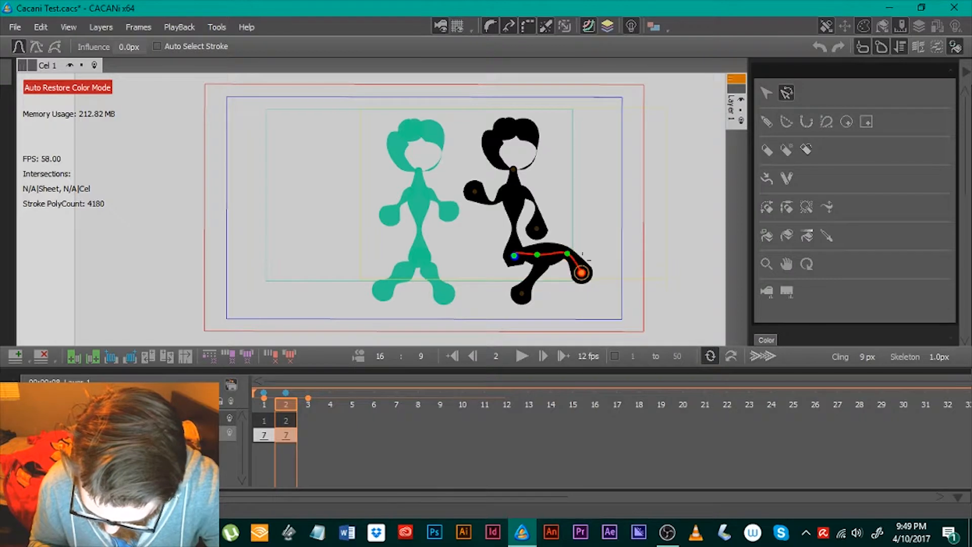
# Stretch the figure's other leg backward to the left, with the knee bent and the foot raised behind
pyautogui.click(519, 296)
pyautogui.moveTo(506, 300); pyautogui.dragTo(481, 309)
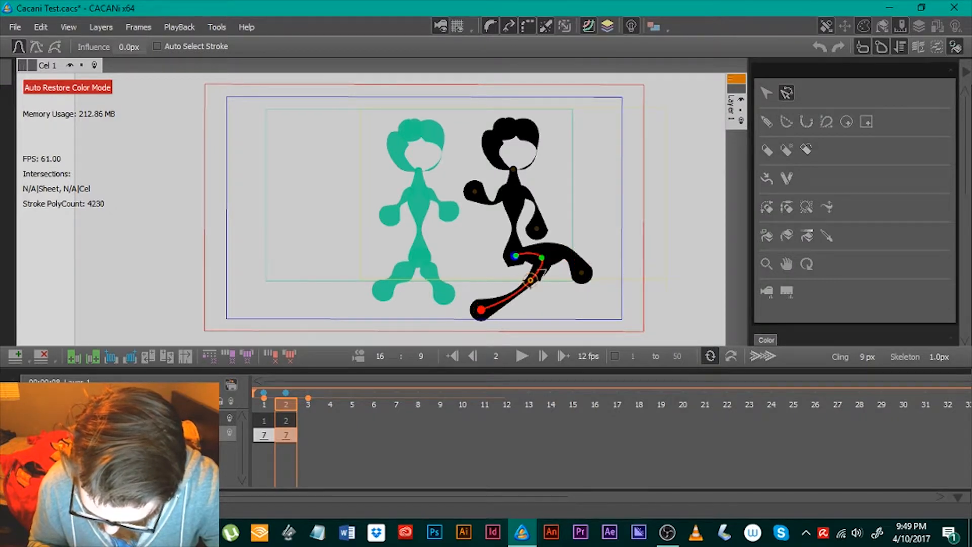
pyautogui.moveTo(531, 280); pyautogui.dragTo(477, 288)
pyautogui.moveTo(541, 258); pyautogui.dragTo(443, 255)
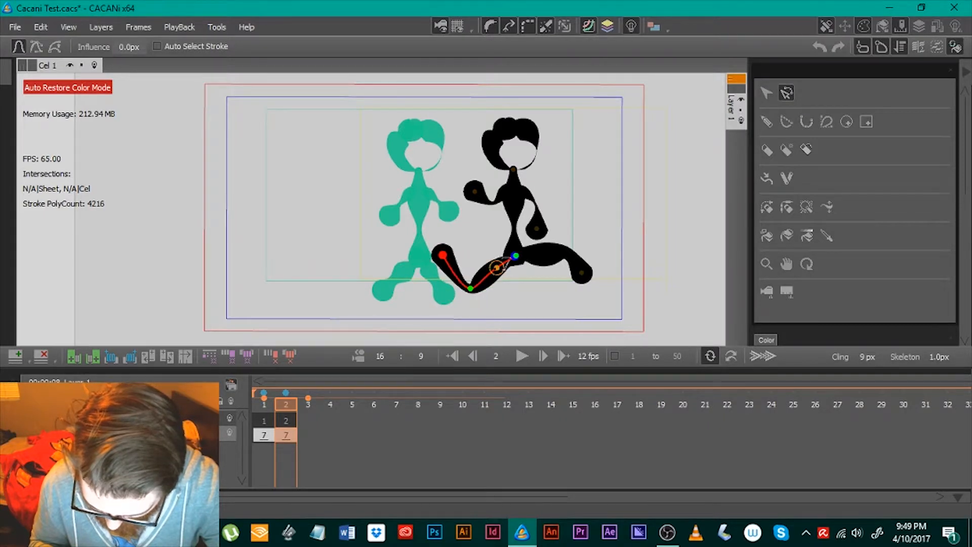
pyautogui.moveTo(496, 267); pyautogui.dragTo(506, 262)
pyautogui.moveTo(471, 289); pyautogui.dragTo(480, 280)
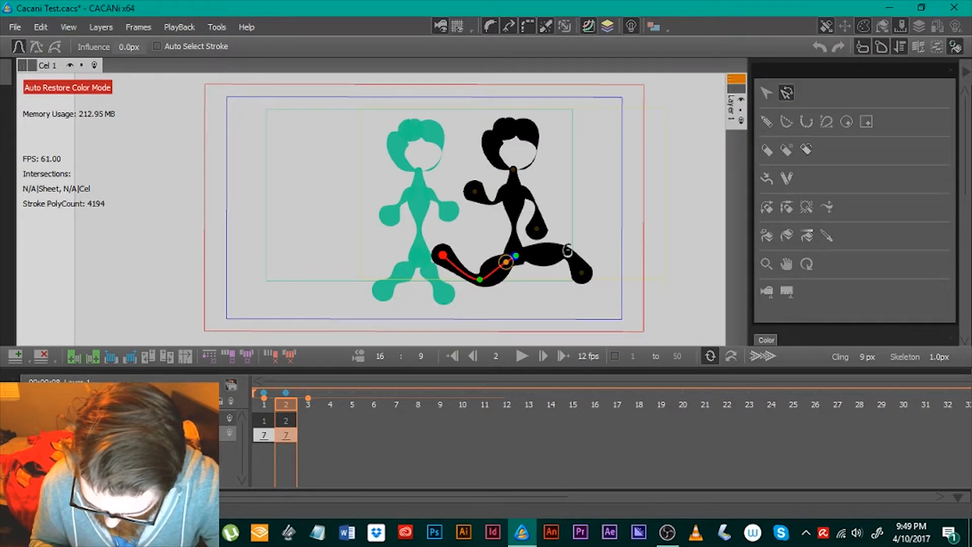
pyautogui.click(567, 250)
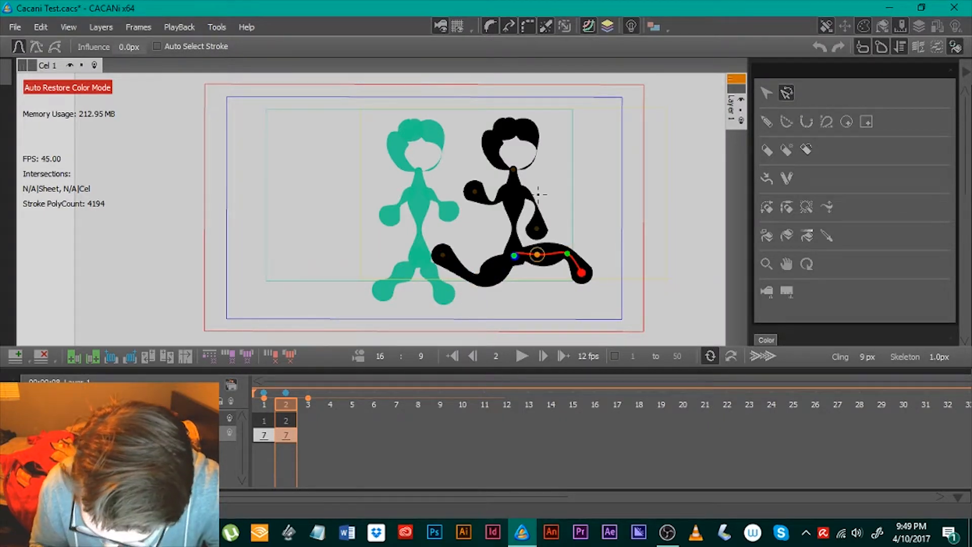
# Pose the arms for running: raise the right hand beside the head and lower the left hand, with both elbows bent outward
pyautogui.click(538, 223)
pyautogui.moveTo(539, 226); pyautogui.dragTo(556, 154)
pyautogui.click(476, 192)
pyautogui.moveTo(475, 191); pyautogui.dragTo(493, 225)
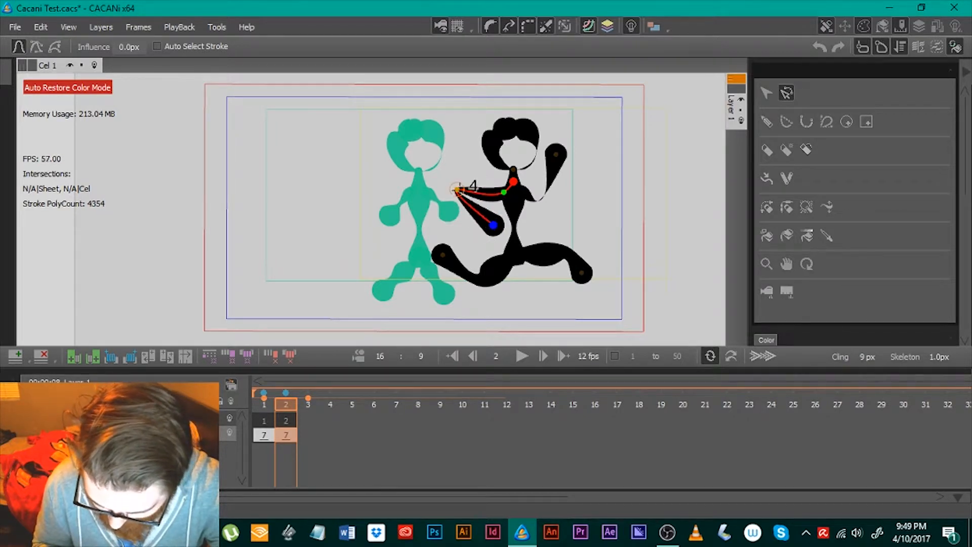
pyautogui.moveTo(457, 189)
pyautogui.mouseDown()
pyautogui.moveTo(485, 200)
pyautogui.moveTo(466, 179)
pyautogui.mouseUp()
pyautogui.moveTo(493, 226); pyautogui.dragTo(460, 214)
pyautogui.click(542, 197)
pyautogui.moveTo(544, 198); pyautogui.dragTo(562, 198)
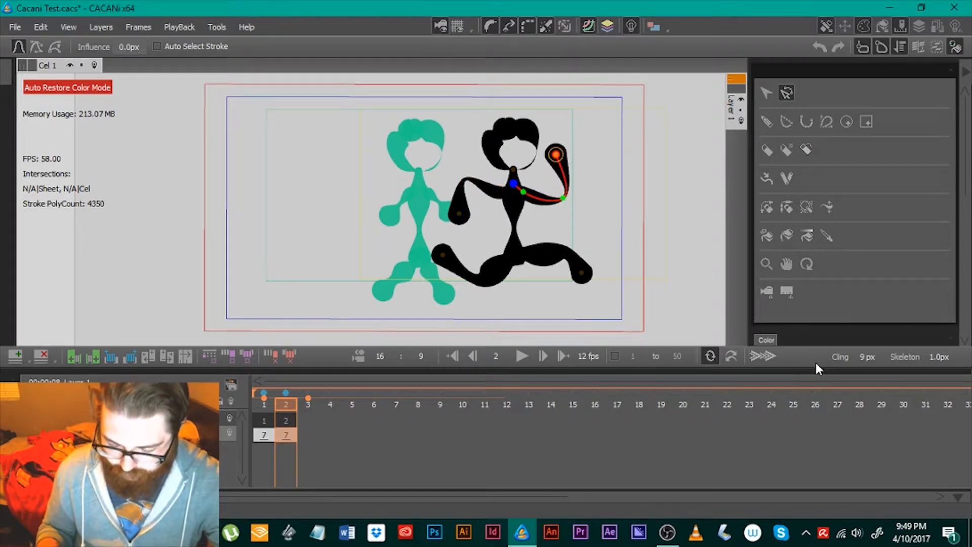
# Compare frames 1 and 2, and on frame 1 move the whole standing figure to the camera frame's left side
pyautogui.click(263, 435)
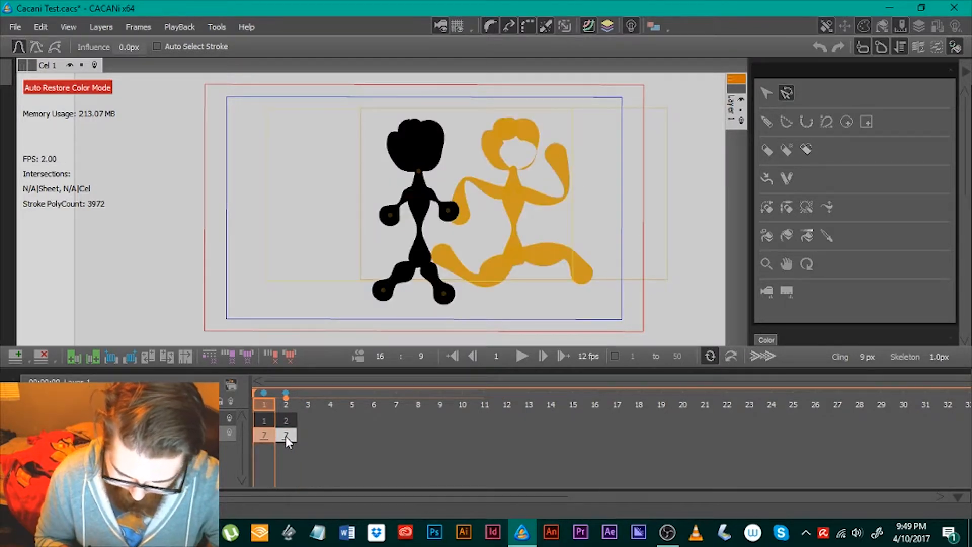
pyautogui.click(286, 436)
pyautogui.click(268, 435)
pyautogui.click(285, 435)
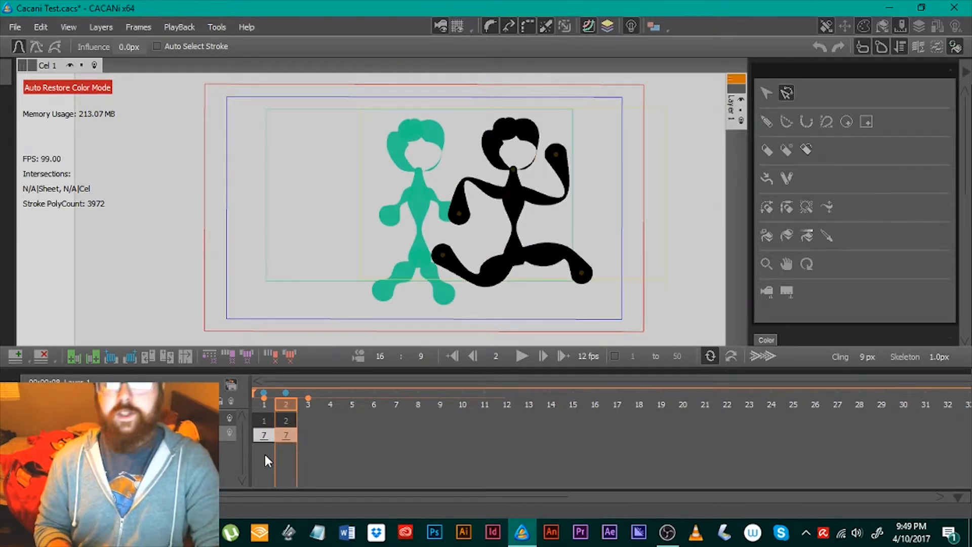
pyautogui.click(267, 436)
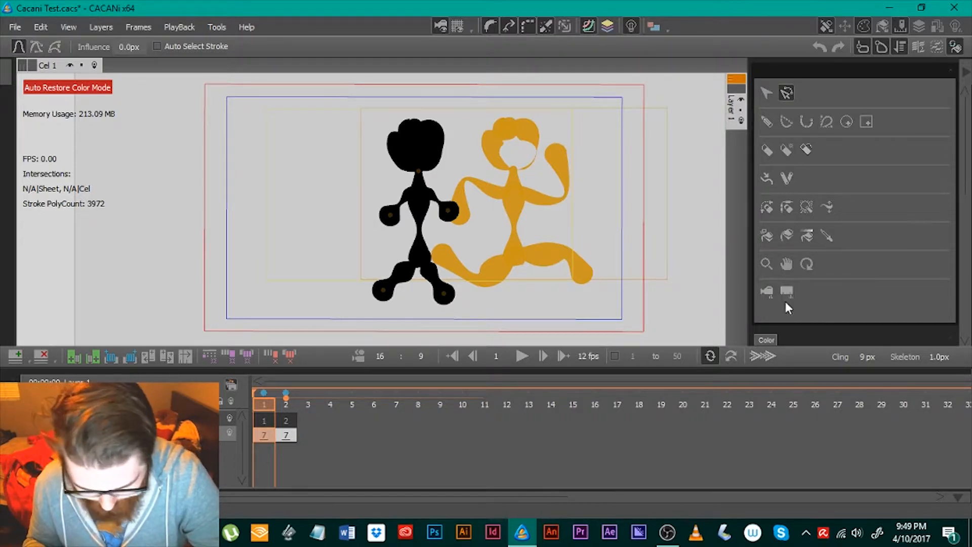
pyautogui.click(786, 264)
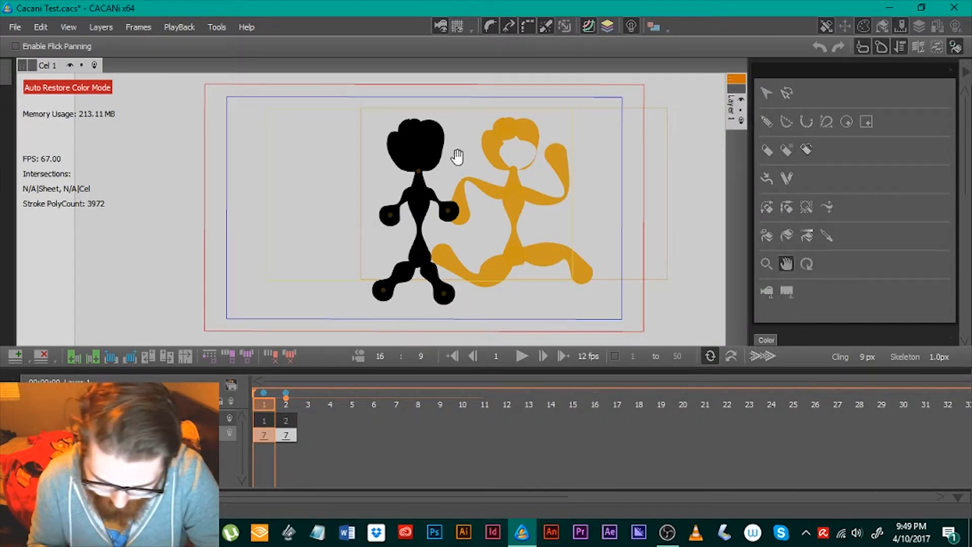
pyautogui.moveTo(458, 154)
pyautogui.mouseDown()
pyautogui.moveTo(329, 147)
pyautogui.moveTo(488, 153)
pyautogui.moveTo(429, 144)
pyautogui.mouseUp()
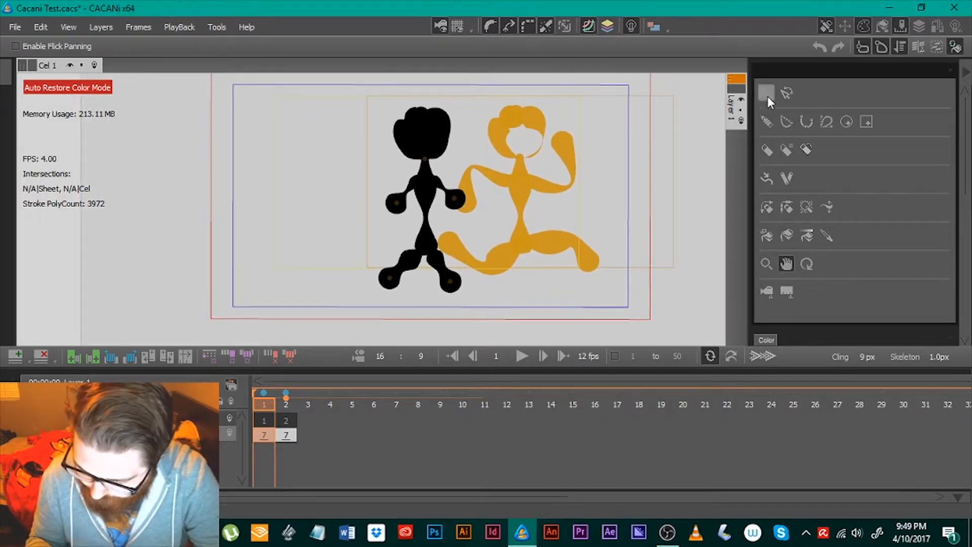
pyautogui.click(767, 95)
pyautogui.moveTo(525, 152)
pyautogui.mouseDown()
pyautogui.moveTo(333, 134)
pyautogui.moveTo(420, 74)
pyautogui.mouseUp()
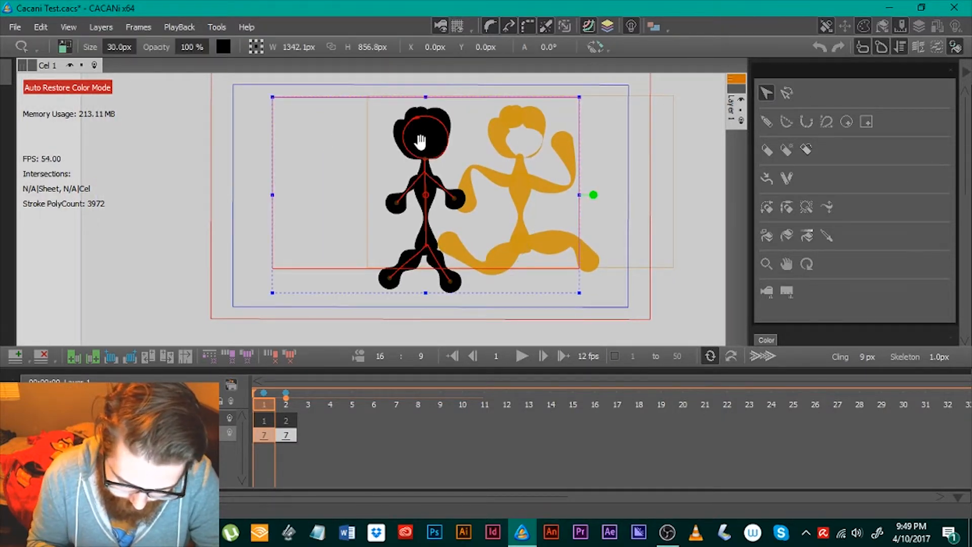
pyautogui.moveTo(421, 142); pyautogui.dragTo(286, 139)
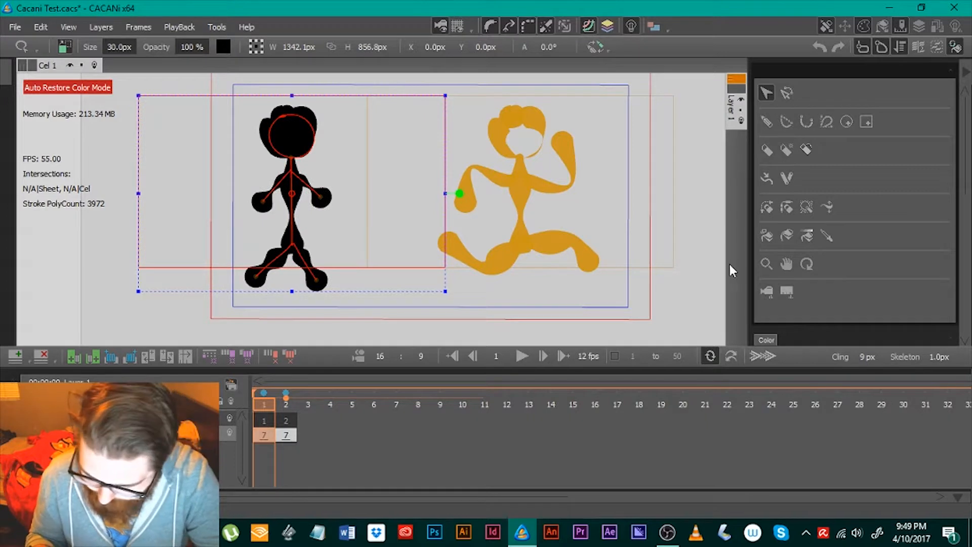
# On frame 2, select the whole running figure, move it left closer to the standing figure, and deselect it
pyautogui.click(296, 421)
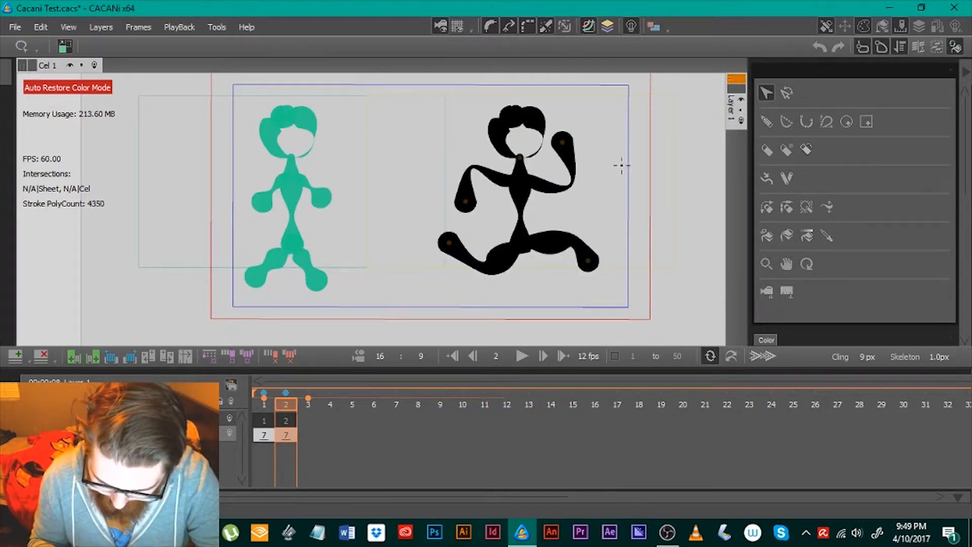
pyautogui.moveTo(442, 121); pyautogui.dragTo(572, 104)
pyautogui.moveTo(519, 140); pyautogui.dragTo(429, 141)
pyautogui.click(699, 216)
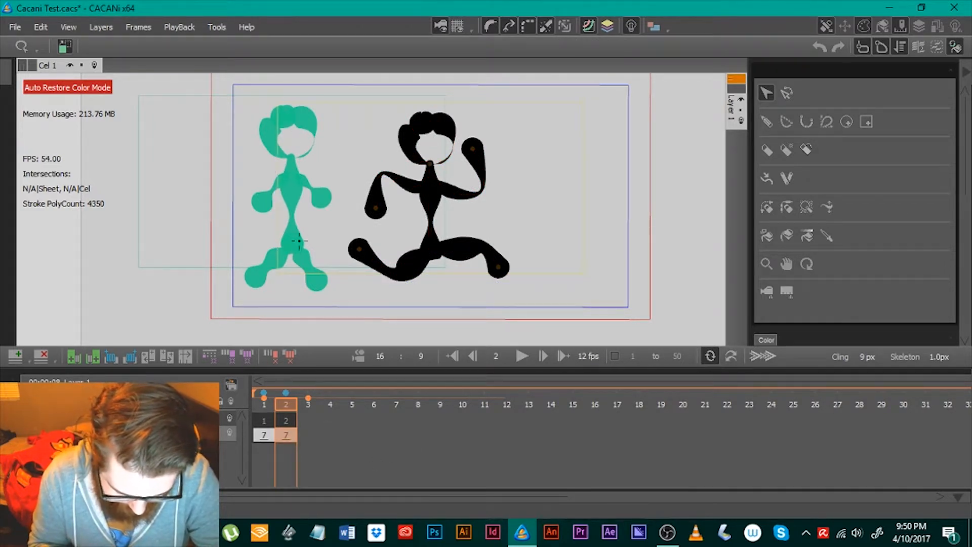
# Flip repeatedly between frames 1 and 2 to examine the movement from the standing to the running pose
pyautogui.click(267, 434)
pyautogui.click(286, 435)
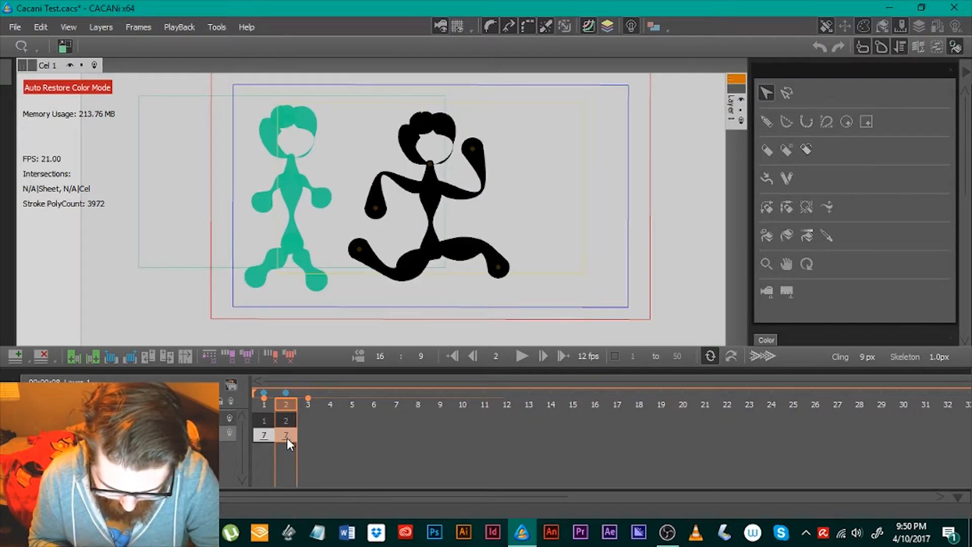
pyautogui.click(269, 433)
pyautogui.click(285, 434)
pyautogui.click(267, 434)
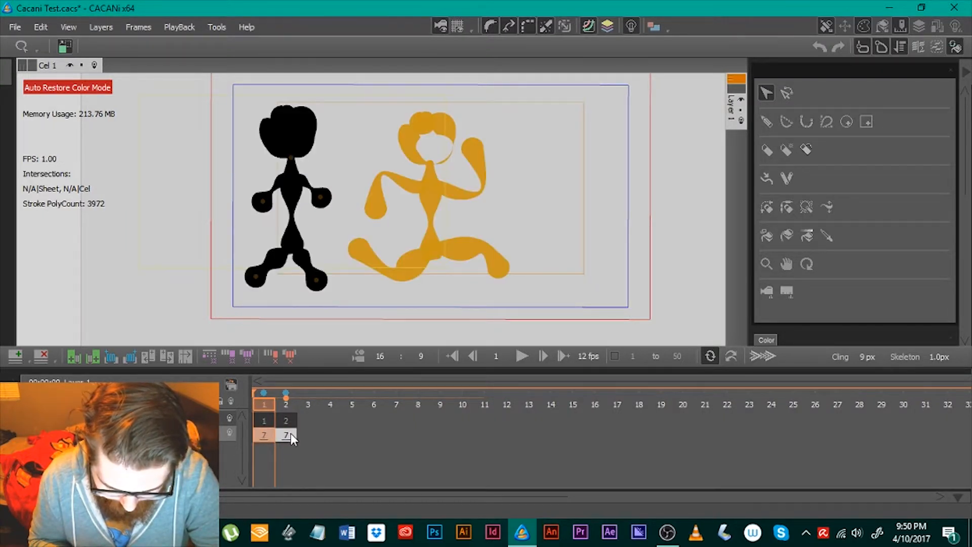
pyautogui.click(291, 433)
pyautogui.click(267, 434)
pyautogui.click(287, 432)
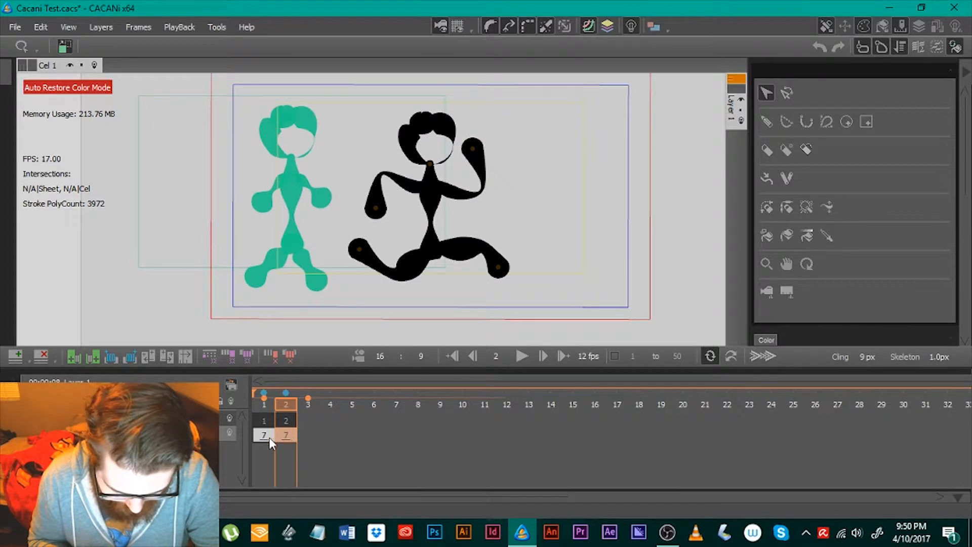
pyautogui.click(269, 436)
pyautogui.click(289, 433)
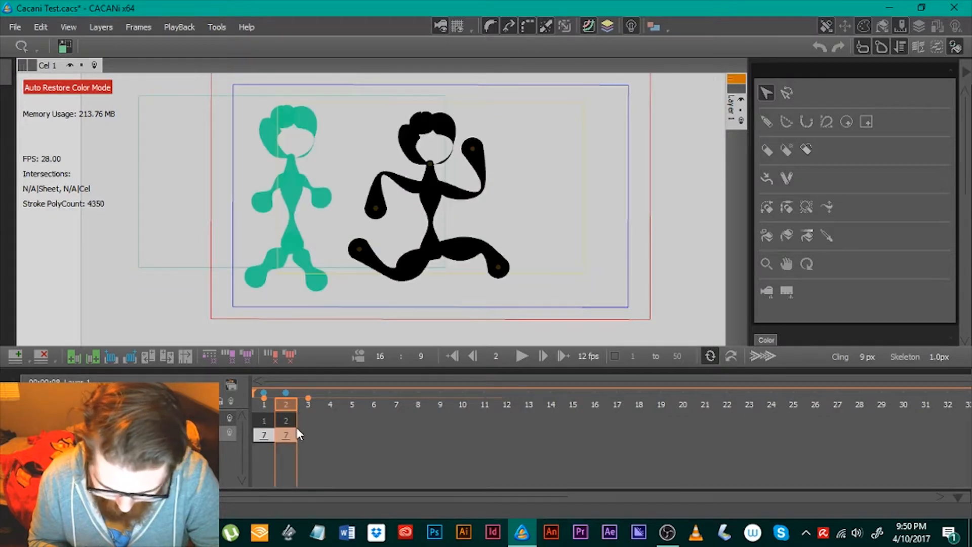
# Fill the running figure's face on frame 2 with black and compare it with frame 1
pyautogui.click(766, 235)
pyautogui.click(434, 146)
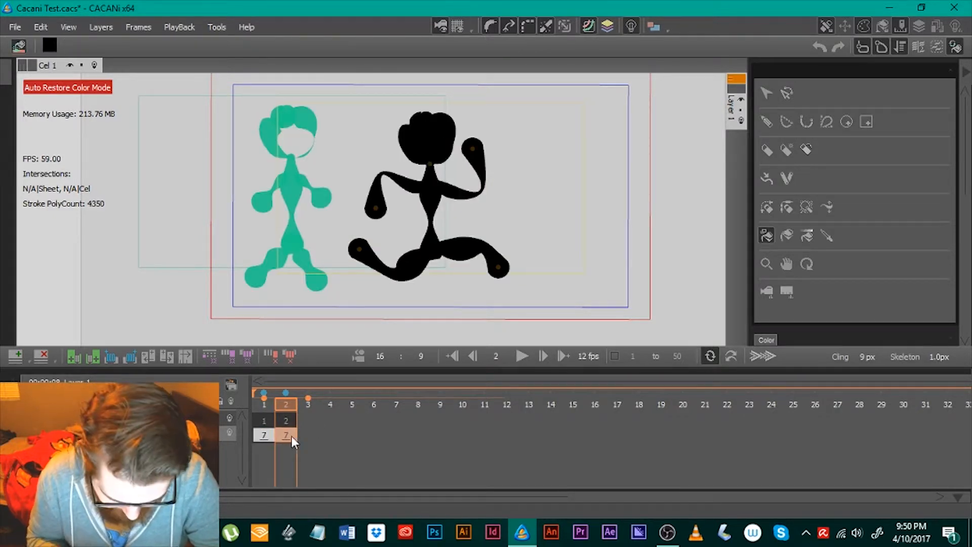
pyautogui.click(268, 434)
pyautogui.click(291, 436)
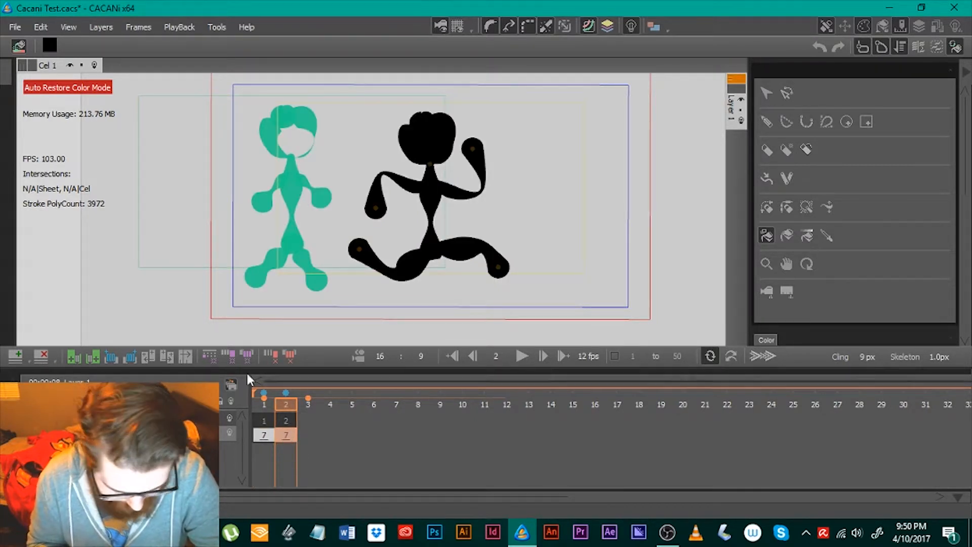
# Add a third key frame after frame 2, paste the copied standing figure into it, and undo the paste
pyautogui.click(94, 355)
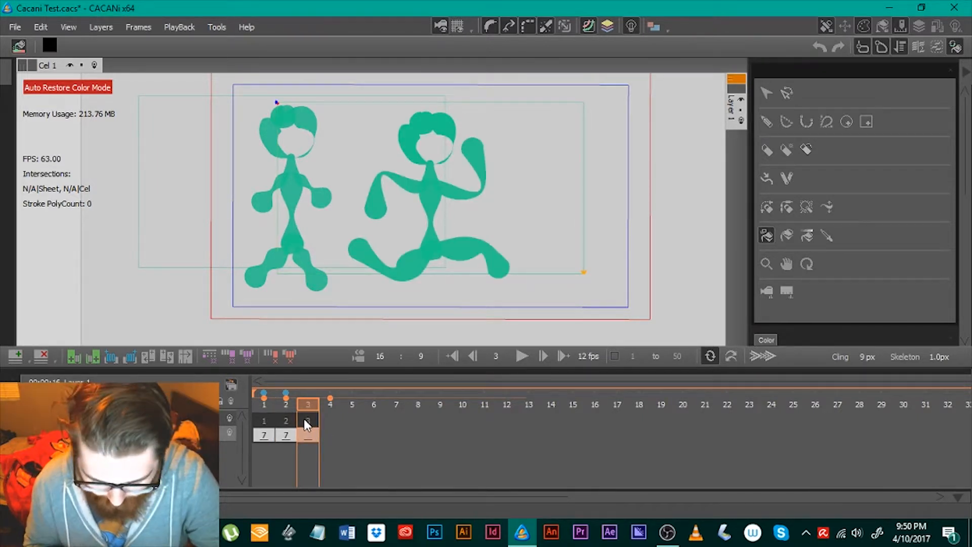
pyautogui.hotkey('ctrl', 'v')
pyautogui.click(434, 185)
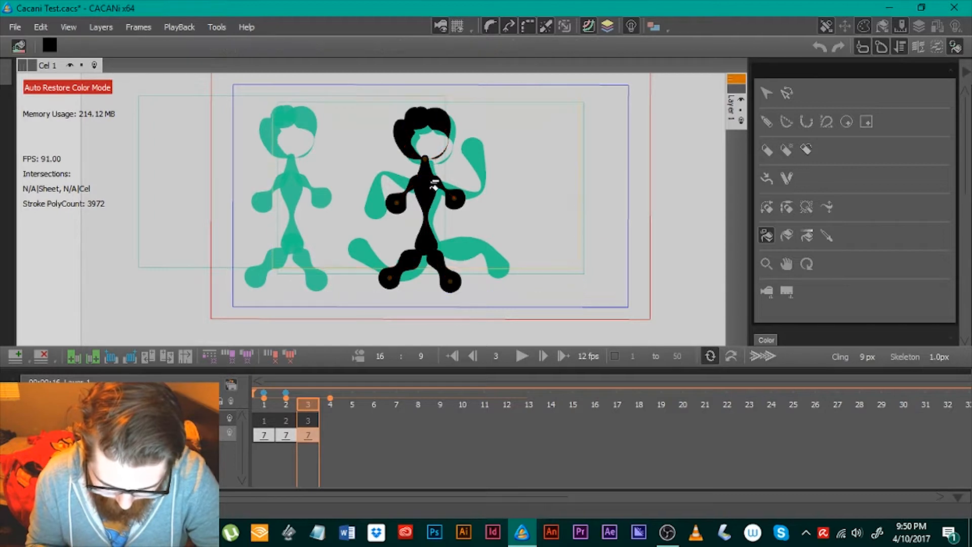
pyautogui.hotkey('ctrl', 'z')
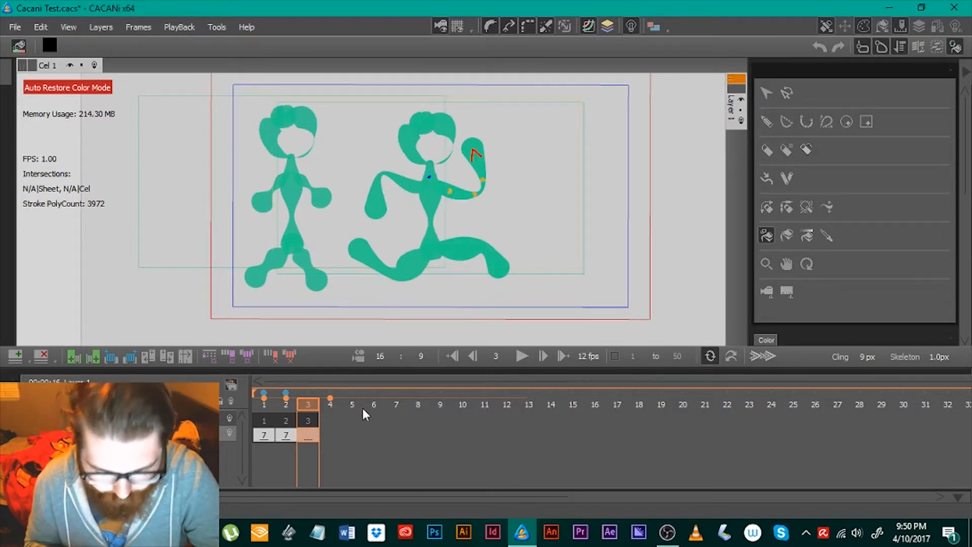
# Copy the whole running figure from frame 2, paste it into frame 3, and move the copy right, clear of the original
pyautogui.click(287, 434)
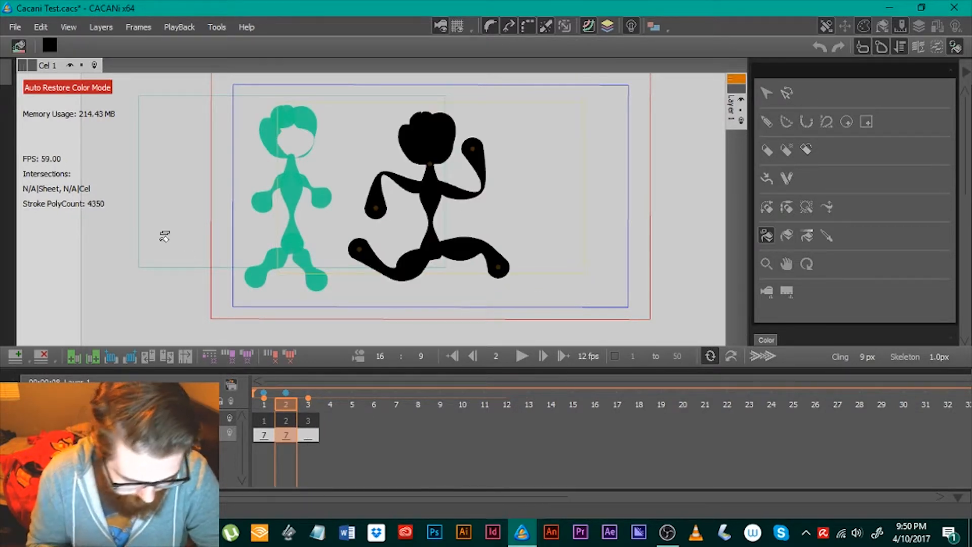
pyautogui.click(766, 94)
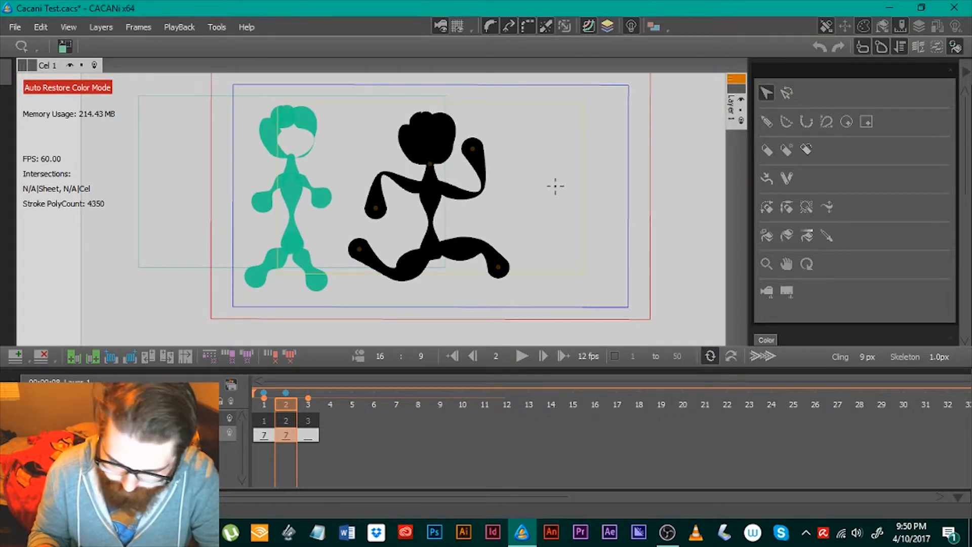
pyautogui.moveTo(556, 186)
pyautogui.mouseDown()
pyautogui.moveTo(337, 304)
pyautogui.moveTo(506, 303)
pyautogui.mouseUp()
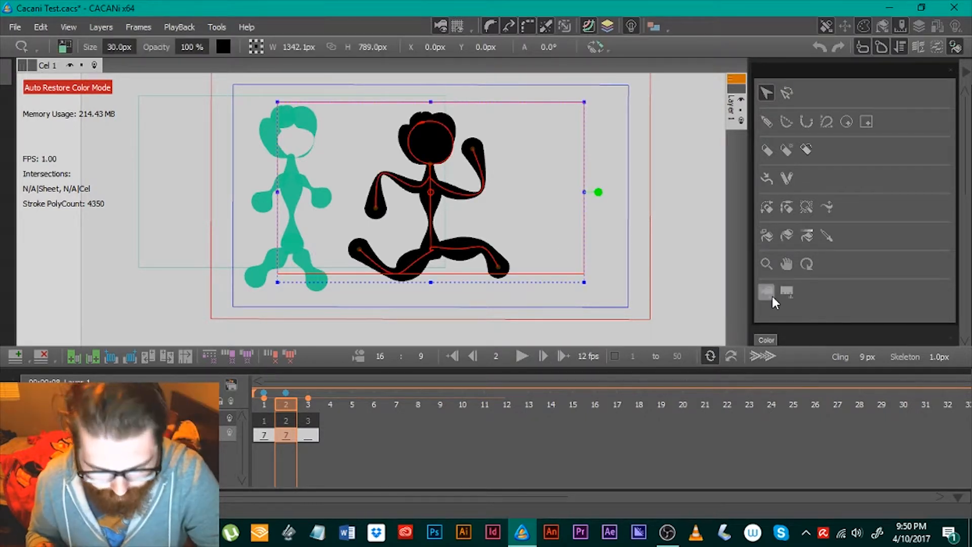
pyautogui.hotkey('ctrl', 'c')
pyautogui.click(312, 435)
pyautogui.hotkey('ctrl', 'v')
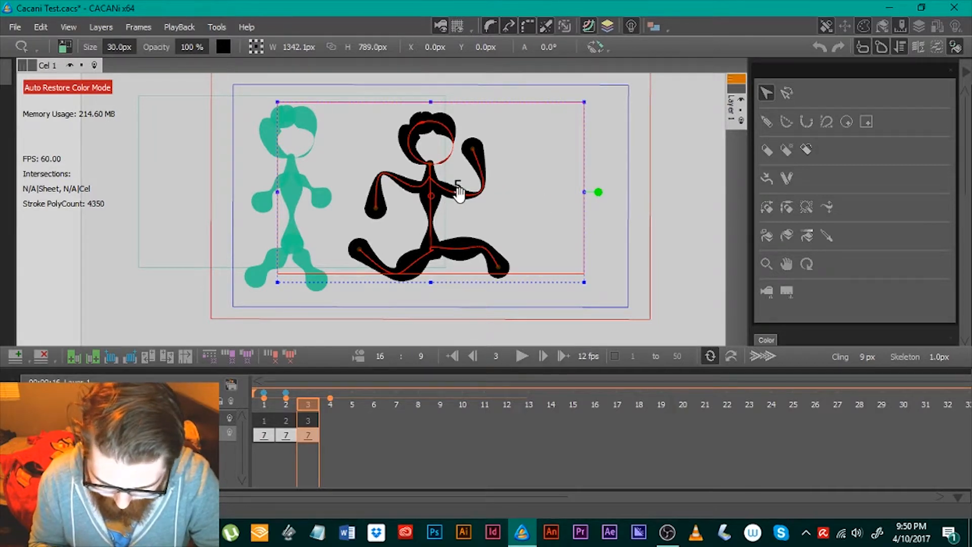
pyautogui.moveTo(478, 187); pyautogui.dragTo(599, 149)
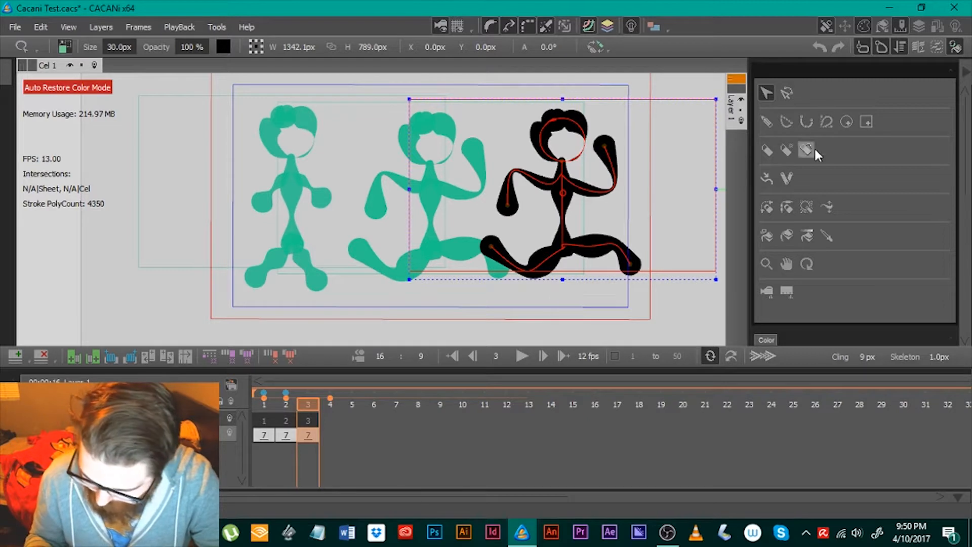
# On frame 3, reshape the legs so the front leg's foot swings back and down and the rear leg's foot reaches forward
pyautogui.click(788, 91)
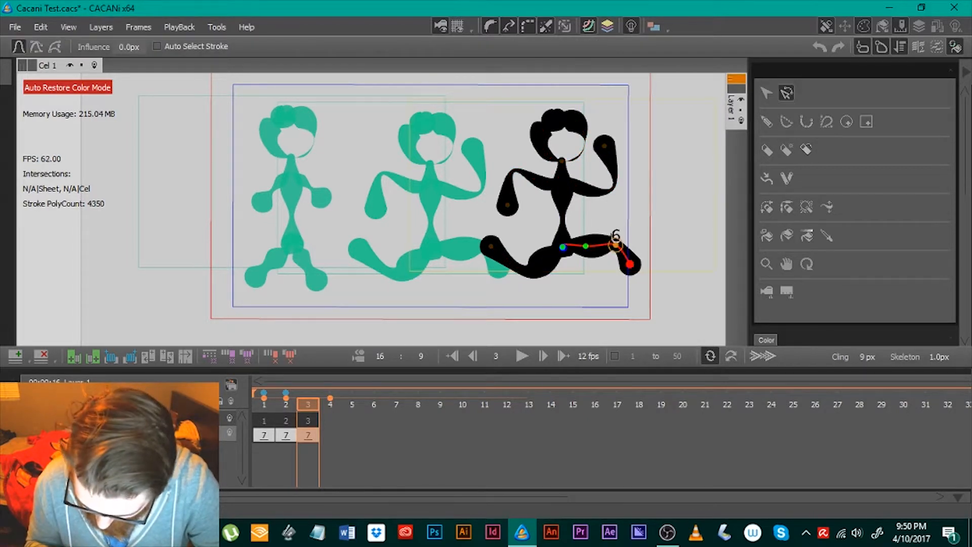
pyautogui.moveTo(616, 254); pyautogui.dragTo(534, 302)
pyautogui.moveTo(581, 276); pyautogui.dragTo(564, 281)
pyautogui.moveTo(586, 246); pyautogui.dragTo(569, 271)
# Swap the arm positions on frame 3: reach the rear arm forward at waist height and bend the raised arm's elbow behind the torso
pyautogui.click(511, 205)
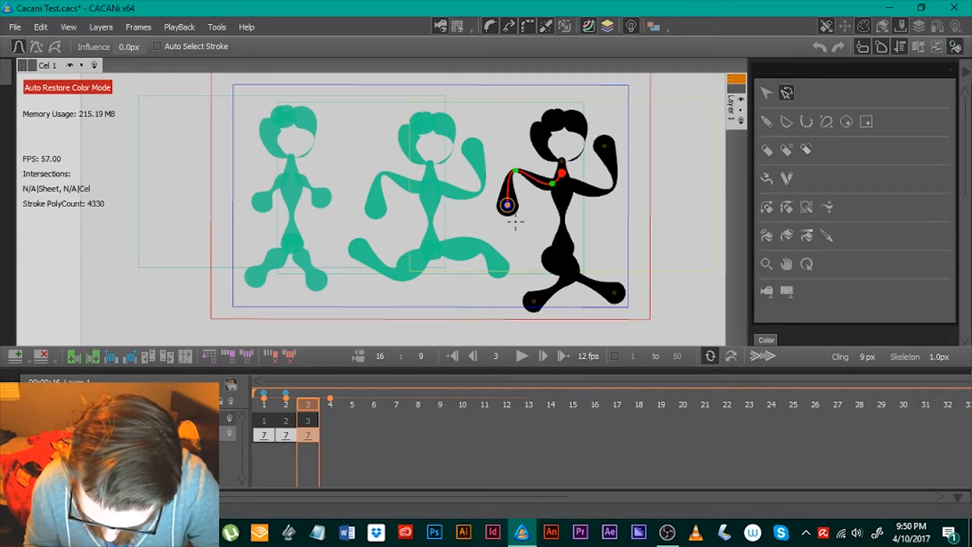
pyautogui.moveTo(508, 205)
pyautogui.mouseDown()
pyautogui.moveTo(597, 233)
pyautogui.moveTo(605, 224)
pyautogui.mouseUp()
pyautogui.moveTo(512, 168); pyautogui.dragTo(562, 208)
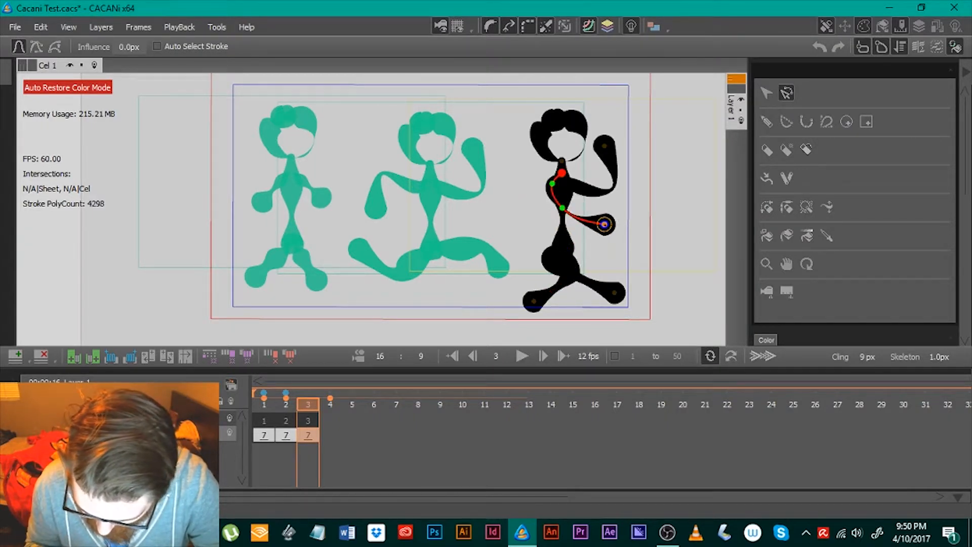
pyautogui.click(611, 188)
pyautogui.moveTo(611, 190); pyautogui.dragTo(541, 210)
pyautogui.moveTo(604, 146)
pyautogui.mouseDown()
pyautogui.moveTo(562, 227)
pyautogui.moveTo(533, 207)
pyautogui.mouseUp()
pyautogui.moveTo(571, 183); pyautogui.dragTo(554, 181)
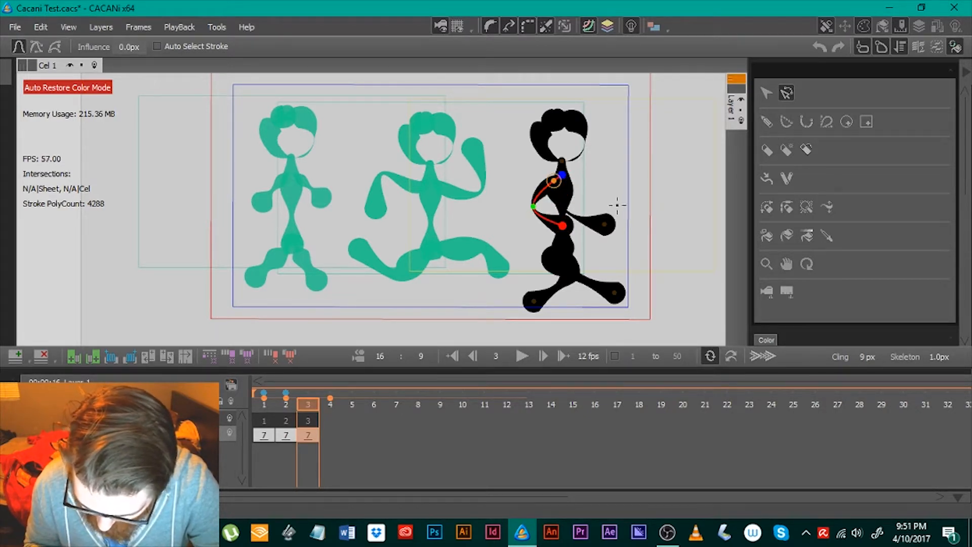
# Refine both legs' curves on frame 3, bending the back-swung leg's knee forward and drawing the other leg closer to the hip
pyautogui.click(590, 264)
pyautogui.moveTo(572, 271); pyautogui.dragTo(567, 290)
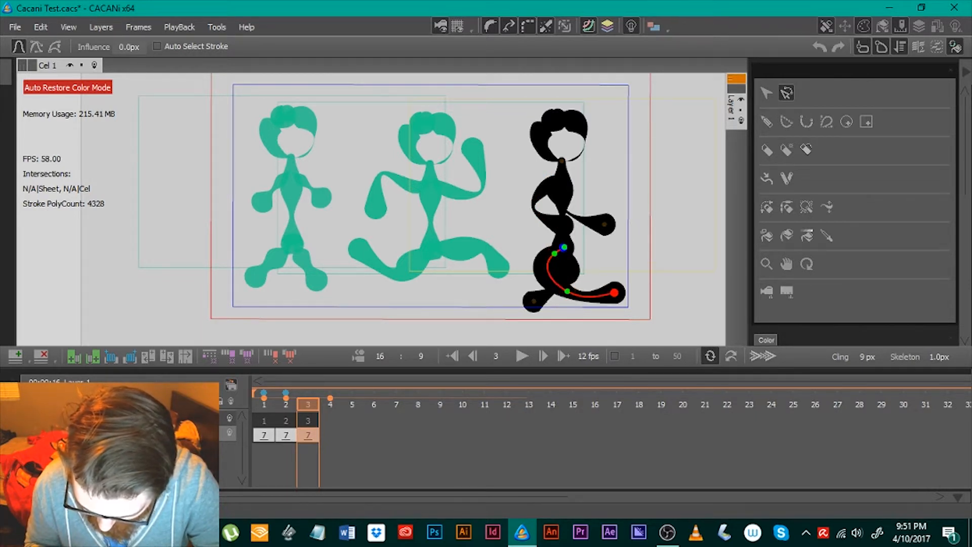
pyautogui.moveTo(569, 271); pyautogui.dragTo(588, 271)
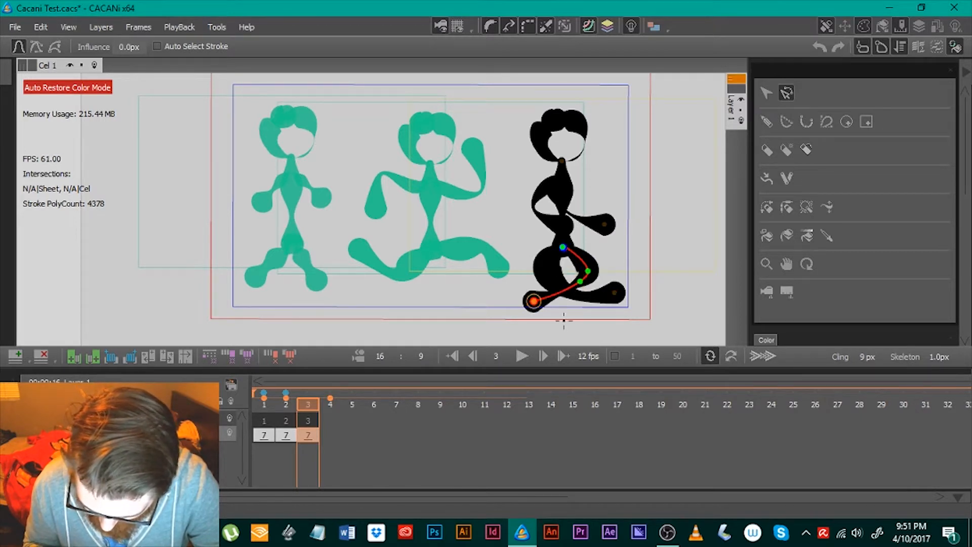
pyautogui.click(557, 255)
pyautogui.moveTo(565, 247)
pyautogui.mouseDown()
pyautogui.moveTo(586, 248)
pyautogui.moveTo(562, 248)
pyautogui.mouseUp()
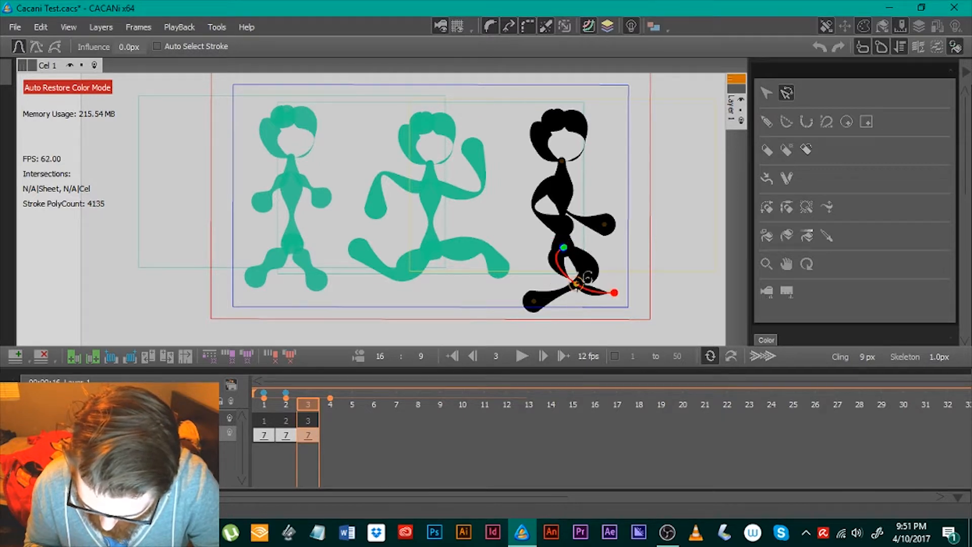
pyautogui.moveTo(577, 283)
pyautogui.mouseDown()
pyautogui.moveTo(584, 271)
pyautogui.moveTo(610, 304)
pyautogui.moveTo(630, 299)
pyautogui.moveTo(577, 284)
pyautogui.moveTo(573, 268)
pyautogui.moveTo(584, 263)
pyautogui.moveTo(574, 283)
pyautogui.mouseUp()
pyautogui.click(588, 271)
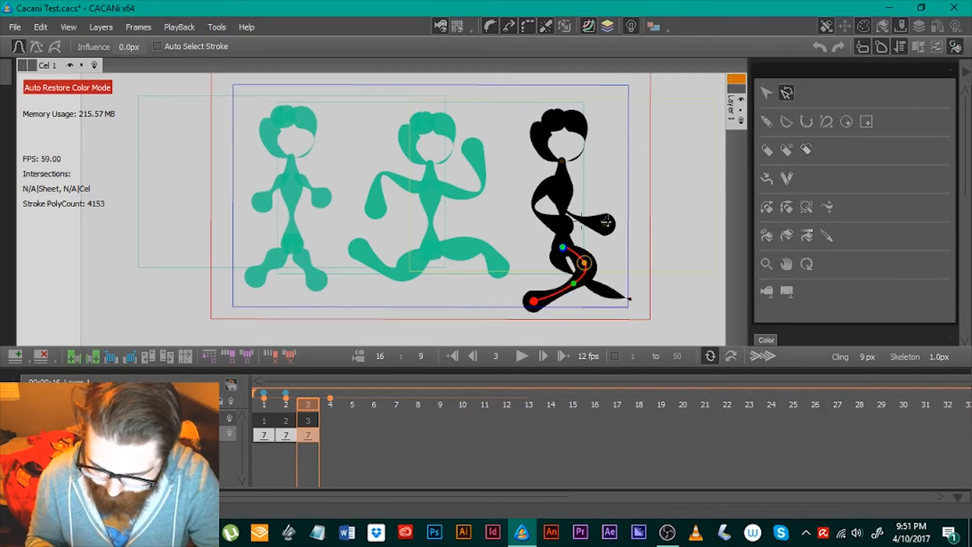
# Raise the elbow of the back-bent arm slightly on frame 3 and select the forward arm
pyautogui.click(563, 215)
pyautogui.click(528, 176)
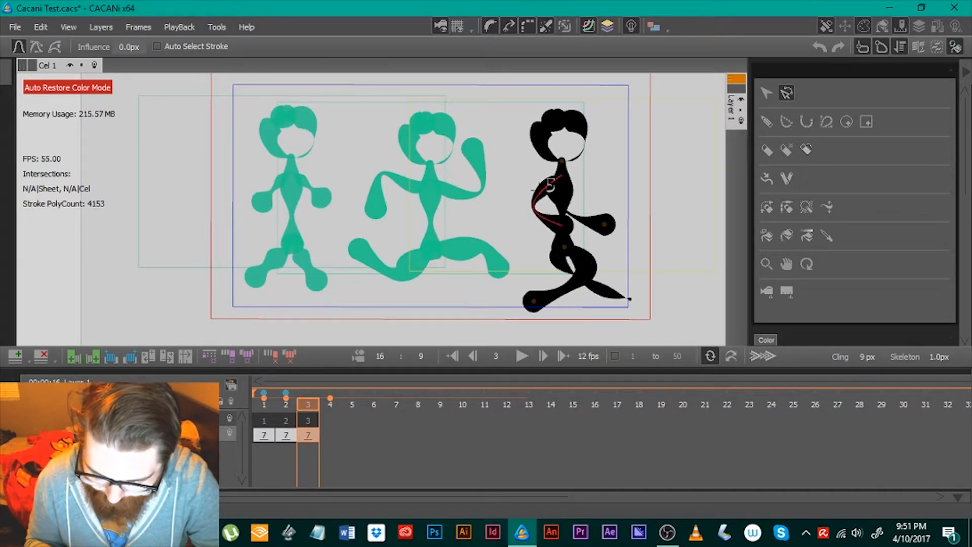
pyautogui.click(544, 187)
pyautogui.moveTo(534, 204); pyautogui.dragTo(533, 196)
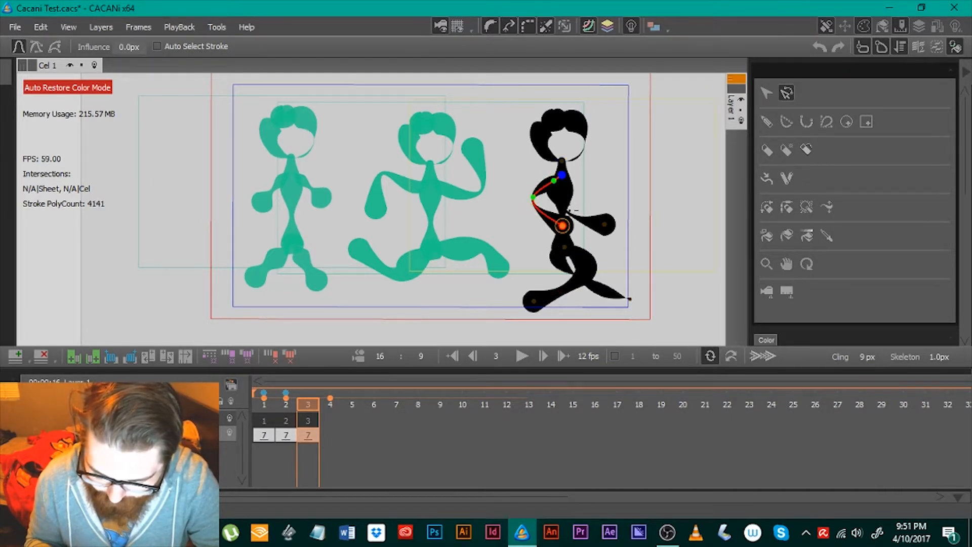
pyautogui.click(587, 227)
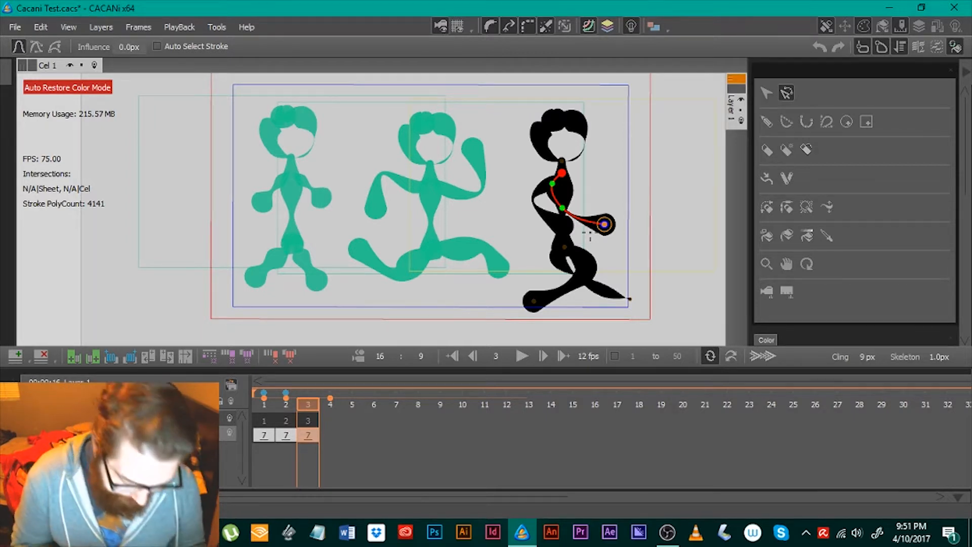
# Flip among frames 1, 2 and 3 to examine how the poses follow one another
pyautogui.click(284, 400)
pyautogui.click(263, 401)
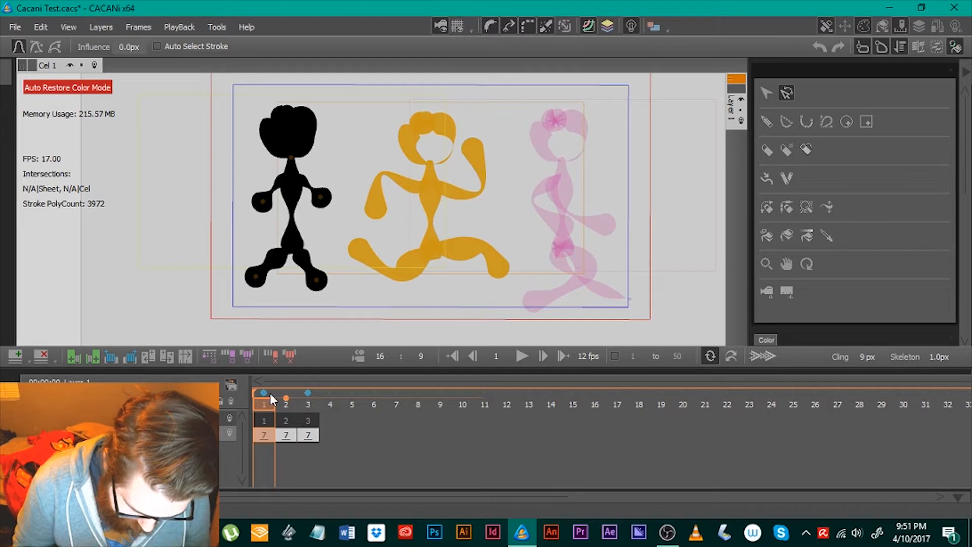
pyautogui.click(306, 394)
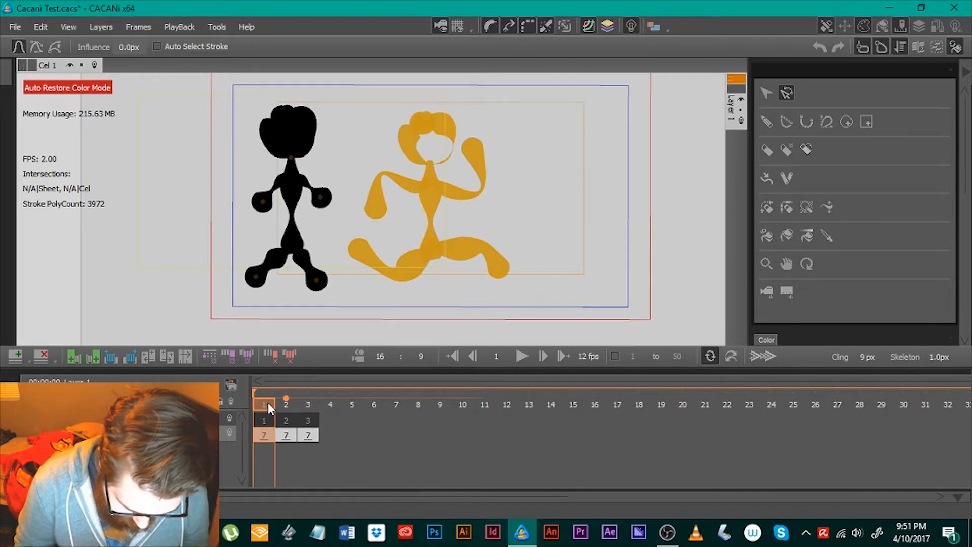
pyautogui.click(307, 405)
pyautogui.click(290, 406)
pyautogui.click(305, 413)
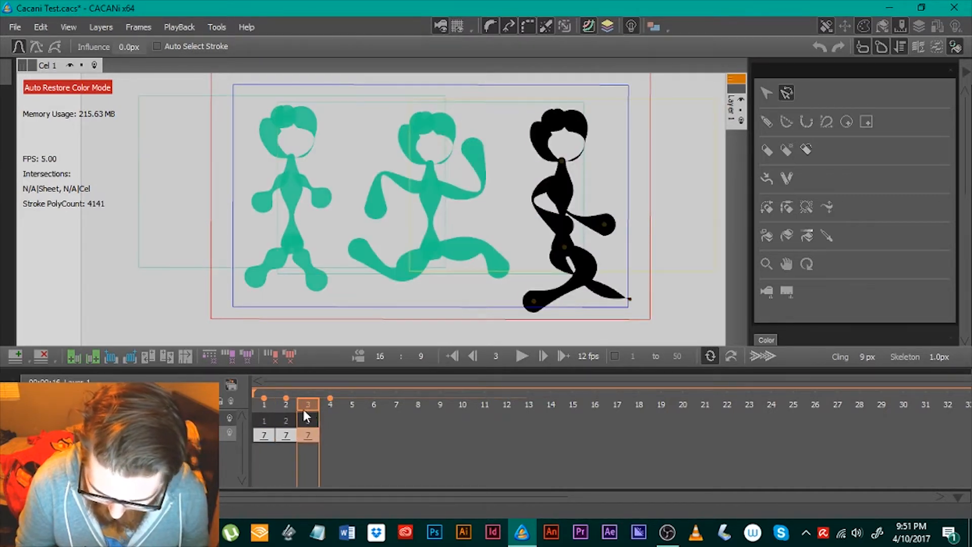
pyautogui.click(263, 413)
pyautogui.click(307, 413)
pyautogui.click(277, 414)
pyautogui.click(257, 414)
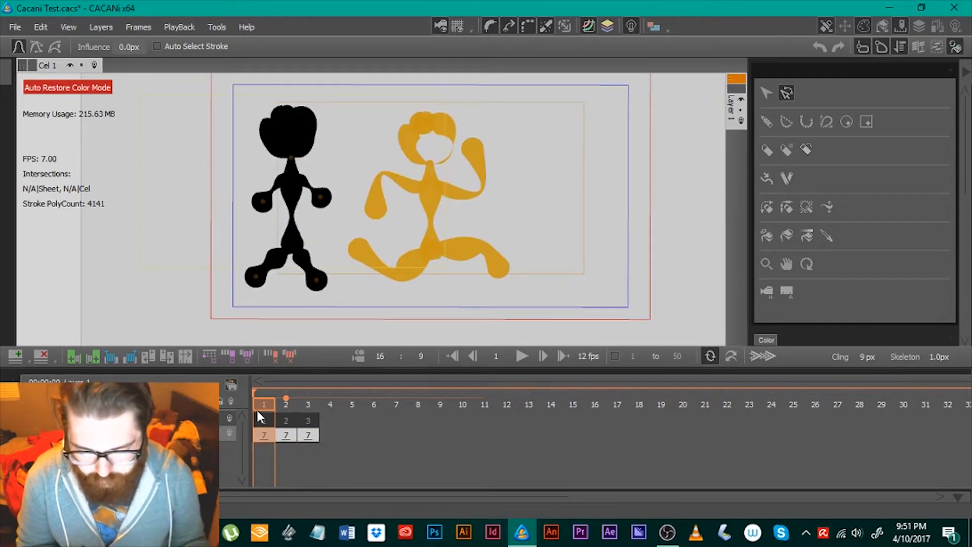
# Save the file and play the three-frame animation twice
pyautogui.hotkey('ctrl', 's')
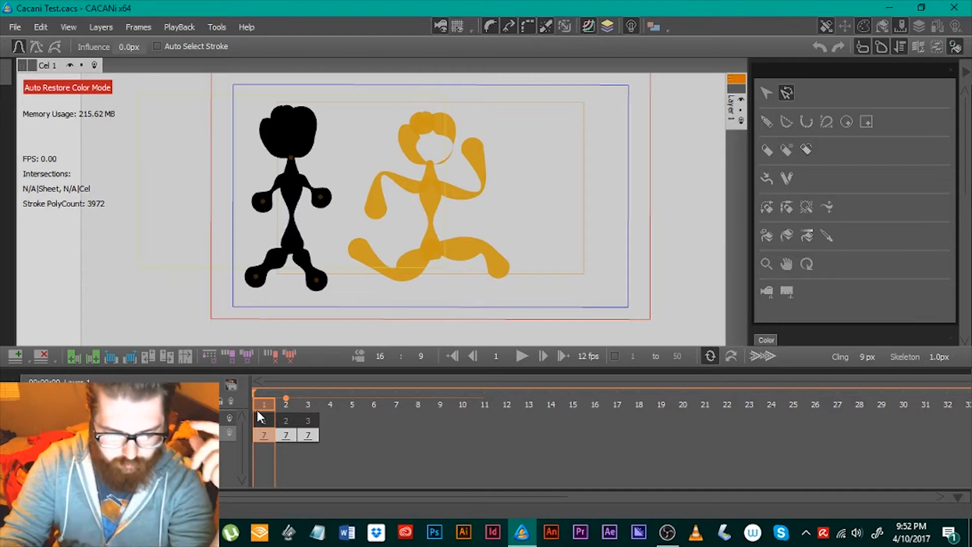
pyautogui.click(184, 26)
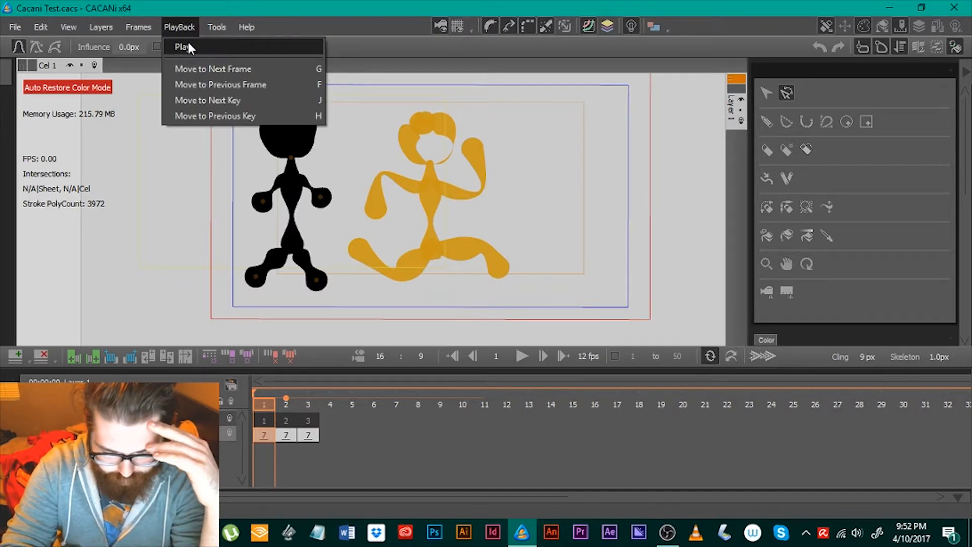
pyautogui.click(187, 45)
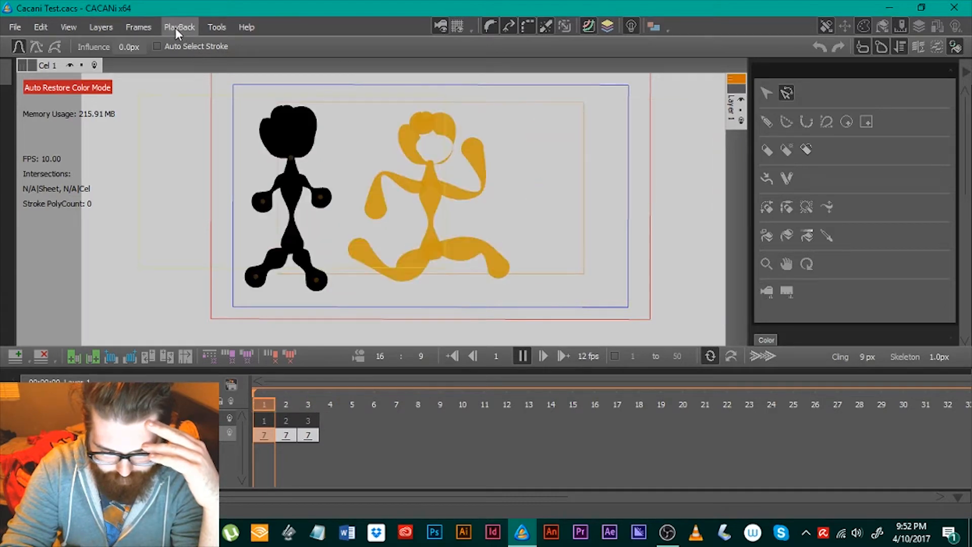
pyautogui.click(177, 28)
pyautogui.click(186, 44)
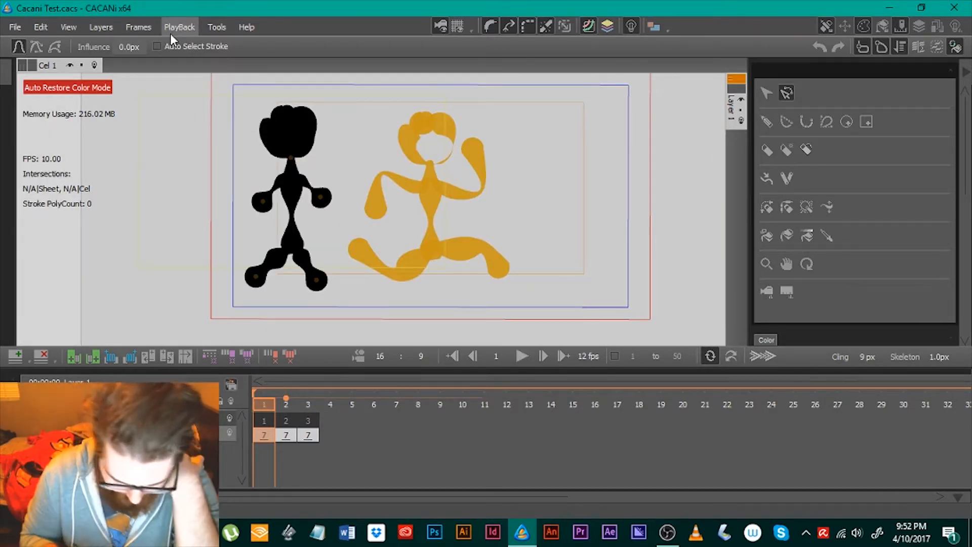
# Insert an empty in-between frame after the standing pose on frame 1
pyautogui.click(290, 434)
pyautogui.click(267, 433)
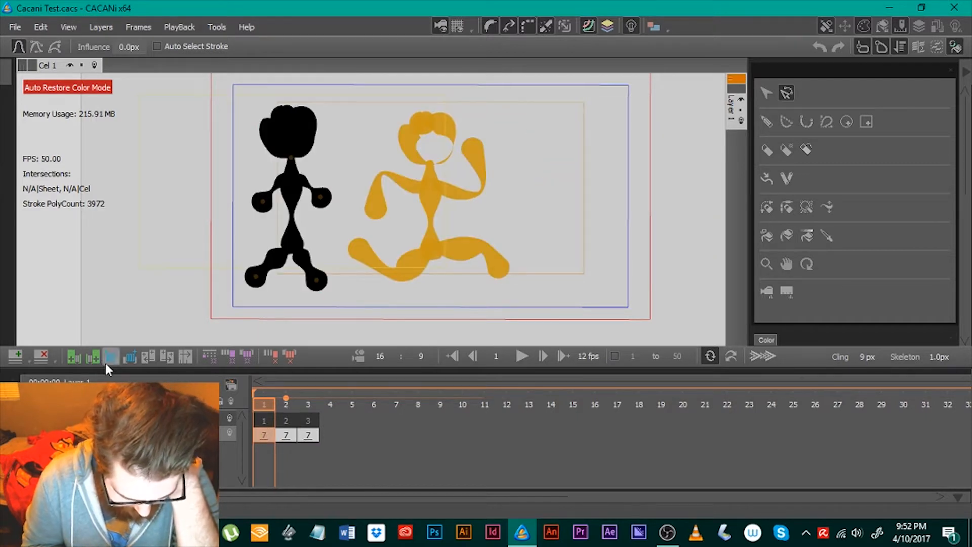
pyautogui.click(127, 360)
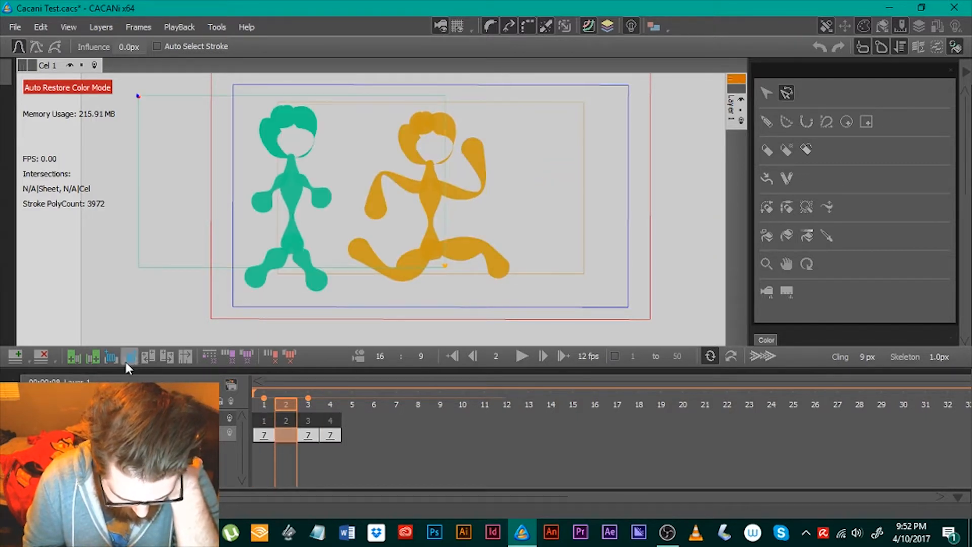
pyautogui.click(306, 439)
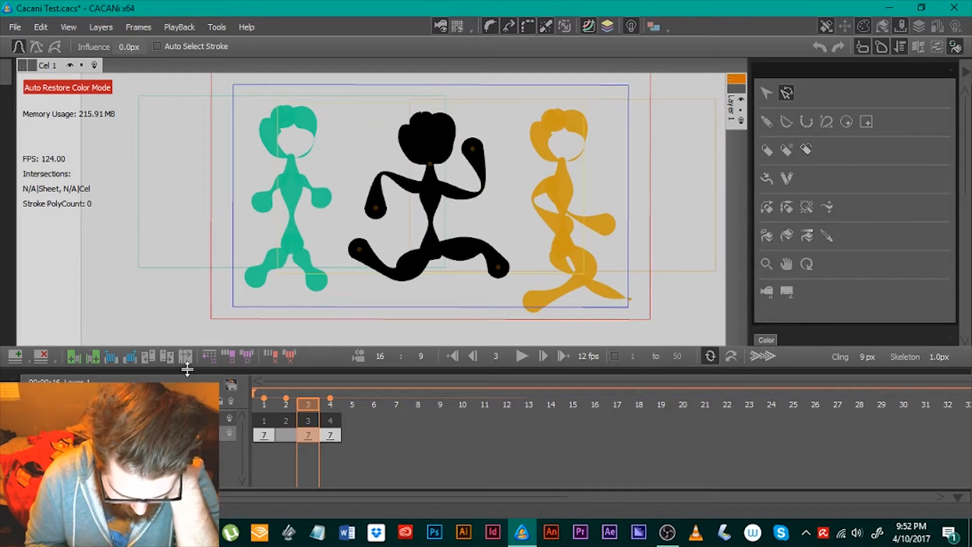
pyautogui.click(167, 356)
pyautogui.click(351, 436)
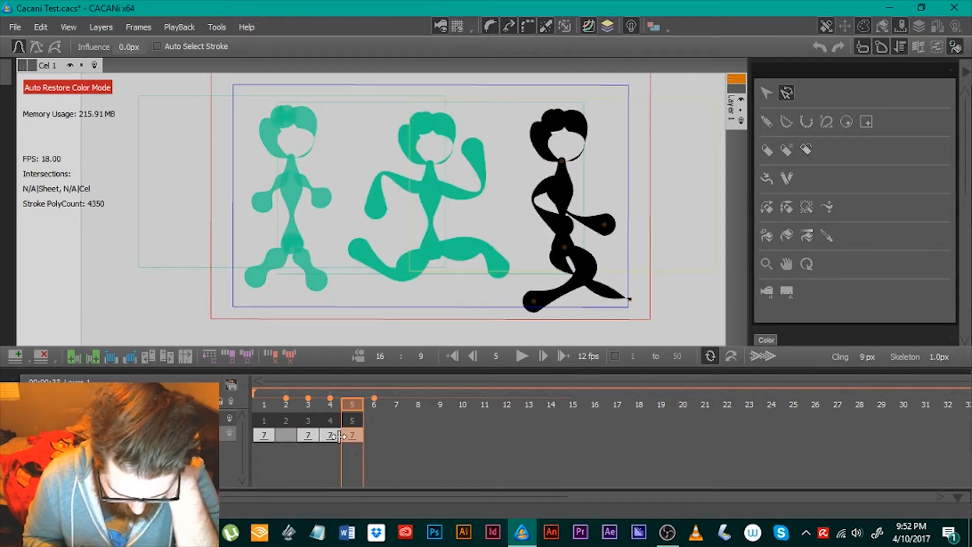
pyautogui.click(330, 435)
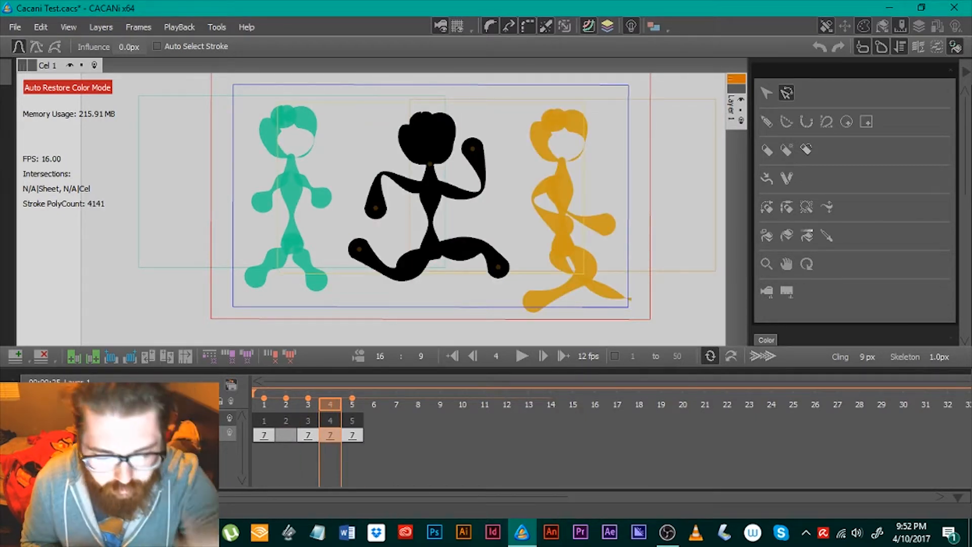
pyautogui.press('Delete')
# Insert an empty in-between frame after the running pose on frame 3 and another after the last key pose on frame 5
pyautogui.click(309, 432)
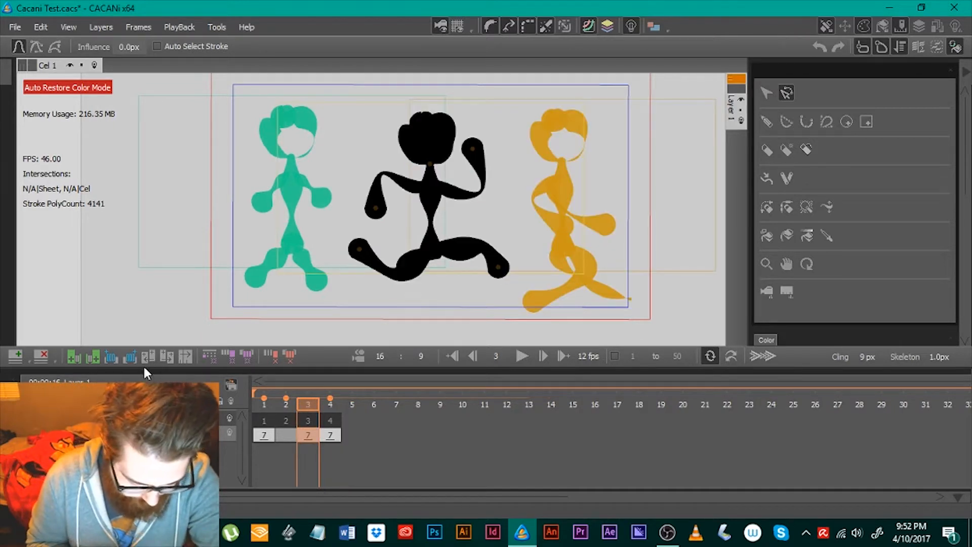
pyautogui.click(165, 359)
pyautogui.click(351, 435)
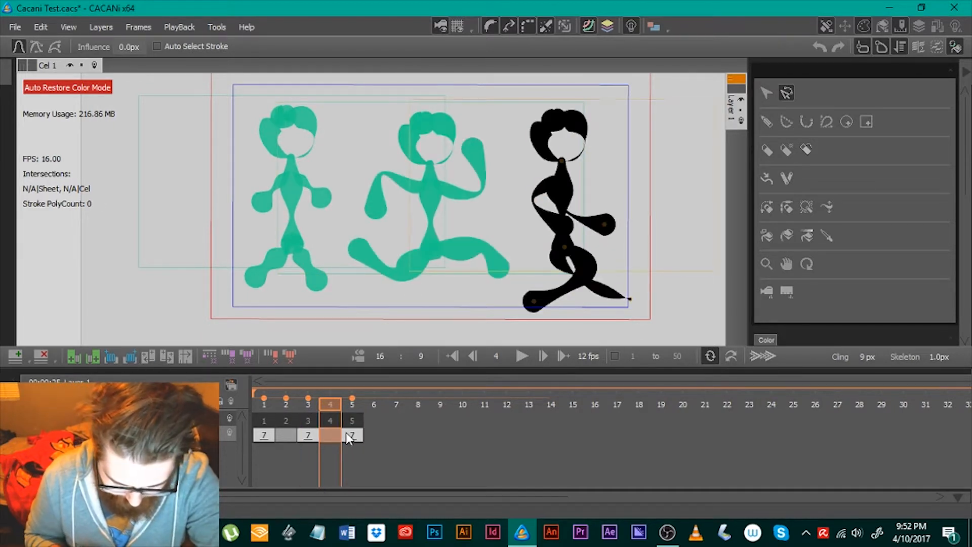
pyautogui.click(134, 359)
# On empty frame 2, toggle the stroke thickness display repeatedly to compare the full strokes with their skeleton lines
pyautogui.click(288, 437)
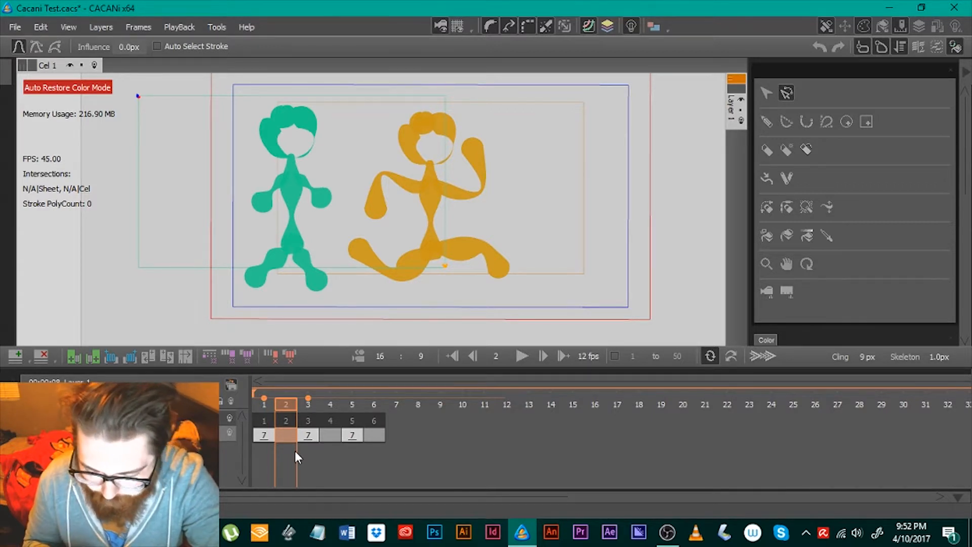
pyautogui.click(490, 23)
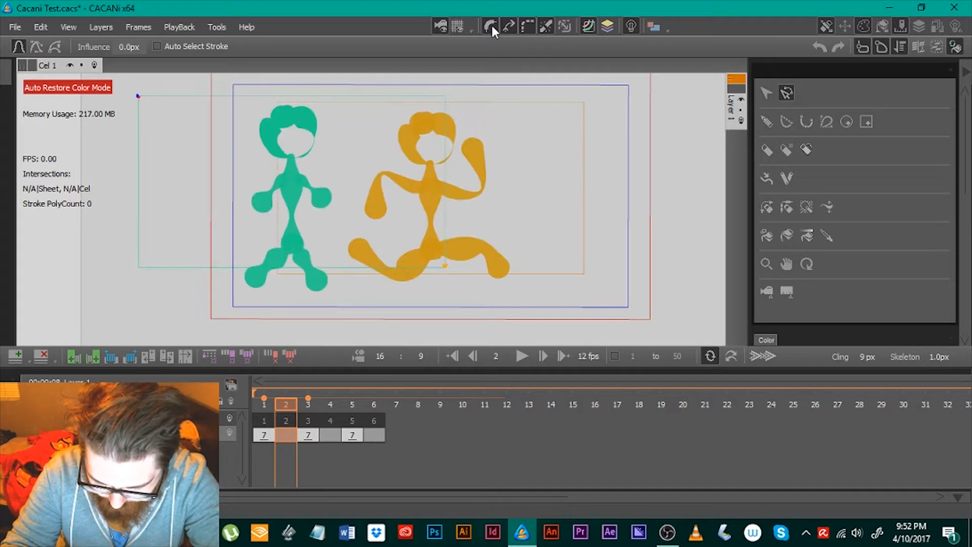
pyautogui.click(493, 25)
pyautogui.click(494, 27)
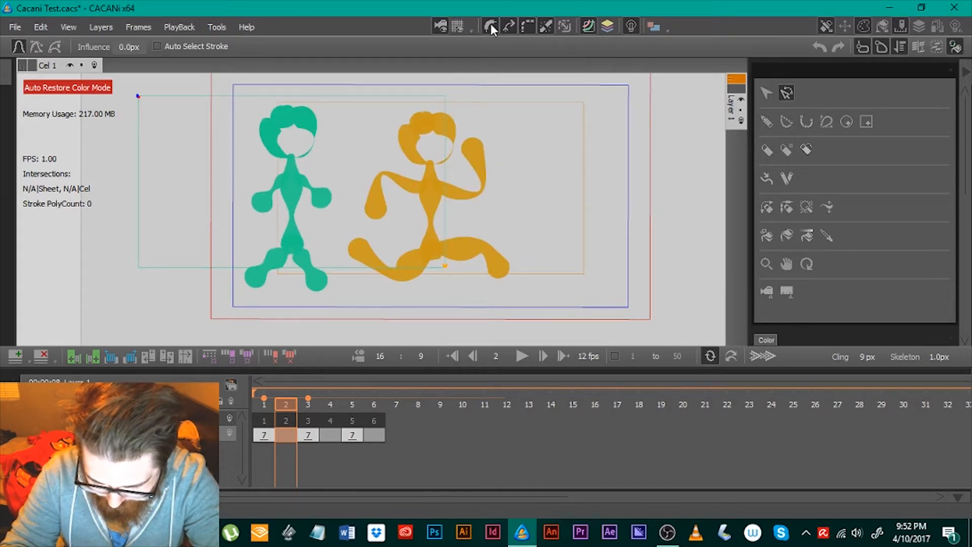
pyautogui.click(492, 24)
pyautogui.click(491, 24)
pyautogui.click(491, 23)
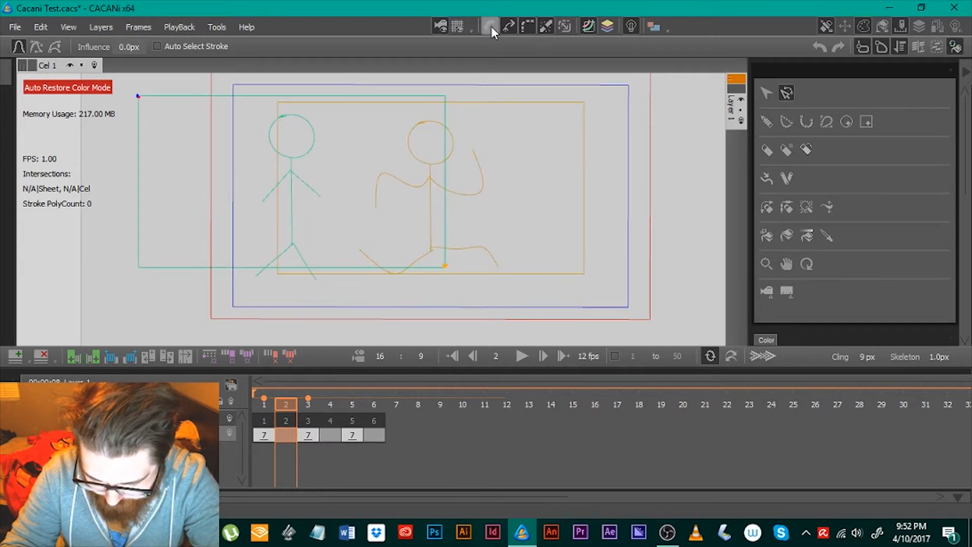
# Restore the full stroke thickness display, check the grid display options, and toggle the camera display off and on
pyautogui.click(491, 26)
pyautogui.click(458, 24)
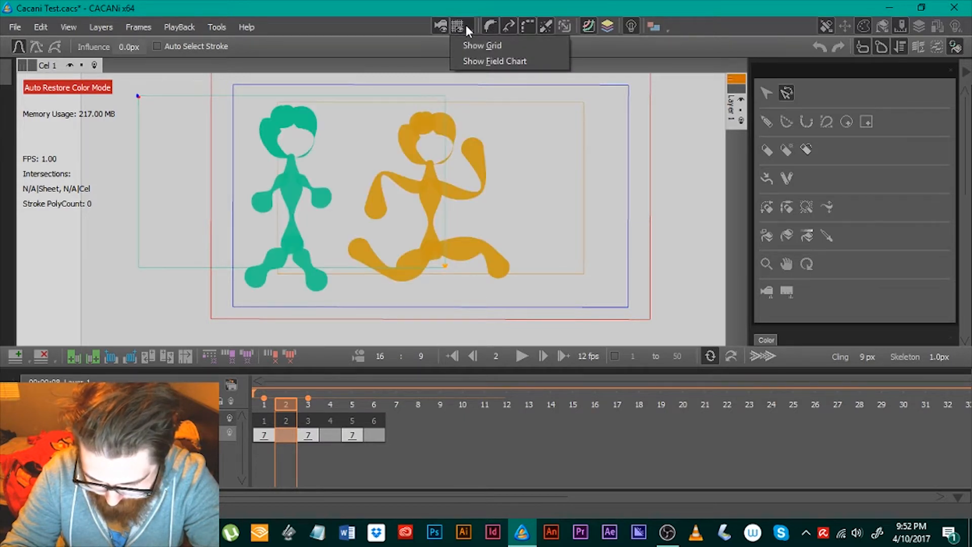
pyautogui.click(467, 25)
pyautogui.click(445, 25)
pyautogui.click(445, 24)
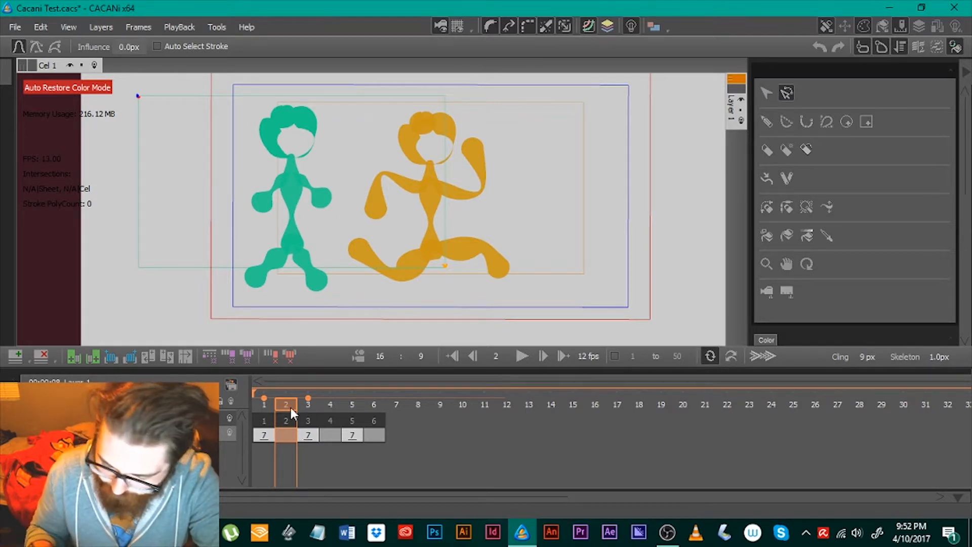
# Zoom out to the whole sheet, toggle the shading of the area around it, and zoom back in on the figures
pyautogui.click(767, 264)
pyautogui.moveTo(605, 244); pyautogui.dragTo(495, 278)
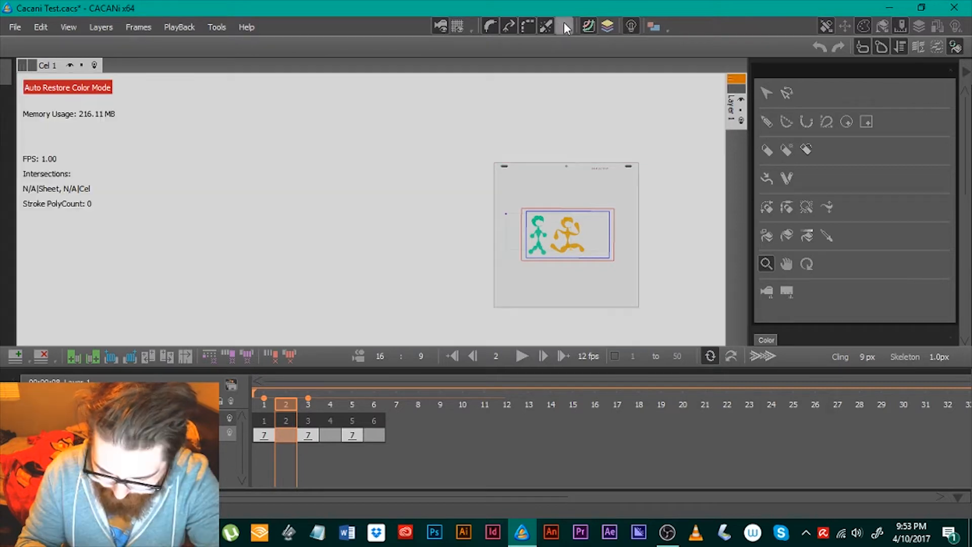
pyautogui.click(565, 23)
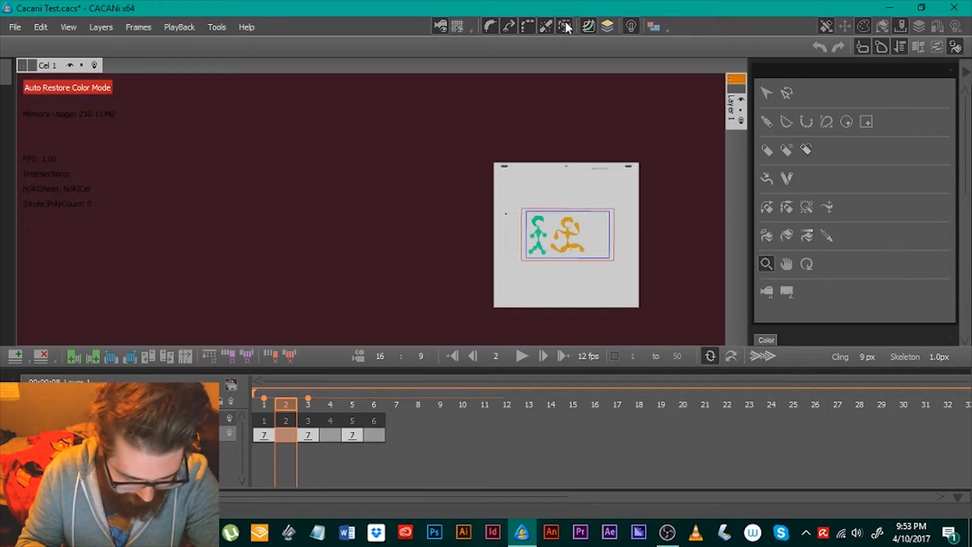
pyautogui.click(566, 23)
pyautogui.click(565, 24)
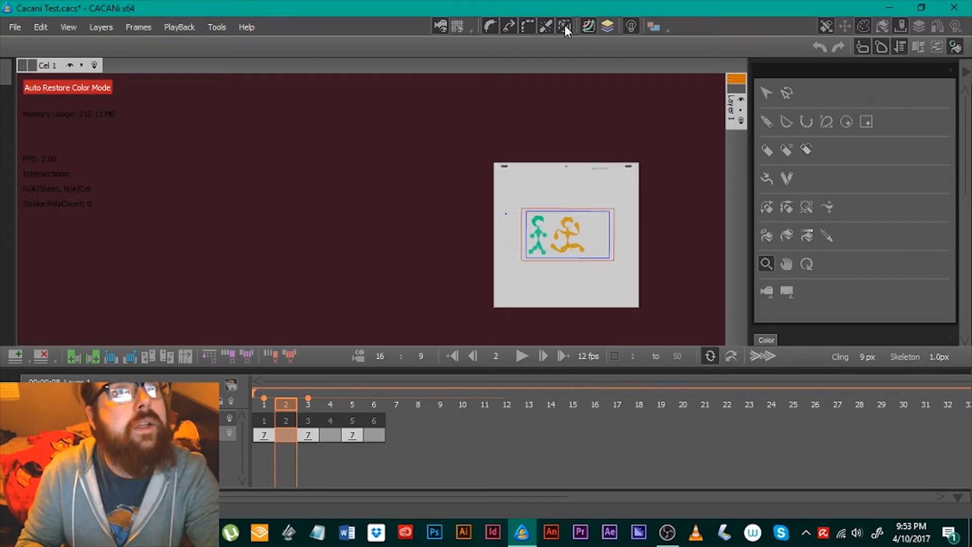
pyautogui.moveTo(621, 274); pyautogui.dragTo(708, 285)
pyautogui.click(786, 263)
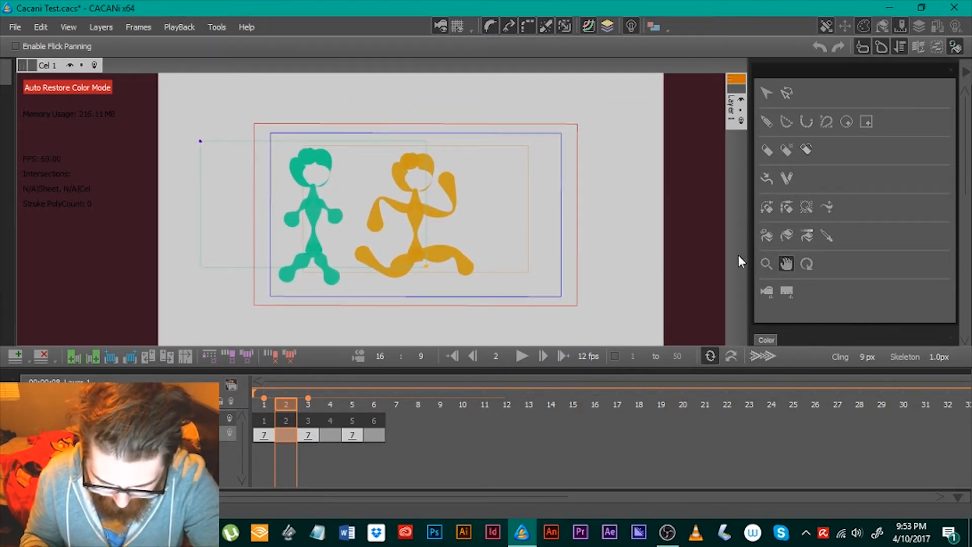
# Move Cel 1's camera frame on frame 2 to about X -5.2 px, Y 22.3 px and save the file
pyautogui.click(766, 93)
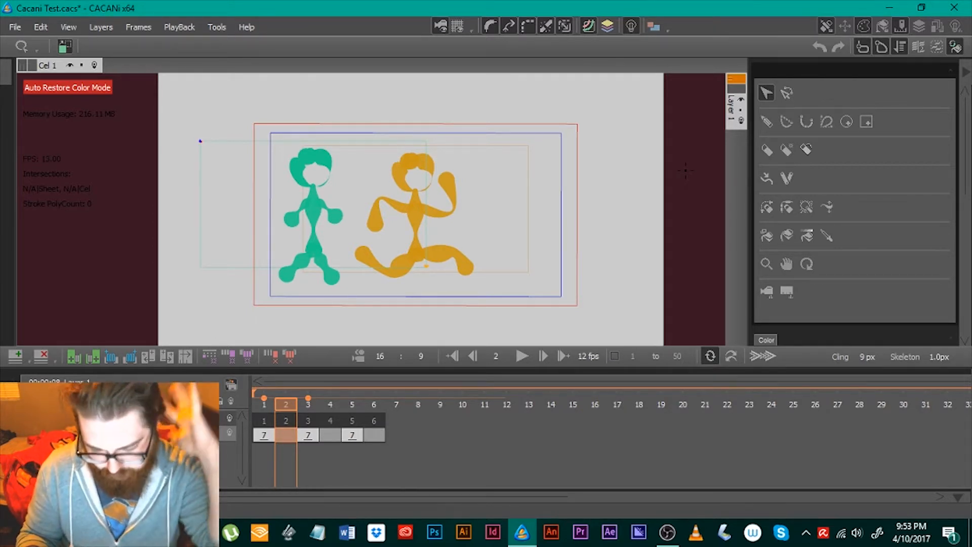
pyautogui.click(767, 290)
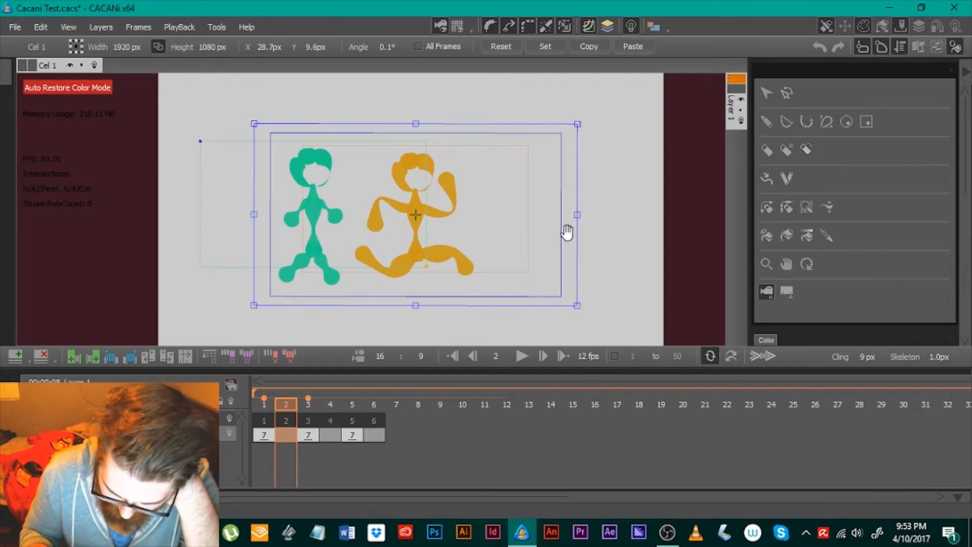
pyautogui.moveTo(525, 223); pyautogui.dragTo(506, 232)
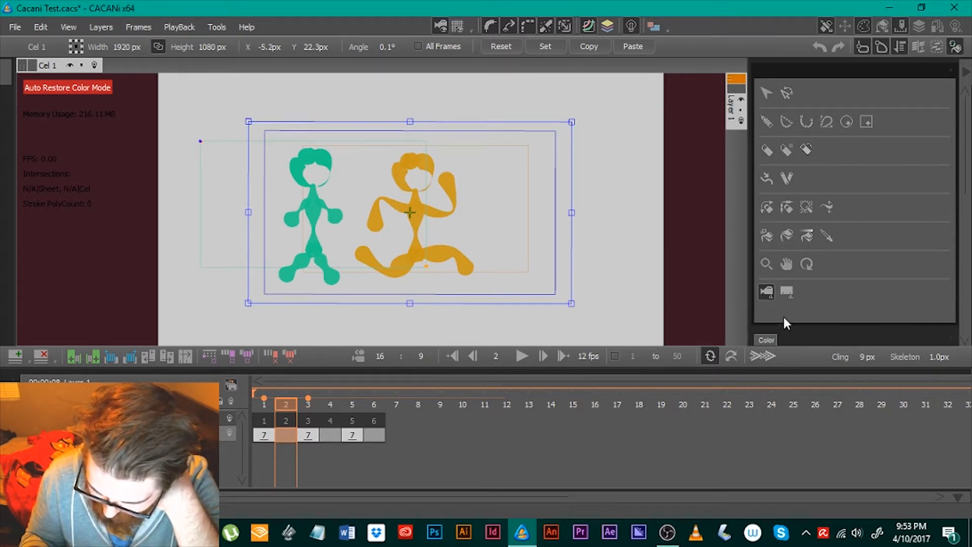
pyautogui.click(787, 292)
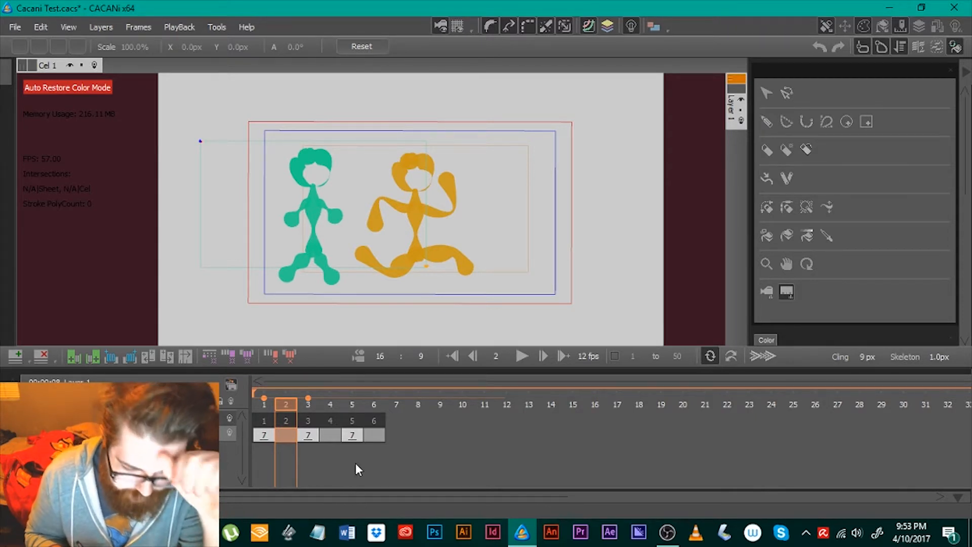
pyautogui.hotkey('ctrl', 's')
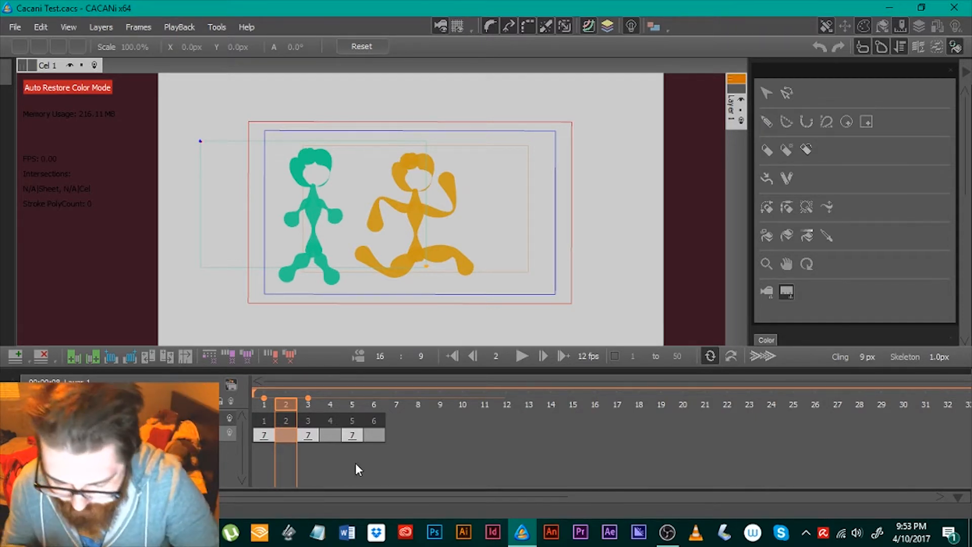
# Hide the region colors and show them again
pyautogui.click(653, 27)
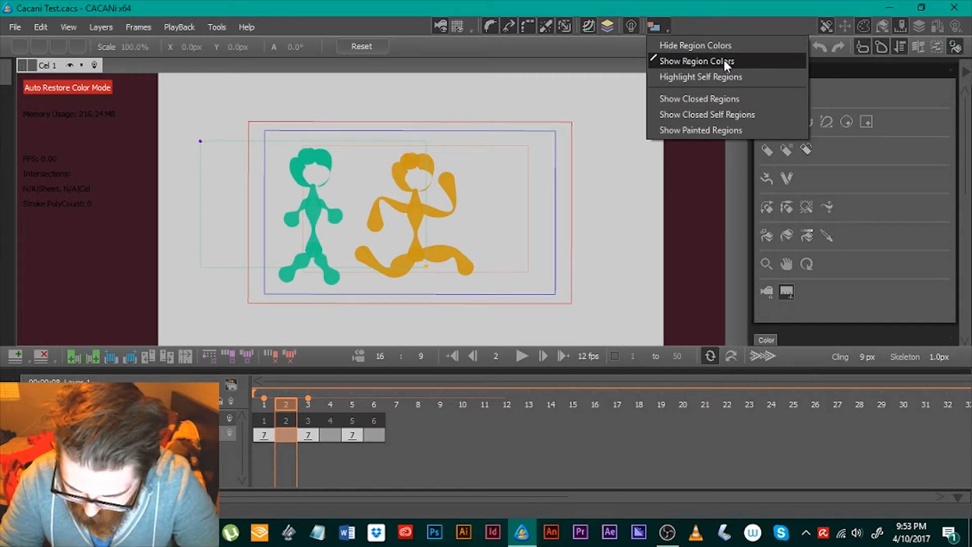
pyautogui.click(727, 46)
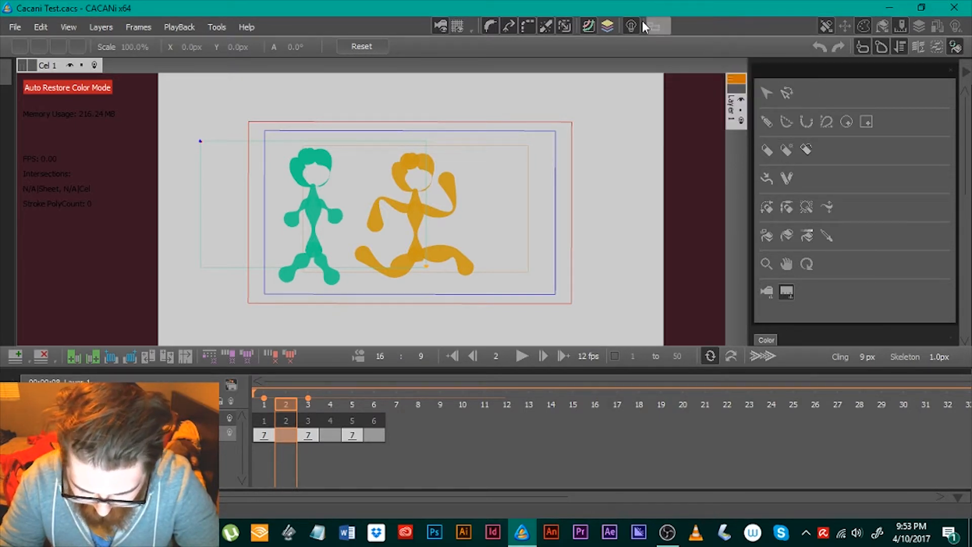
pyautogui.click(656, 25)
pyautogui.click(684, 61)
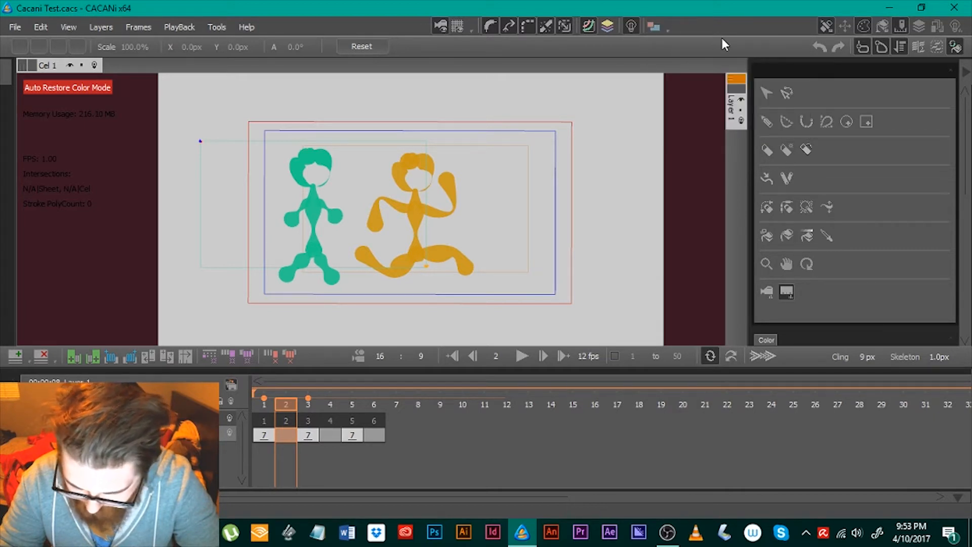
# Toggle Layer 1's visibility and its lightbox off and on repeatedly to compare how frame 2 displays
pyautogui.rightClick(739, 80)
pyautogui.click(737, 84)
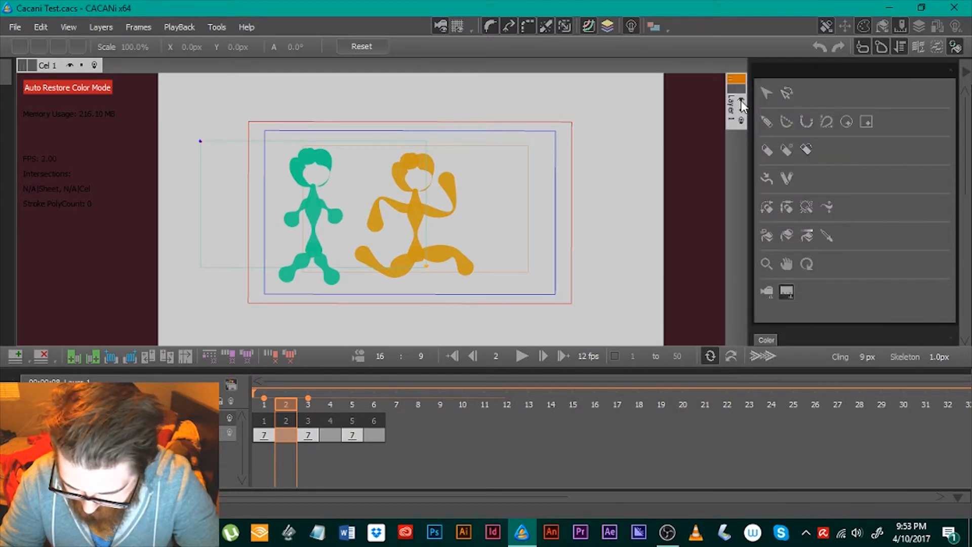
pyautogui.click(742, 100)
pyautogui.click(742, 100)
pyautogui.click(743, 120)
pyautogui.click(742, 120)
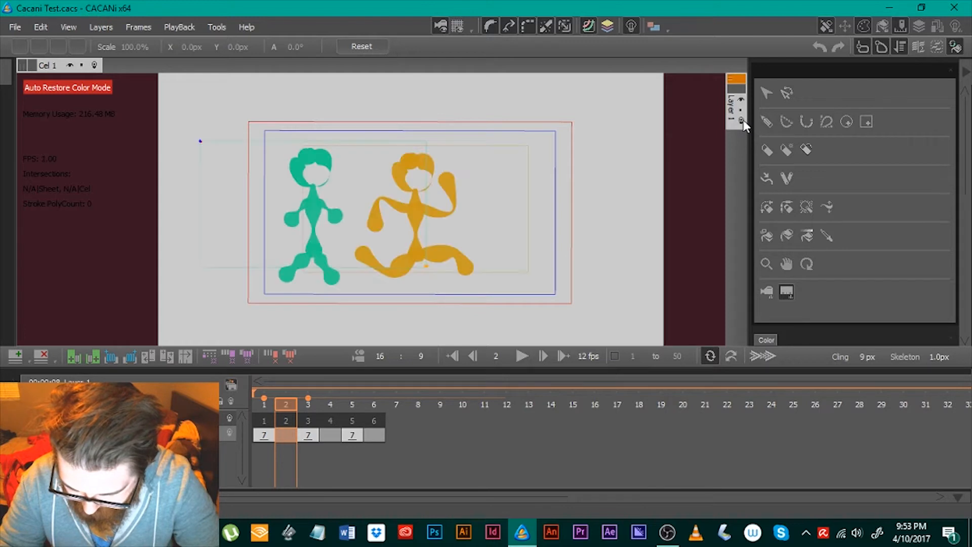
pyautogui.click(742, 120)
pyautogui.click(742, 120)
pyautogui.click(743, 120)
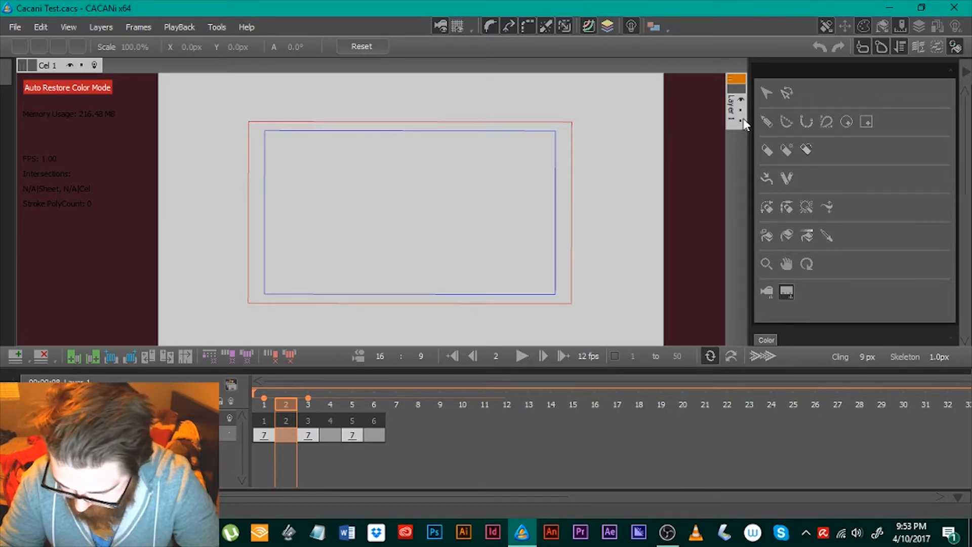
pyautogui.click(743, 120)
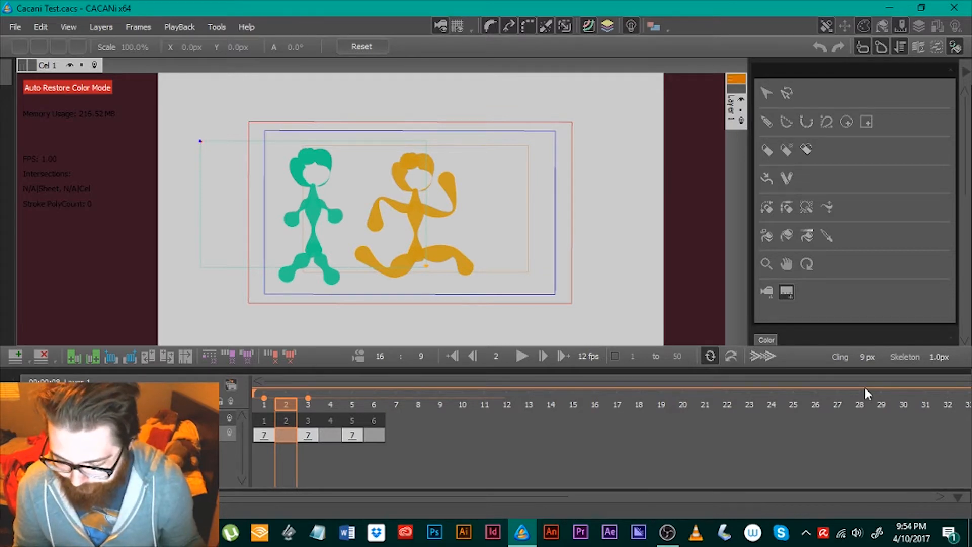
# Try the area eraser at size 20 px on the empty space beside the standing figure and return to the selection tool
pyautogui.click(806, 151)
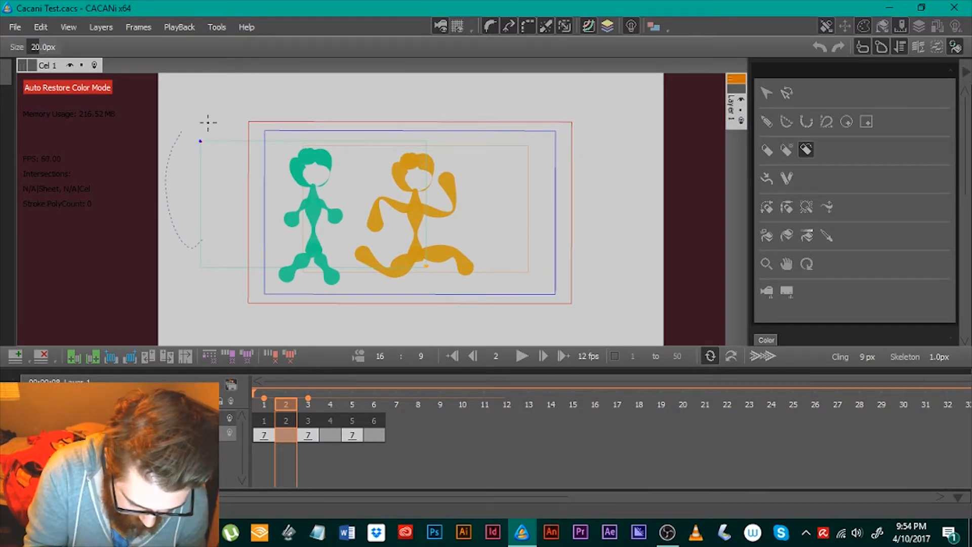
pyautogui.click(769, 95)
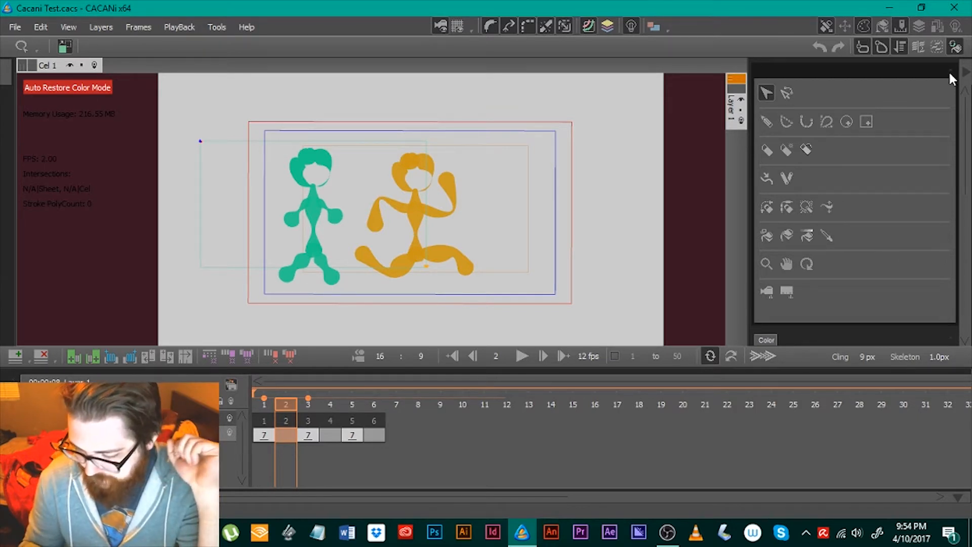
pyautogui.moveTo(965, 119); pyautogui.dragTo(969, 86)
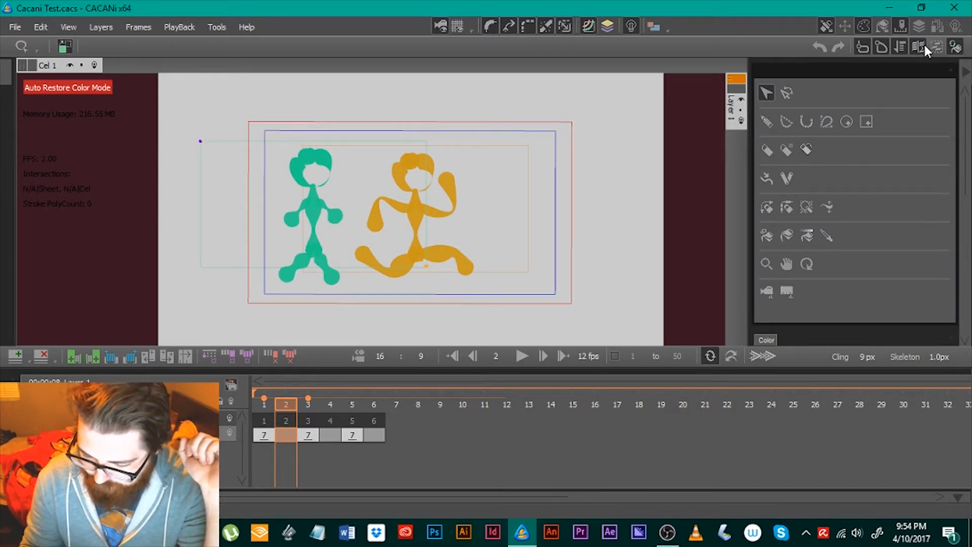
pyautogui.click(955, 48)
pyautogui.click(958, 31)
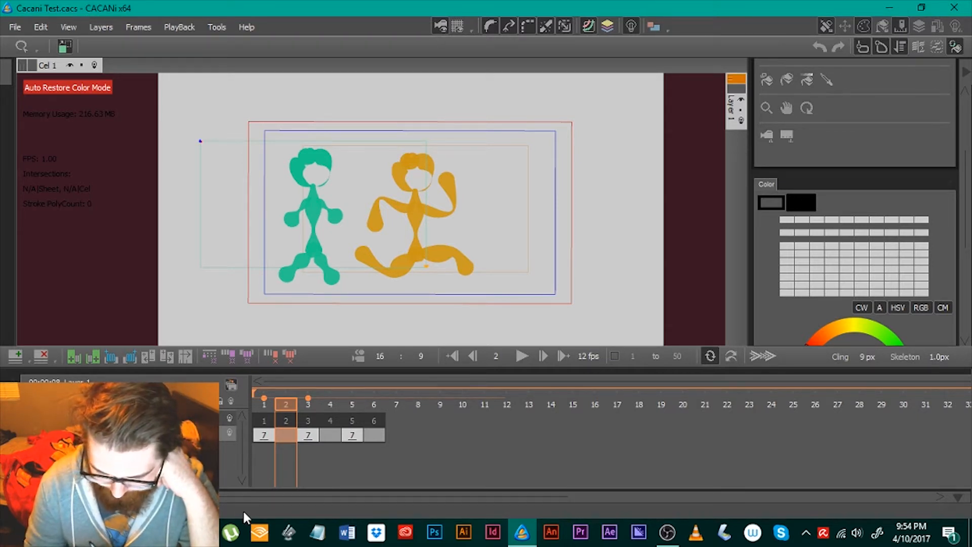
# Review the available editing, view, layer, tool, playback and frame commands
pyautogui.click(45, 30)
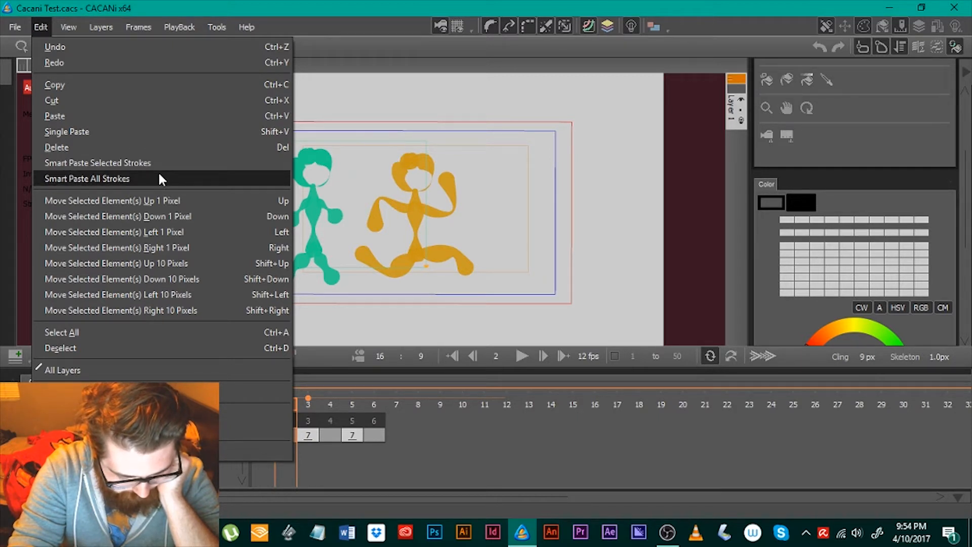
pyautogui.moveTo(69, 31)
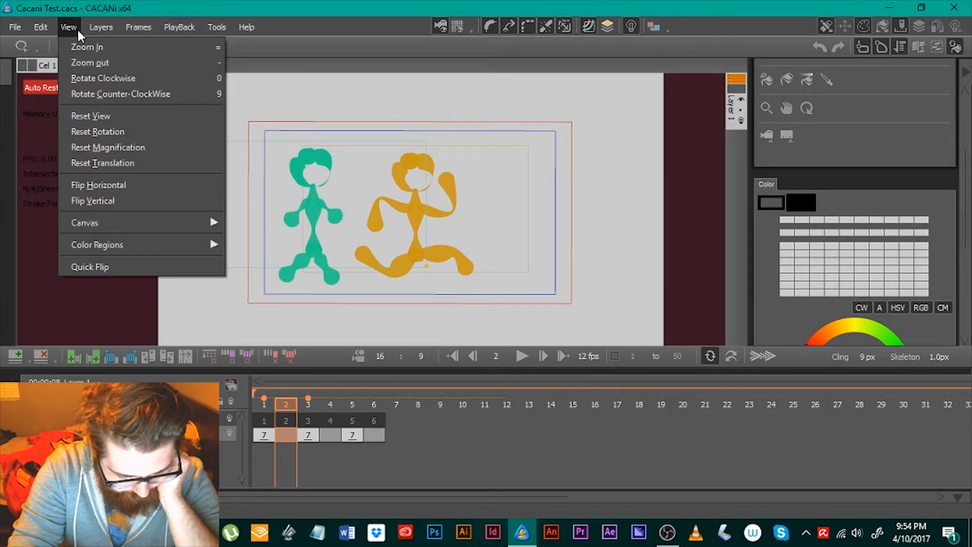
pyautogui.moveTo(104, 27)
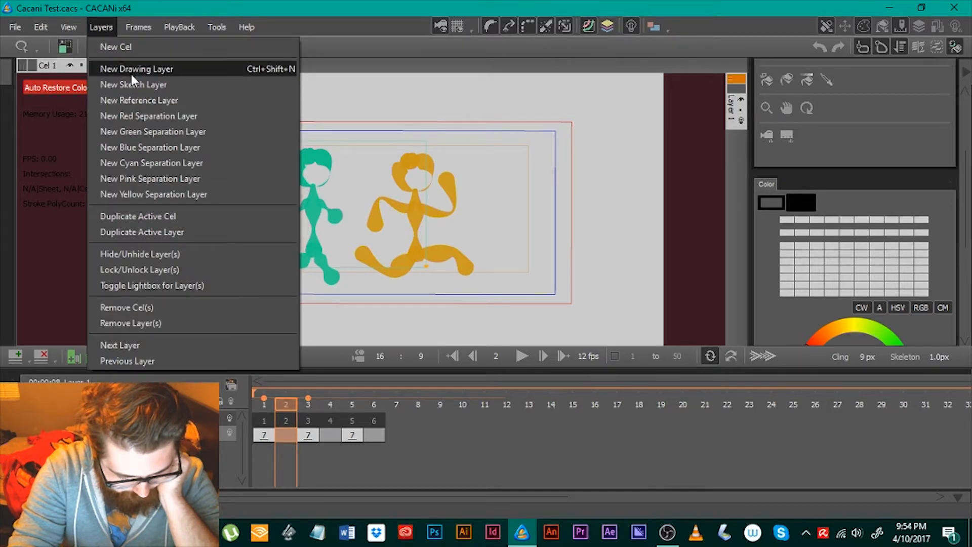
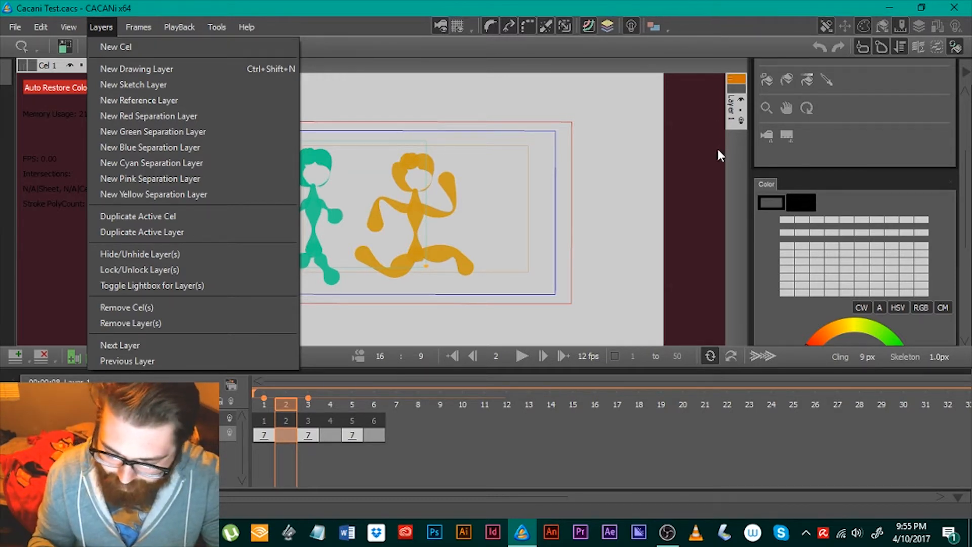
pyautogui.click(138, 29)
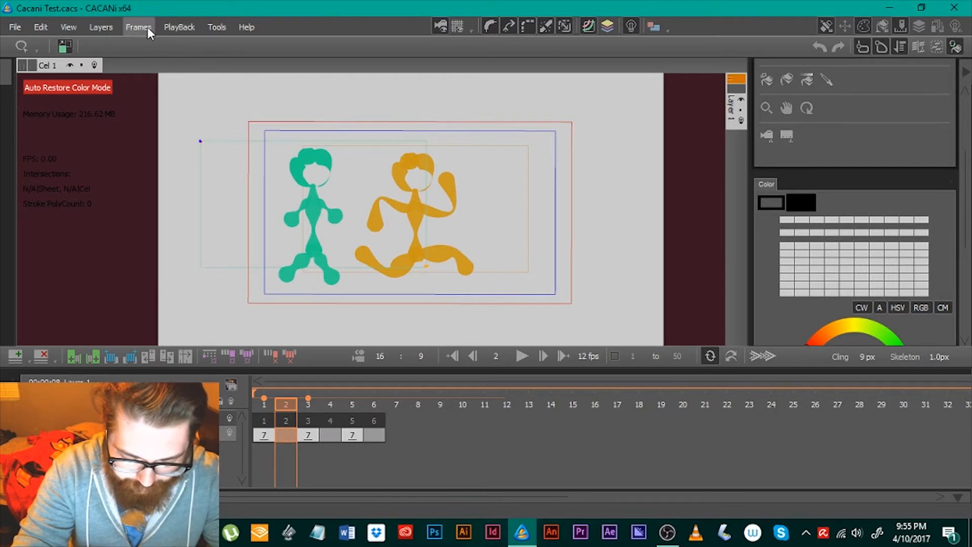
pyautogui.click(147, 27)
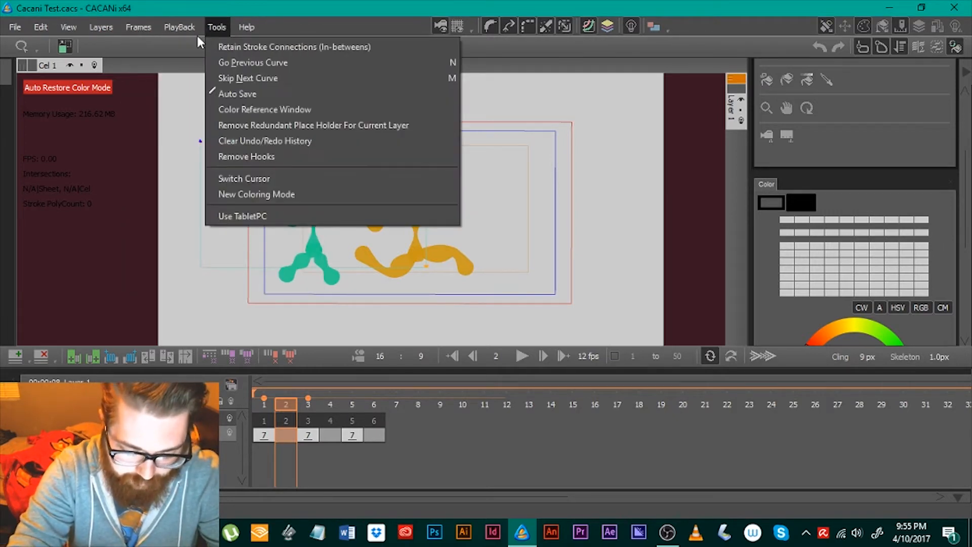
pyautogui.moveTo(218, 38)
pyautogui.moveTo(185, 27)
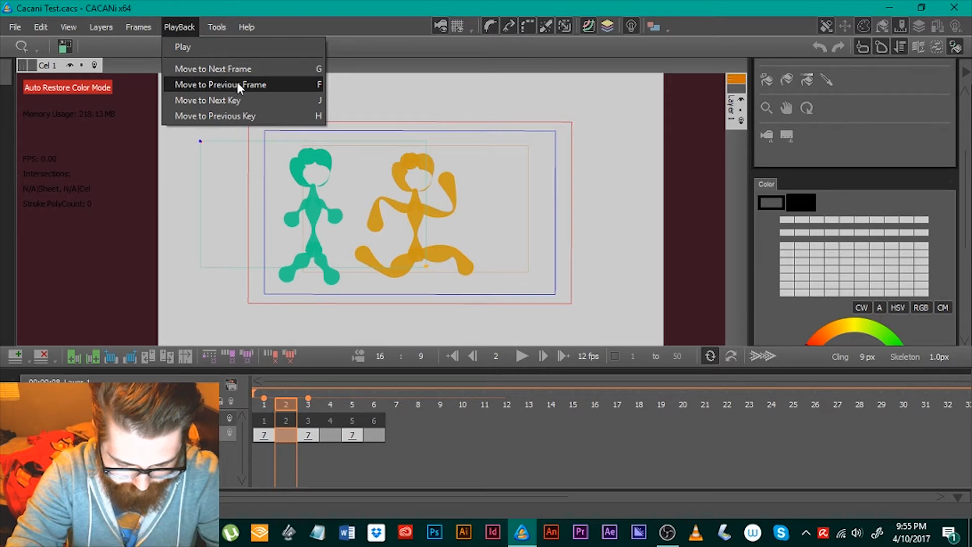
pyautogui.moveTo(138, 20)
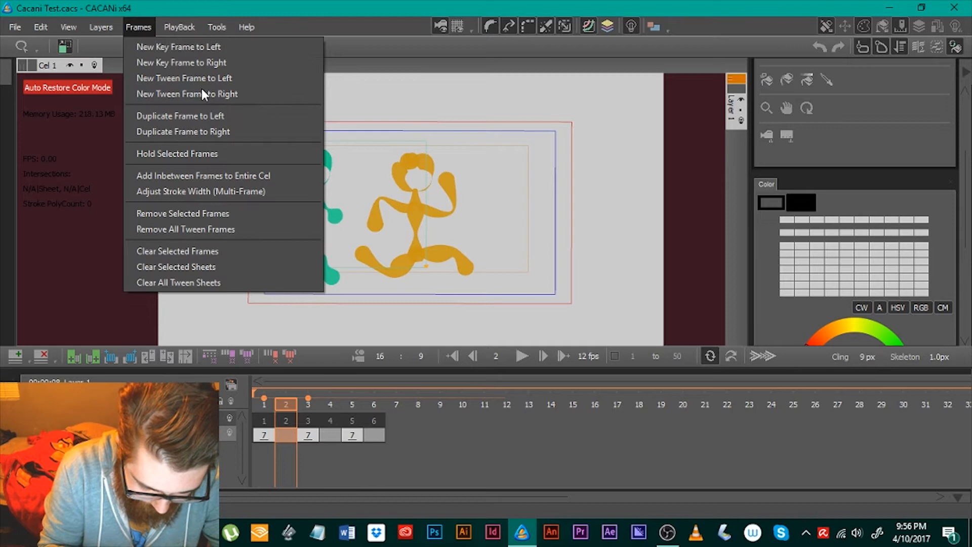
pyautogui.click(279, 93)
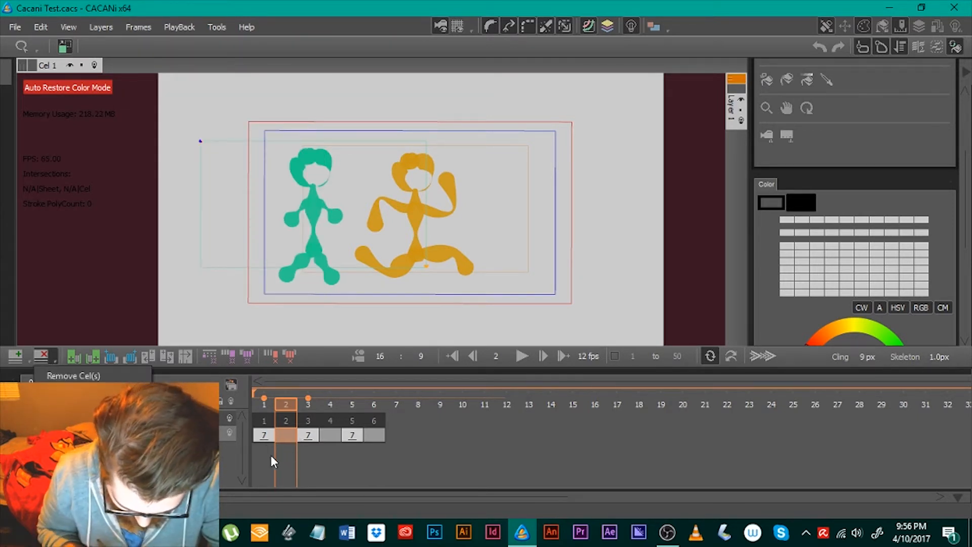
# Remove Cel 1 and undo the removal, do both once more, and reselect frame 2 of Layer 1
pyautogui.click(49, 360)
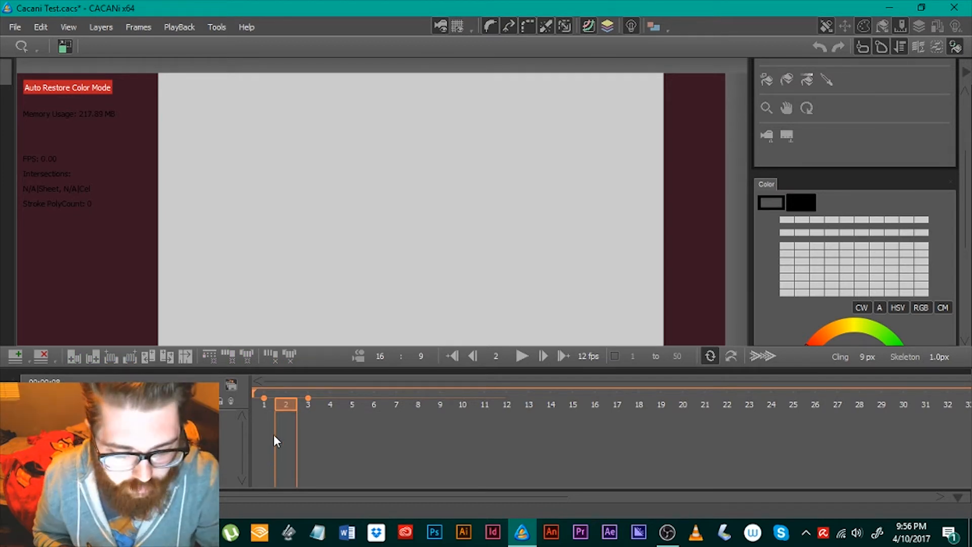
pyautogui.hotkey('ctrl', 'z')
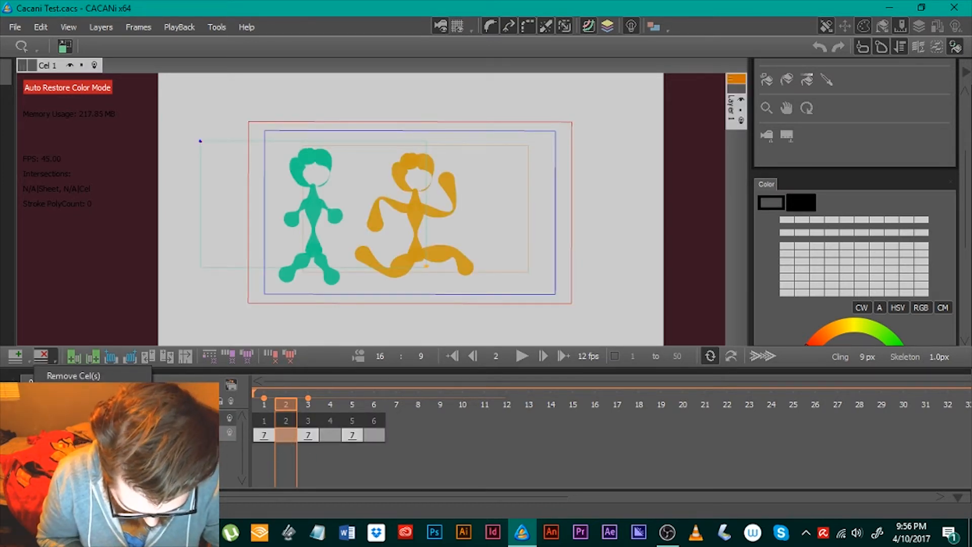
pyautogui.click(41, 356)
pyautogui.hotkey('ctrl', 'z')
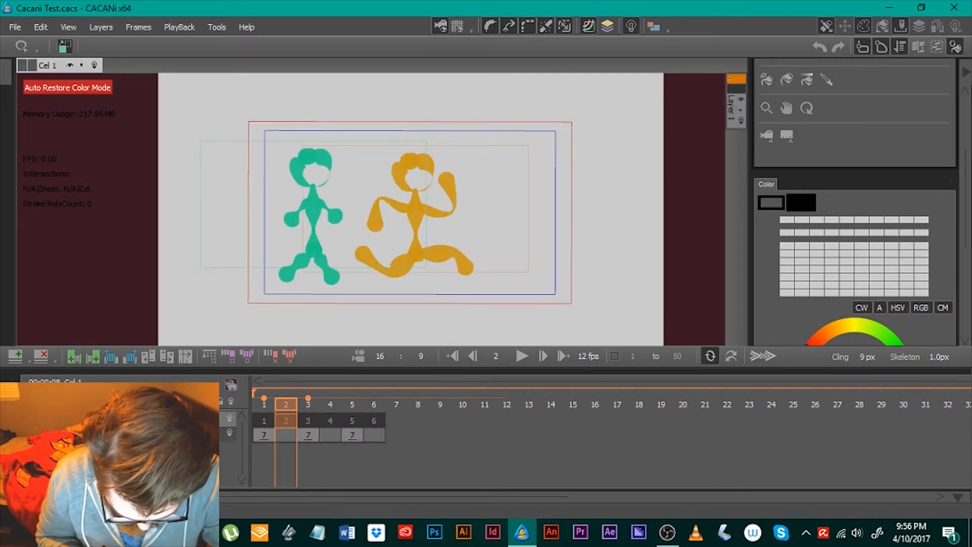
pyautogui.click(287, 434)
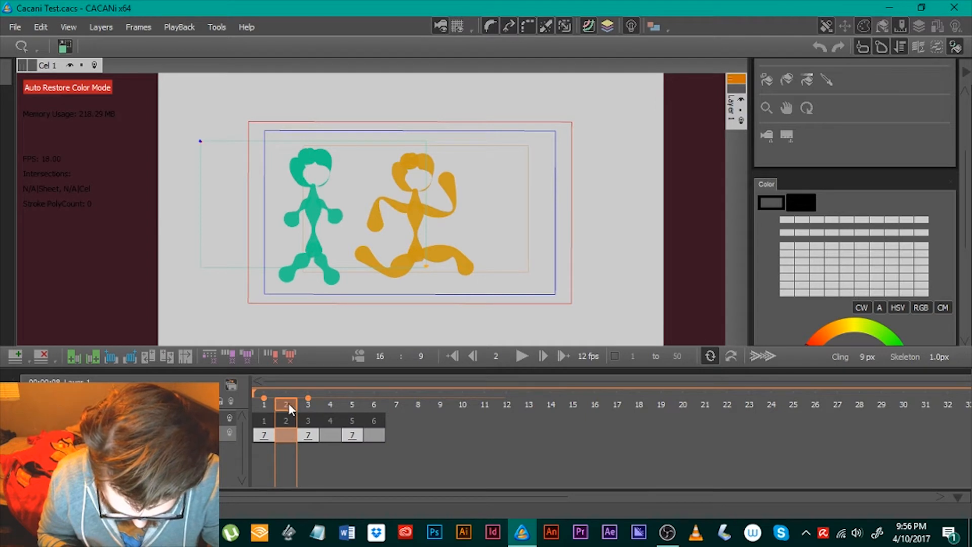
# Remove the three empty tween frames that follow the key frames on Layer 1
pyautogui.click(305, 405)
pyautogui.click(289, 420)
pyautogui.rightClick(290, 434)
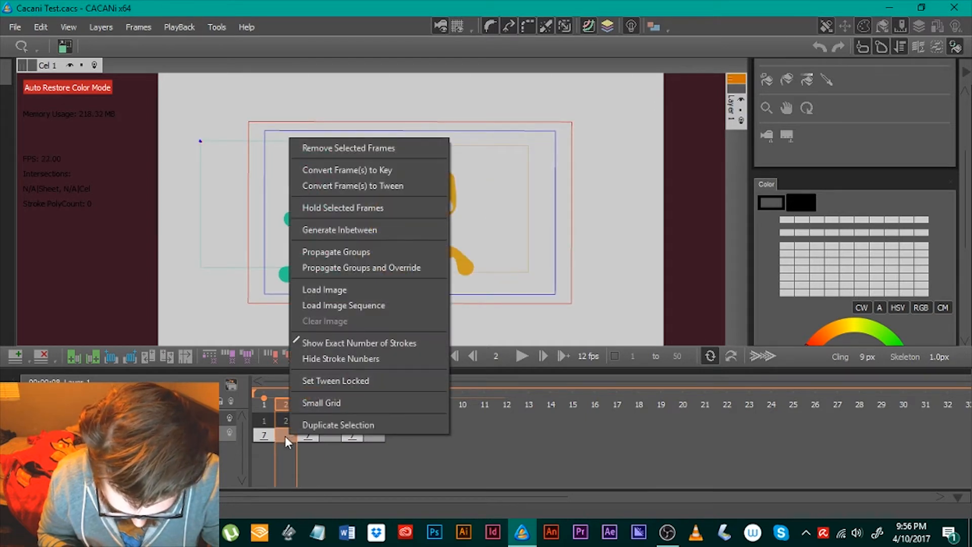
pyautogui.click(365, 148)
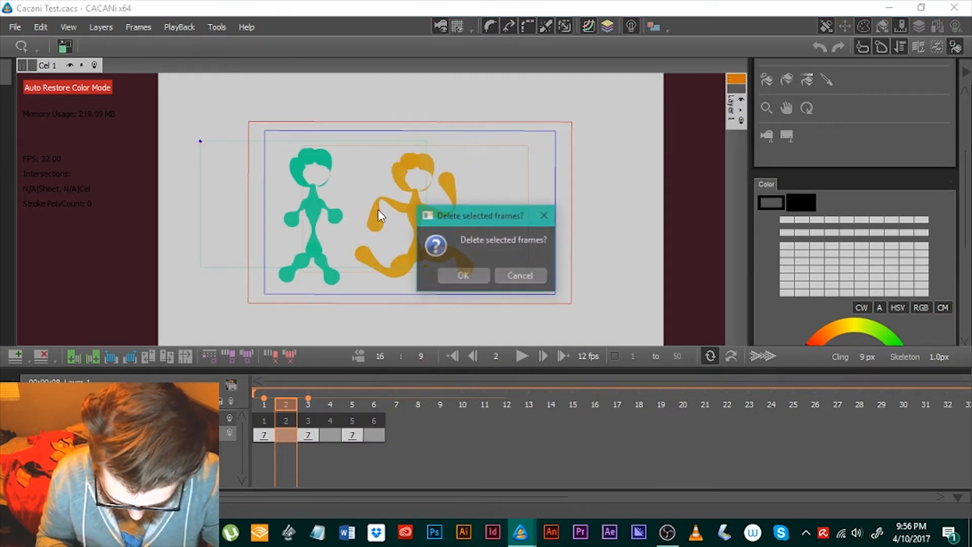
pyautogui.press('Return')
pyautogui.rightClick(311, 432)
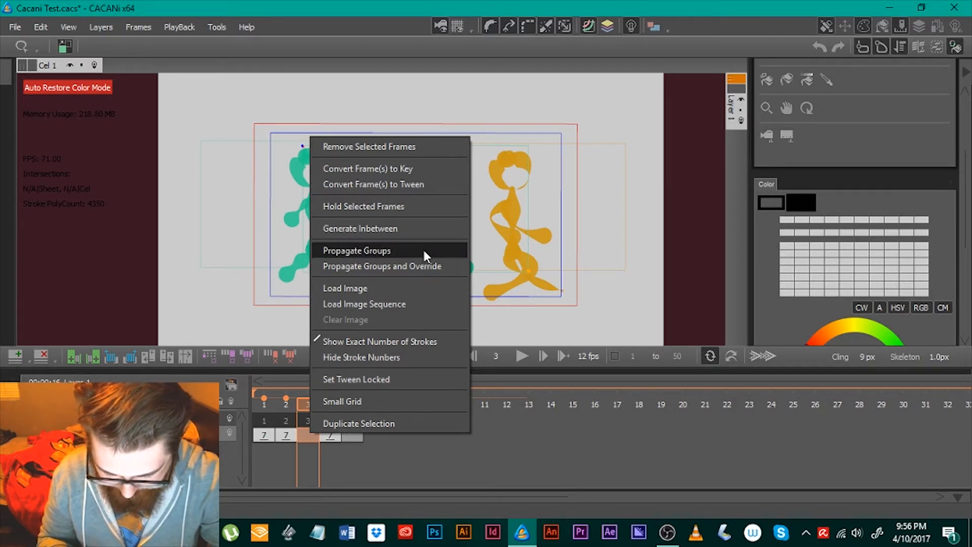
pyautogui.click(432, 147)
pyautogui.click(463, 276)
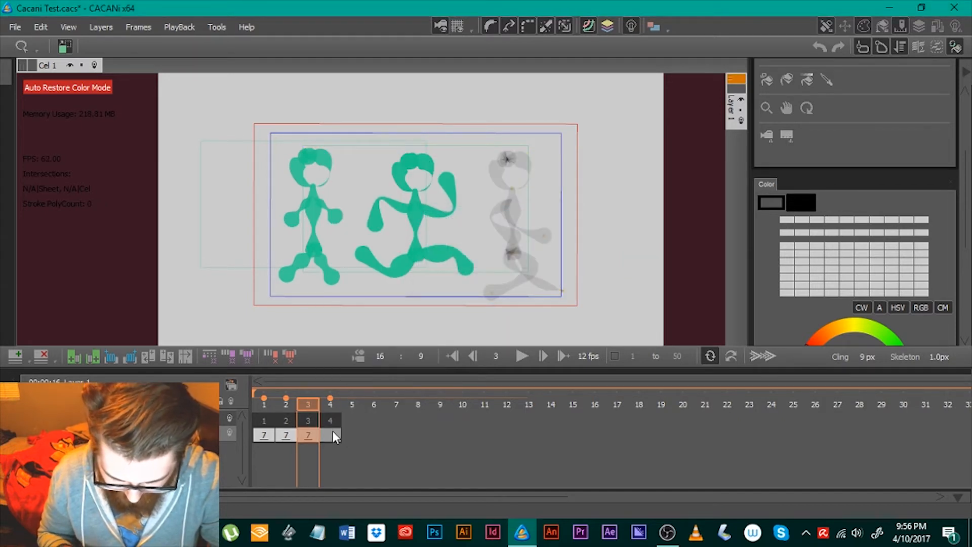
pyautogui.rightClick(333, 433)
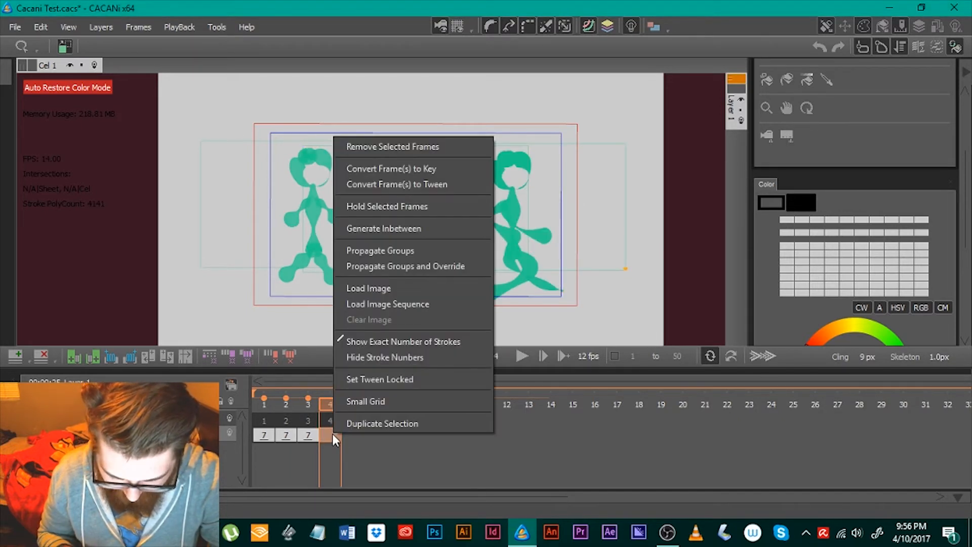
pyautogui.click(455, 146)
pyautogui.click(473, 276)
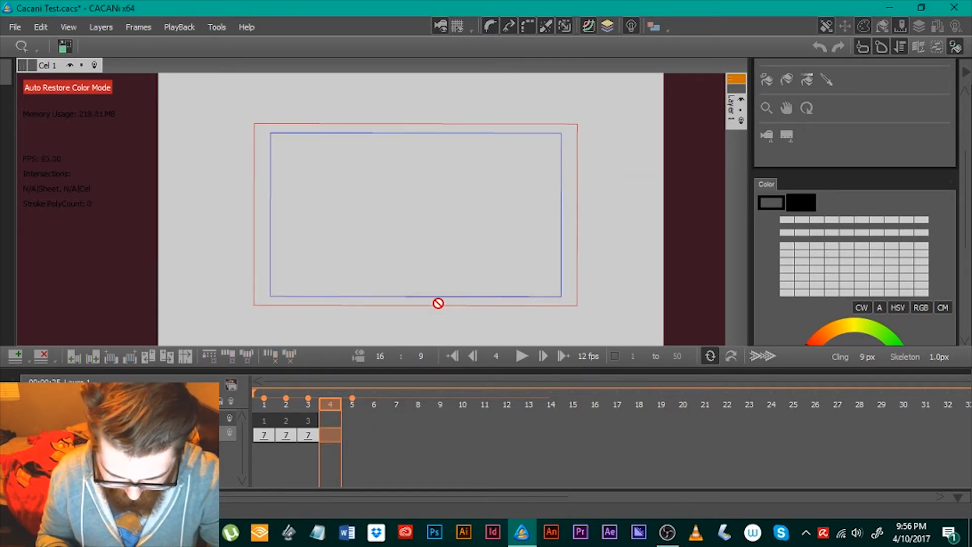
# Insert a new tween frame to the right of the key frame at frame 1
pyautogui.click(288, 419)
pyautogui.click(267, 436)
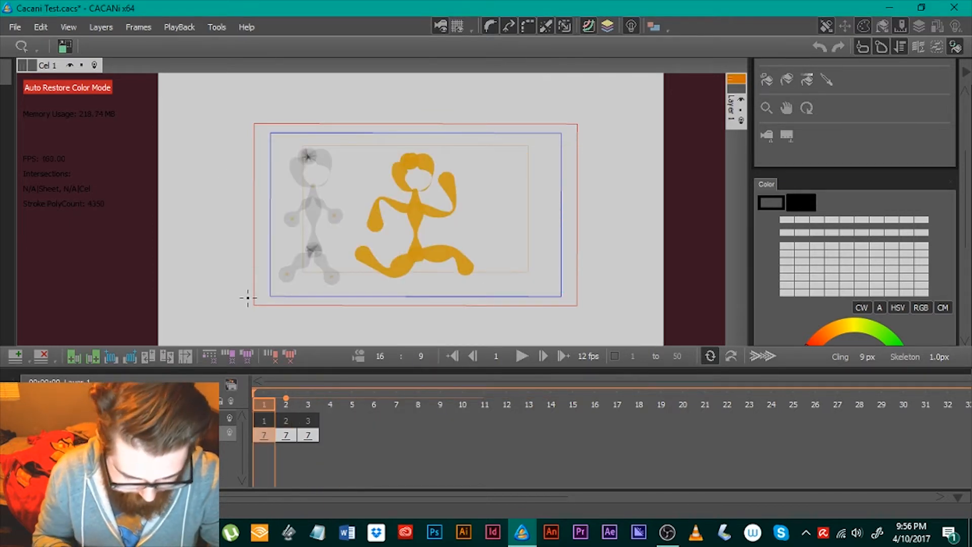
pyautogui.click(140, 30)
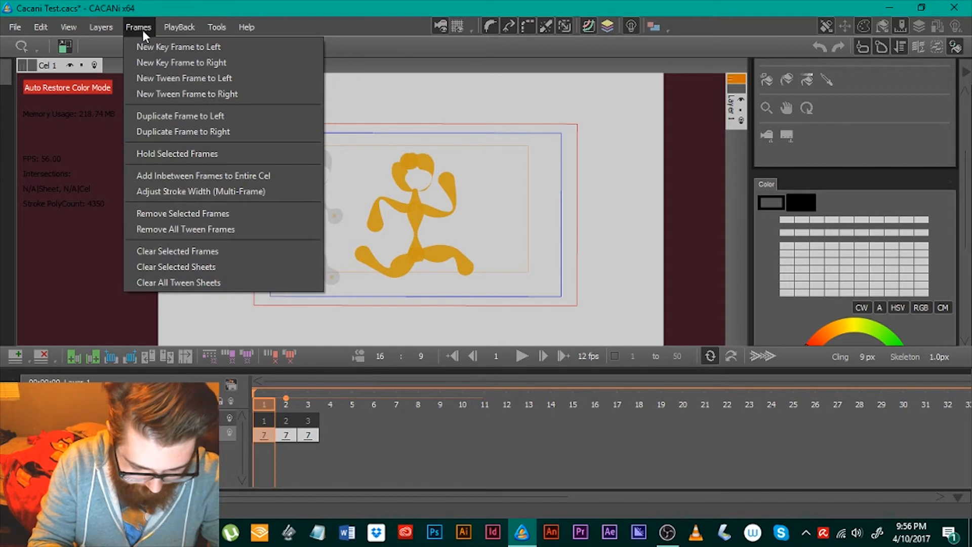
pyautogui.click(235, 94)
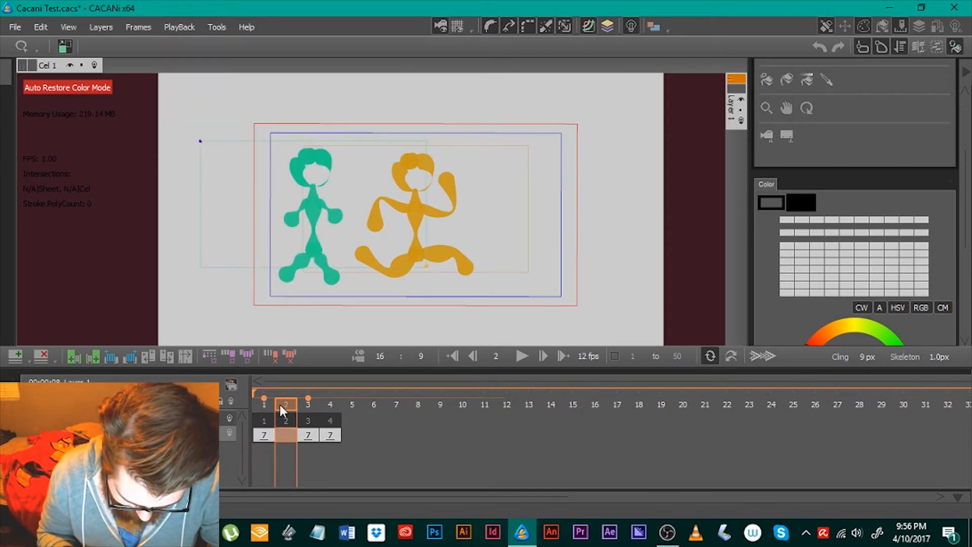
# Compare frames 1 to 3 and insert a new tween frame to the right of the key frame at frame 3
pyautogui.click(308, 403)
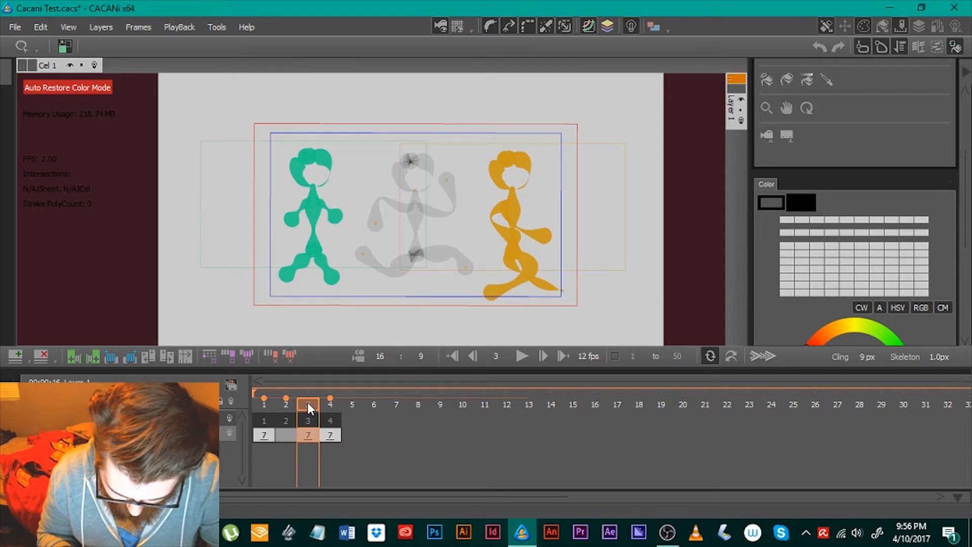
pyautogui.click(261, 413)
pyautogui.click(286, 407)
pyautogui.click(268, 415)
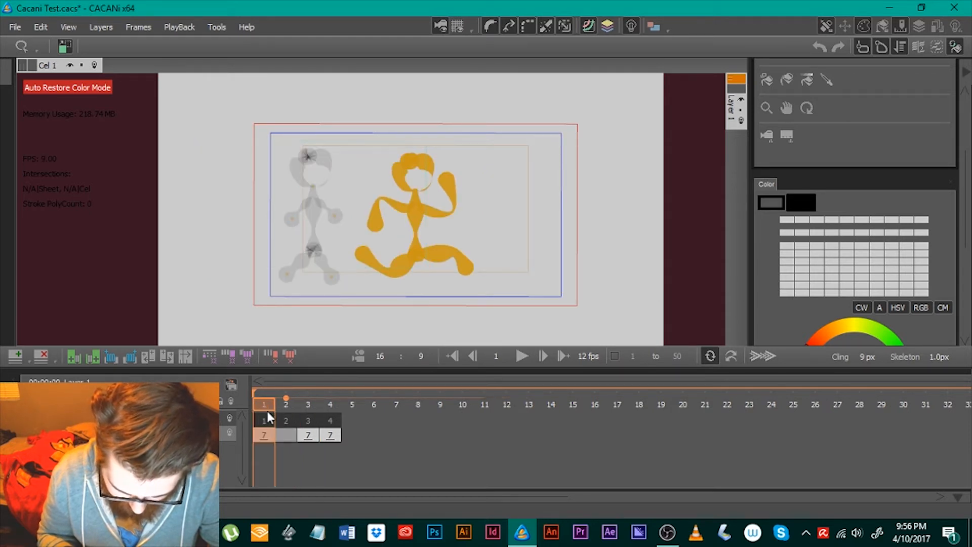
pyautogui.click(310, 403)
pyautogui.click(288, 407)
pyautogui.click(310, 405)
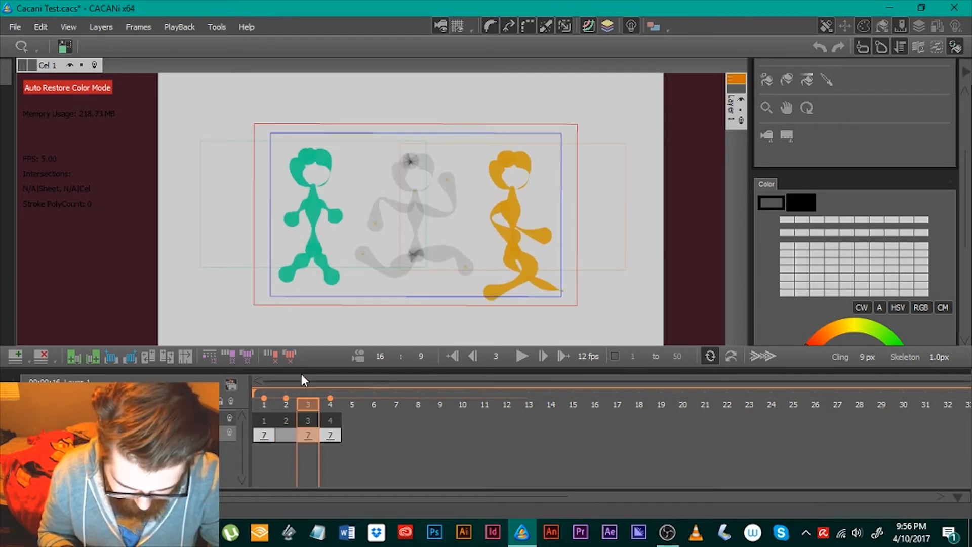
pyautogui.click(150, 29)
pyautogui.moveTo(179, 27)
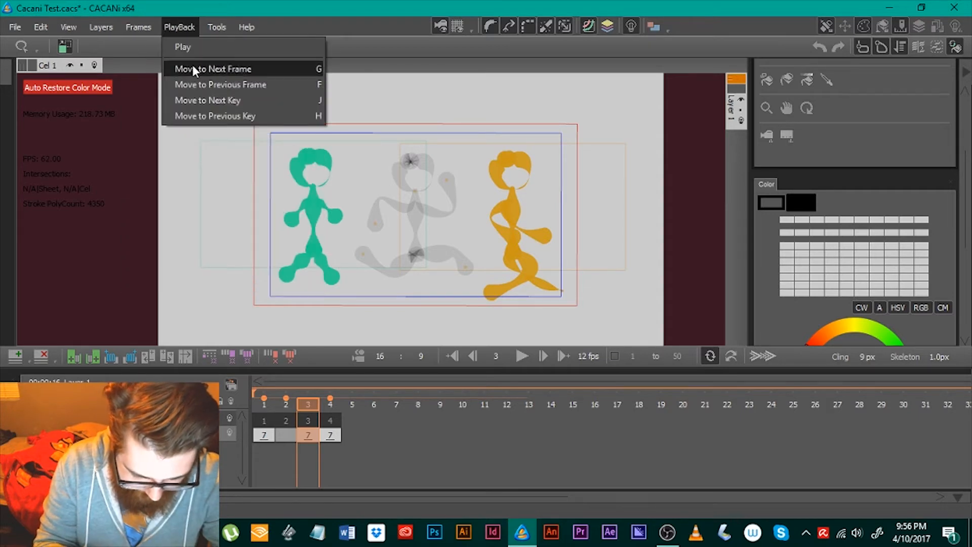
pyautogui.moveTo(139, 27)
pyautogui.click(196, 93)
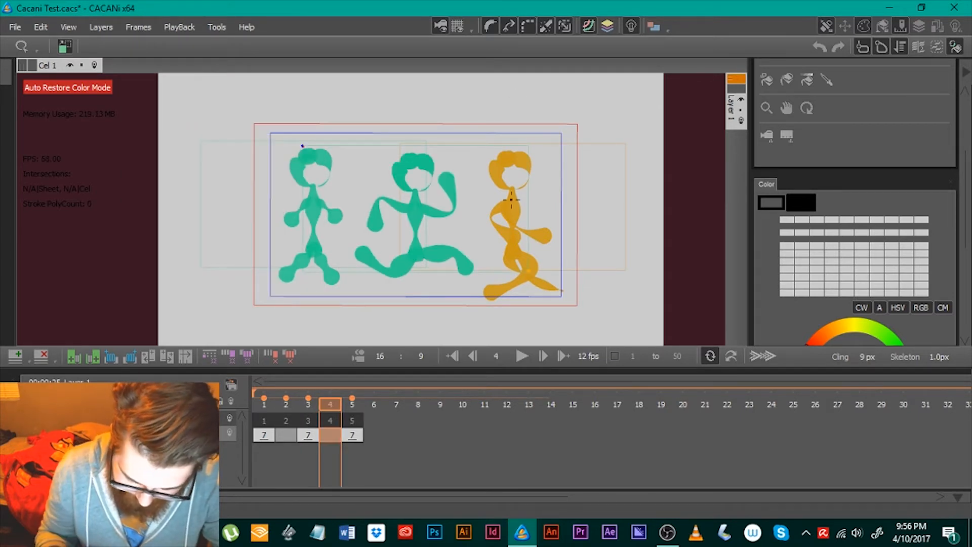
# Play the animation from the start, then inspect frames 1 and 2 more closely
pyautogui.moveTo(329, 404); pyautogui.dragTo(247, 406)
pyautogui.click(521, 359)
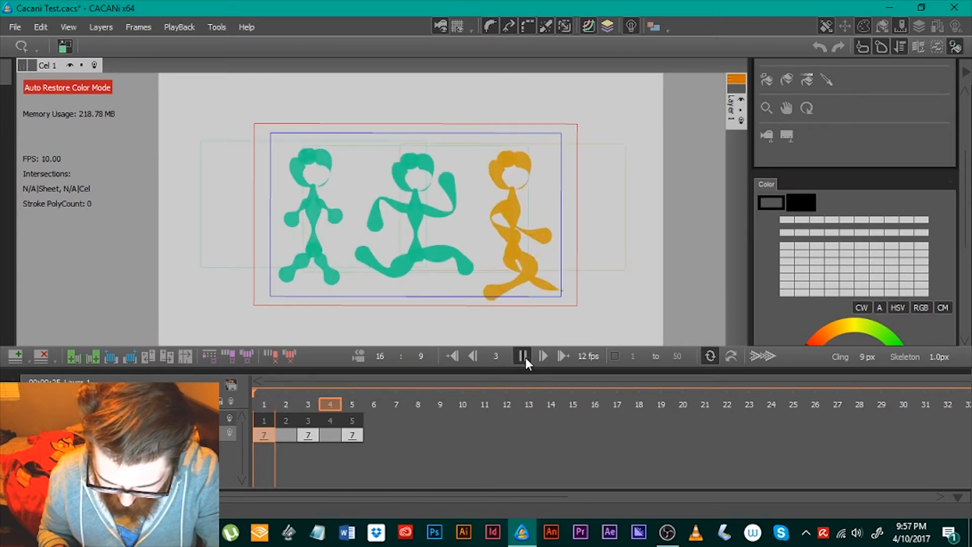
pyautogui.click(527, 357)
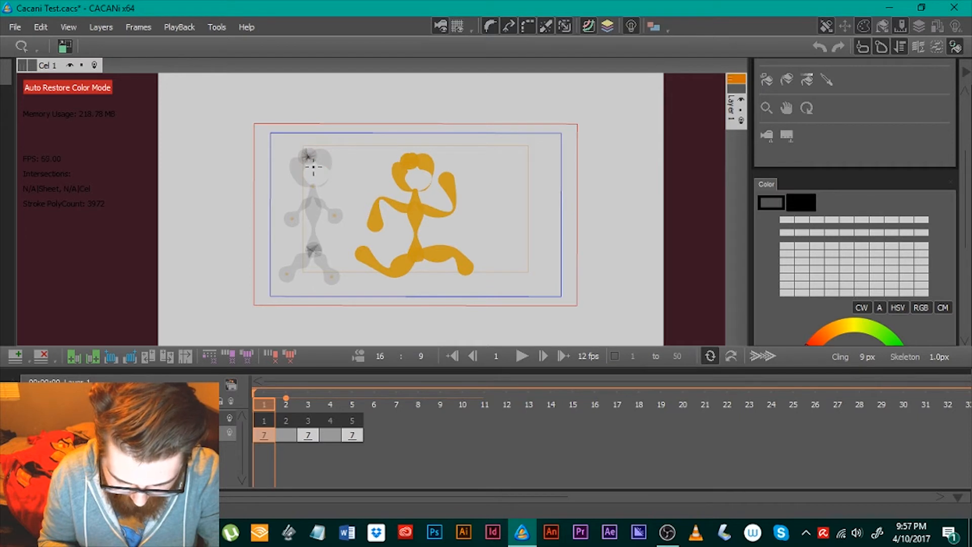
pyautogui.click(767, 108)
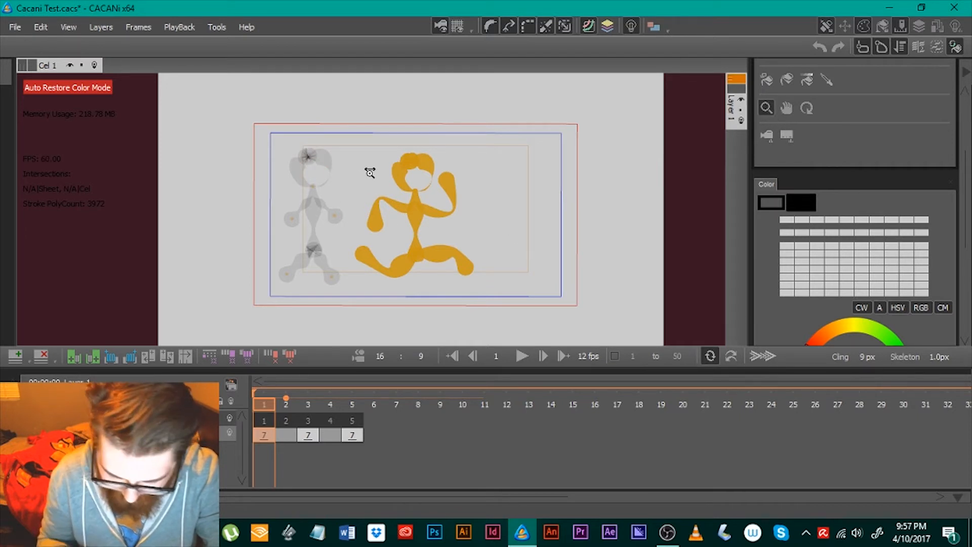
pyautogui.moveTo(370, 167)
pyautogui.mouseDown()
pyautogui.moveTo(363, 157)
pyautogui.moveTo(485, 157)
pyautogui.moveTo(406, 189)
pyautogui.moveTo(361, 235)
pyautogui.moveTo(374, 243)
pyautogui.moveTo(339, 267)
pyautogui.mouseUp()
pyautogui.moveTo(286, 404); pyautogui.dragTo(267, 413)
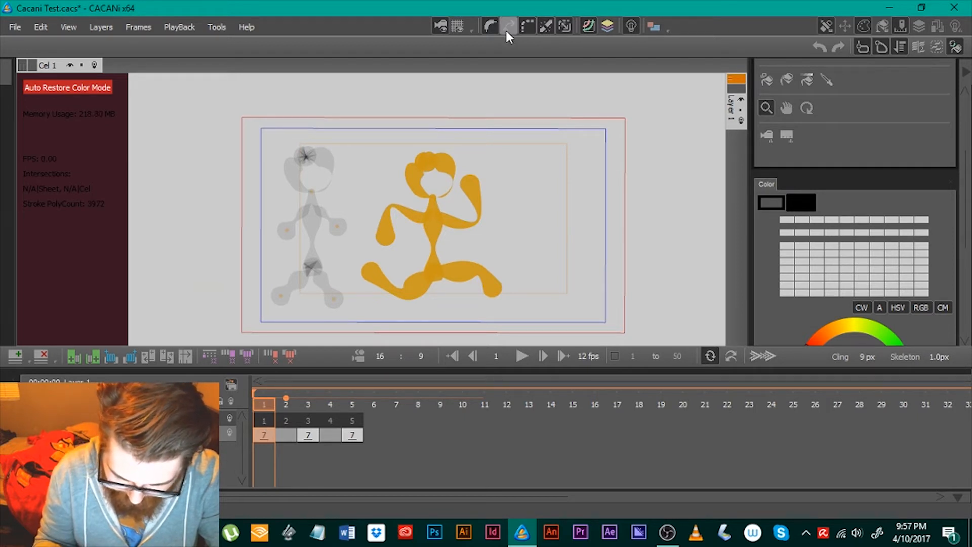
pyautogui.click(564, 26)
pyautogui.click(289, 403)
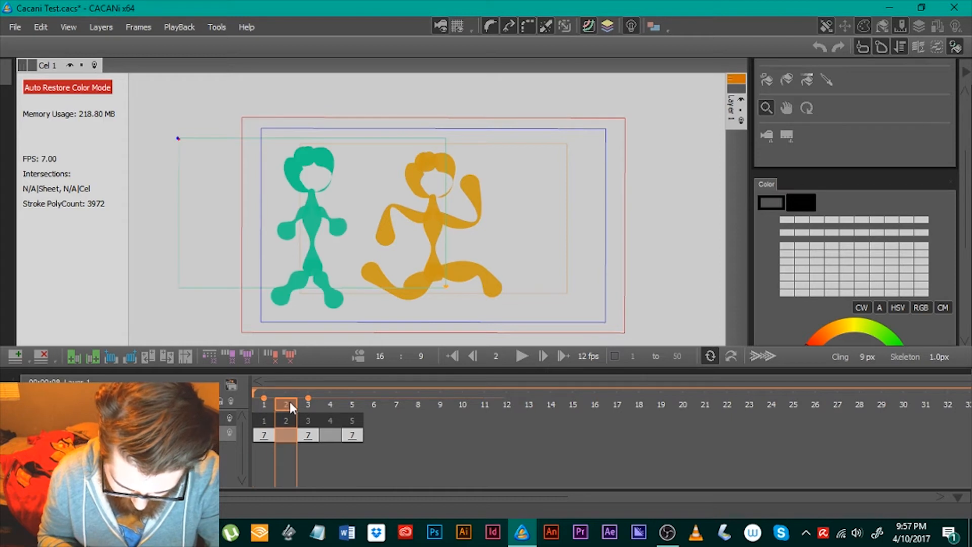
pyautogui.moveTo(290, 402)
pyautogui.mouseDown()
pyautogui.moveTo(312, 402)
pyautogui.moveTo(288, 410)
pyautogui.mouseUp()
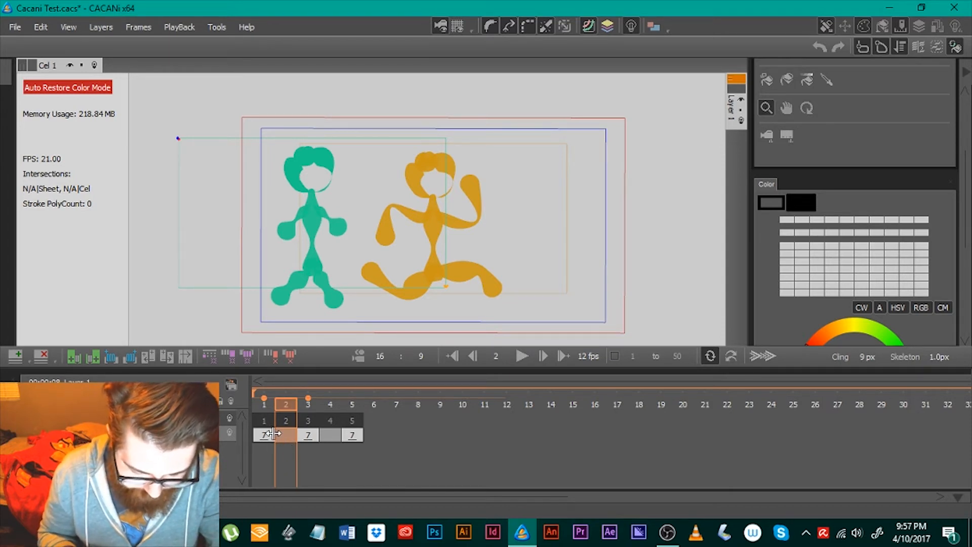
# Try to add in-between frames to the entire cel using the offered number of frames
pyautogui.click(135, 28)
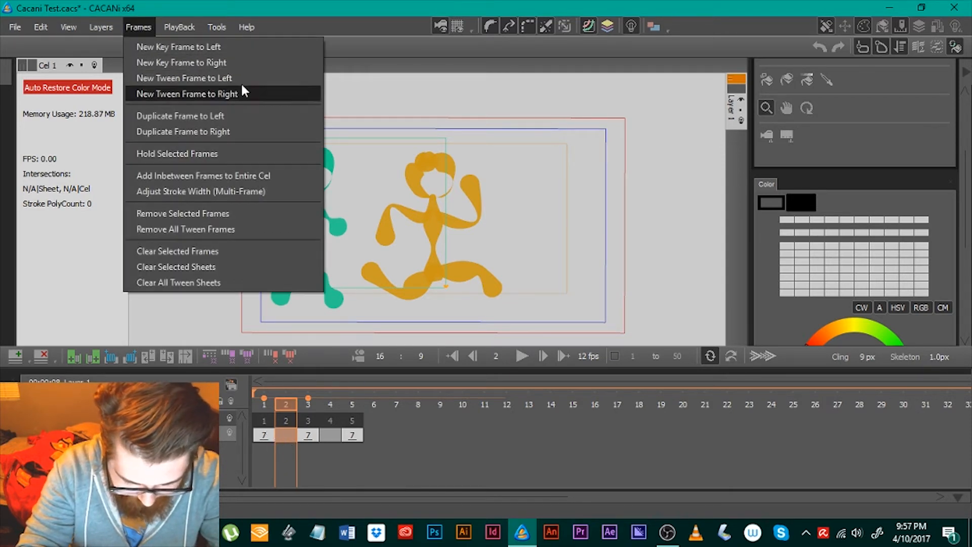
pyautogui.click(274, 175)
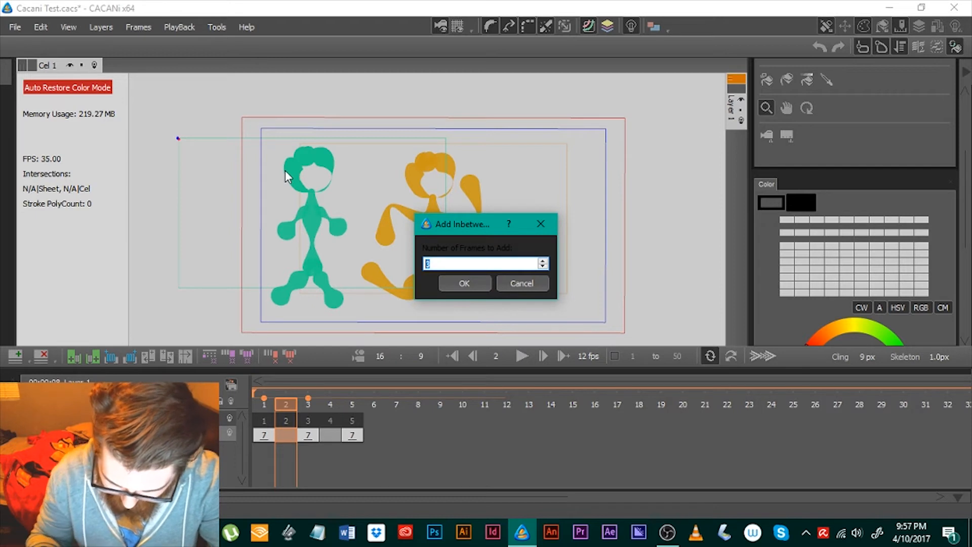
pyautogui.click(488, 283)
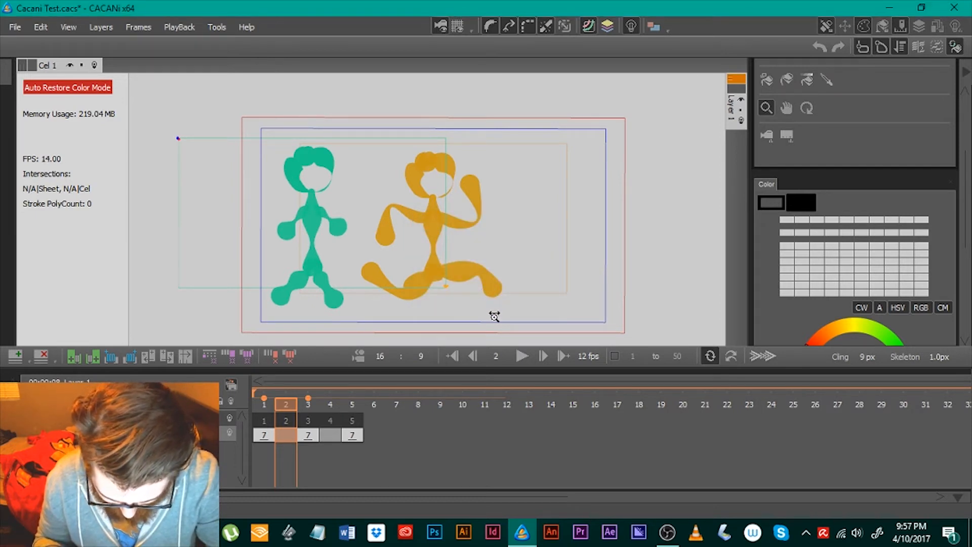
# Try clearing all tween sheets with frame 2 selected
pyautogui.moveTo(288, 406); pyautogui.dragTo(285, 436)
pyautogui.click(138, 27)
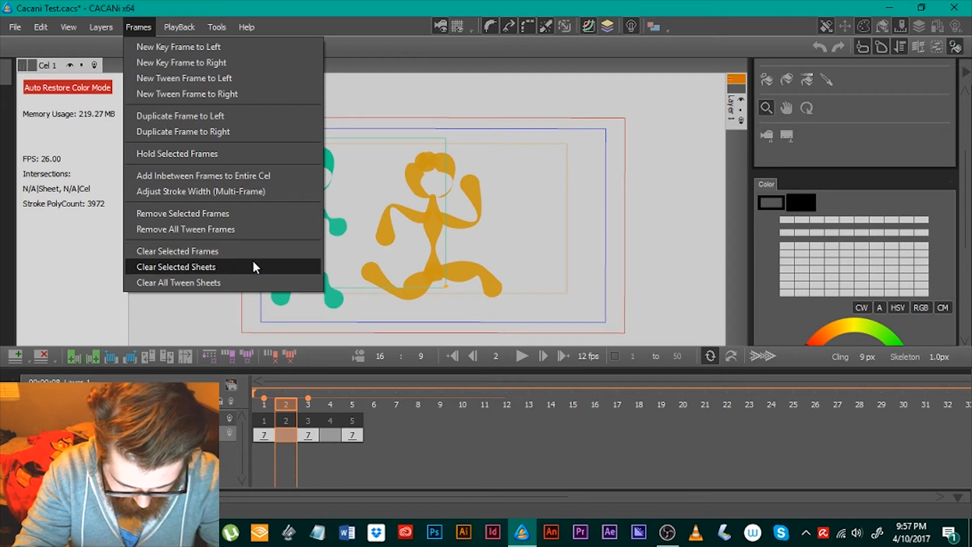
pyautogui.click(247, 283)
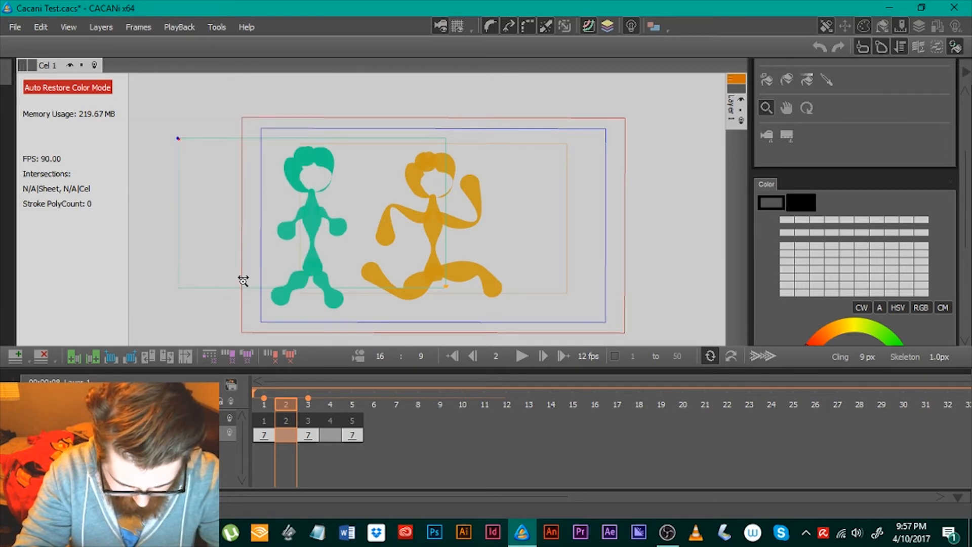
# Generate the in-between drawings on tween frames 2 and 4 of Layer 1
pyautogui.click(328, 431)
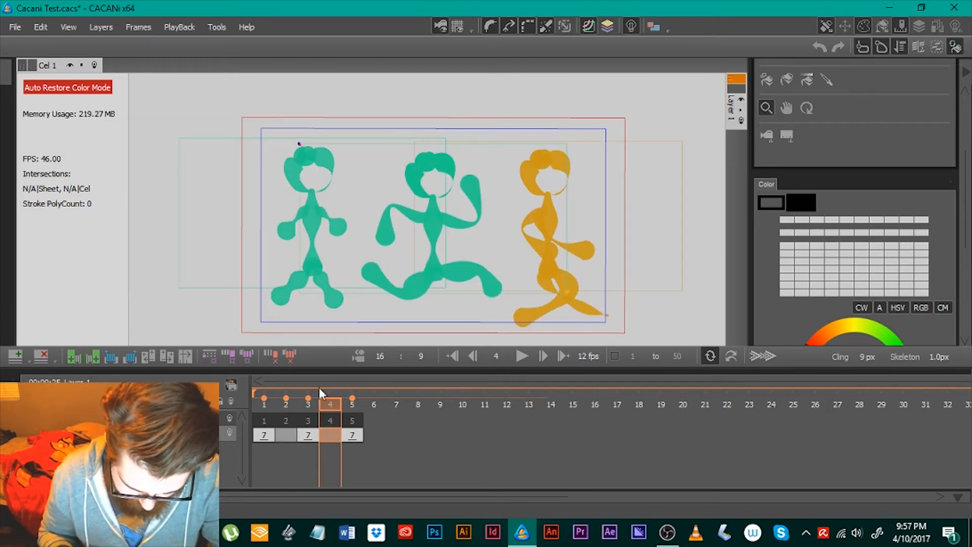
pyautogui.rightClick(332, 431)
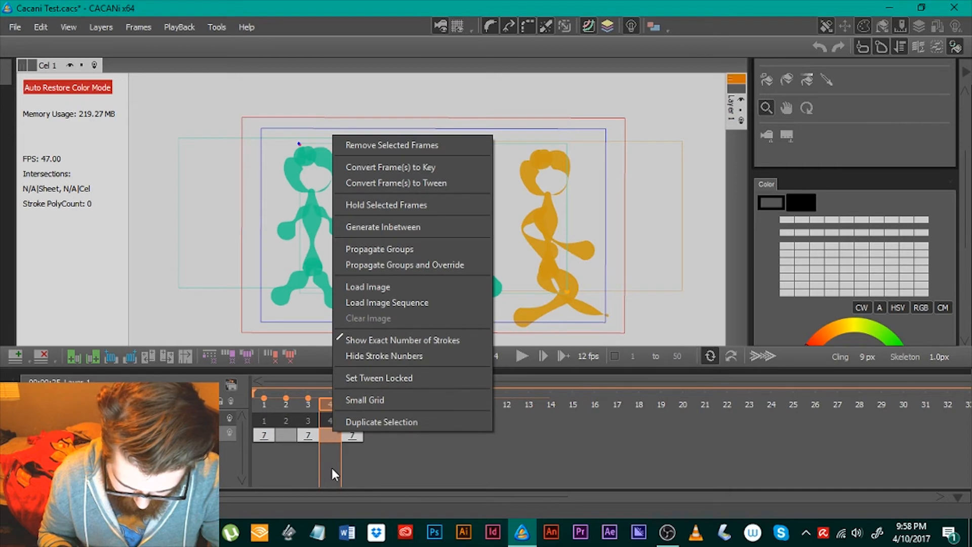
pyautogui.click(286, 435)
pyautogui.rightClick(290, 435)
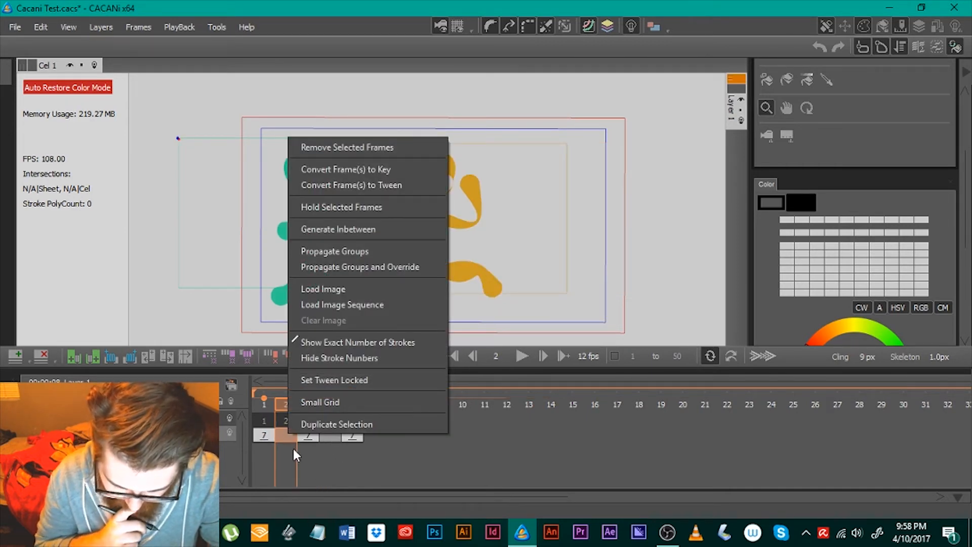
pyautogui.click(363, 232)
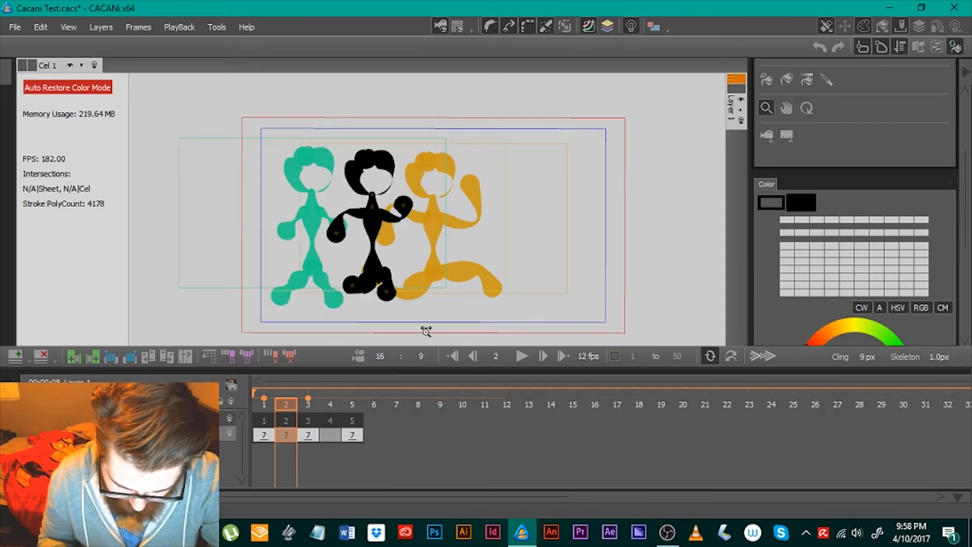
pyautogui.click(330, 433)
pyautogui.rightClick(329, 427)
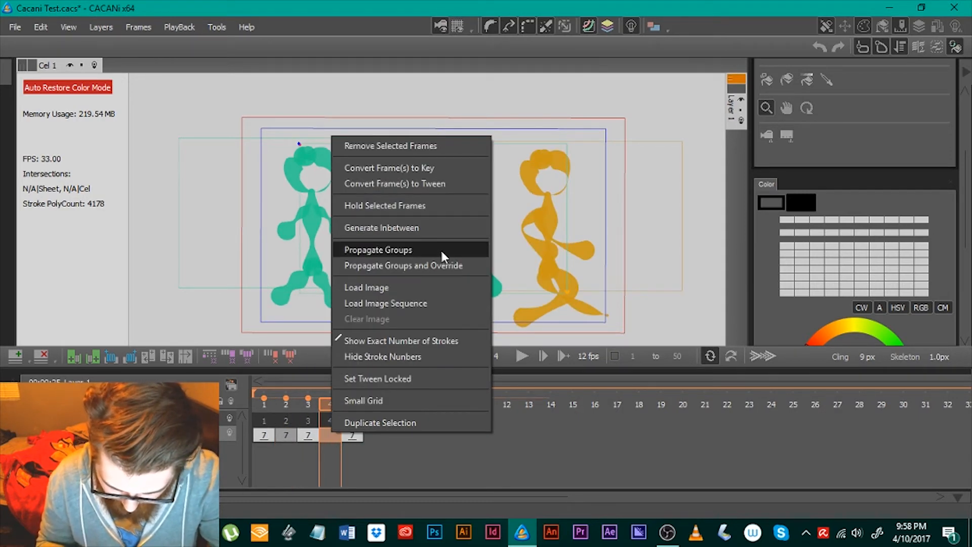
pyautogui.click(441, 228)
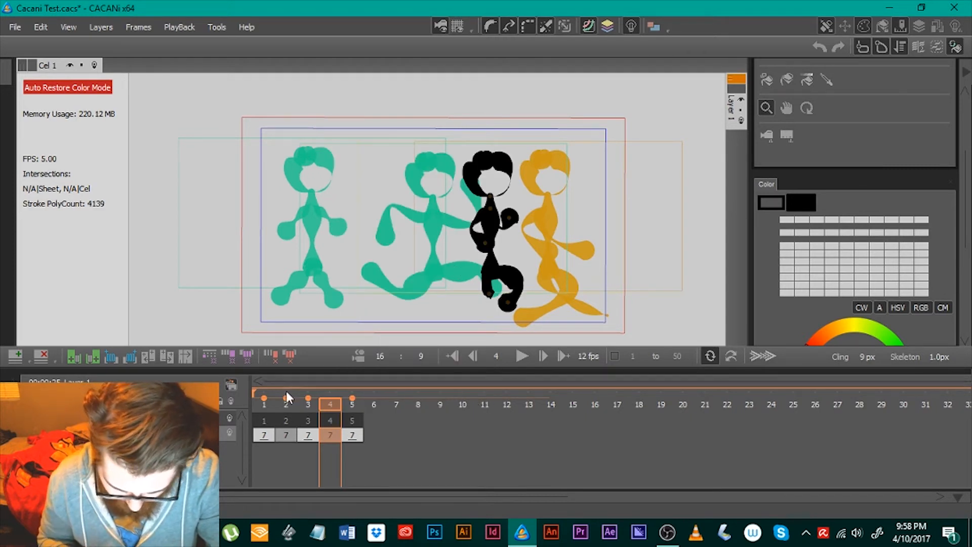
# Play the animation from frame 1 and scrub to frame 2 to check the generated in-betweens
pyautogui.click(306, 408)
pyautogui.click(272, 418)
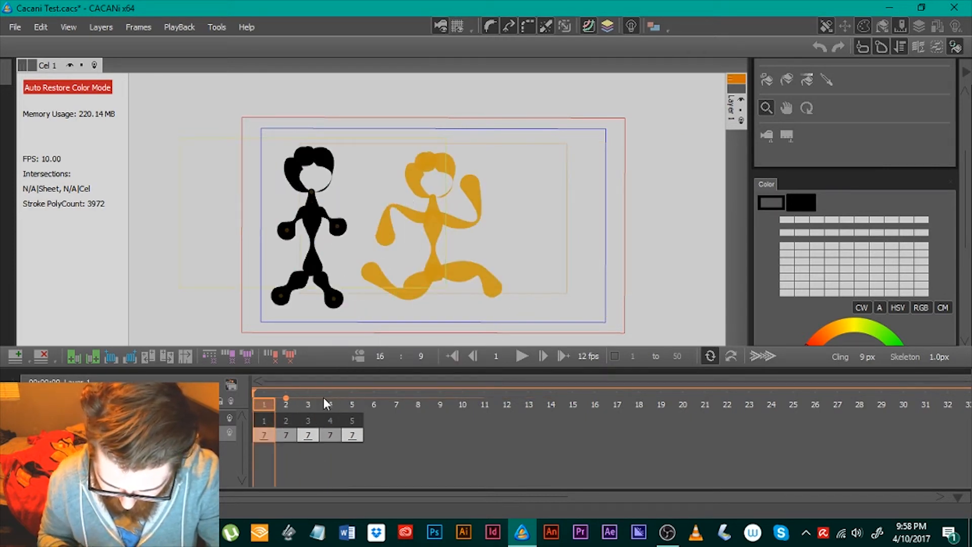
pyautogui.click(522, 356)
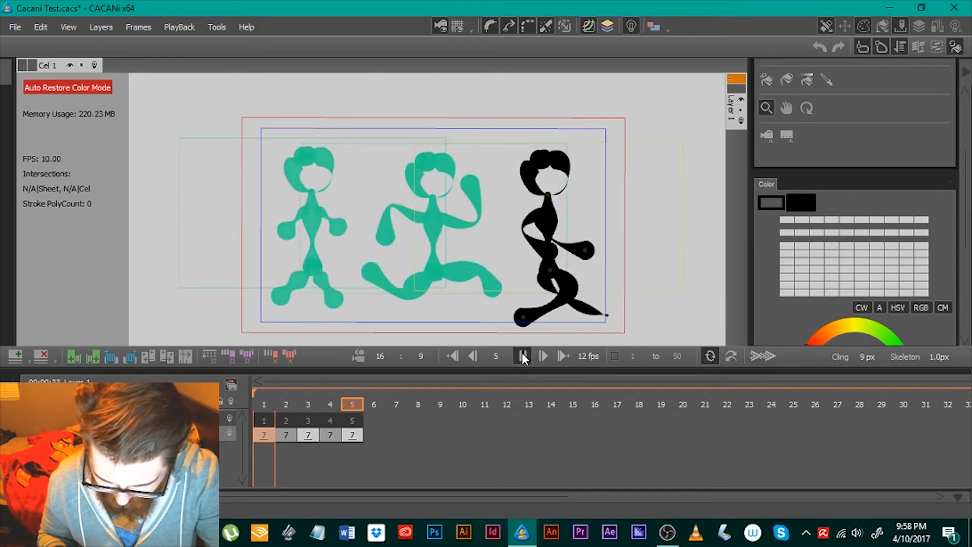
pyautogui.click(521, 356)
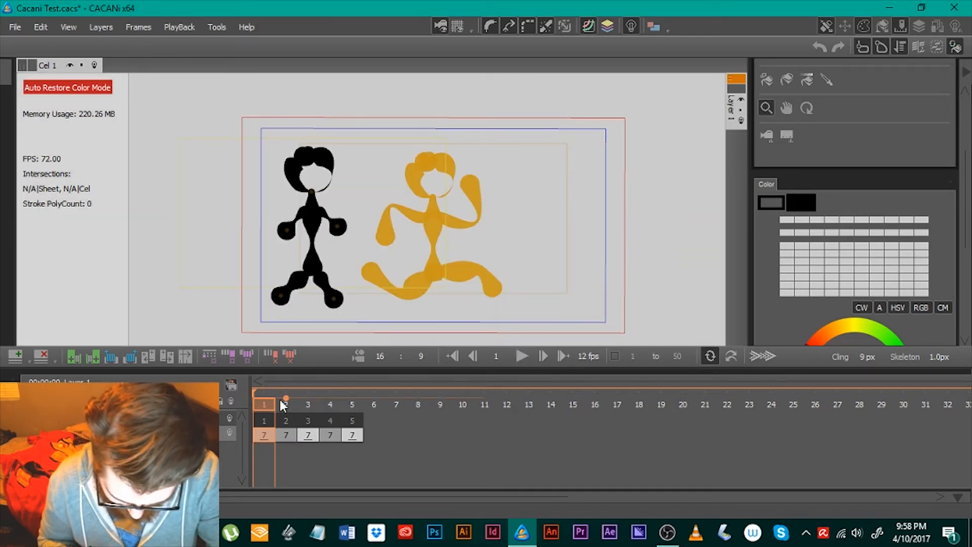
pyautogui.click(300, 404)
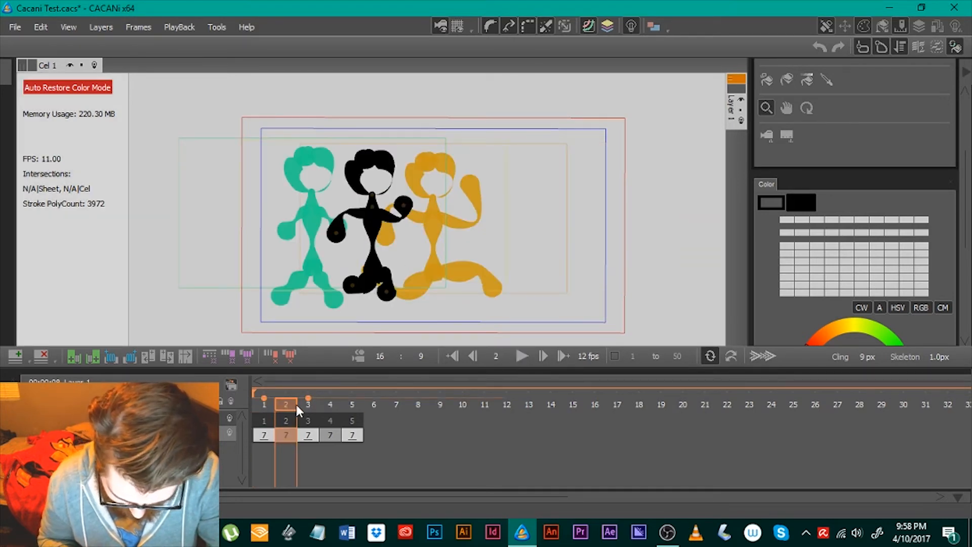
# Try duplicating tween frame 2 of Layer 1
pyautogui.click(292, 434)
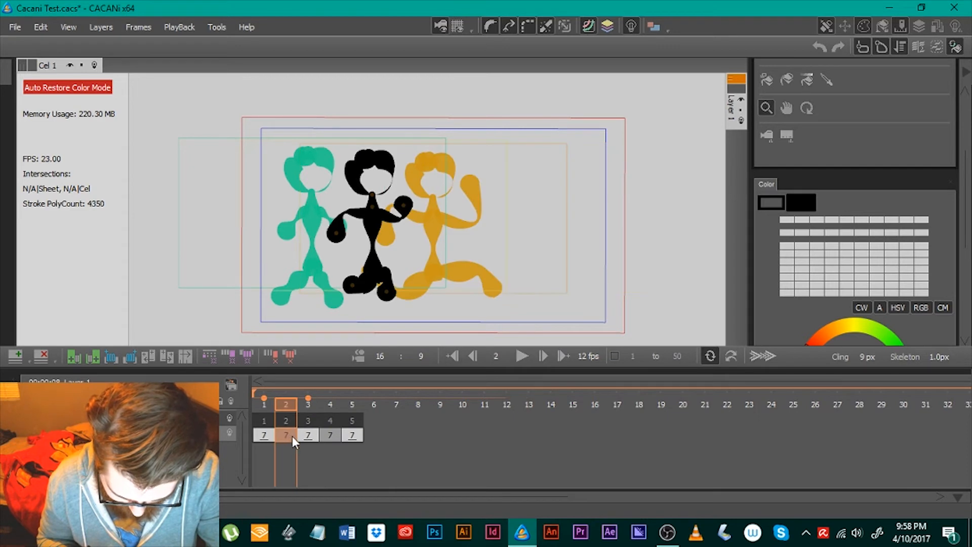
pyautogui.click(184, 357)
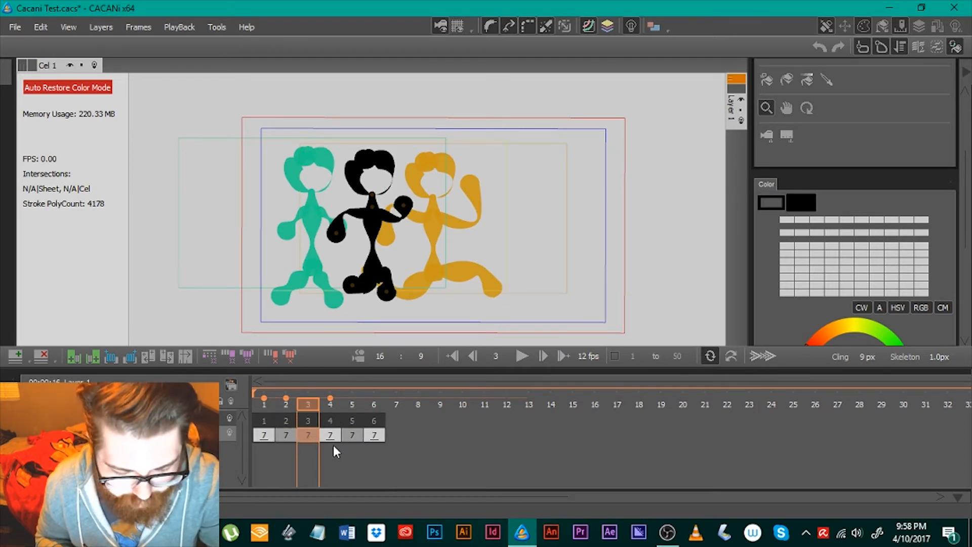
pyautogui.hotkey('ctrl', 'z')
# Insert four blank tween frames in Layer 1, leaving three tween frames between each pair of neighbouring key poses
pyautogui.click(131, 361)
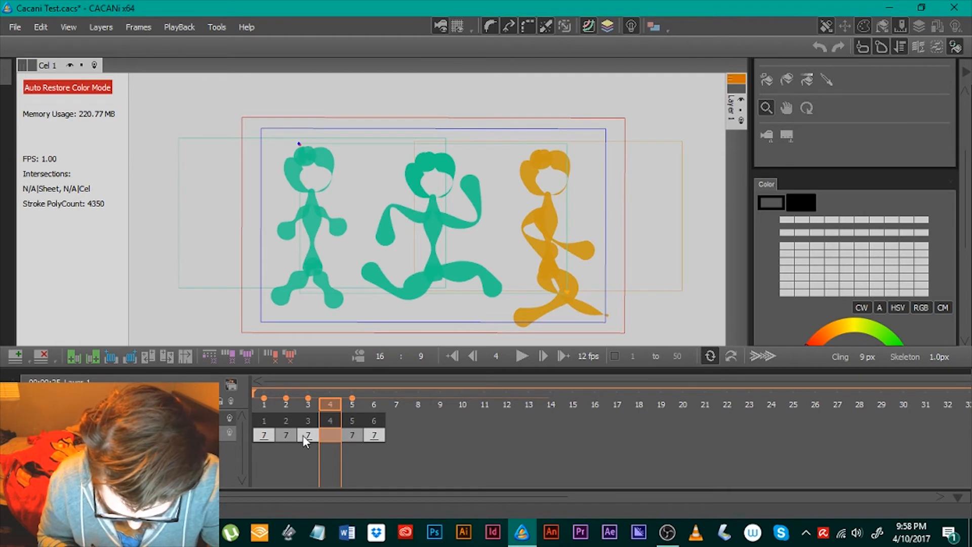
pyautogui.click(288, 434)
pyautogui.click(267, 434)
pyautogui.click(142, 359)
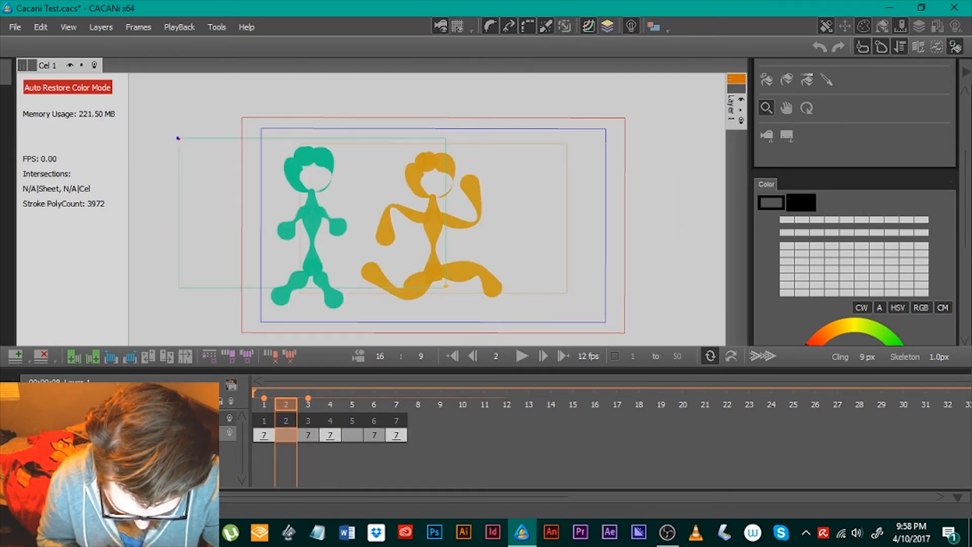
pyautogui.click(133, 360)
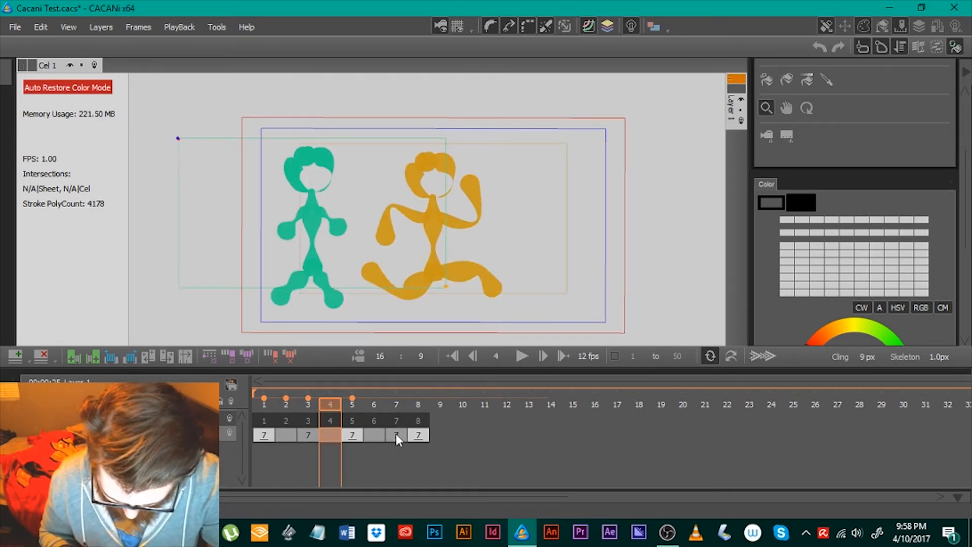
pyautogui.click(397, 435)
pyautogui.click(147, 359)
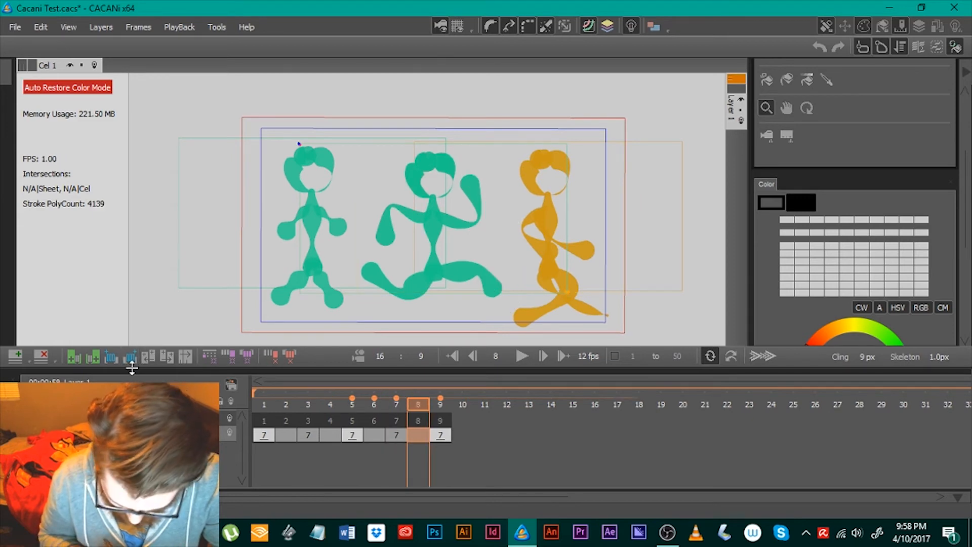
# Generate the in-between drawings for both groups of tween frames, working from frames 2 and 6
pyautogui.click(287, 435)
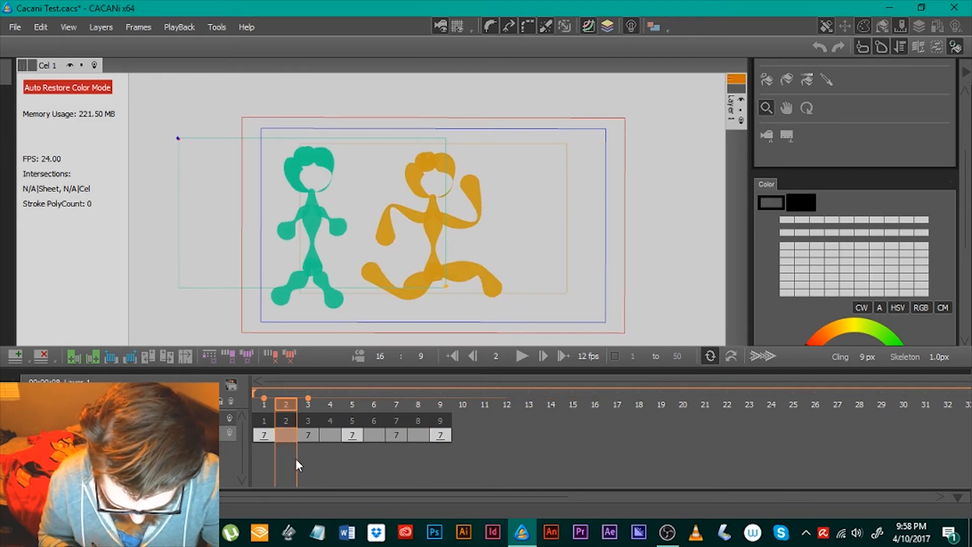
pyautogui.rightClick(289, 433)
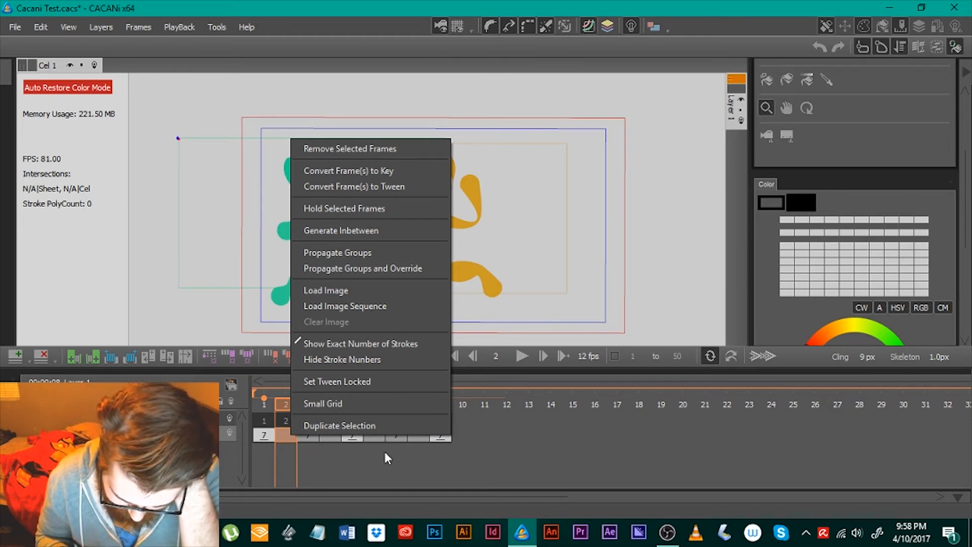
pyautogui.click(402, 231)
pyautogui.rightClick(374, 434)
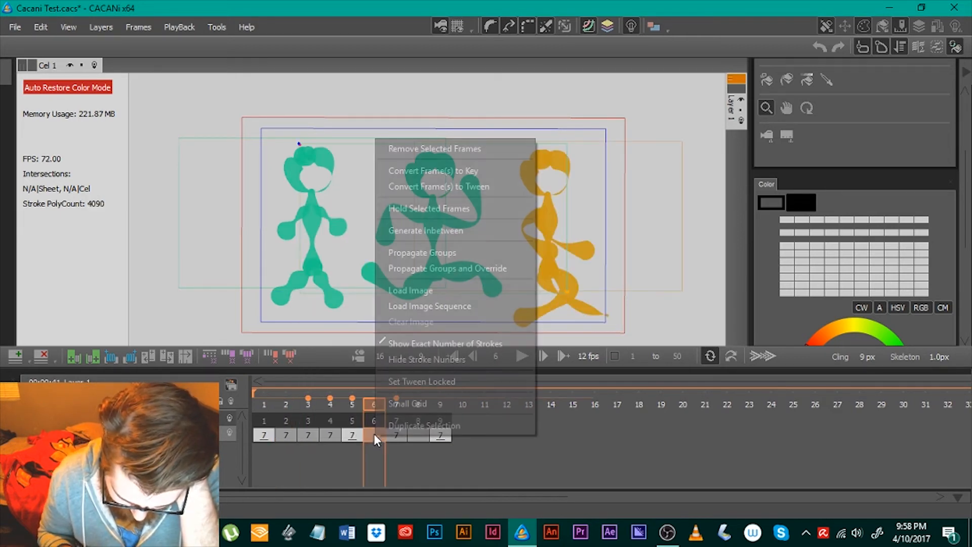
pyautogui.click(462, 232)
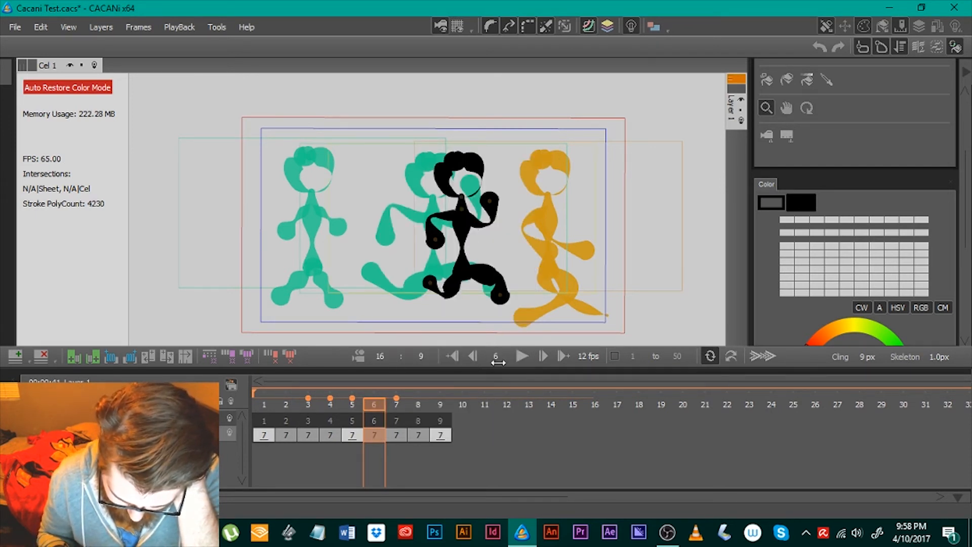
# Play the nine-frame animation from frame 1 to check the motion between the key poses
pyautogui.moveTo(360, 405); pyautogui.dragTo(239, 402)
pyautogui.click(522, 356)
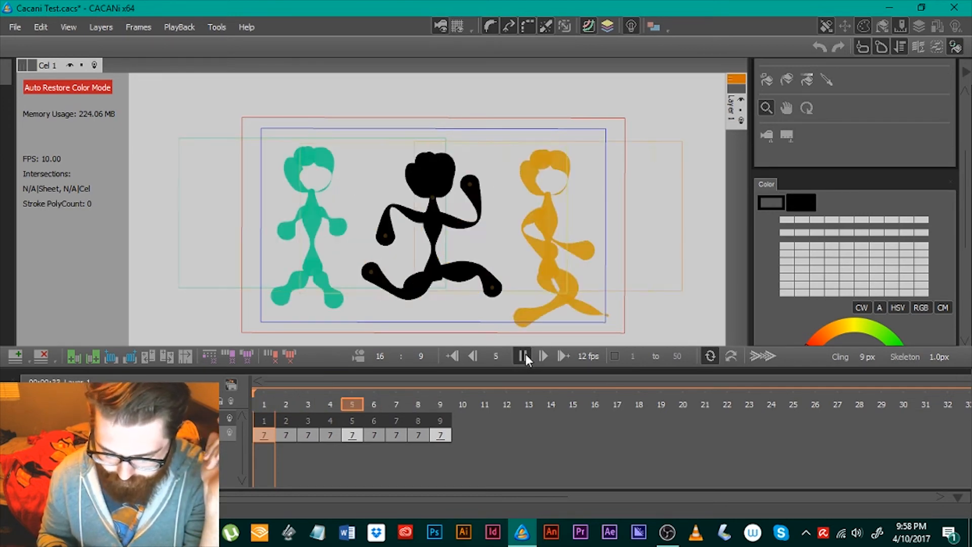
pyautogui.click(525, 356)
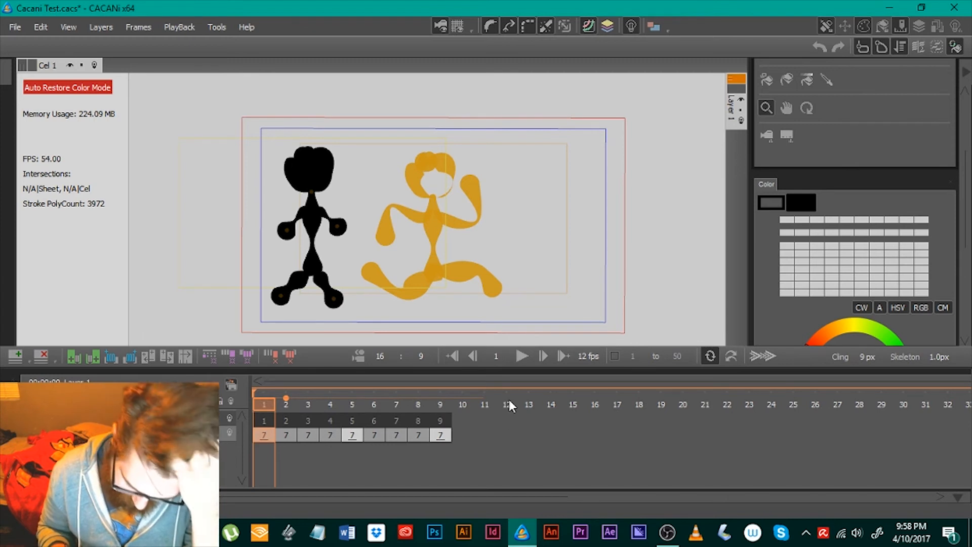
pyautogui.moveTo(286, 403)
pyautogui.mouseDown()
pyautogui.moveTo(446, 423)
pyautogui.moveTo(269, 421)
pyautogui.moveTo(389, 430)
pyautogui.moveTo(381, 435)
pyautogui.moveTo(334, 412)
pyautogui.moveTo(388, 393)
pyautogui.moveTo(269, 369)
pyautogui.moveTo(461, 385)
pyautogui.moveTo(254, 389)
pyautogui.moveTo(305, 409)
pyautogui.moveTo(434, 405)
pyautogui.moveTo(253, 438)
pyautogui.moveTo(275, 424)
pyautogui.moveTo(449, 405)
pyautogui.moveTo(351, 436)
pyautogui.moveTo(286, 442)
pyautogui.moveTo(424, 453)
pyautogui.moveTo(293, 471)
pyautogui.moveTo(385, 460)
pyautogui.moveTo(300, 458)
pyautogui.moveTo(275, 469)
pyautogui.moveTo(372, 441)
pyautogui.moveTo(272, 437)
pyautogui.moveTo(436, 436)
pyautogui.moveTo(278, 449)
pyautogui.moveTo(432, 452)
pyautogui.moveTo(357, 441)
pyautogui.moveTo(265, 448)
pyautogui.moveTo(426, 434)
pyautogui.moveTo(261, 450)
pyautogui.moveTo(406, 450)
pyautogui.moveTo(232, 469)
pyautogui.mouseUp()
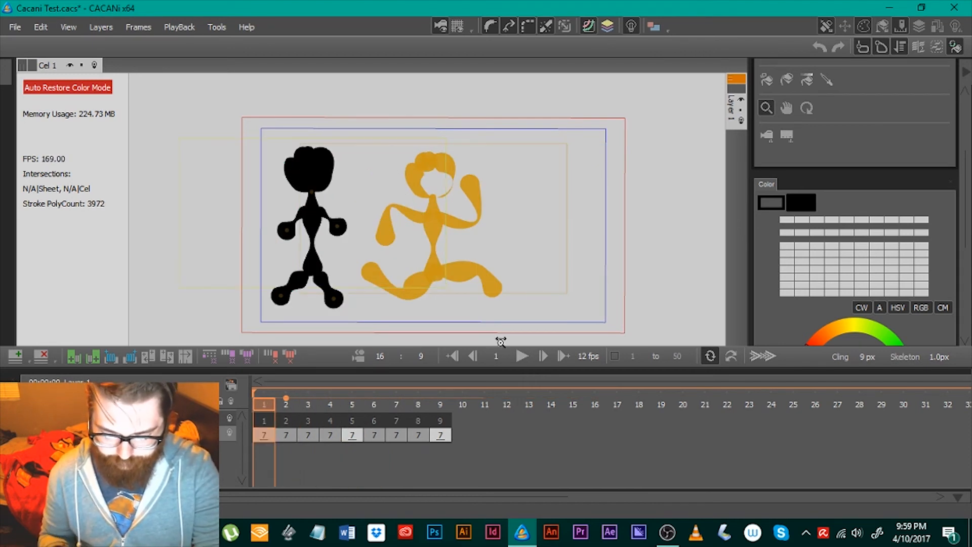
pyautogui.click(521, 357)
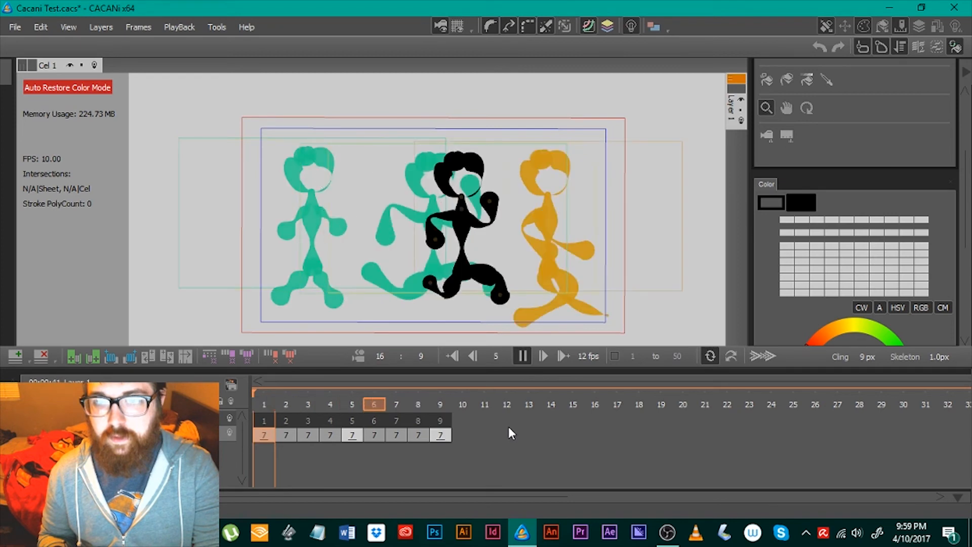
pyautogui.click(523, 355)
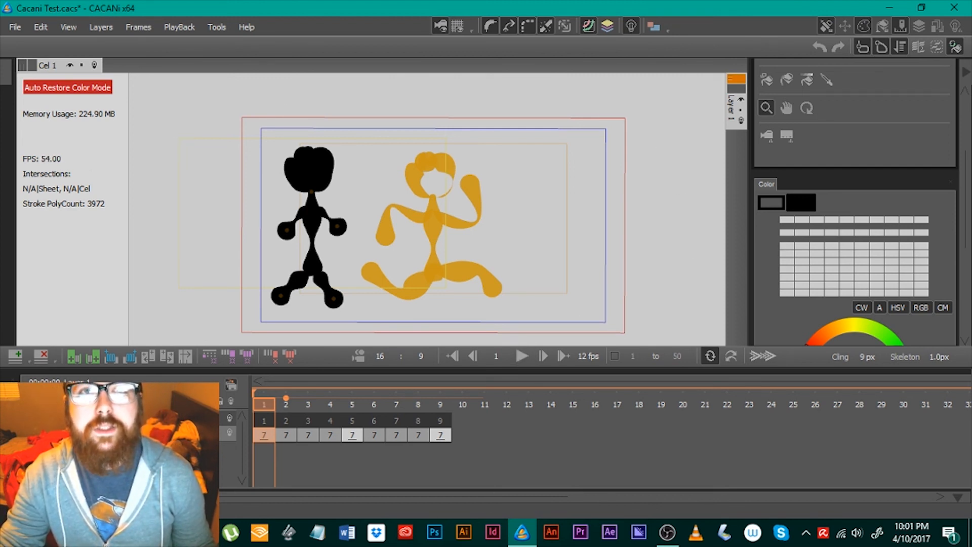
pyautogui.hotkey('alt', 'Tab')
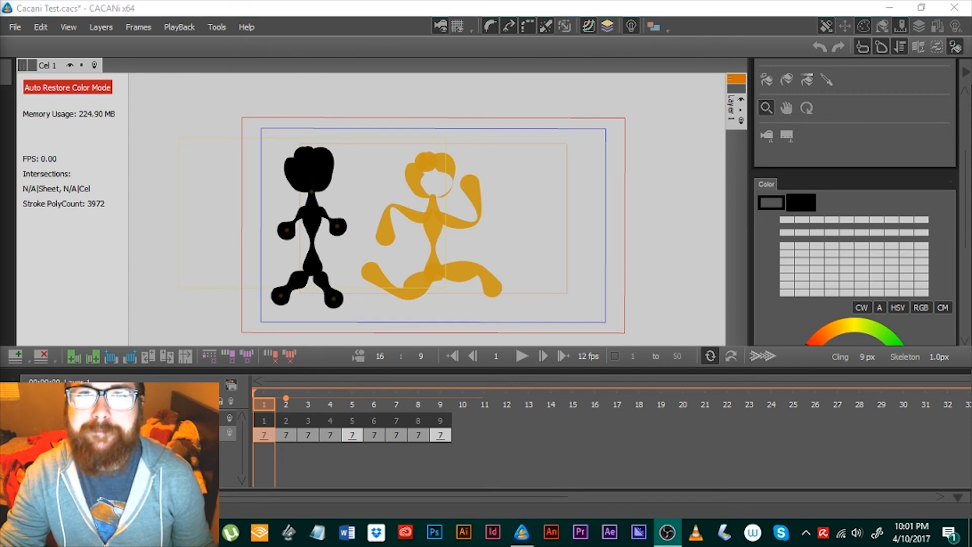